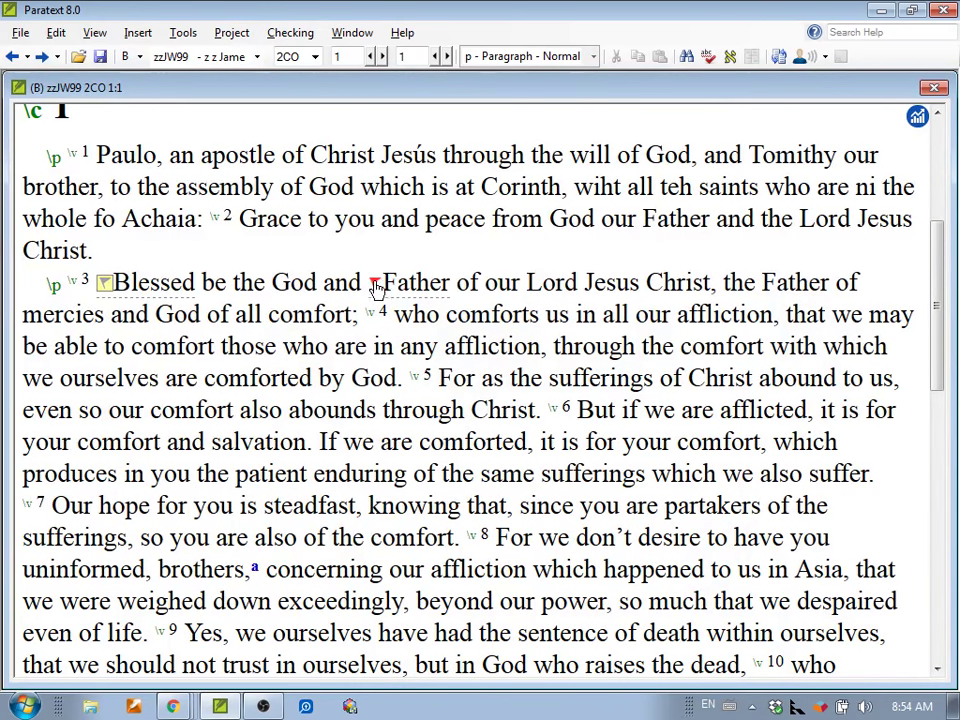
- Add the comment "Yep looks like a note" to the existing note on "Father" in 2CO 1:3
click(380, 284)
click(374, 285)
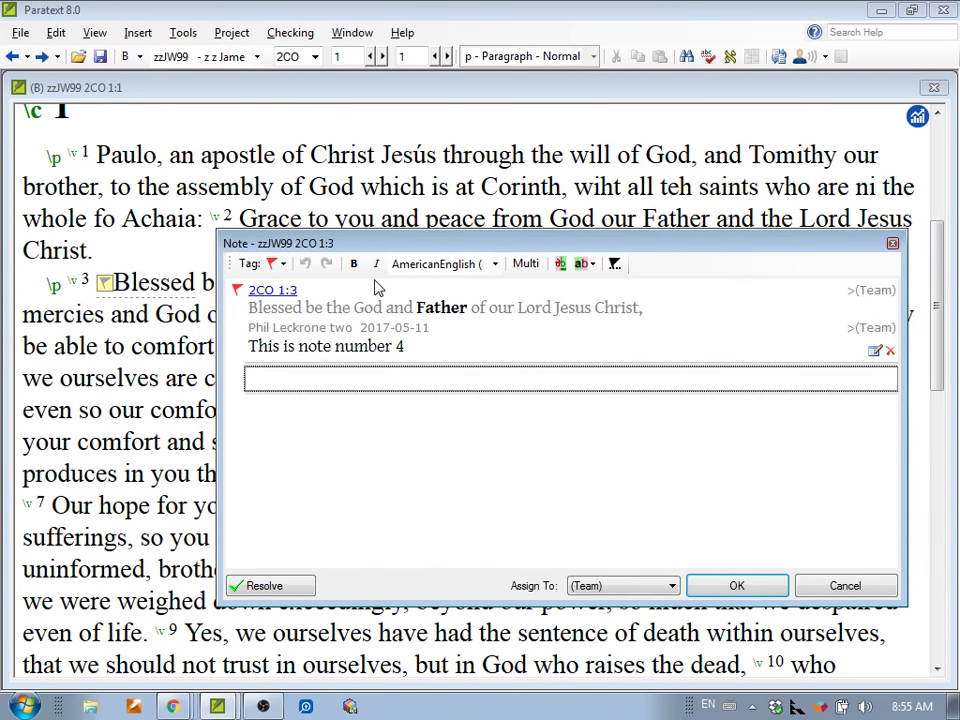
text(Yep looks like a)
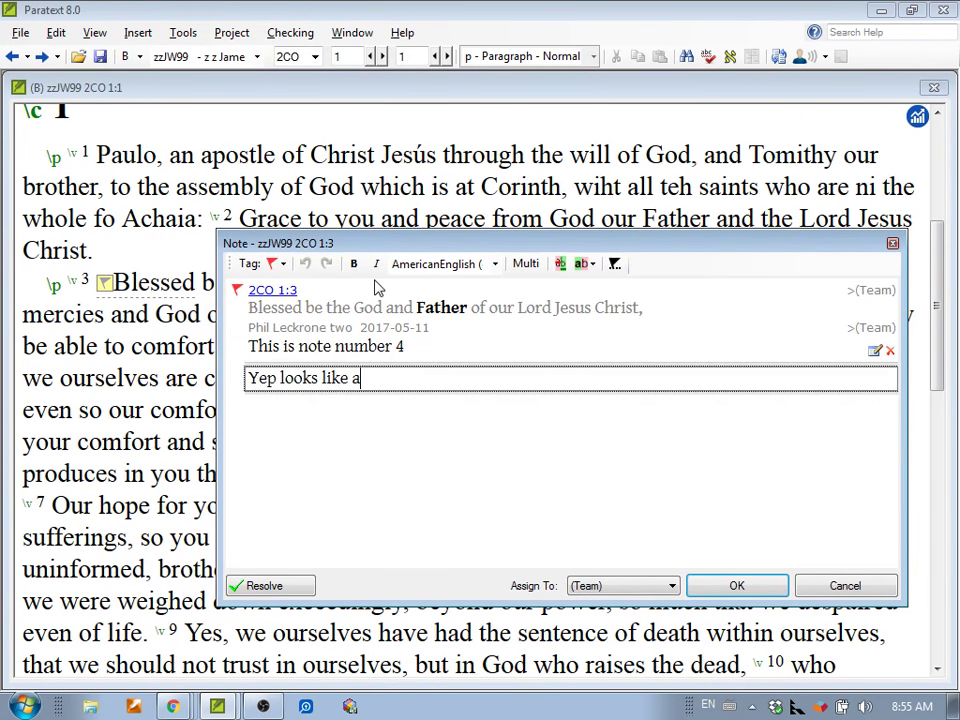
text( note)
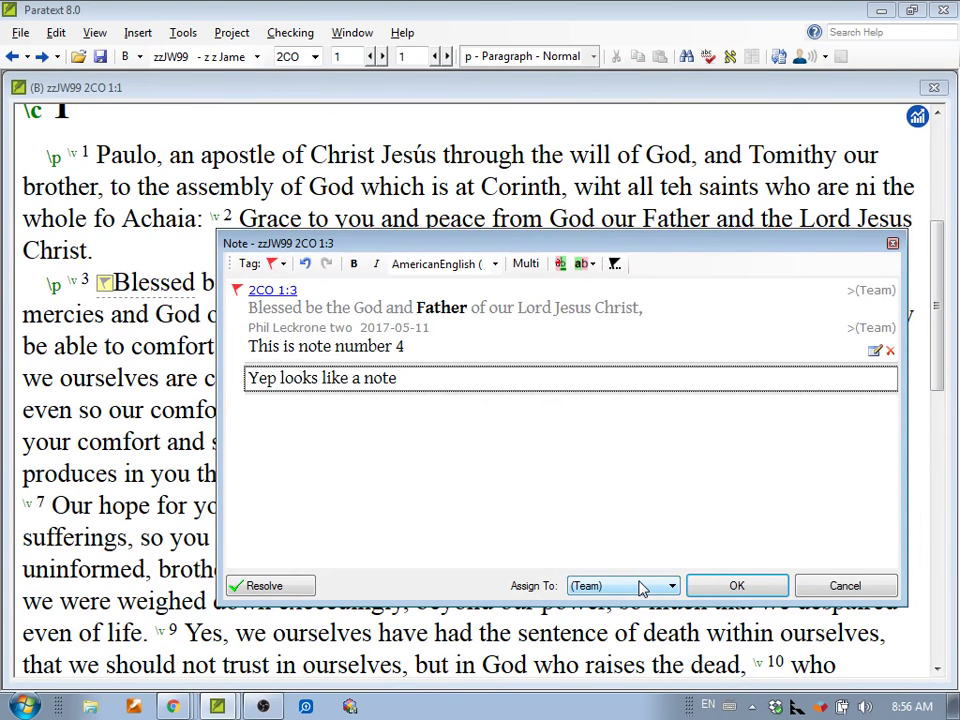
click(724, 588)
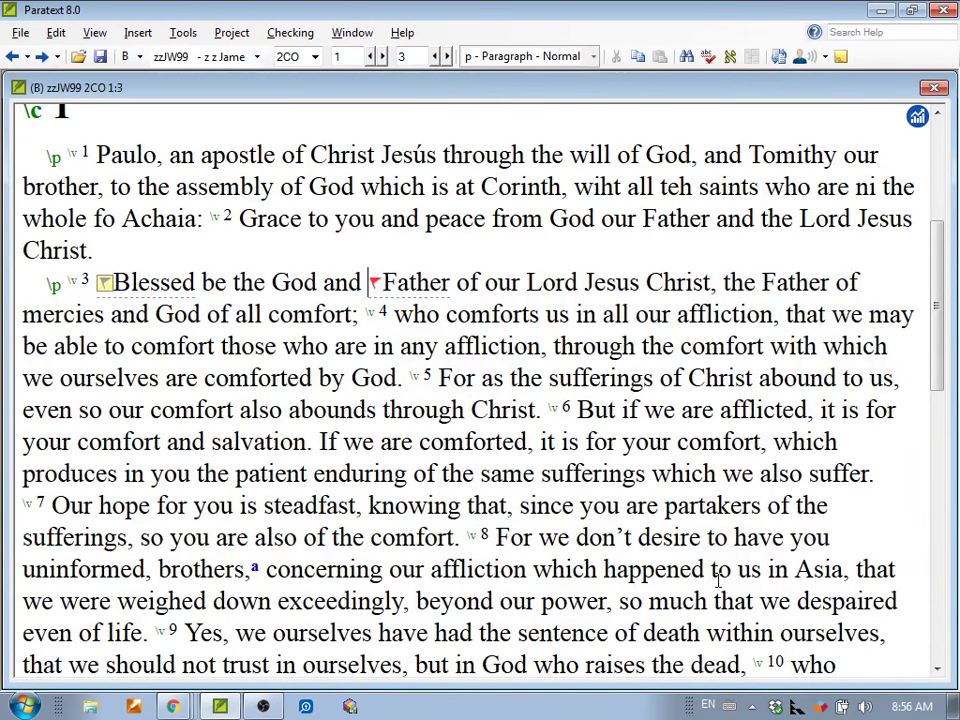
- Reply to the note on "Blessed" in verse 3 with "I agree this needs to be looked at!! do it now!!"
click(103, 287)
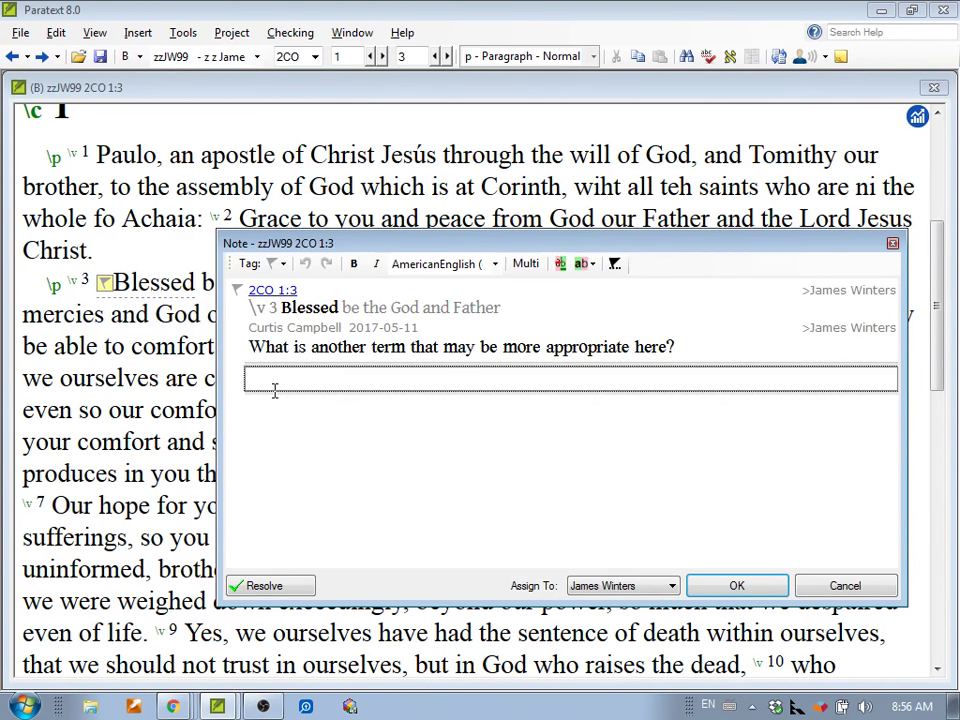
text(I agree this n)
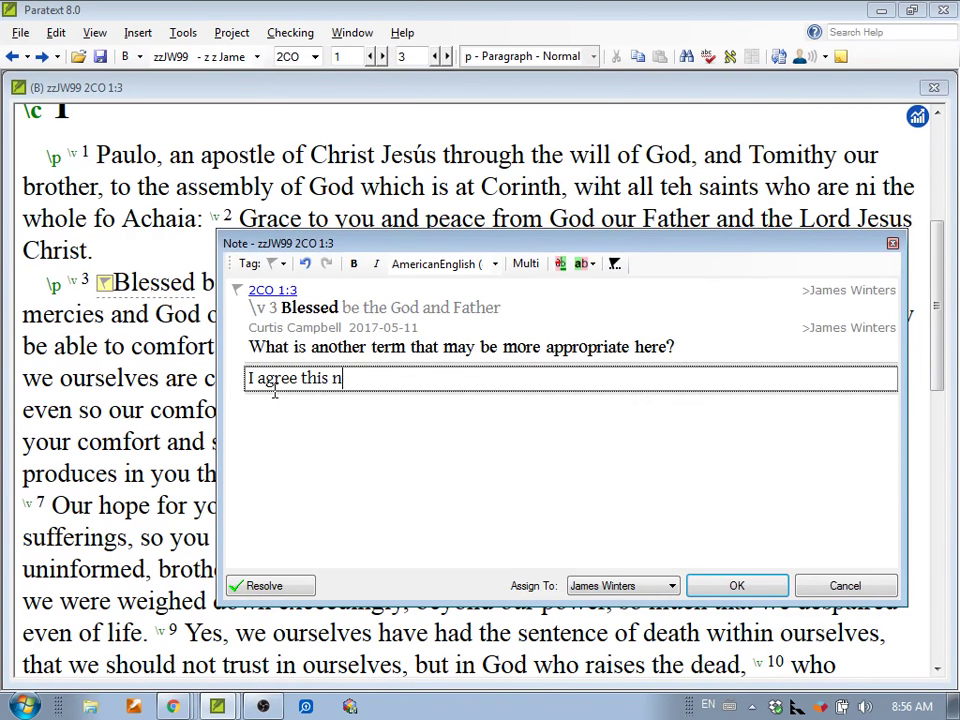
text(eeds to be loo)
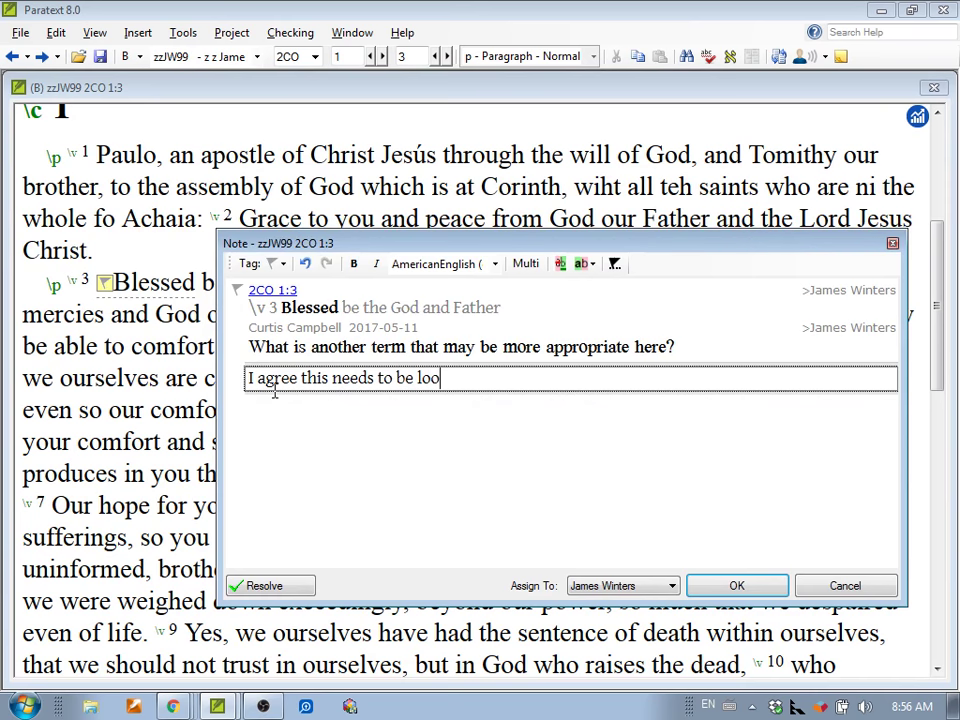
text(ked at!!@)
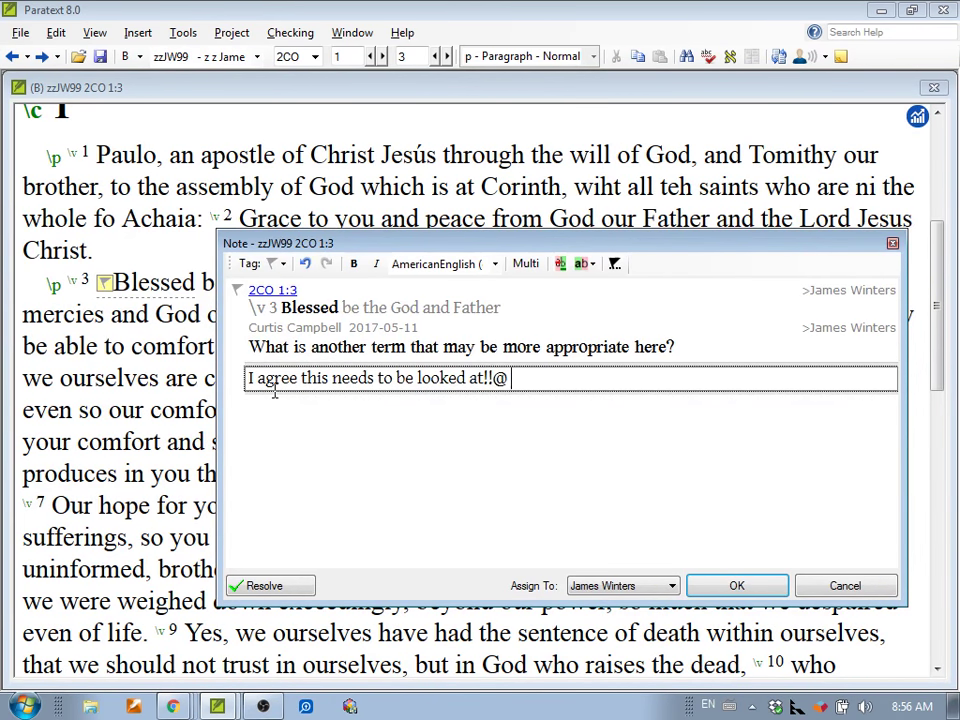
key(BackSpace)
key(BackSpace)
text(do it no)
text(w@)
key(BackSpace)
text(!!)
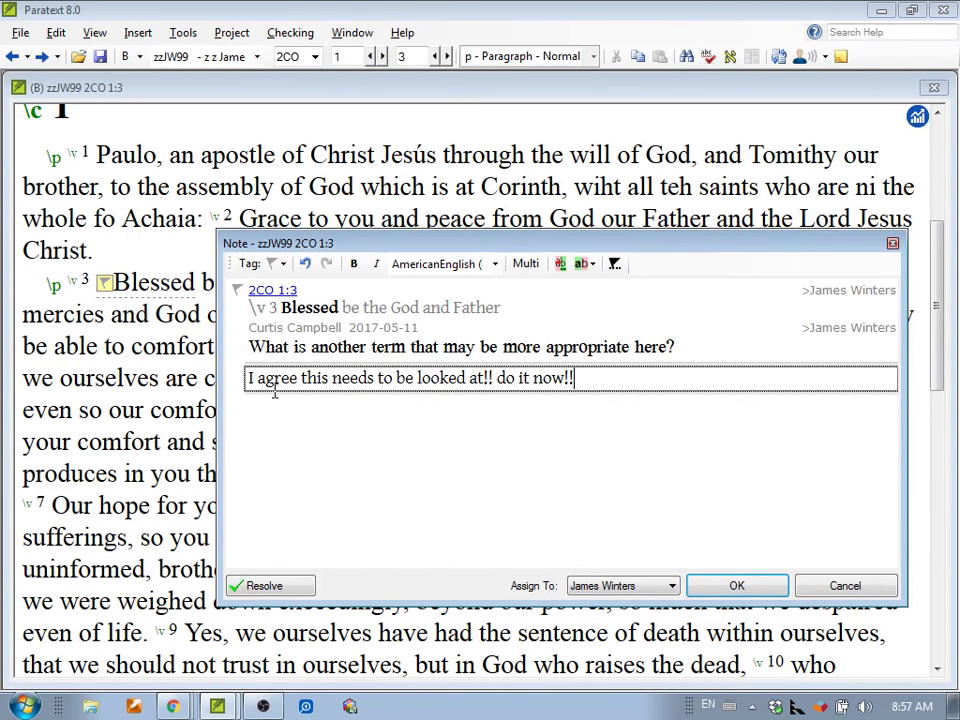
key(alt+Tab)
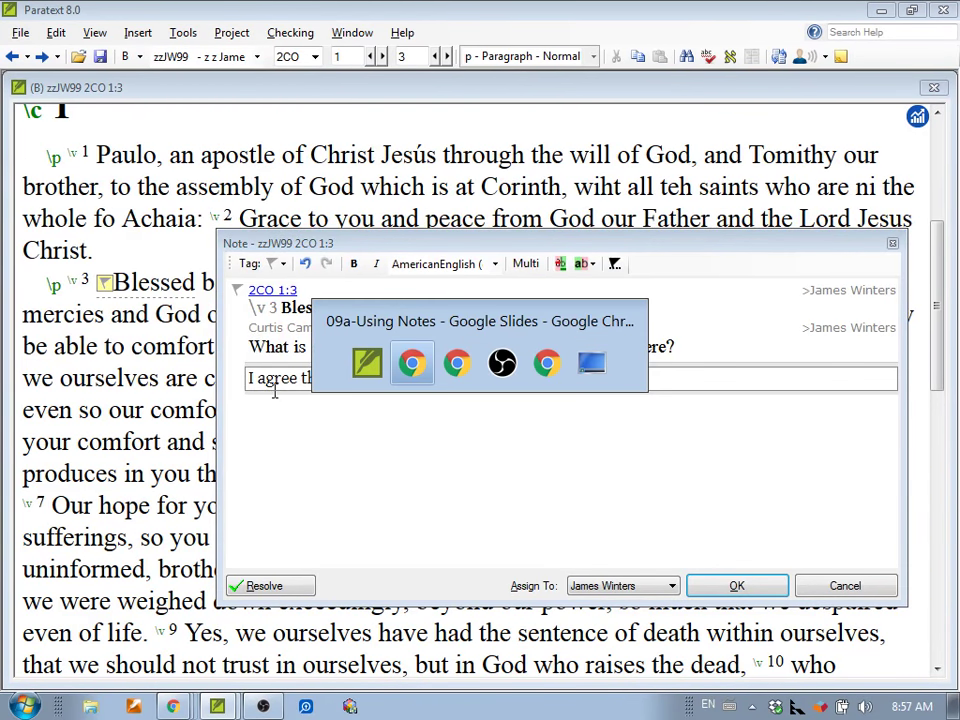
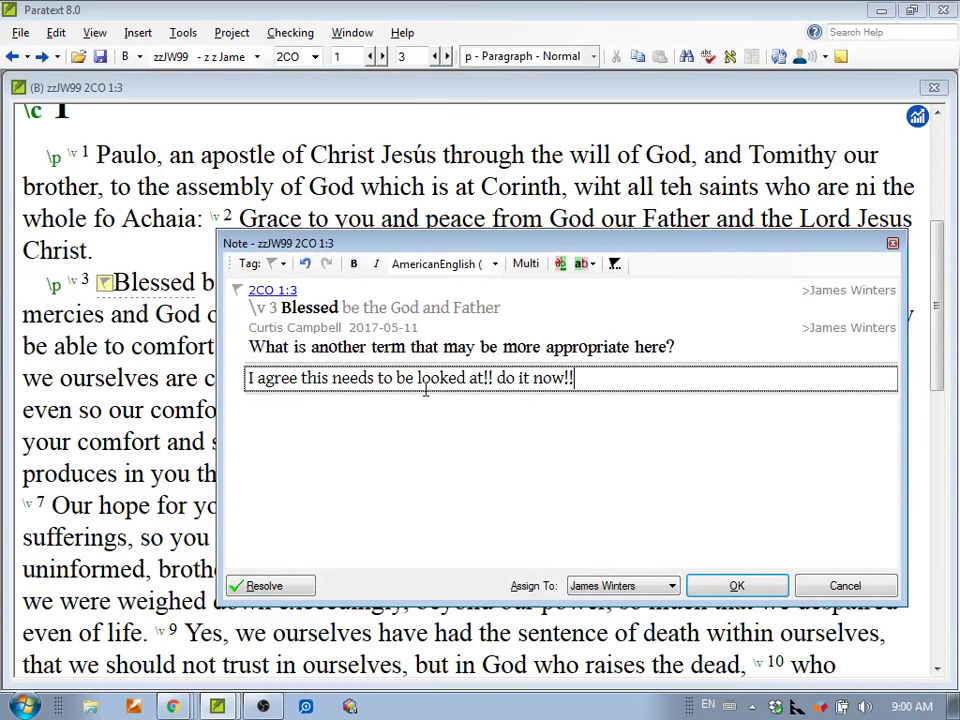
click(736, 585)
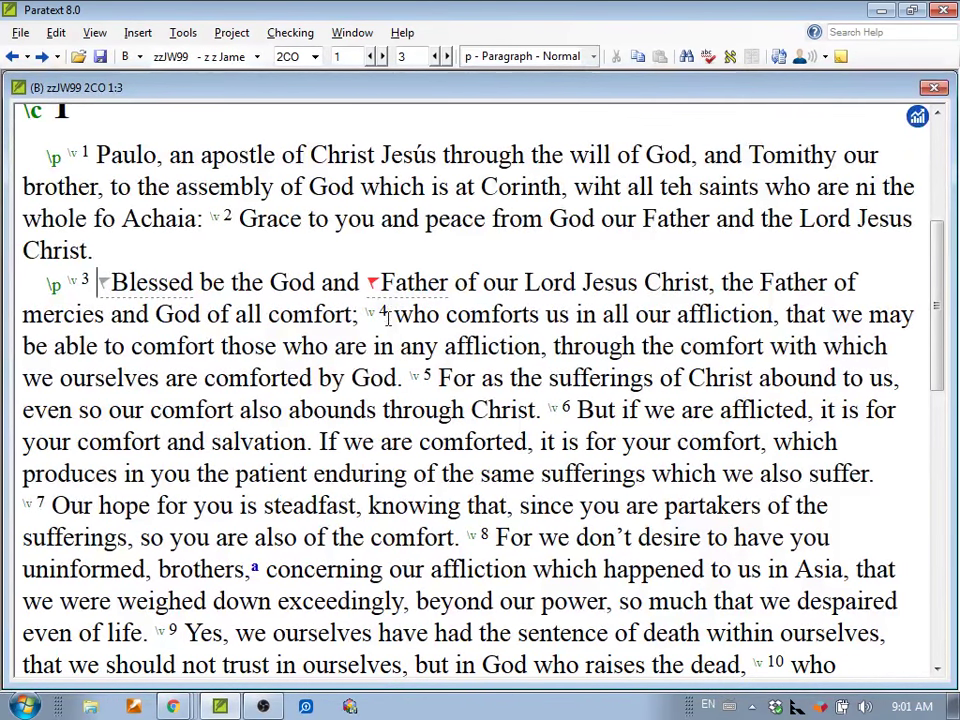
- Permanently delete both comments in the note on "Father" in verse 3, starting with the latest reply
click(374, 285)
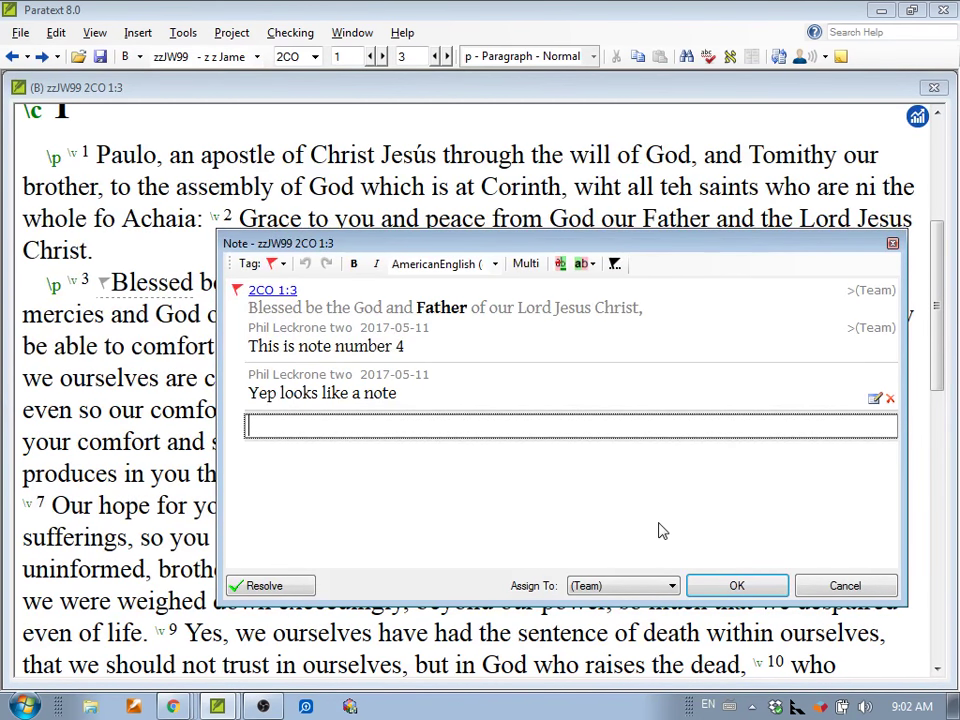
click(890, 398)
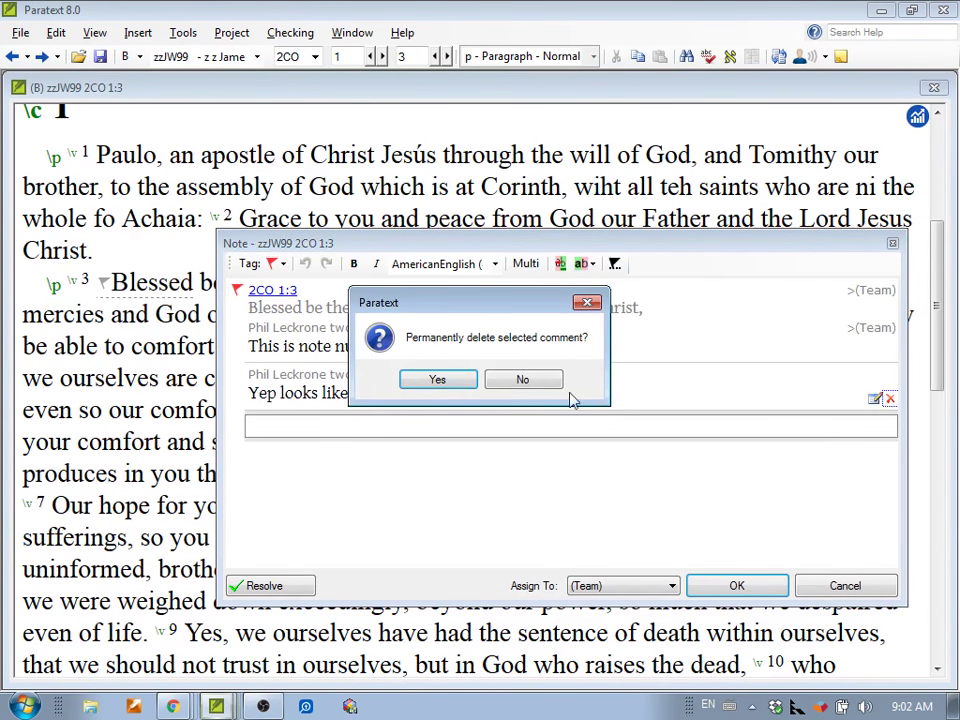
click(438, 379)
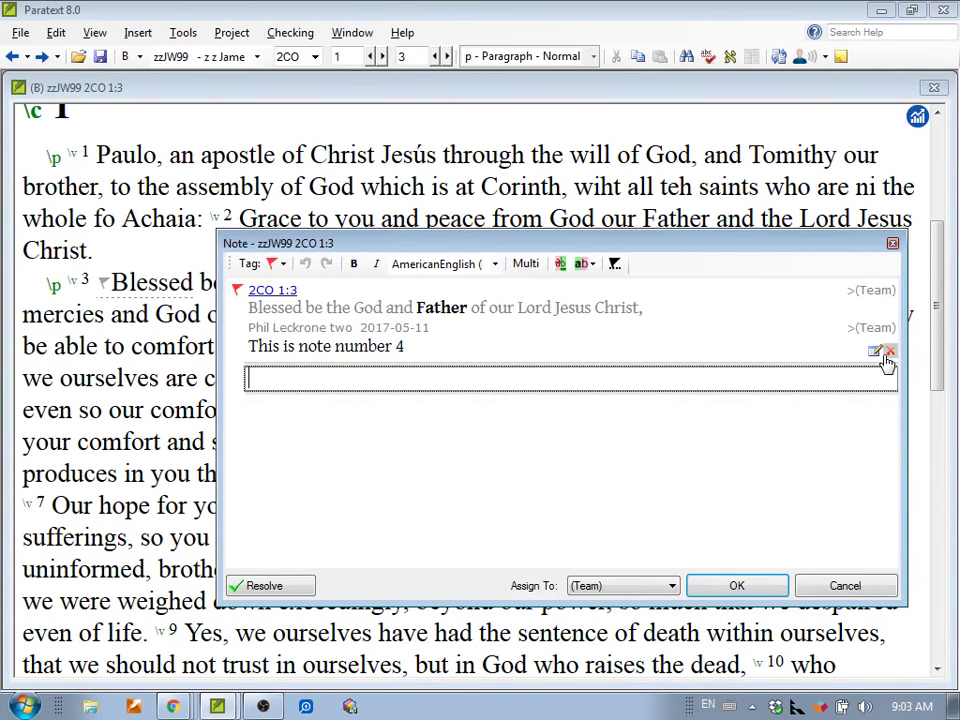
click(888, 354)
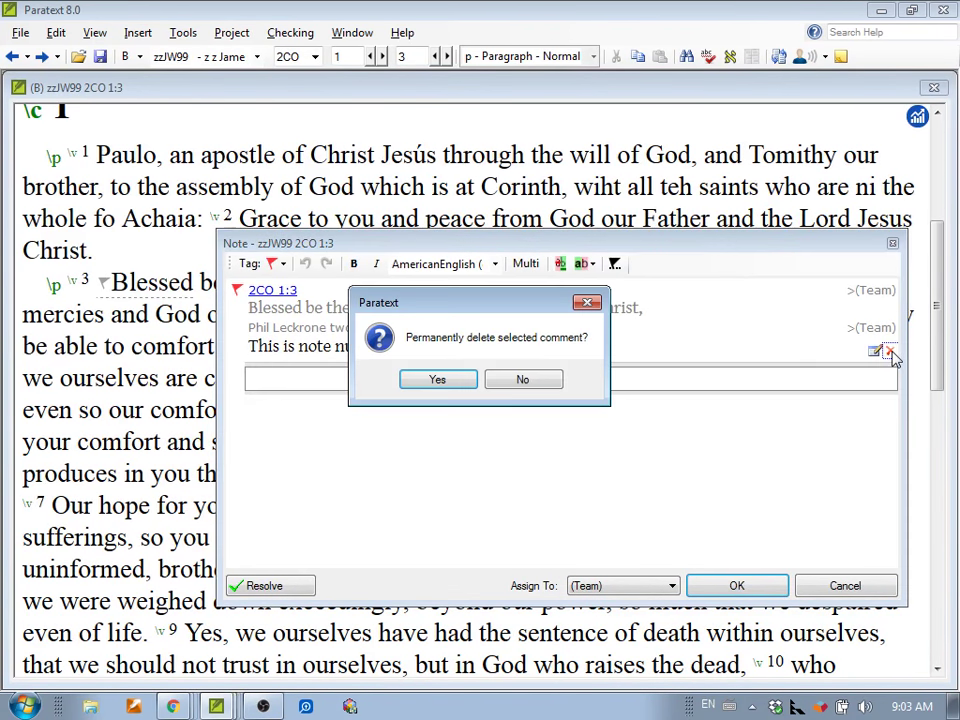
click(452, 381)
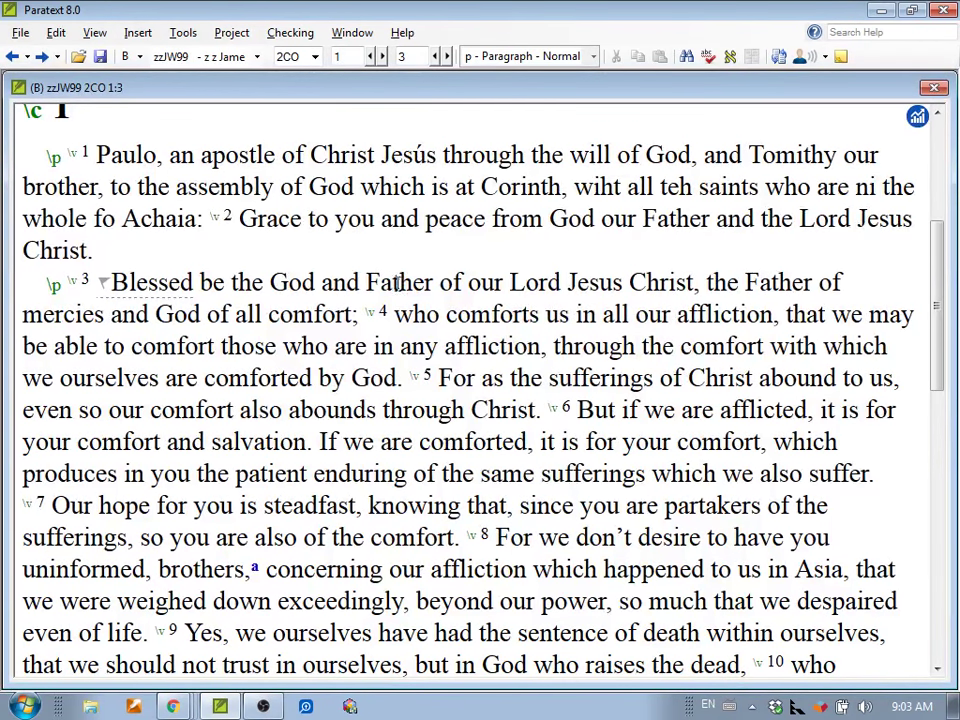
- Insert a new note on "Father" in verse 3 with the text "flsa f;lsjg sa;g" and reopen it to check it
right_click(399, 280)
click(440, 294)
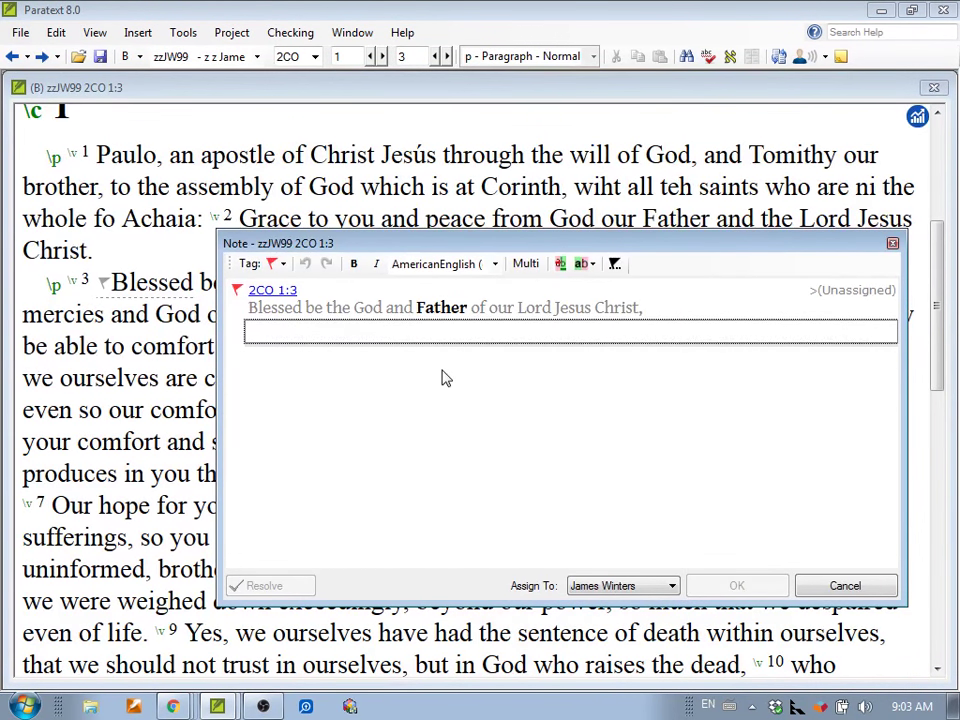
text(flsa f;lsjg sa;g)
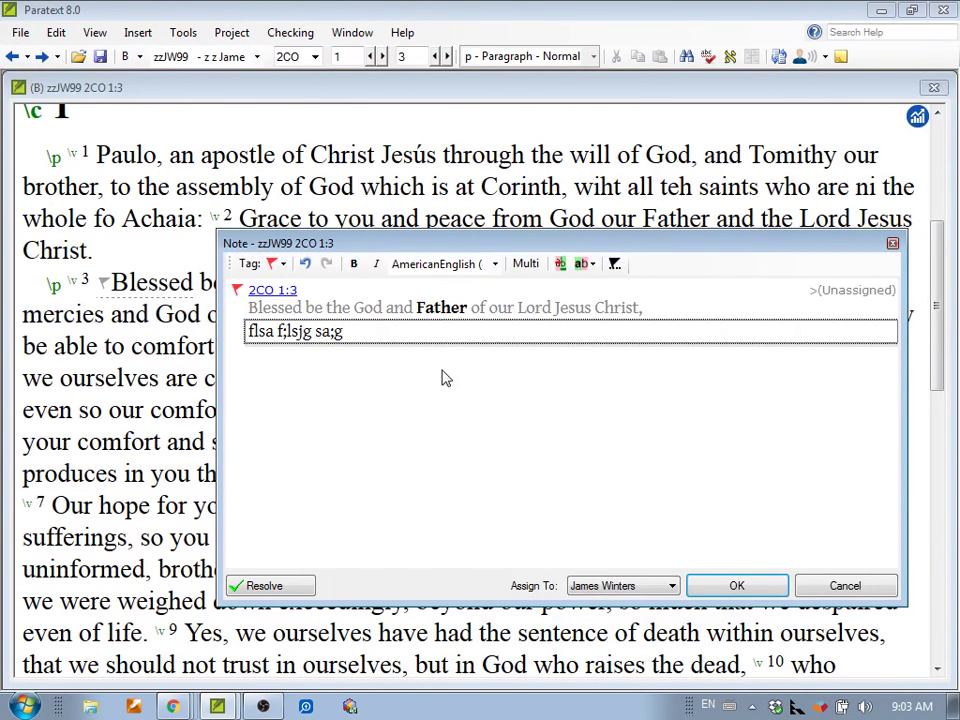
click(740, 588)
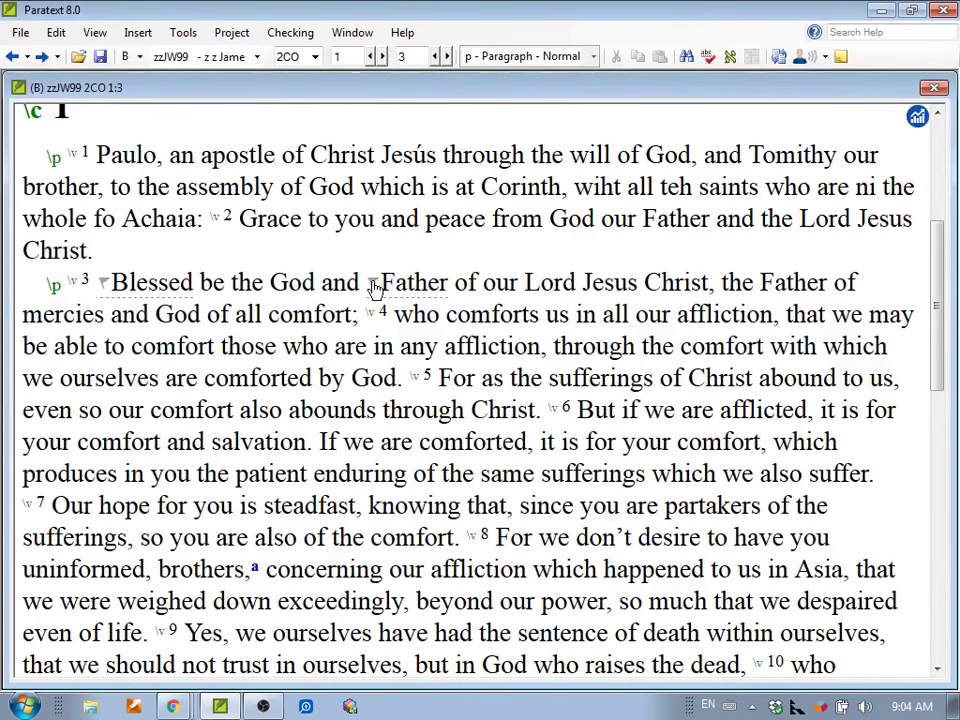
click(373, 287)
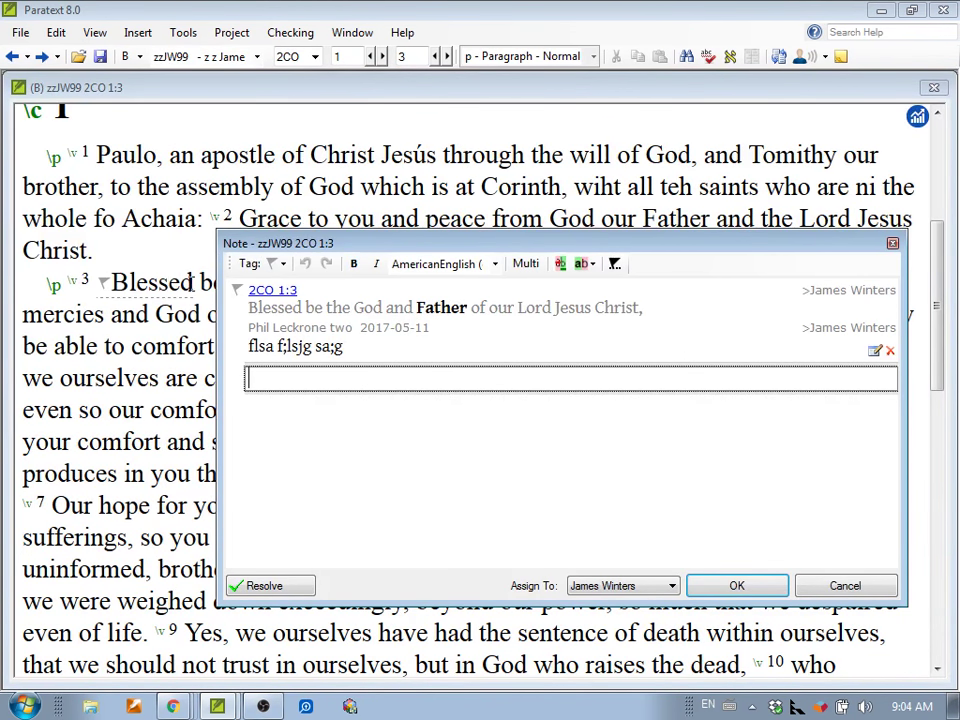
click(843, 587)
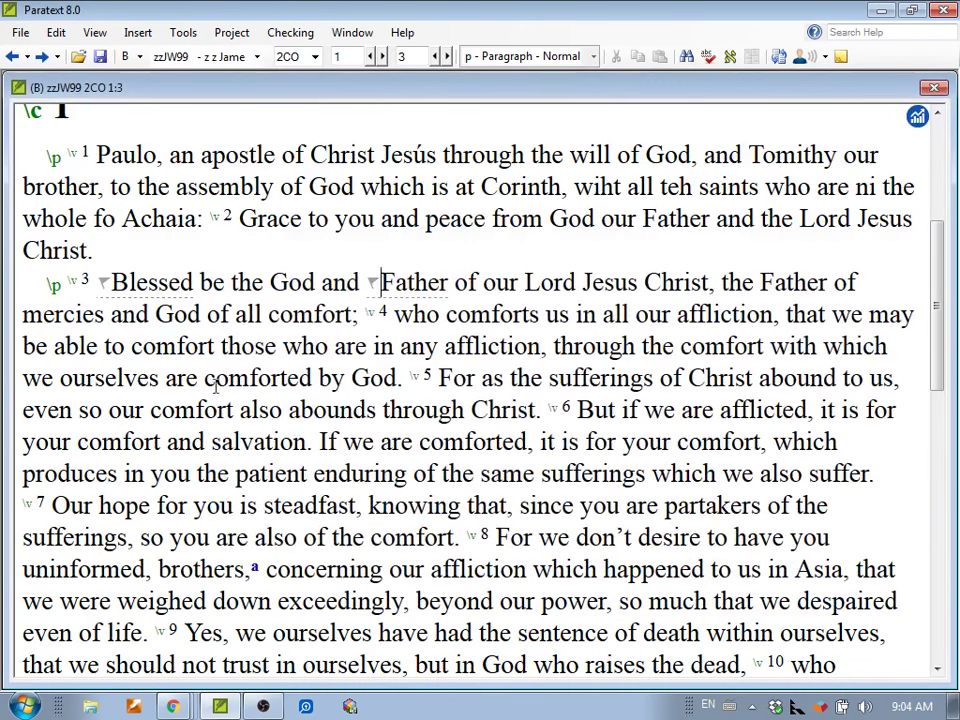
- In the note on "Blessed", permanently delete the last reply and add the new reply "sgf jgadslfkgjadl;fg"
click(105, 285)
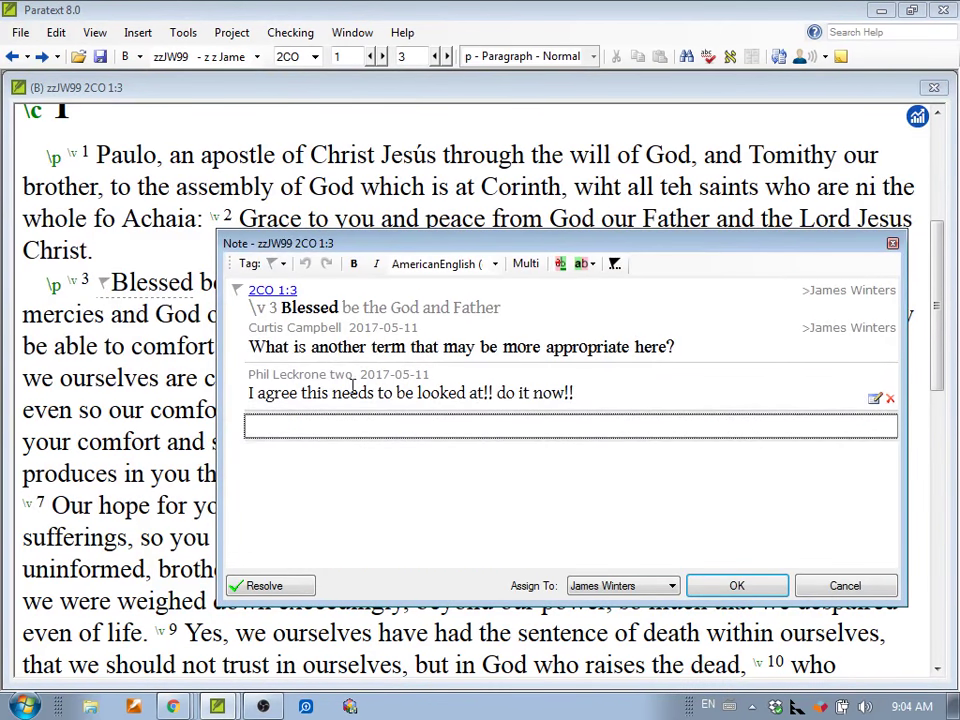
click(887, 400)
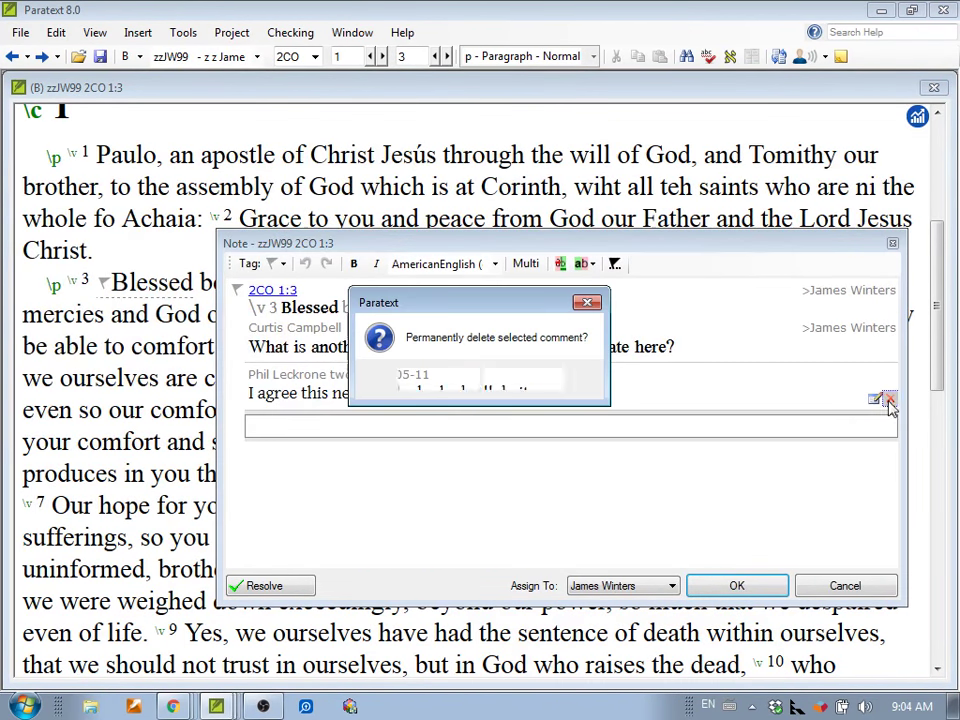
click(437, 381)
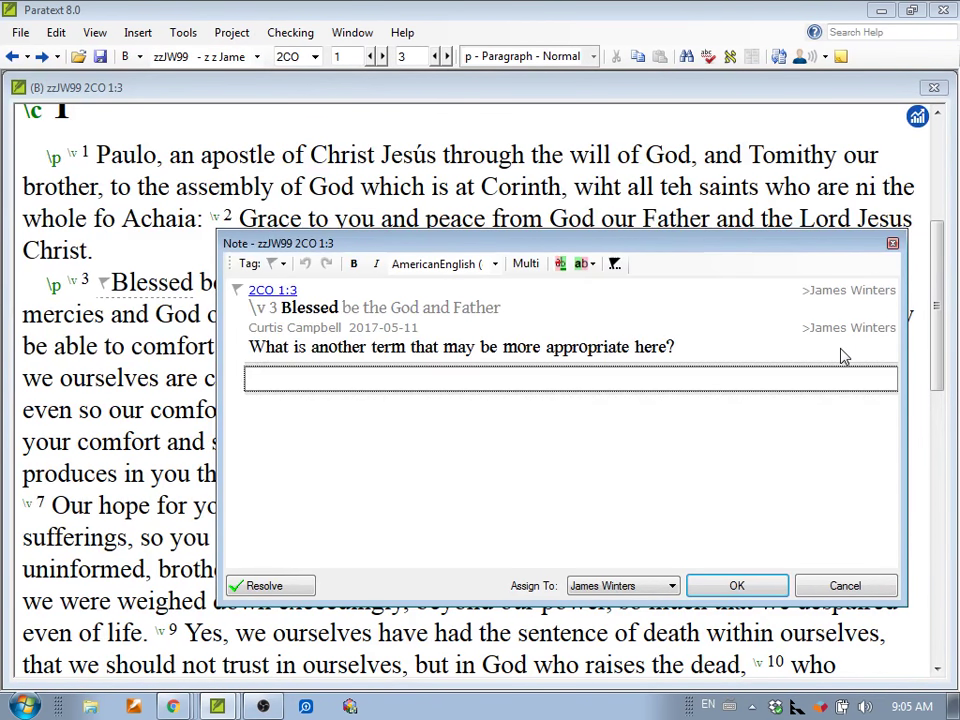
text(sgf jgadslfkgjadl;fg)
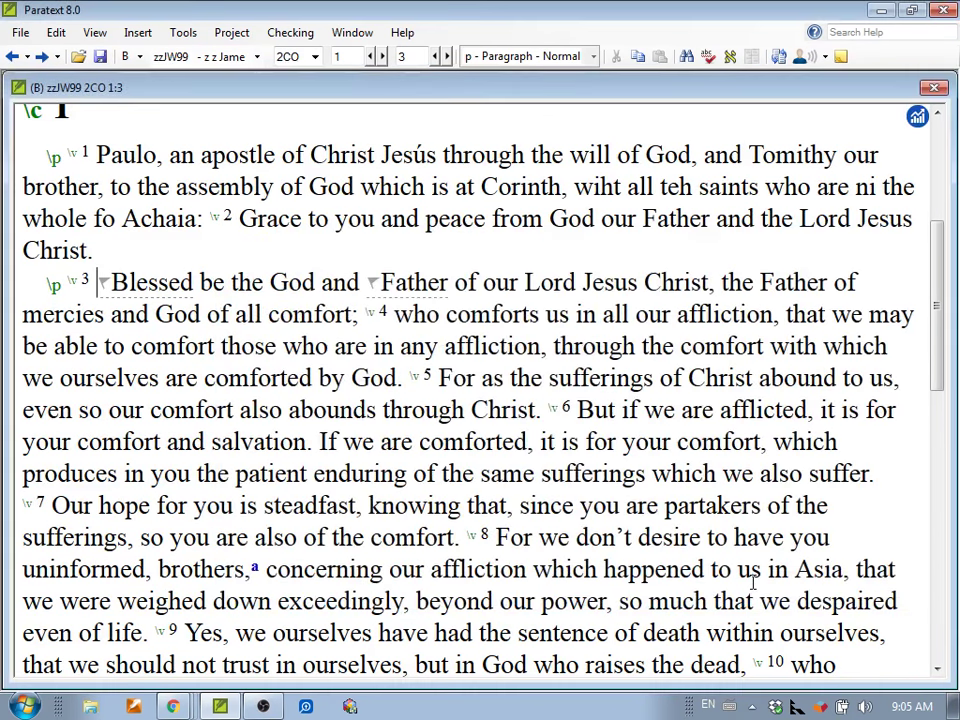
click(752, 588)
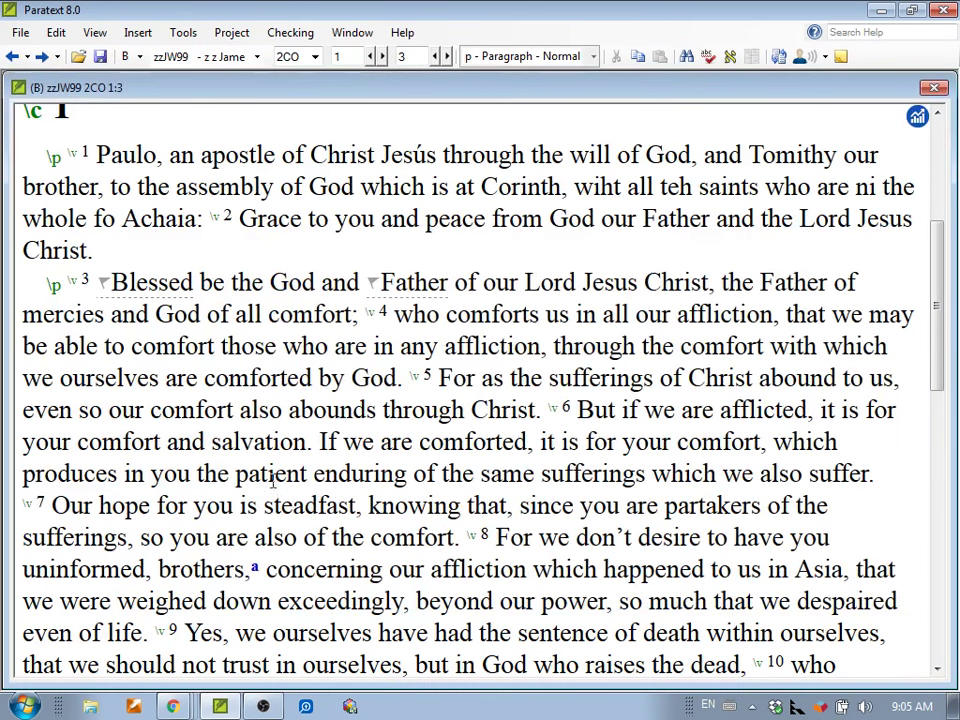
- Edit the last reply in the note on "Blessed" so that its text reads "Good catch"
click(104, 286)
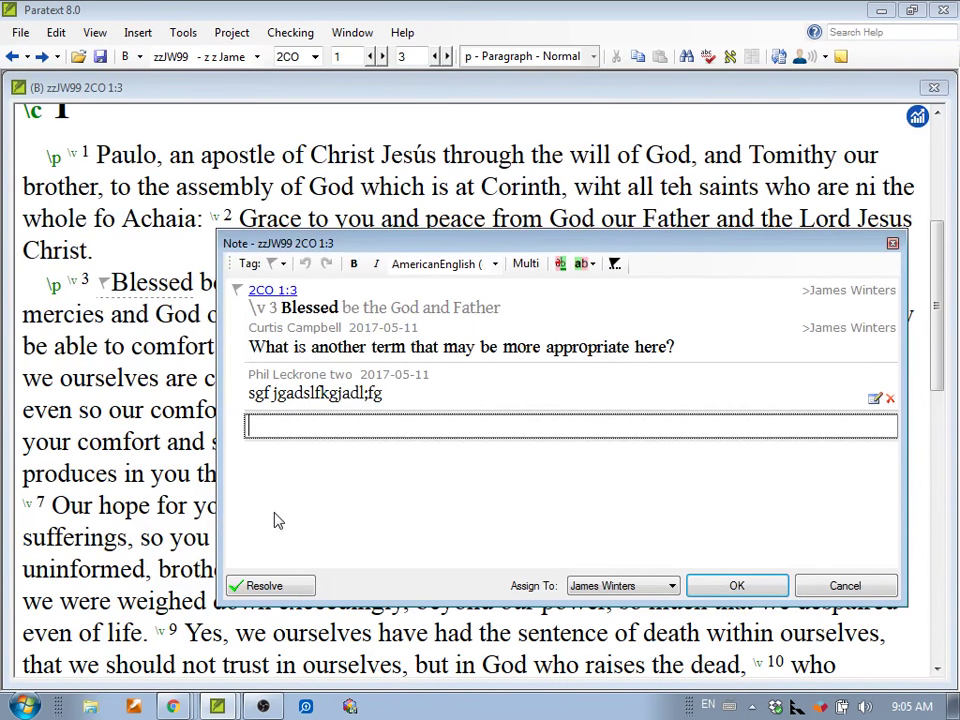
click(876, 398)
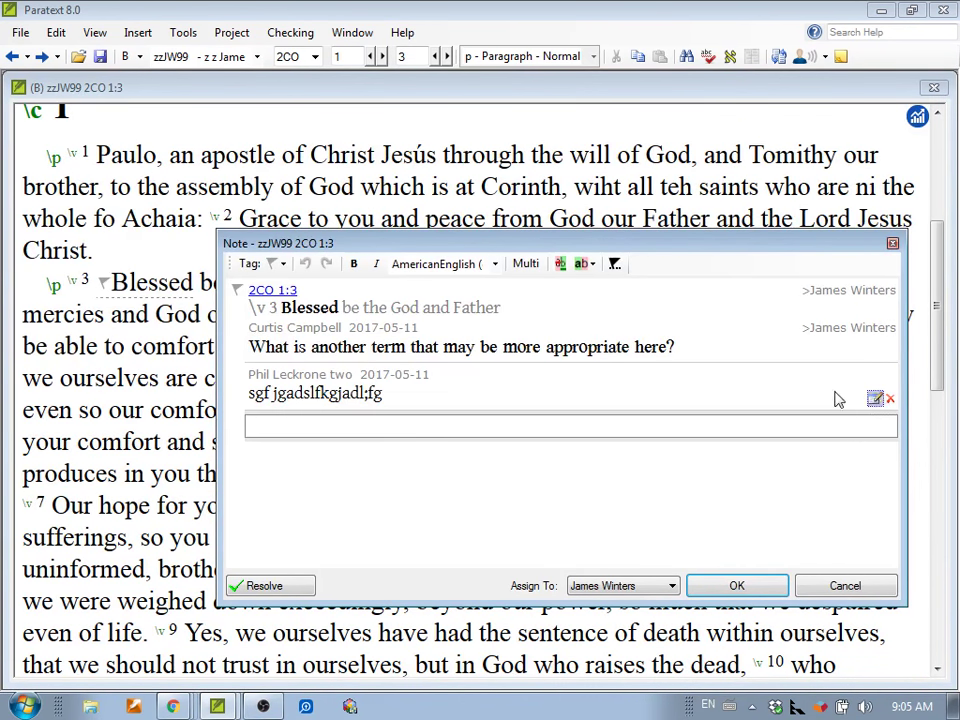
key(BackSpace)
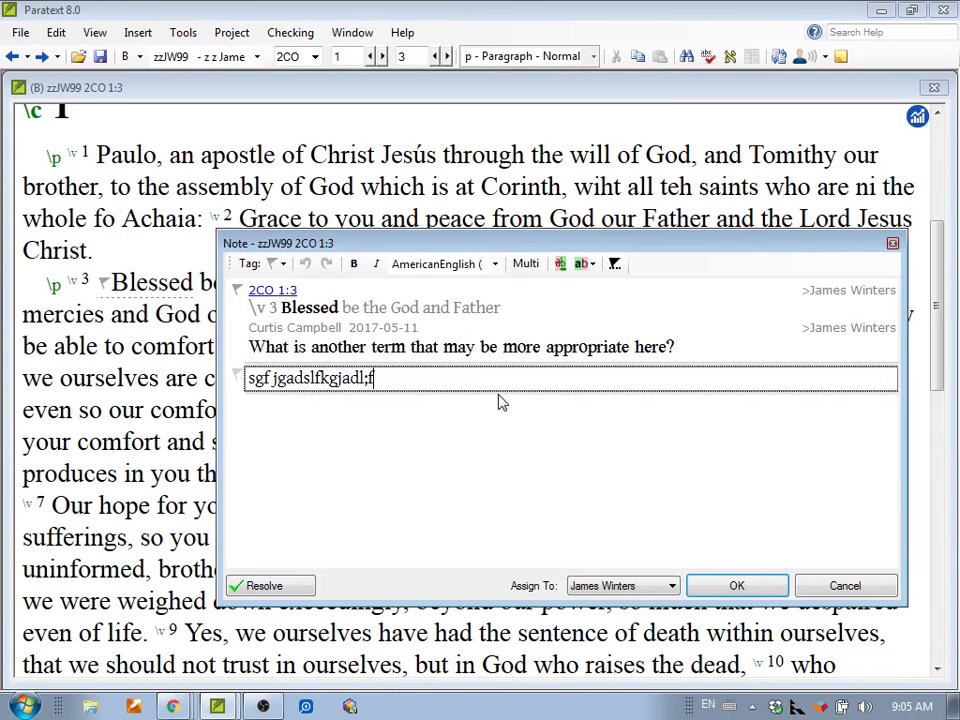
key(BackSpace)
key(BackSpace)
key(BackSpace)
key(BackSpace)
key(BackSpace)
key(BackSpace)
key(BackSpace)
key(BackSpace)
key(BackSpace)
key(BackSpace)
key(BackSpace)
key(BackSpace)
key(BackSpace)
key(BackSpace)
key(BackSpace)
key(BackSpace)
key(BackSpace)
key(BackSpace)
key(BackSpace)
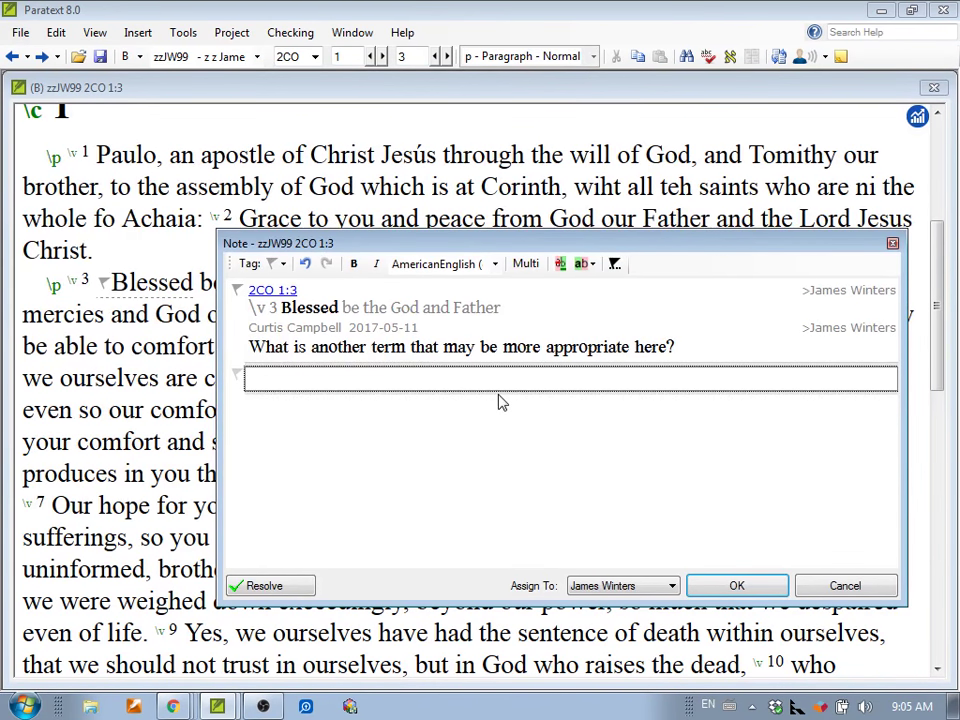
text(Good catch)
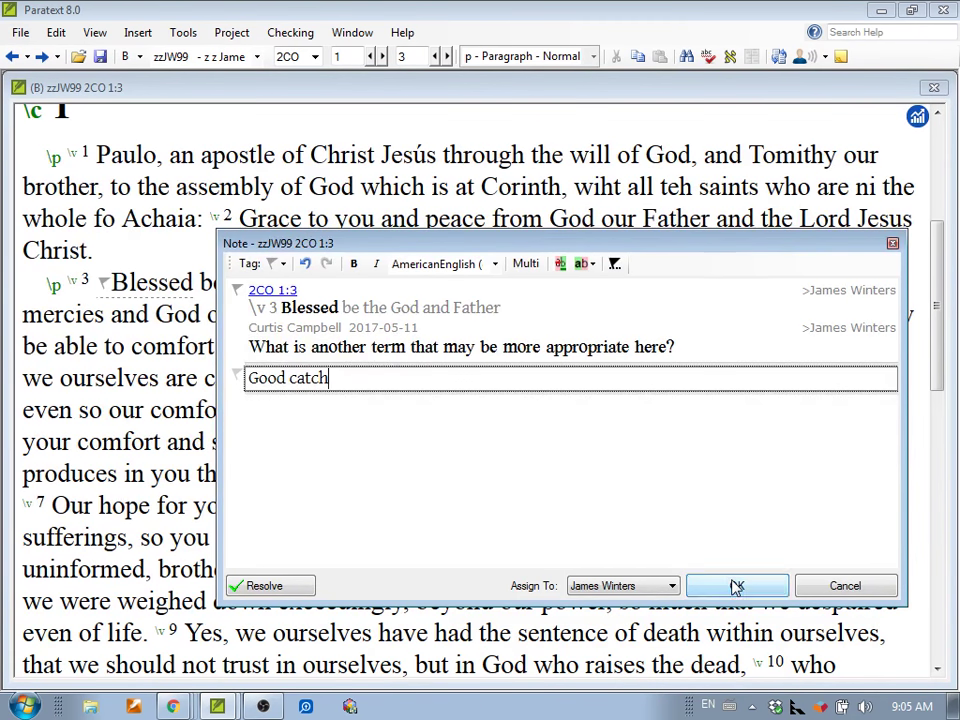
click(736, 586)
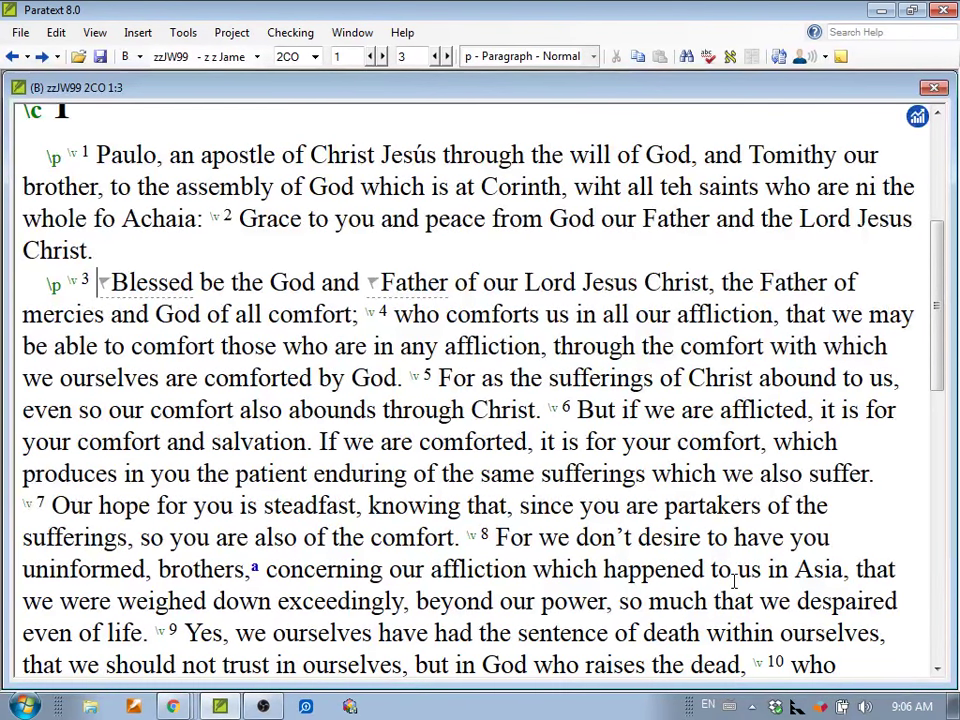
- Review the comment in the note on "Father" in verse 3 and close it without changes
click(374, 286)
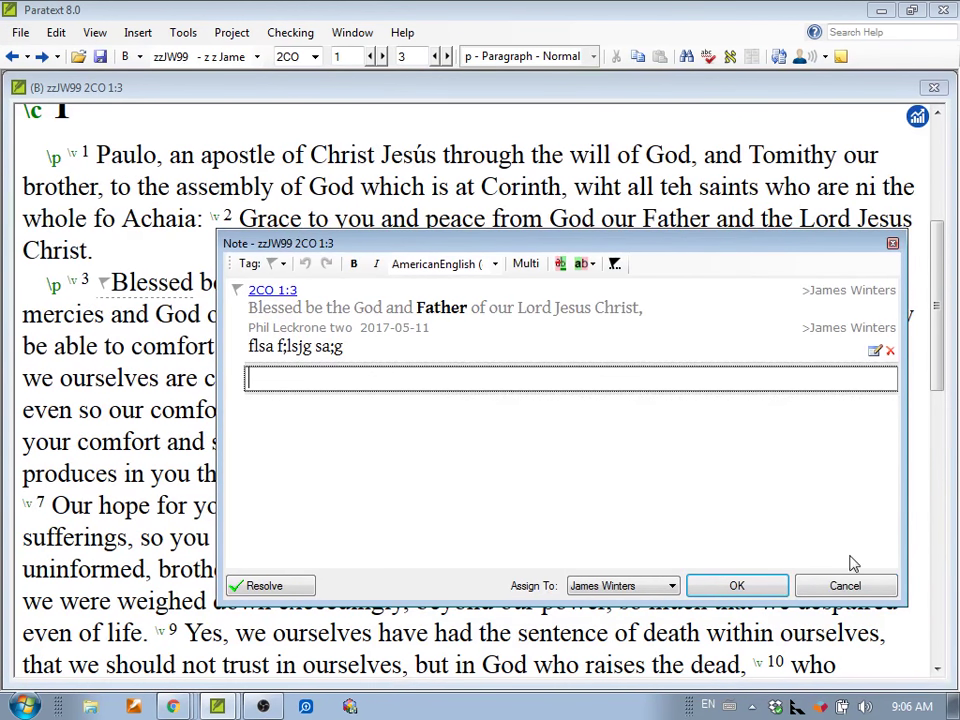
click(845, 585)
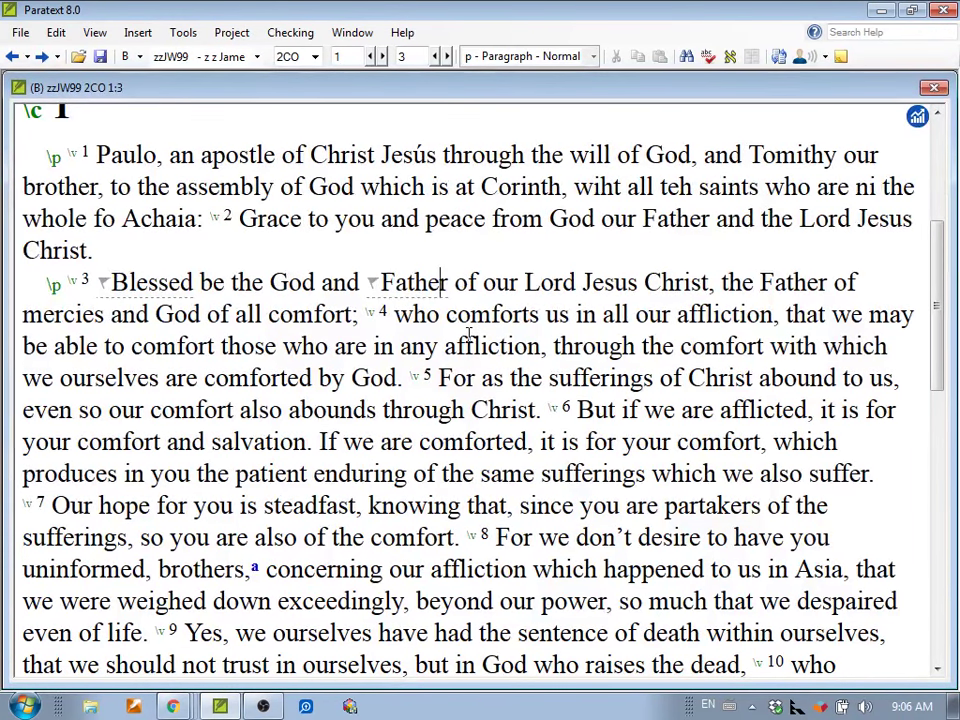
- Try to delete a letter near the start of the first "Father" in verse 3
key(Left)
key(Left)
key(Left)
key(Left)
key(BackSpace)
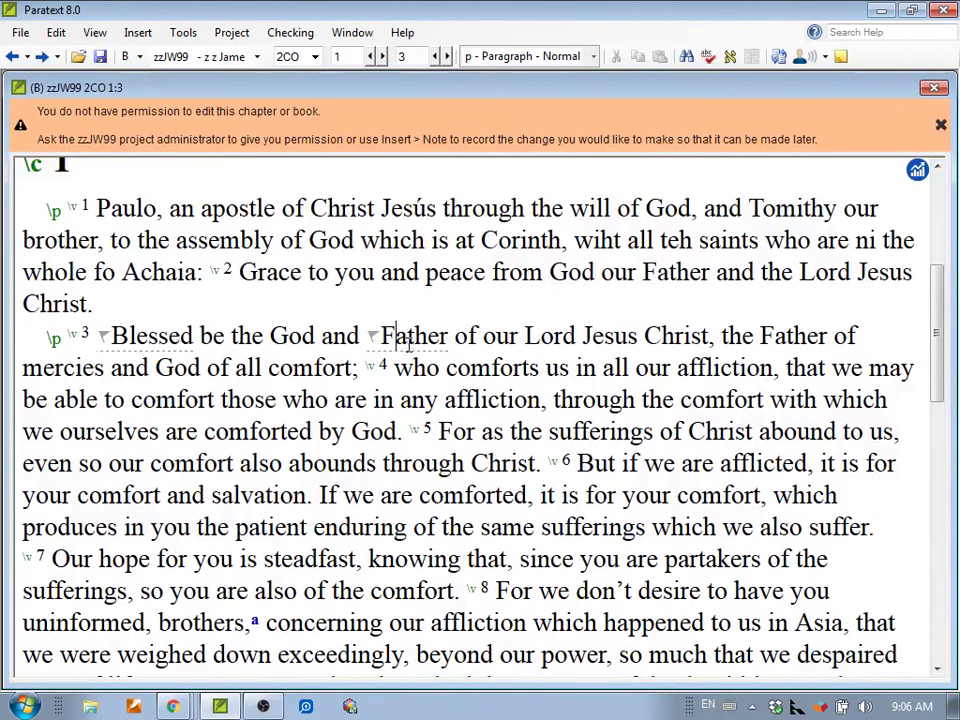
- Check your own tasks for the current book in the project's Assignments and Progress, and close it
click(238, 34)
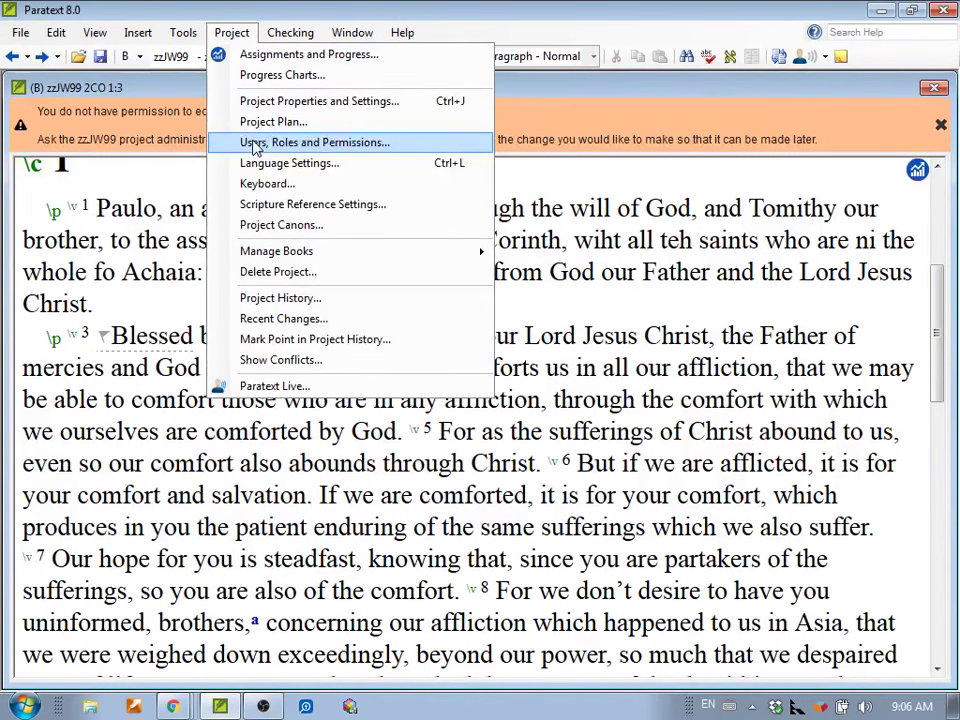
click(245, 63)
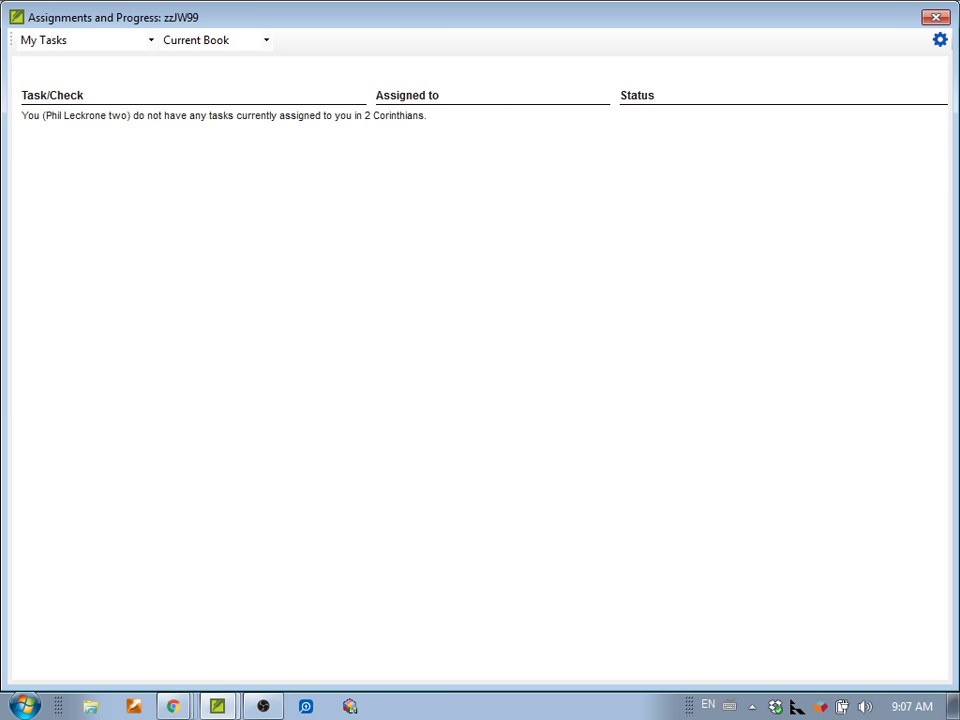
click(936, 17)
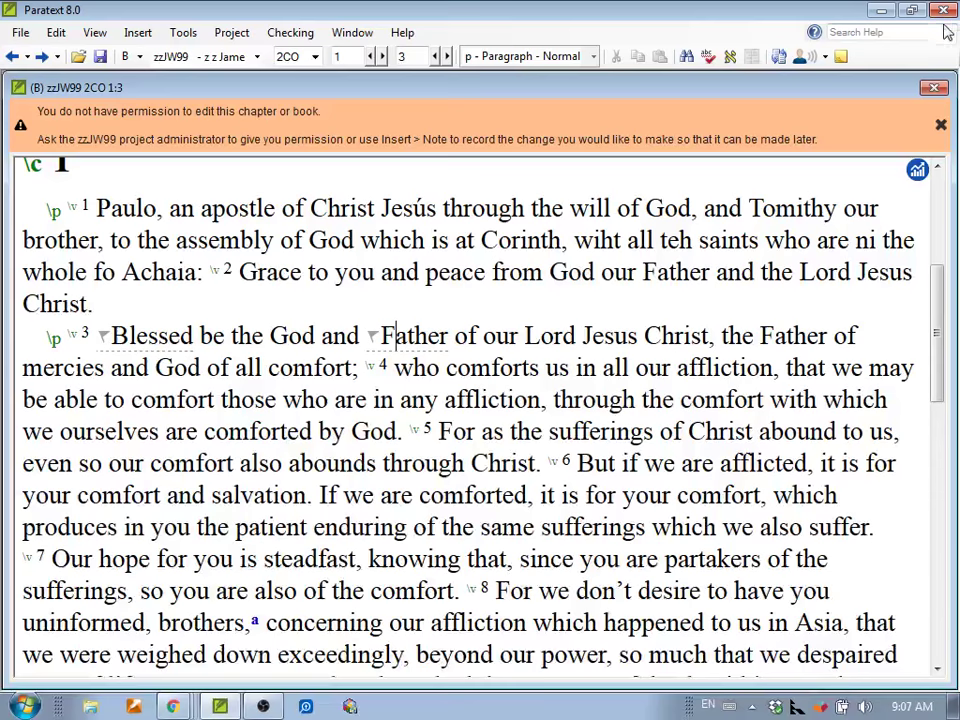
- Switch to the zzTEST99 project and go to Galatians chapter 1
click(240, 57)
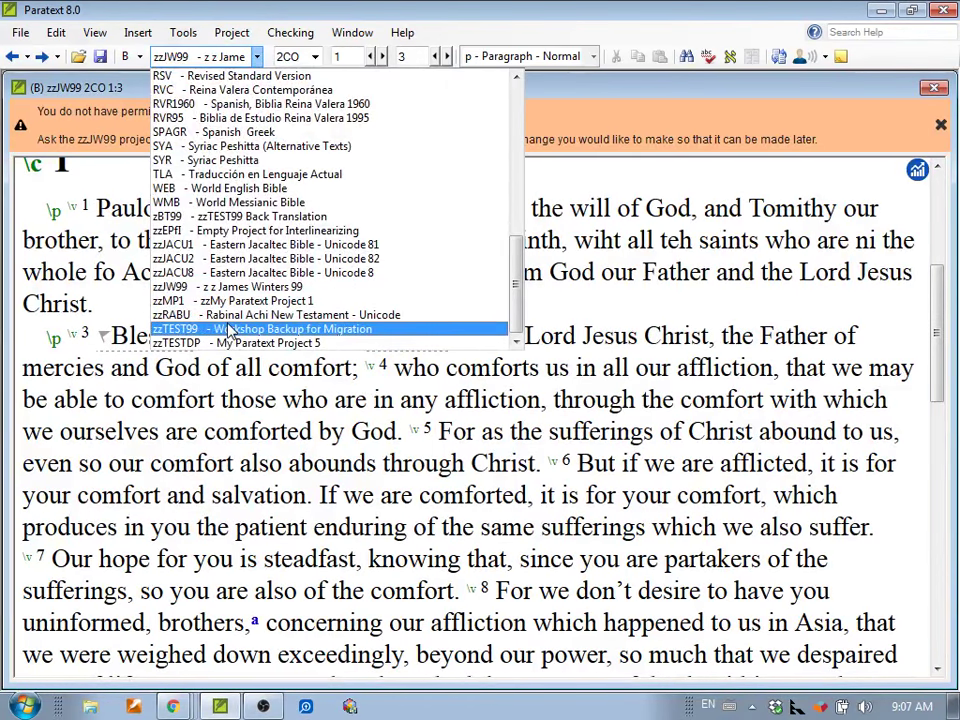
click(229, 329)
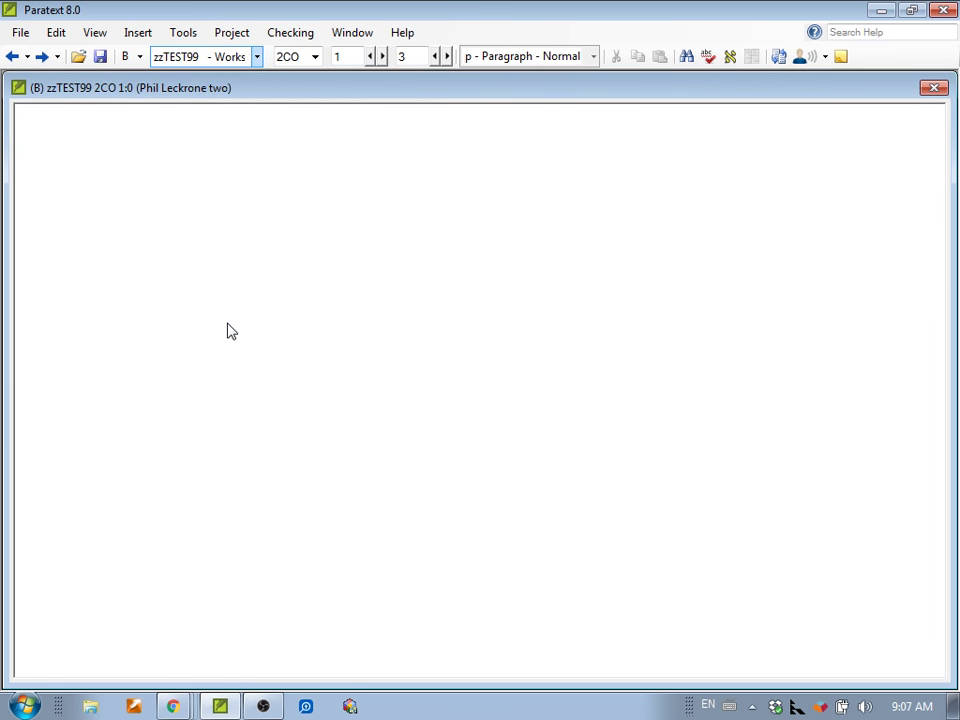
click(314, 57)
click(313, 139)
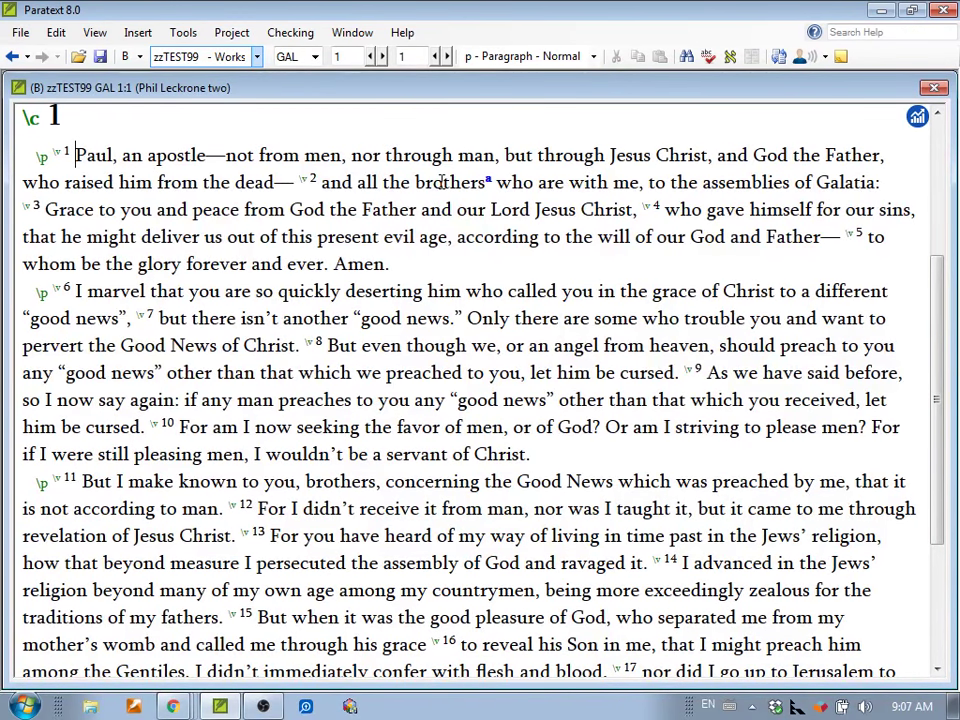
- Insert a note on "brothers" in Galatians 1:2 with the text "brothers and sisters?"
right_click(466, 182)
click(474, 193)
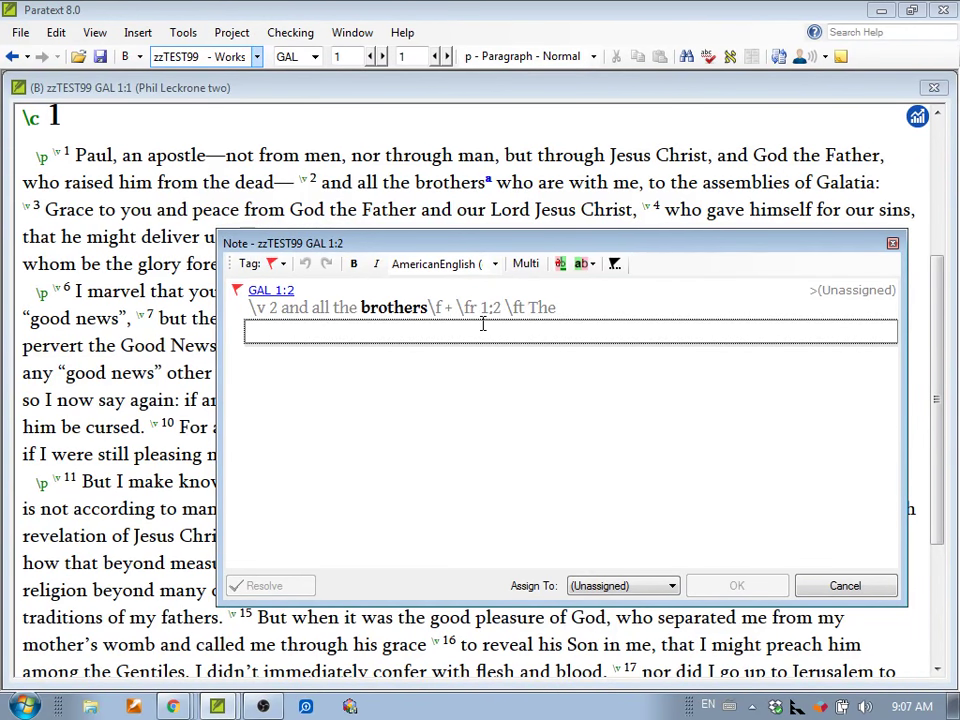
text(brothers an)
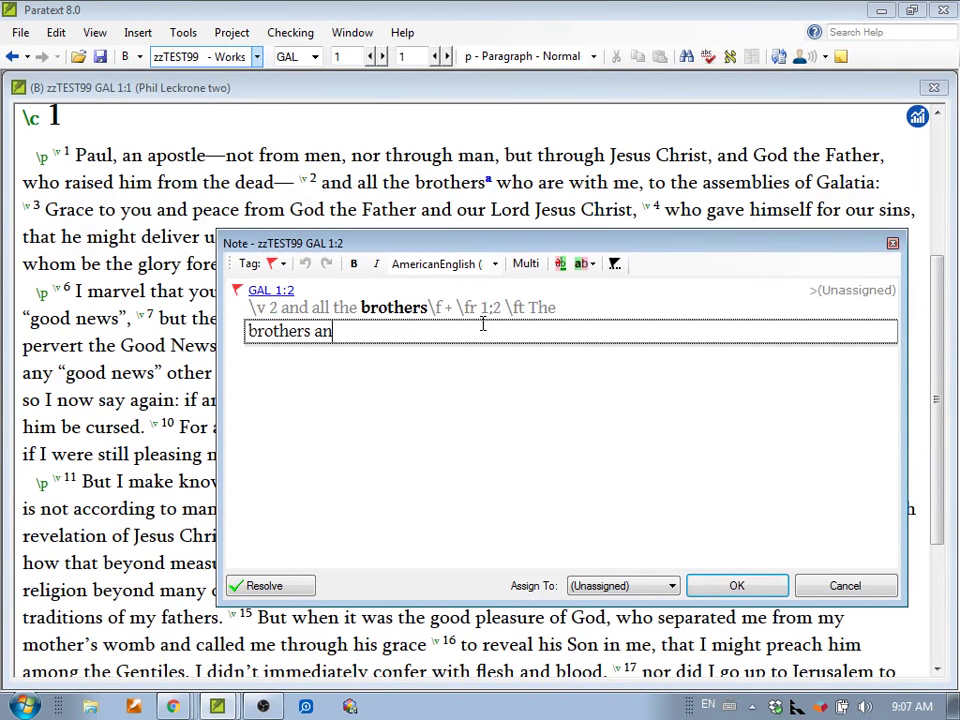
text(d sisters?)
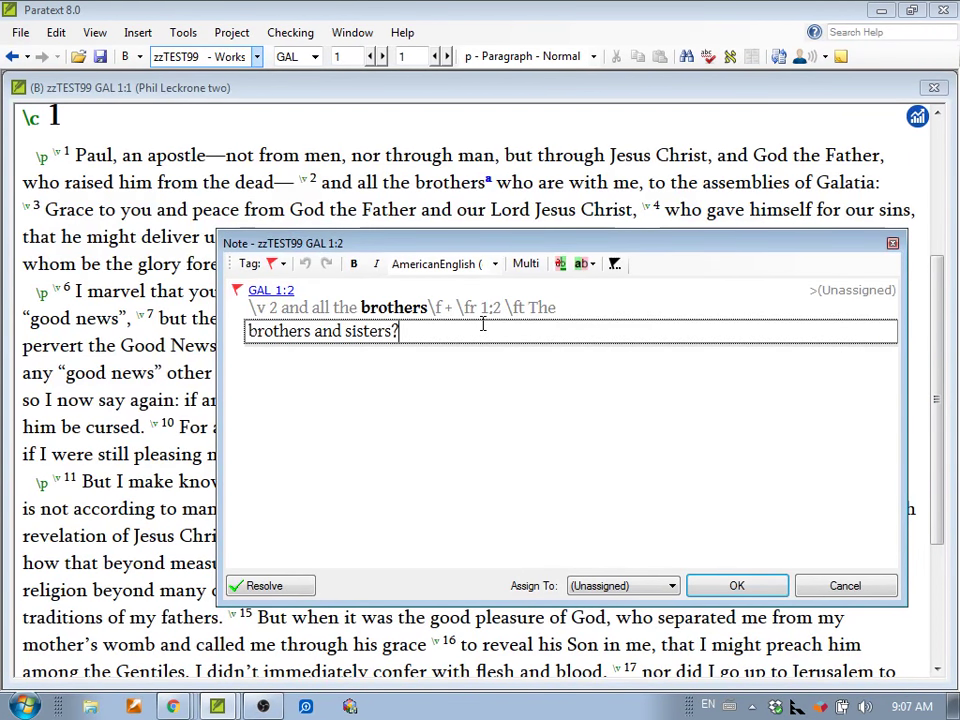
click(733, 586)
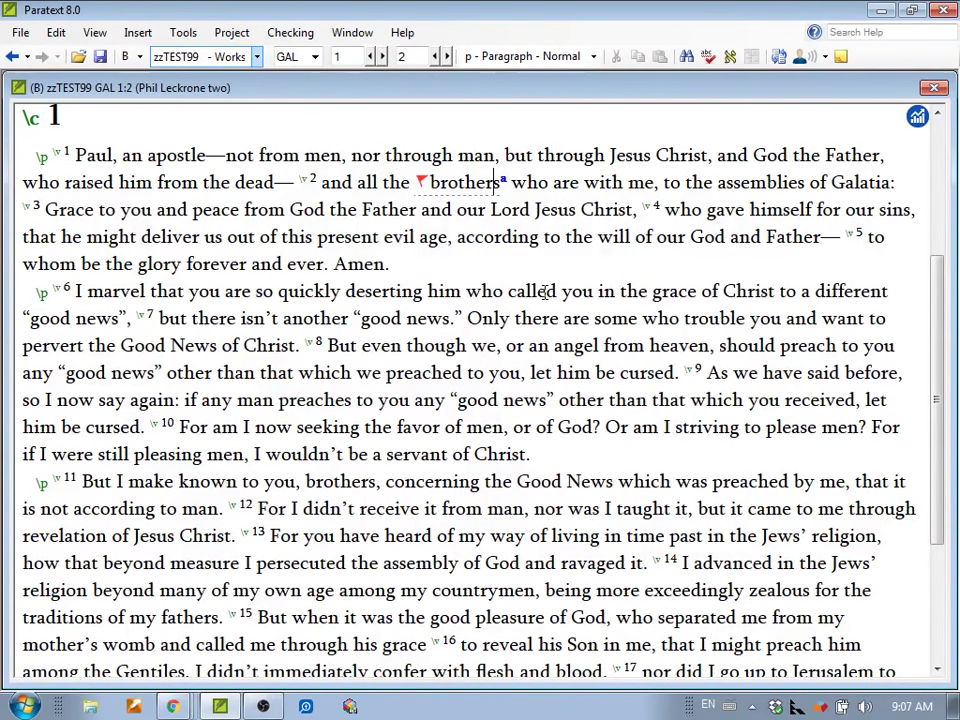
- Add "and sisters" after "brothers" in the text of Galatians 1:2
text(an)
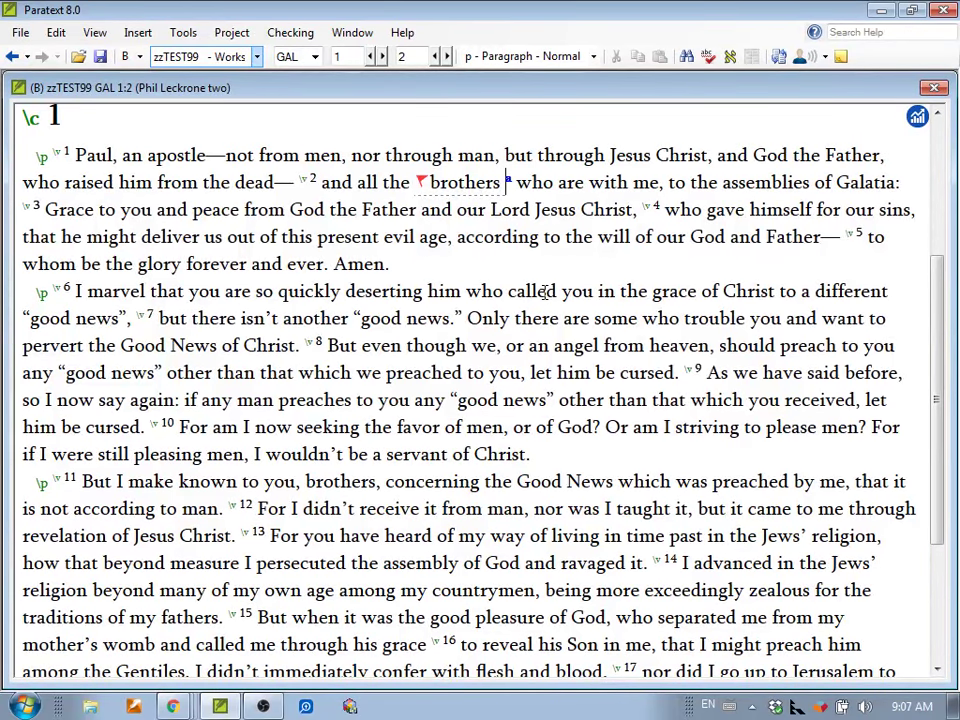
text(d sisters)
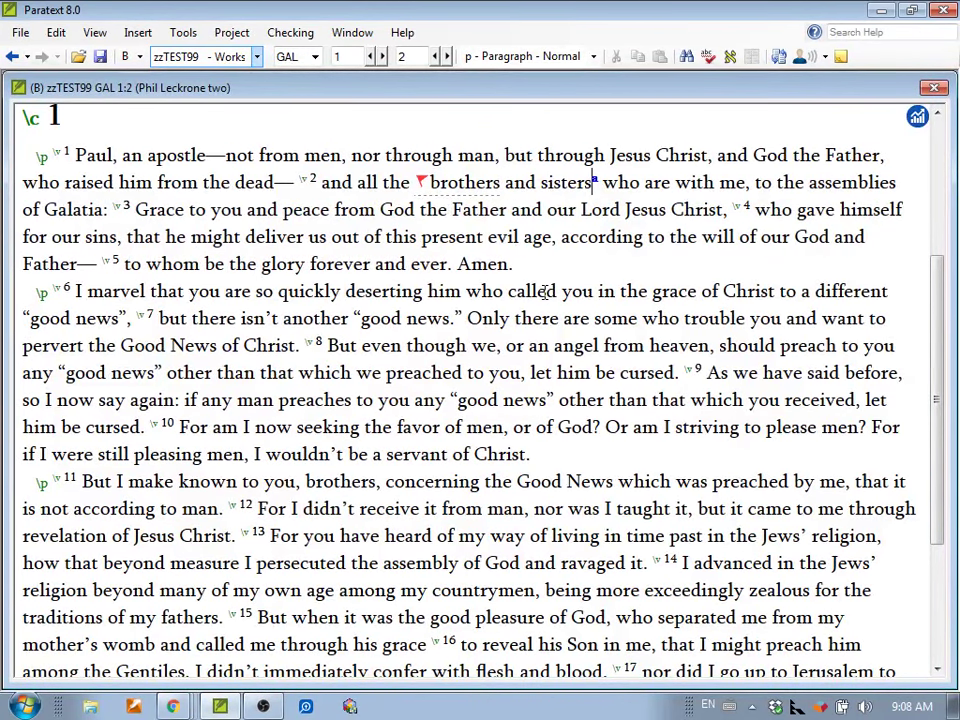
click(564, 242)
- Open the note on "brothers", saving the text edits, and add the reply "maybe"
click(419, 184)
key(ctrl+F4)
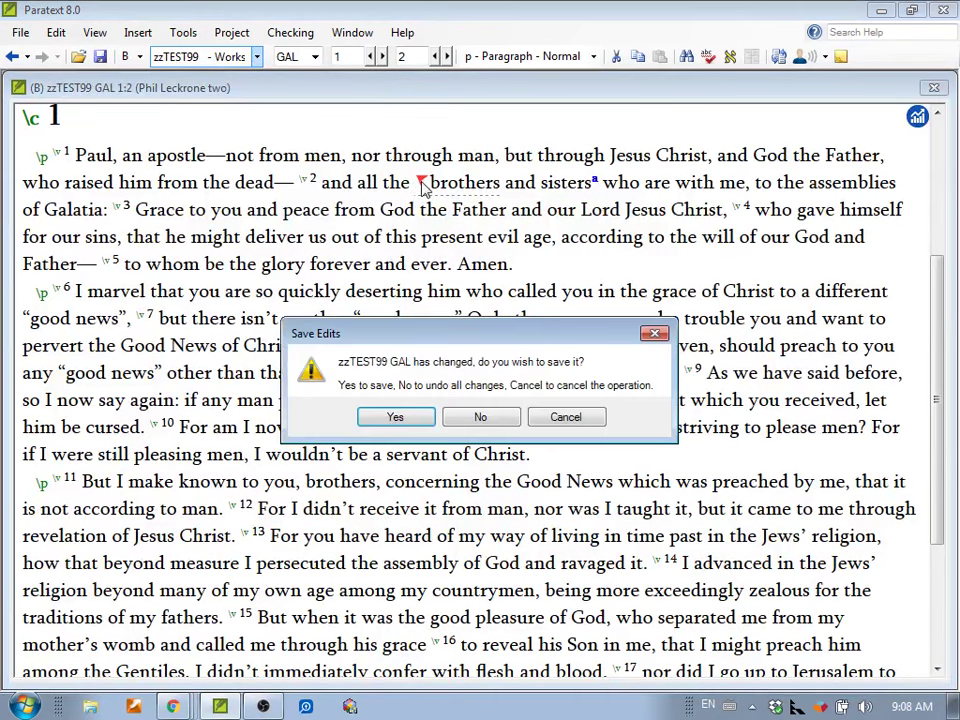
click(385, 420)
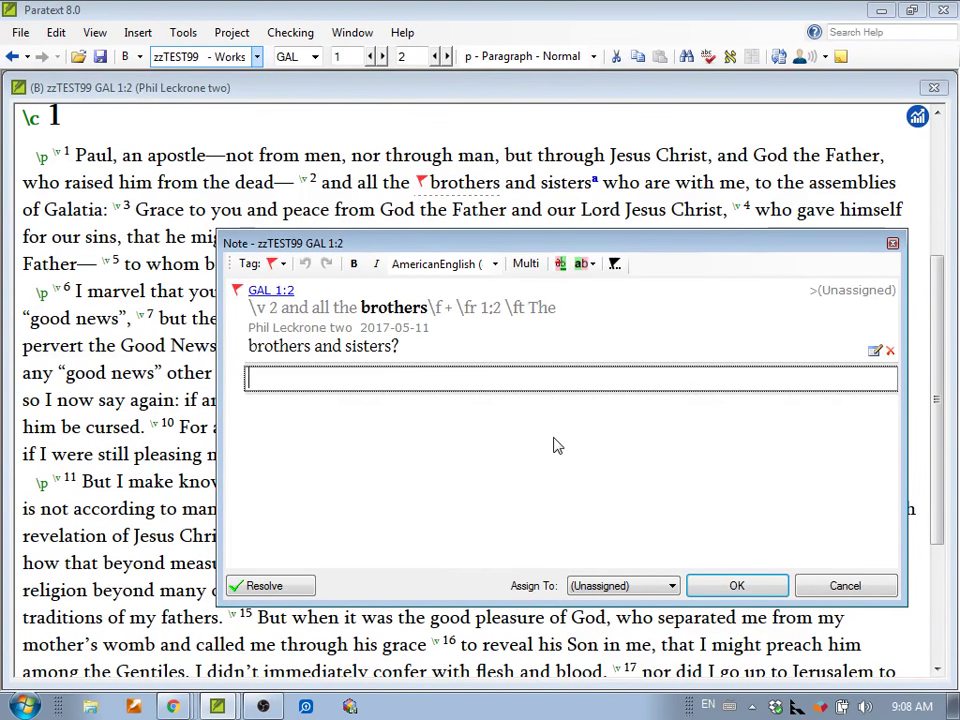
text(maybe)
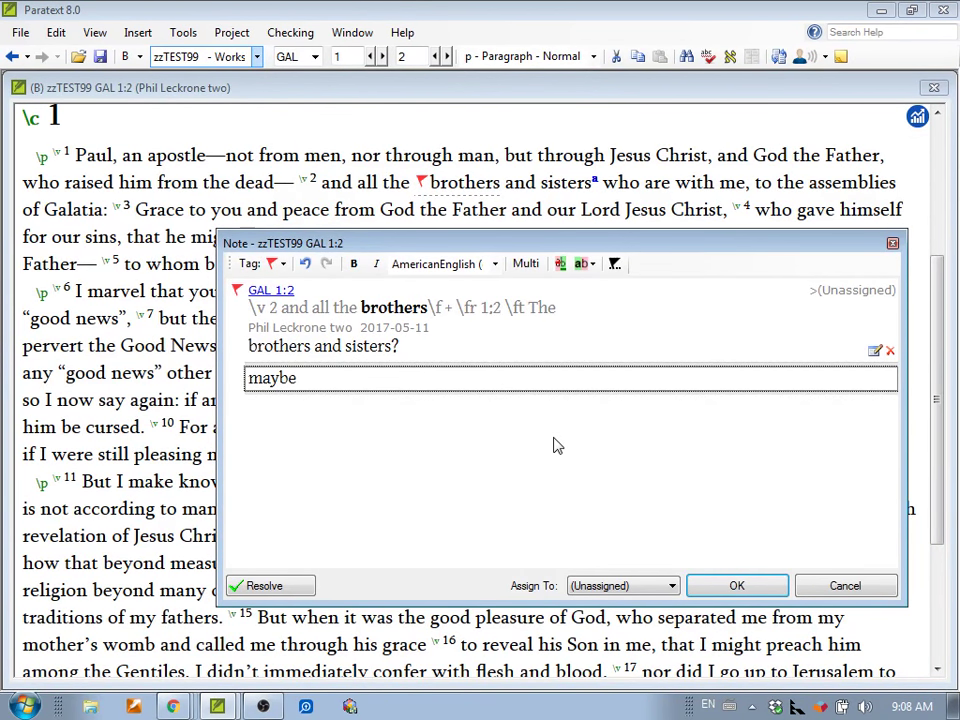
click(759, 587)
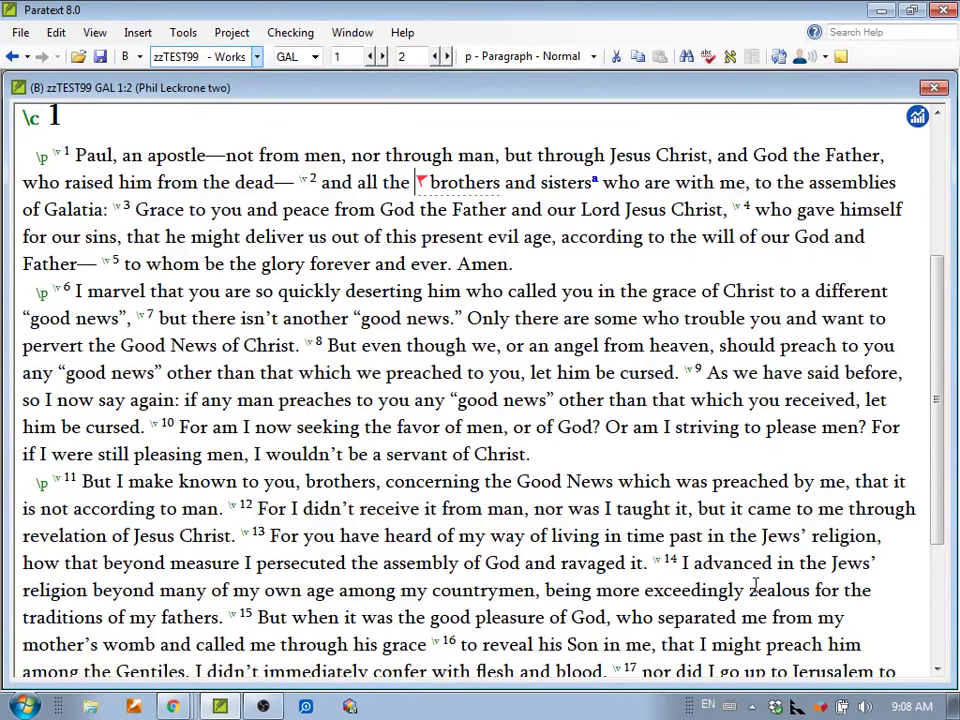
- Reopen the note on "brothers" and display how the verse text has changed since the note was written
click(421, 184)
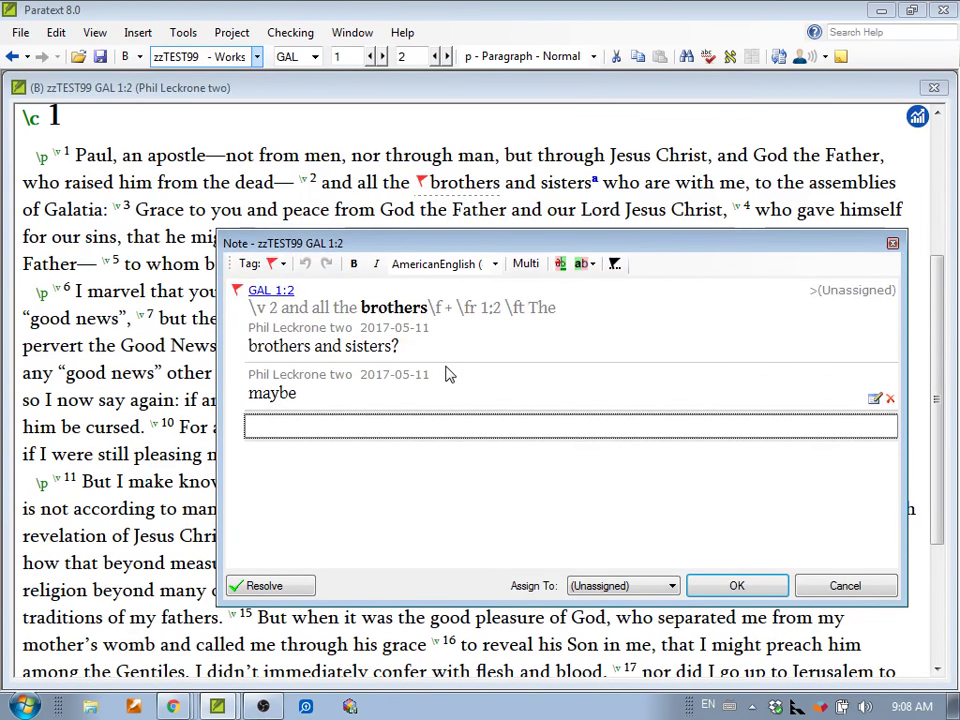
click(560, 263)
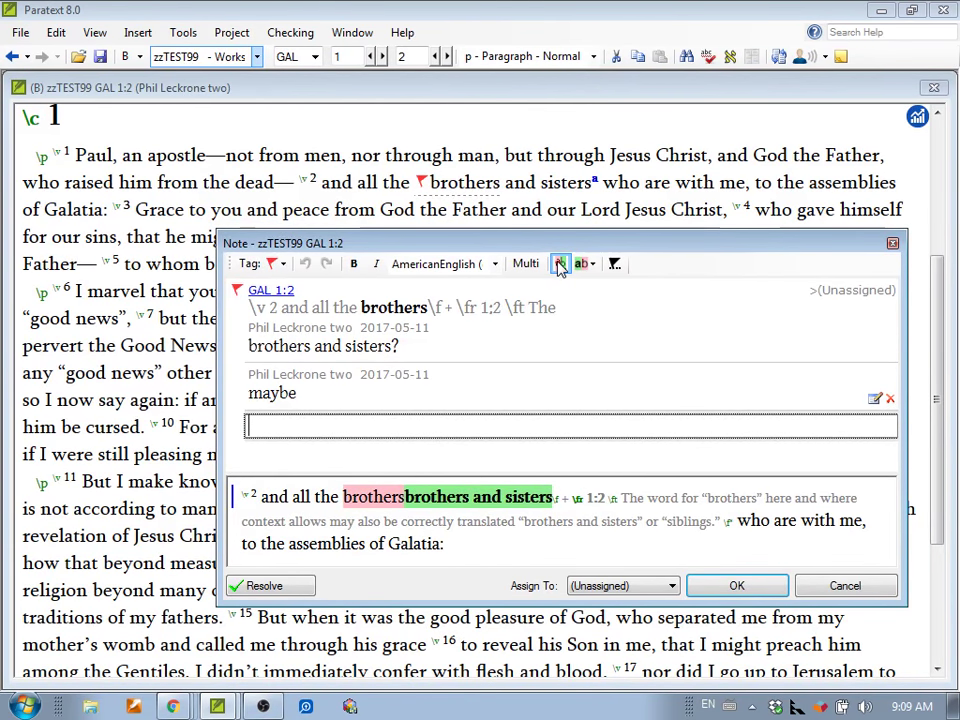
click(560, 264)
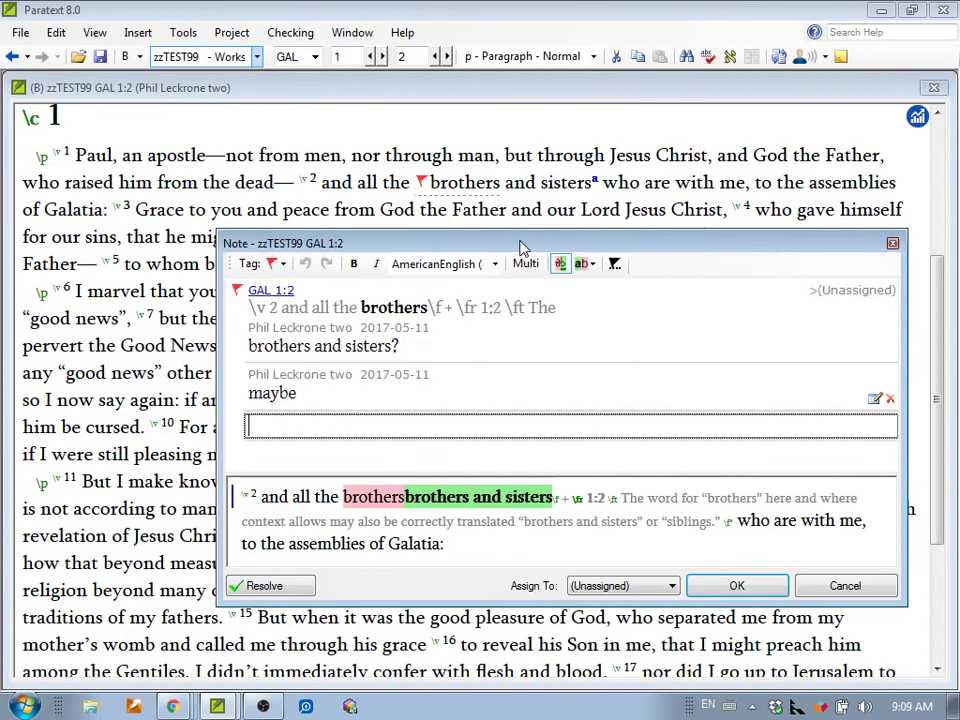
drag(523, 240, 531, 222)
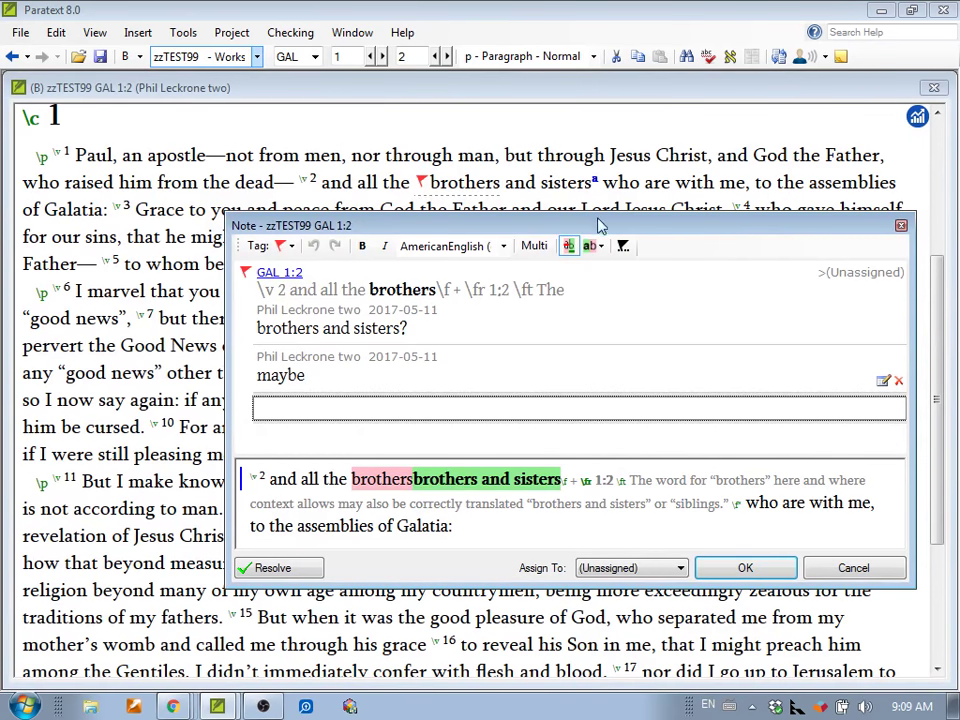
- Add the reply "it became brothers and sisters" to the note on "brothers" and resolve the note
click(642, 402)
text(it became b)
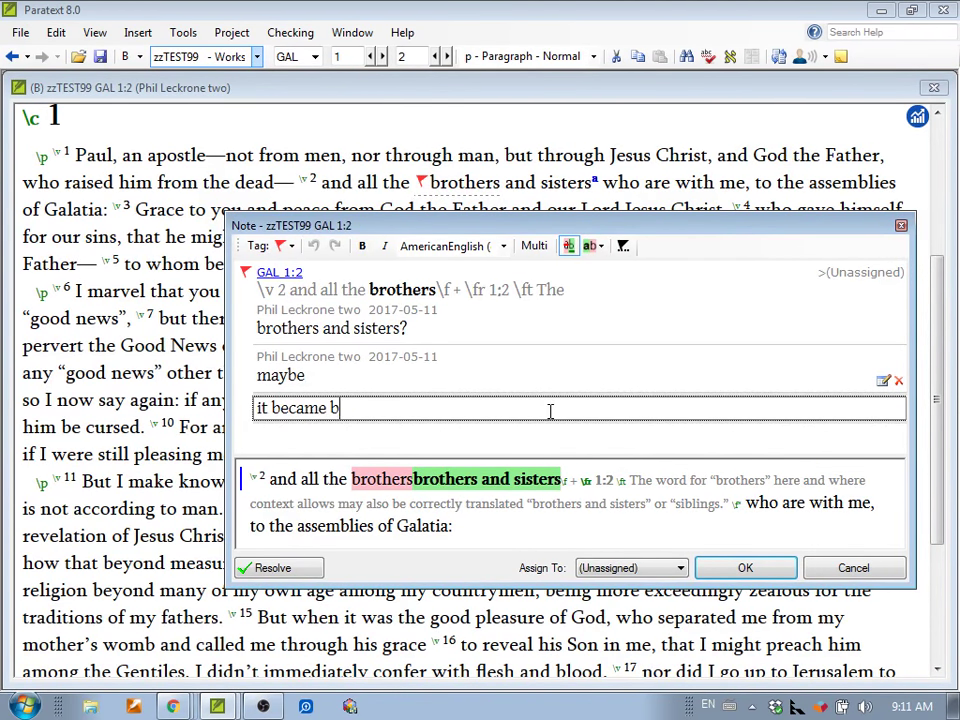
text(rothers an)
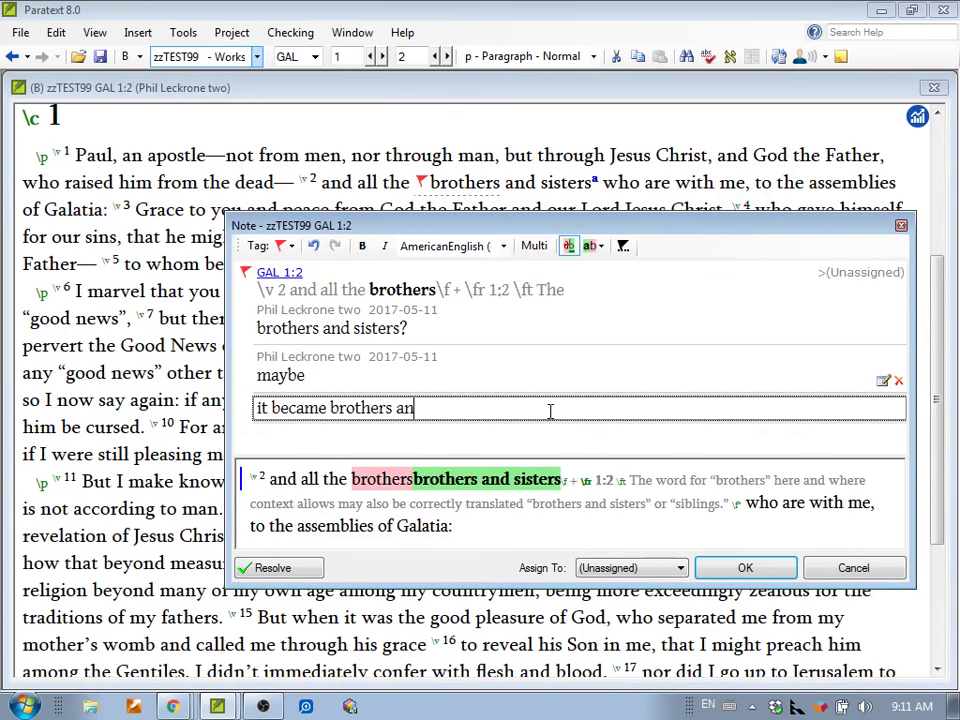
text(d sisters)
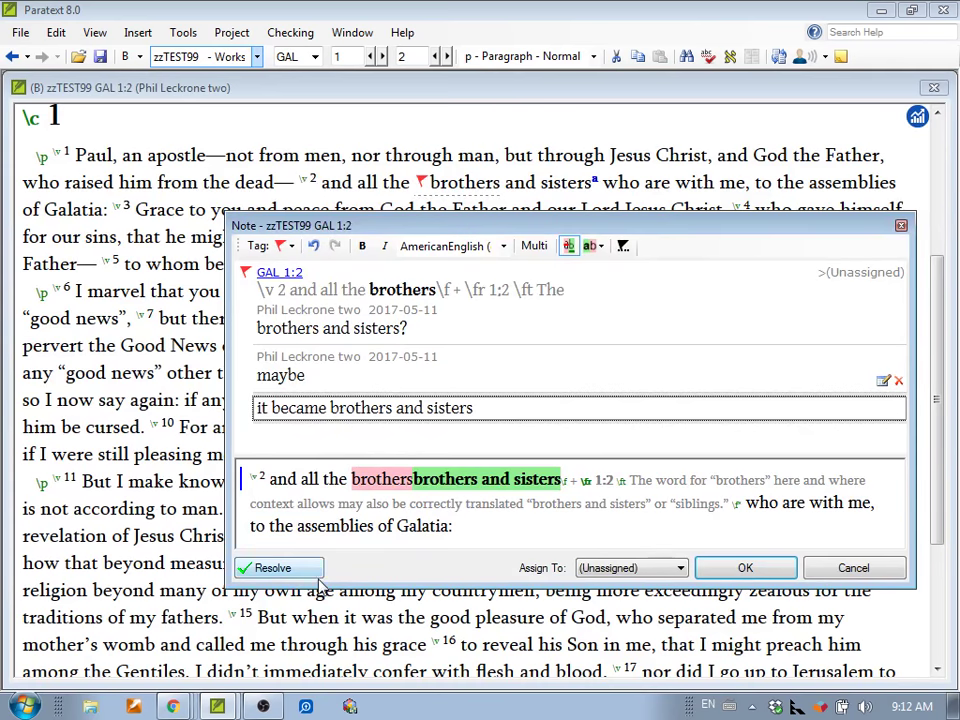
click(302, 567)
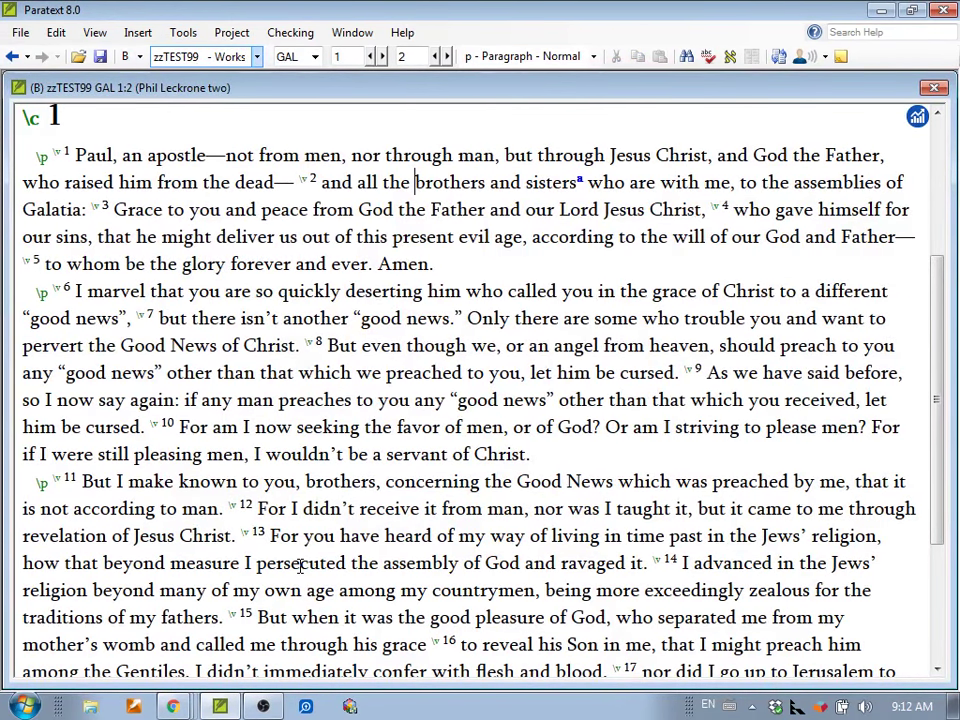
- Switch to the slide presentation and advance to the "What has changed?" slide
key(alt+Tab)
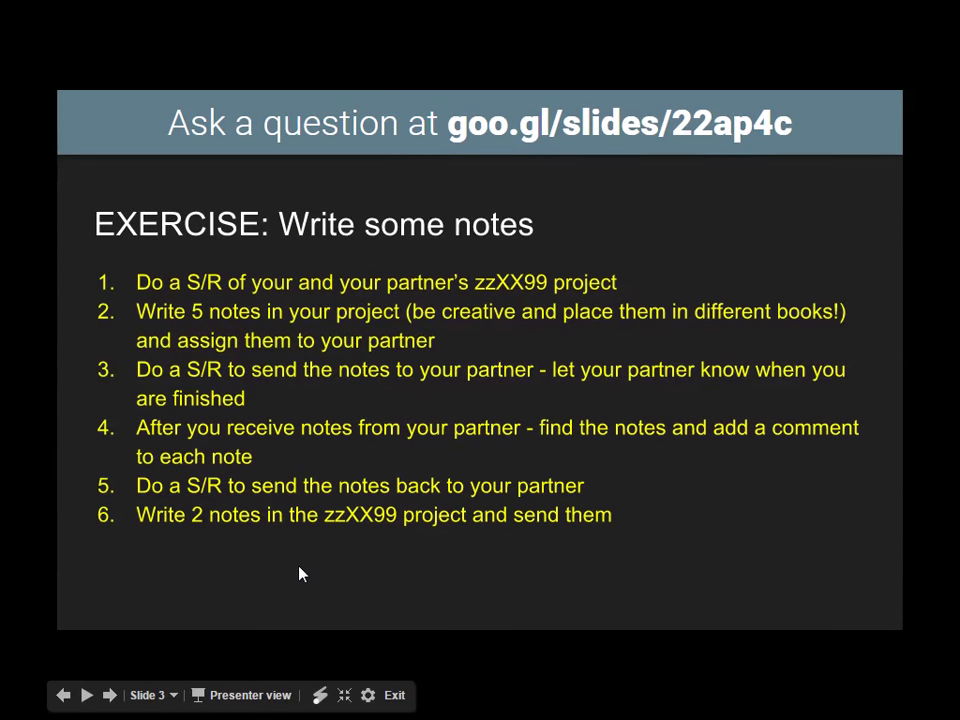
key(Right)
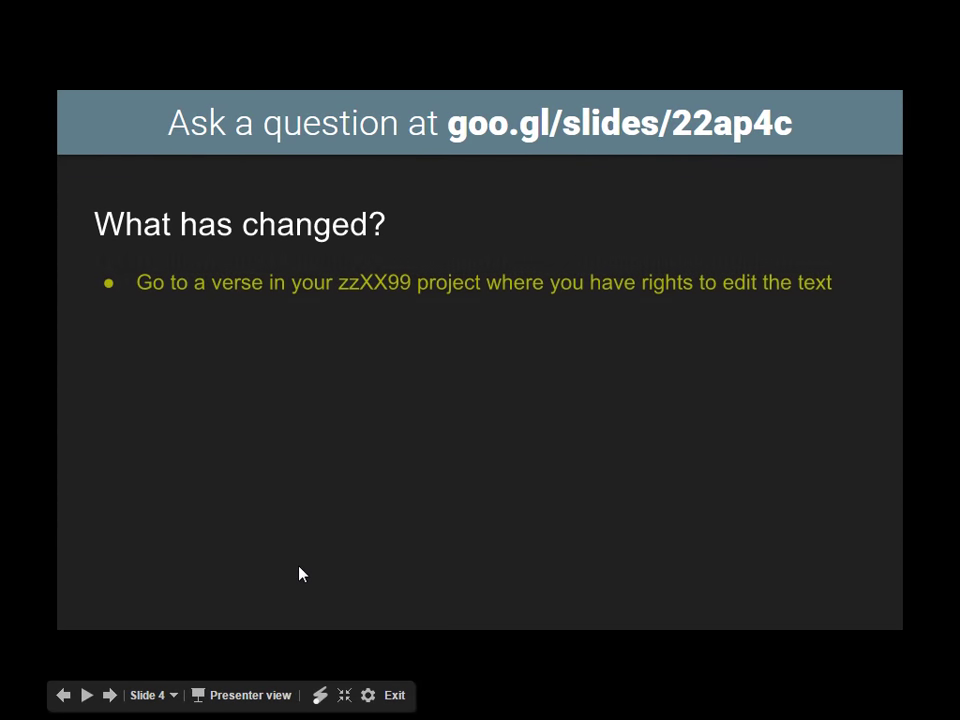
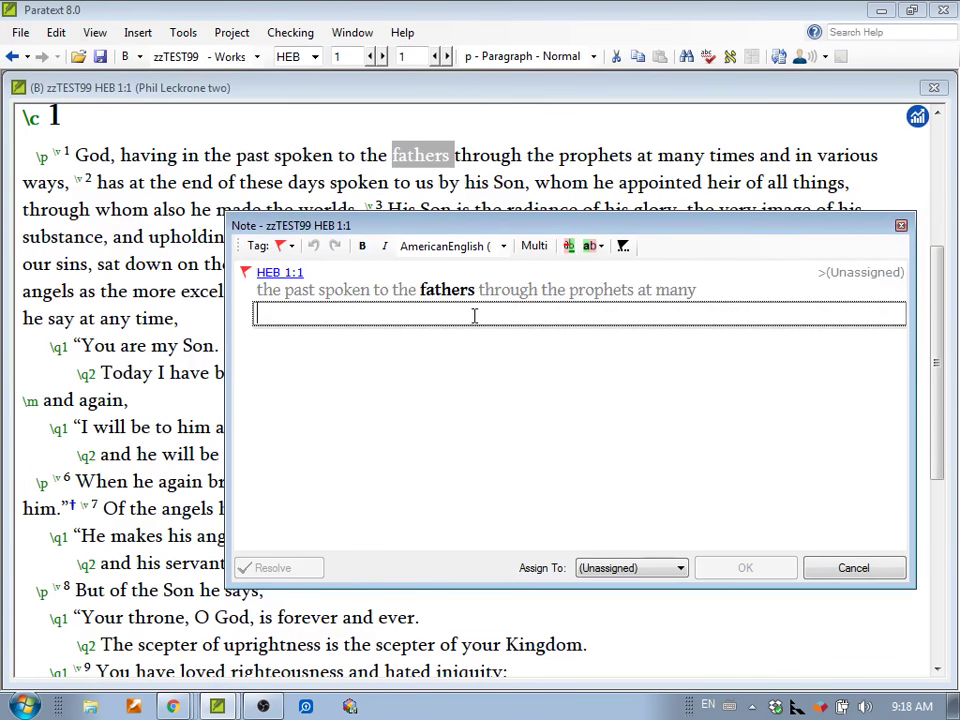
- Write "should this be dads?" in the new note on "fathers" in Hebrews 1:1 and save the note
text(should )
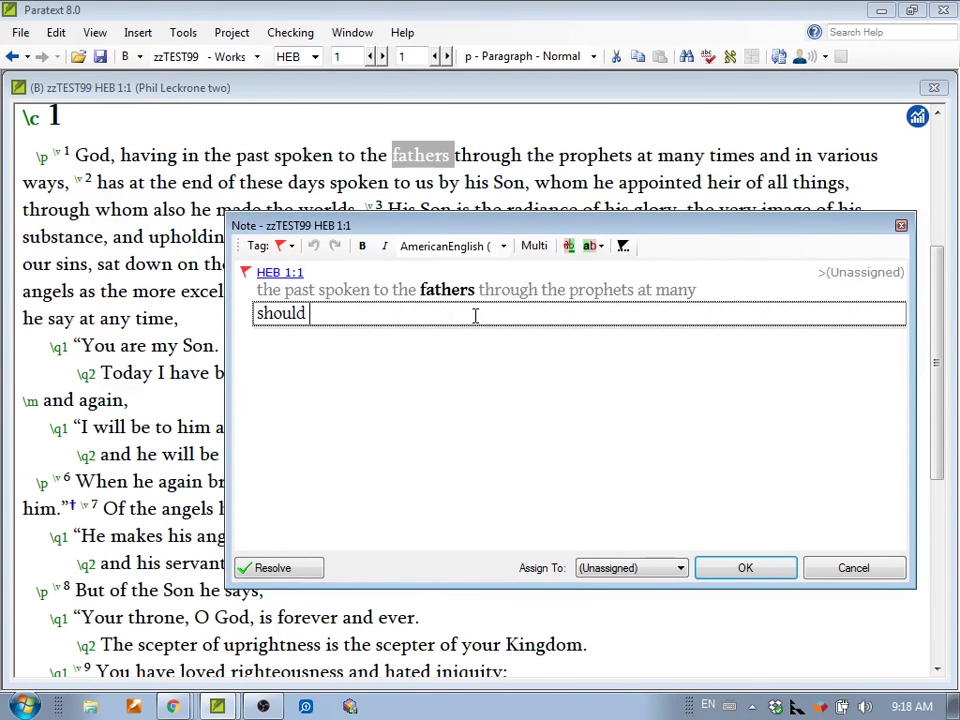
text(this be dads?)
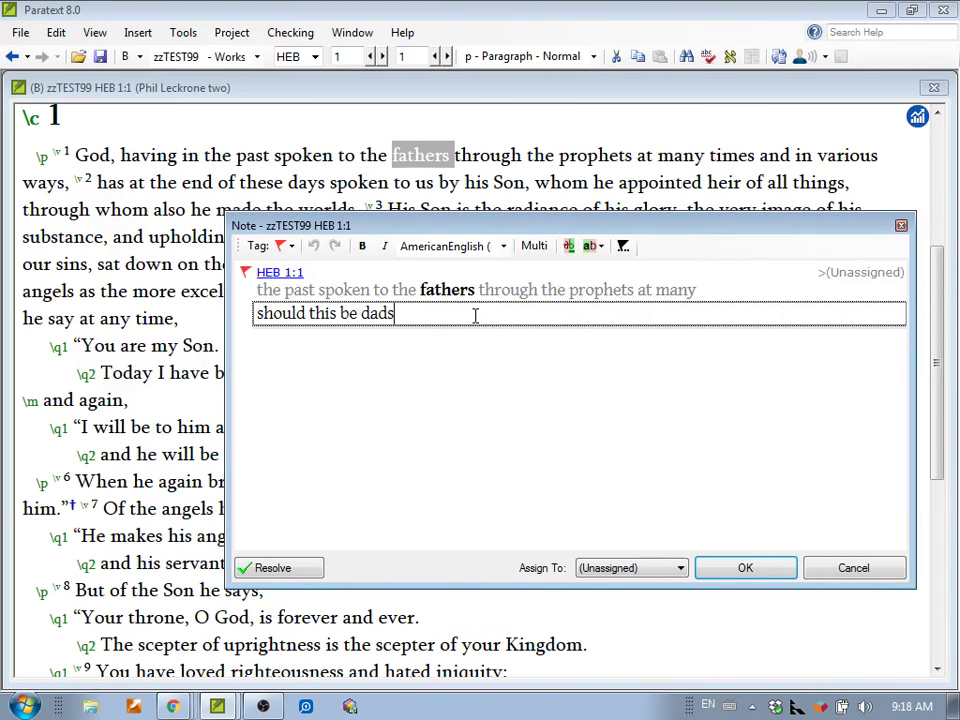
click(752, 570)
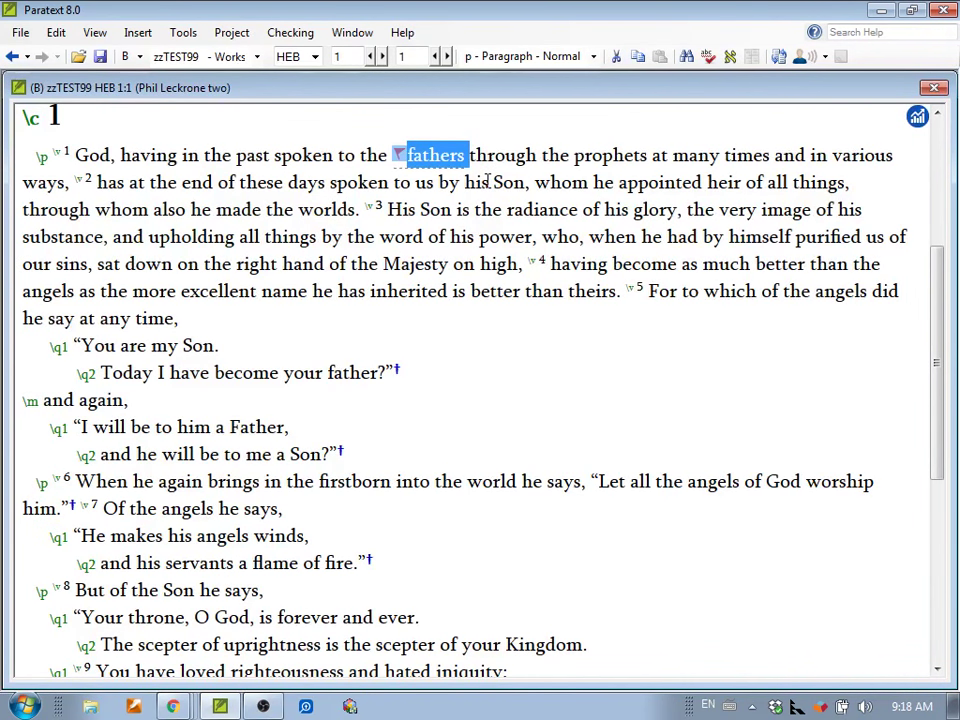
- Replace "fathers" with "dads" in Hebrews 1:1, save the text edit and open the note attached to that word
click(423, 155)
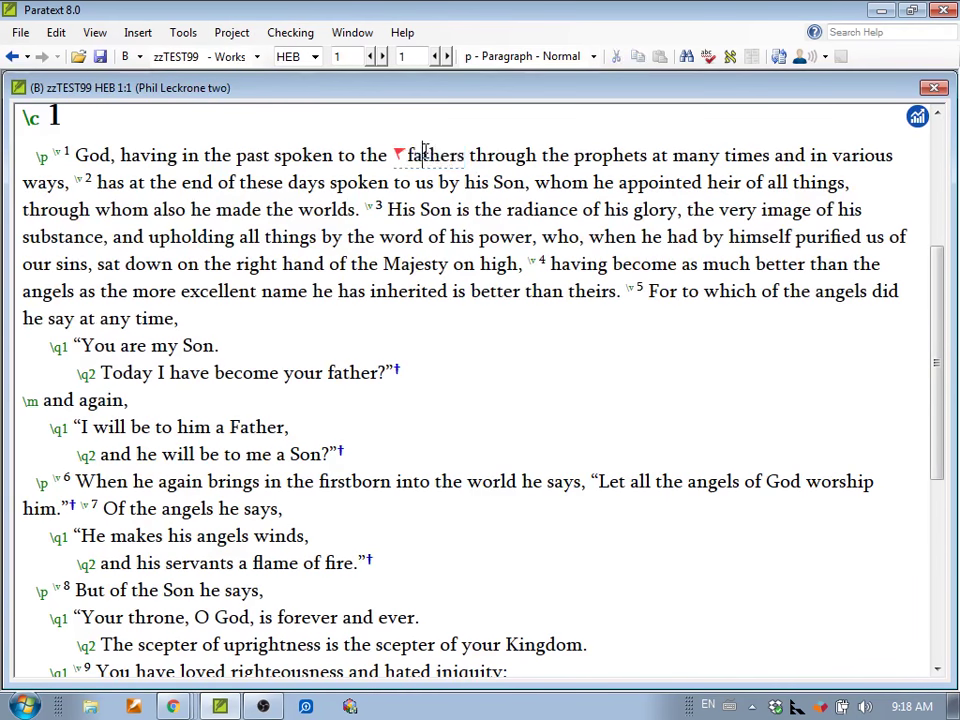
double_click(435, 155)
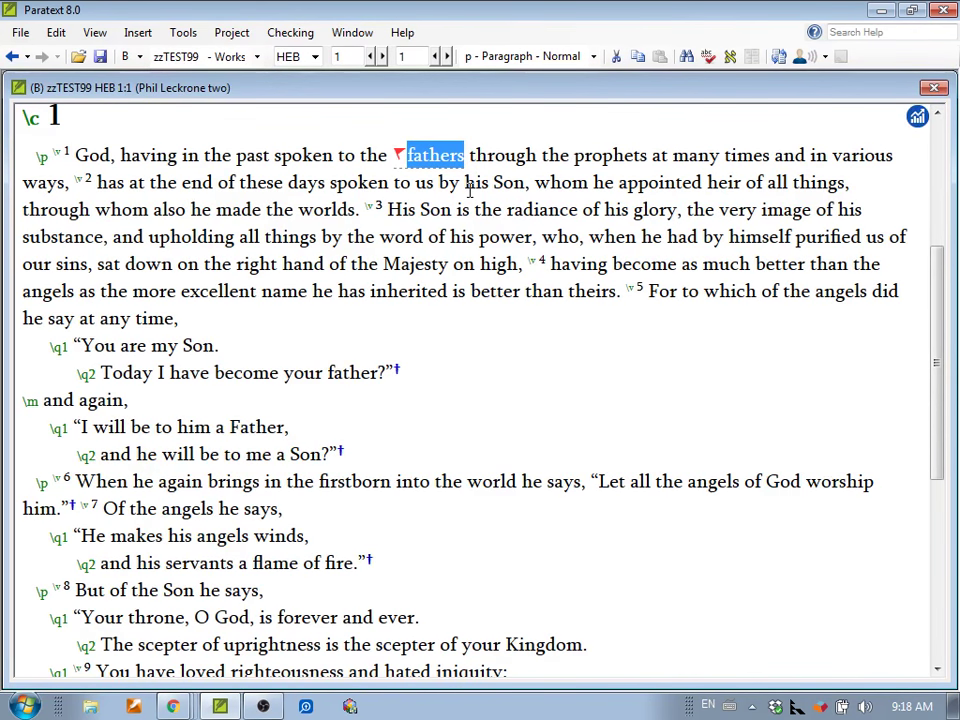
text(dads)
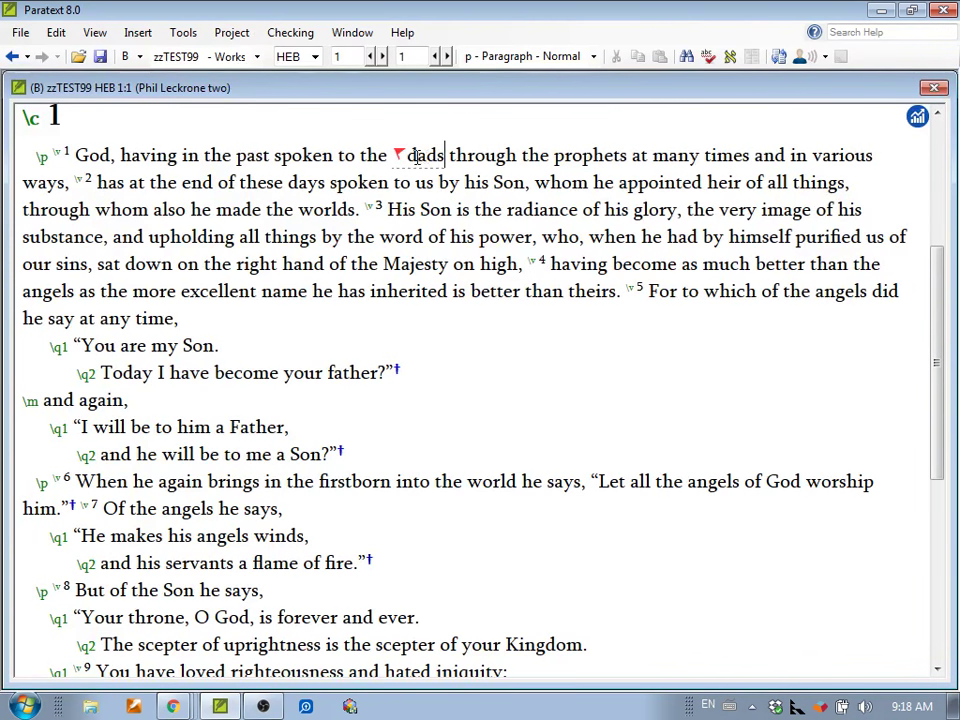
click(399, 157)
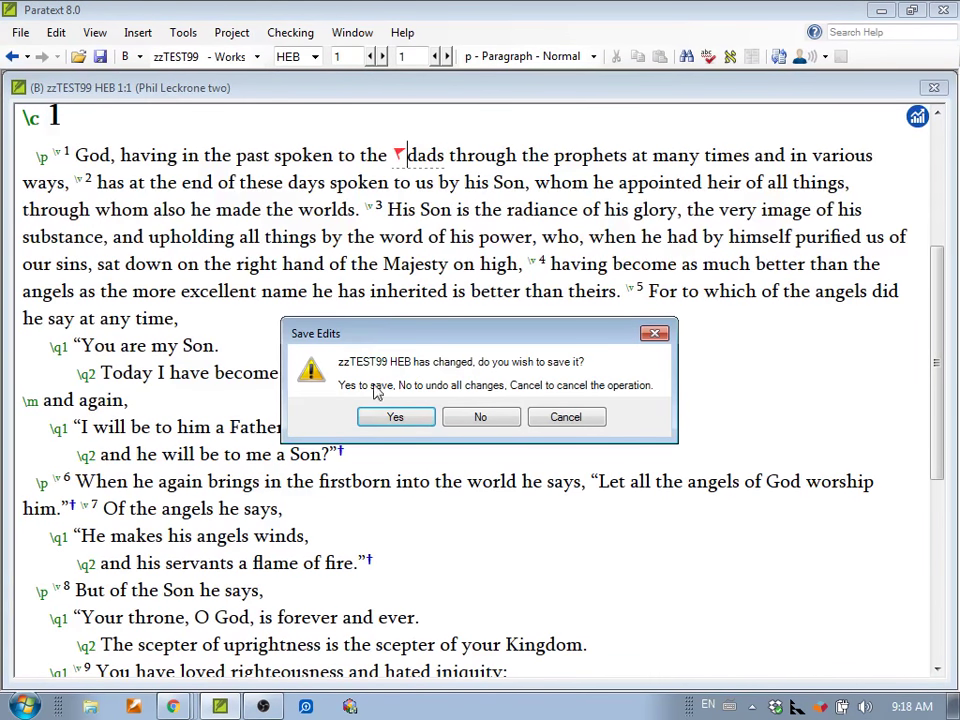
click(393, 420)
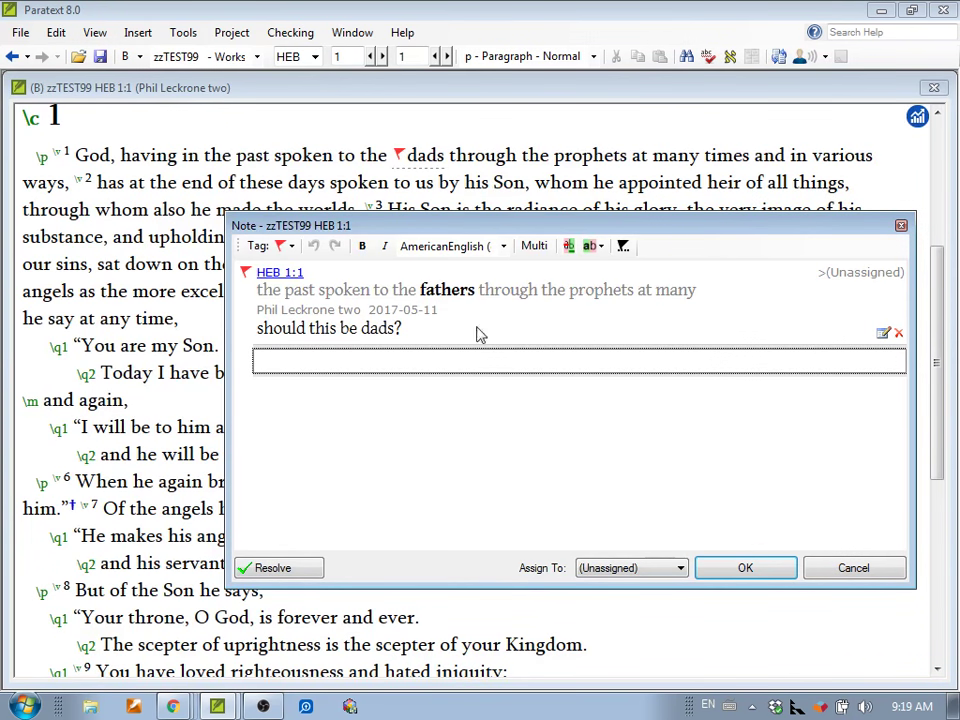
- Display the verse changes since the note was written, add the reply "corrected" and resolve the note
click(568, 248)
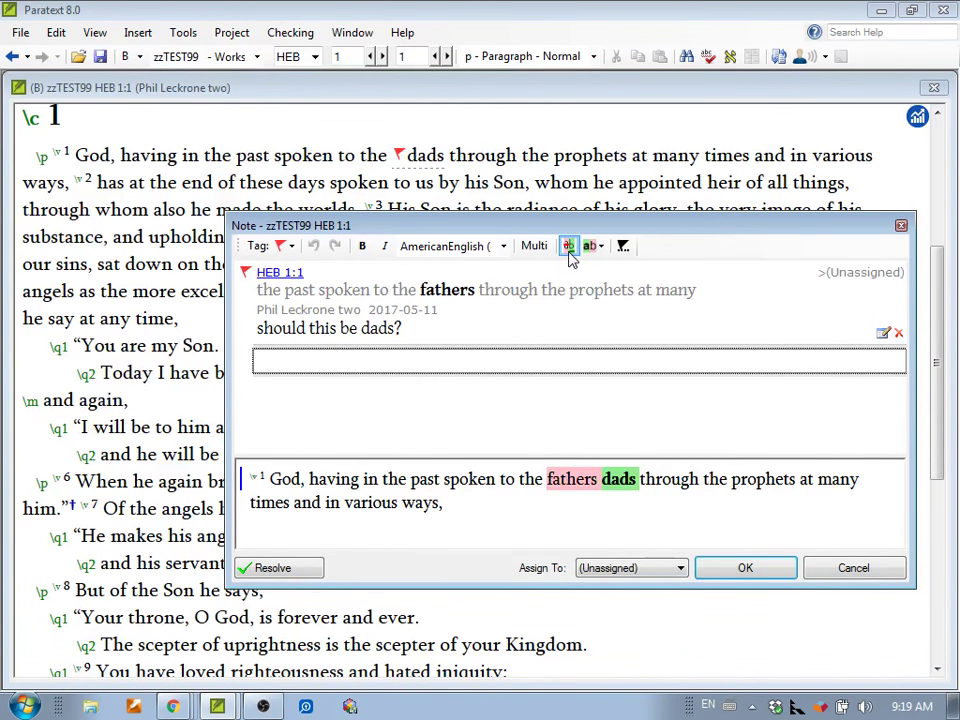
text(corrected)
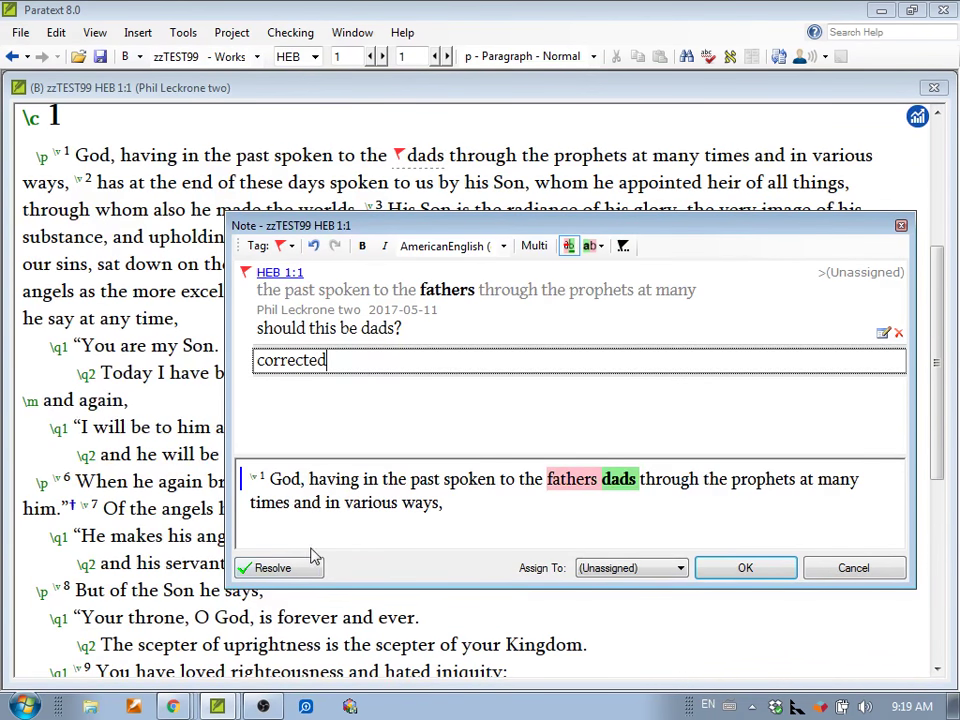
click(300, 567)
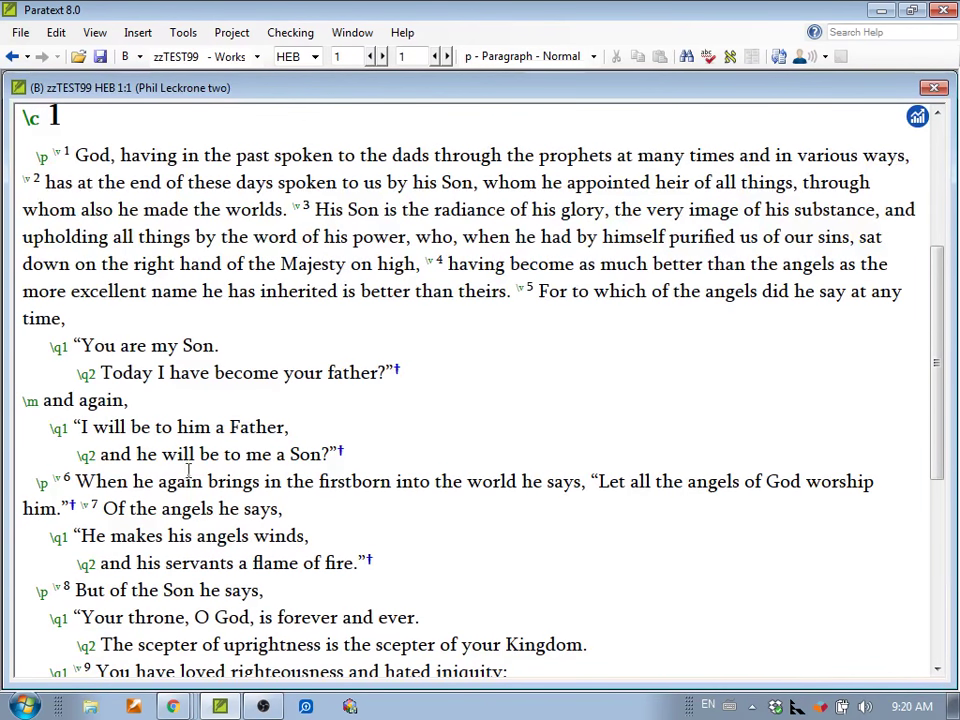
- Arrange the windows as Stacked 2 Column and open the notes list for the zzTEST99 project
click(352, 32)
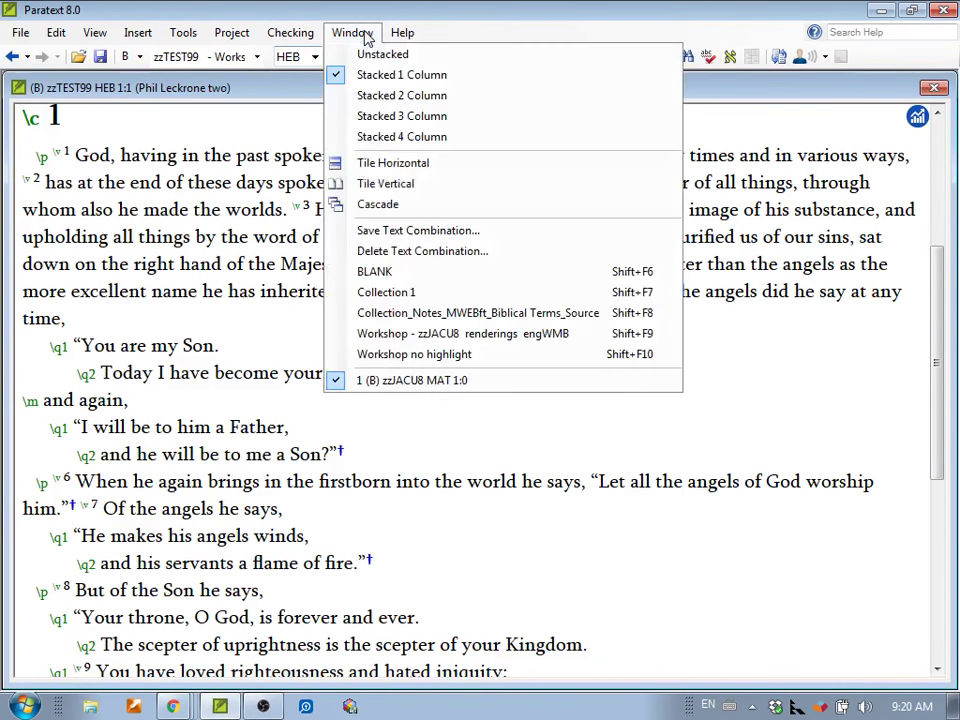
click(370, 105)
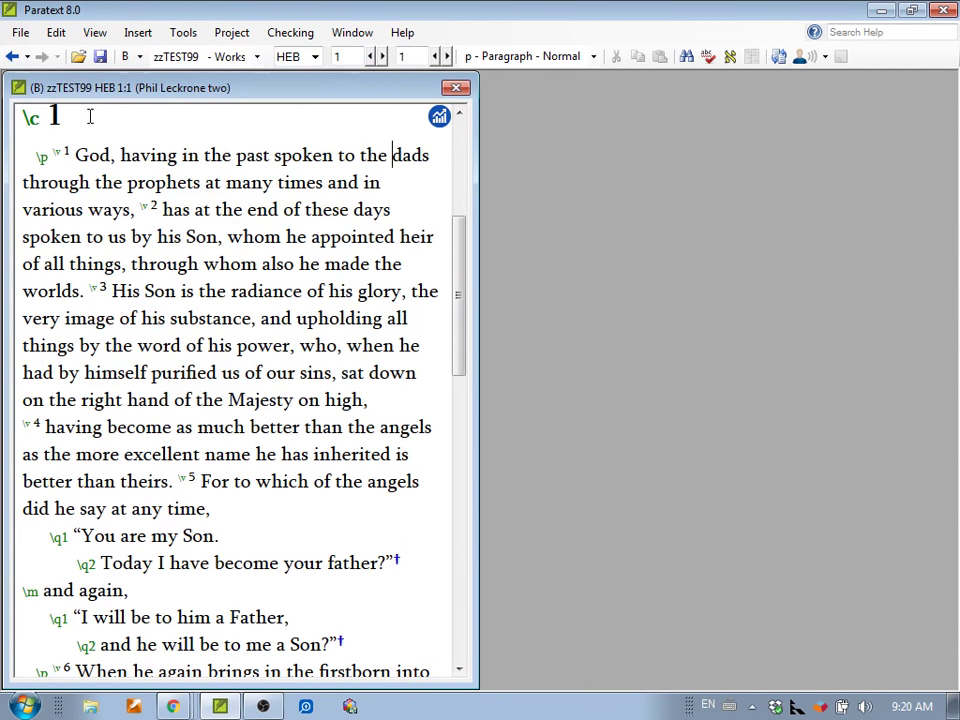
click(22, 34)
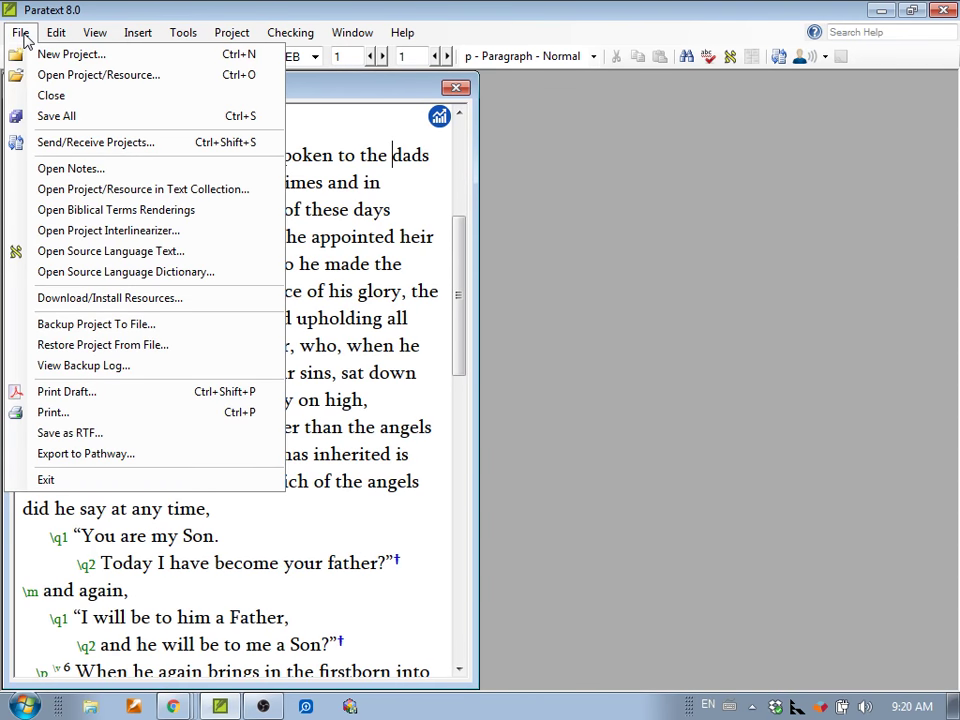
click(60, 172)
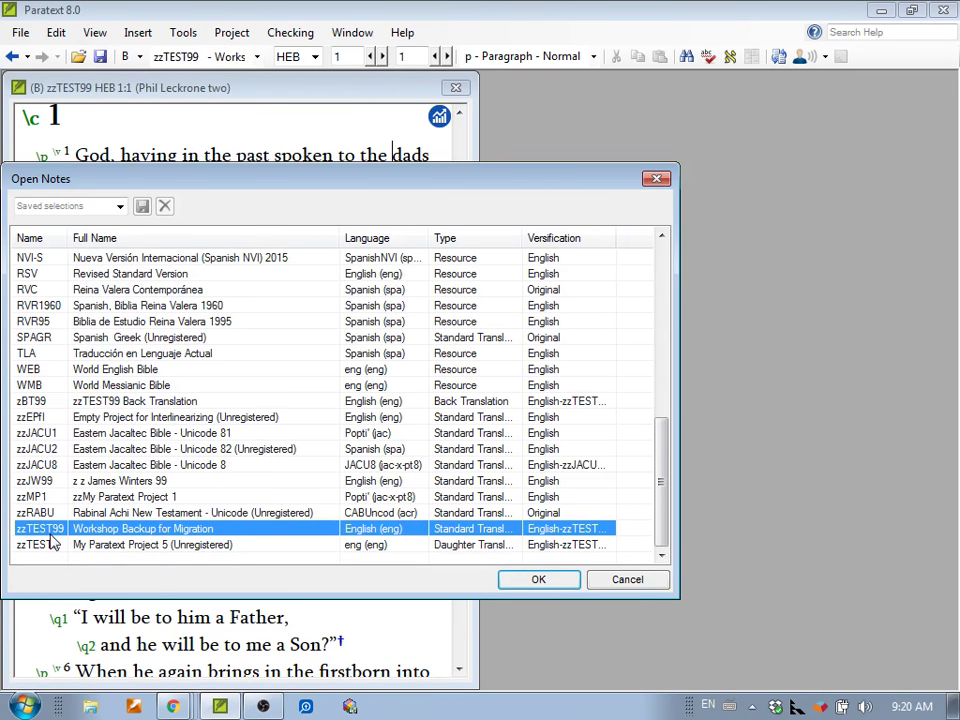
click(538, 581)
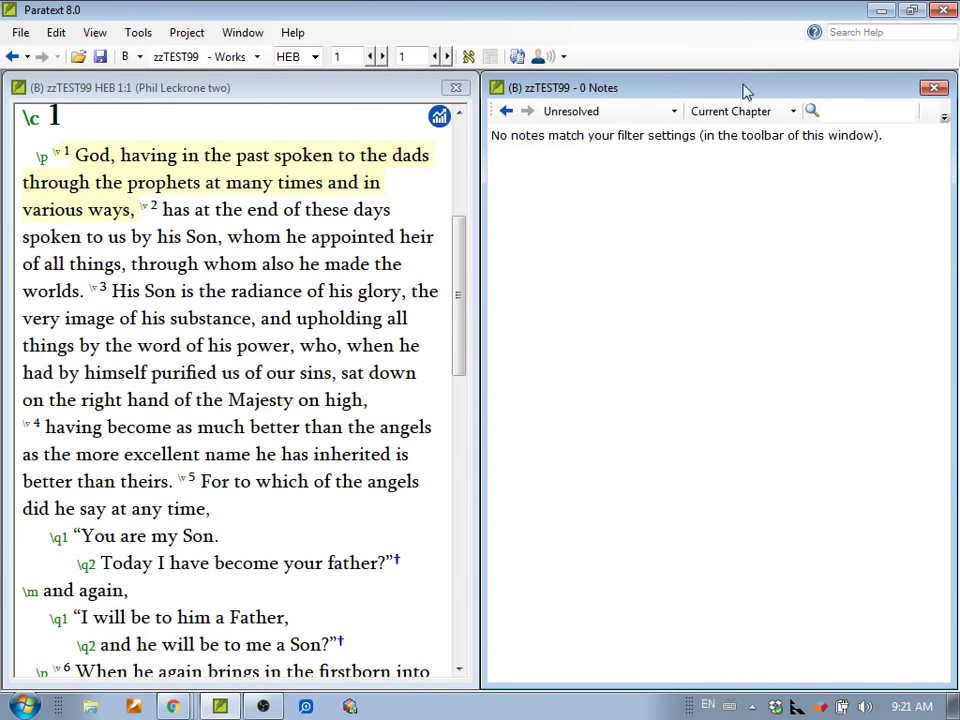
- Extend the zzTEST99 notes list to All Books, and close the list after checking it
click(793, 110)
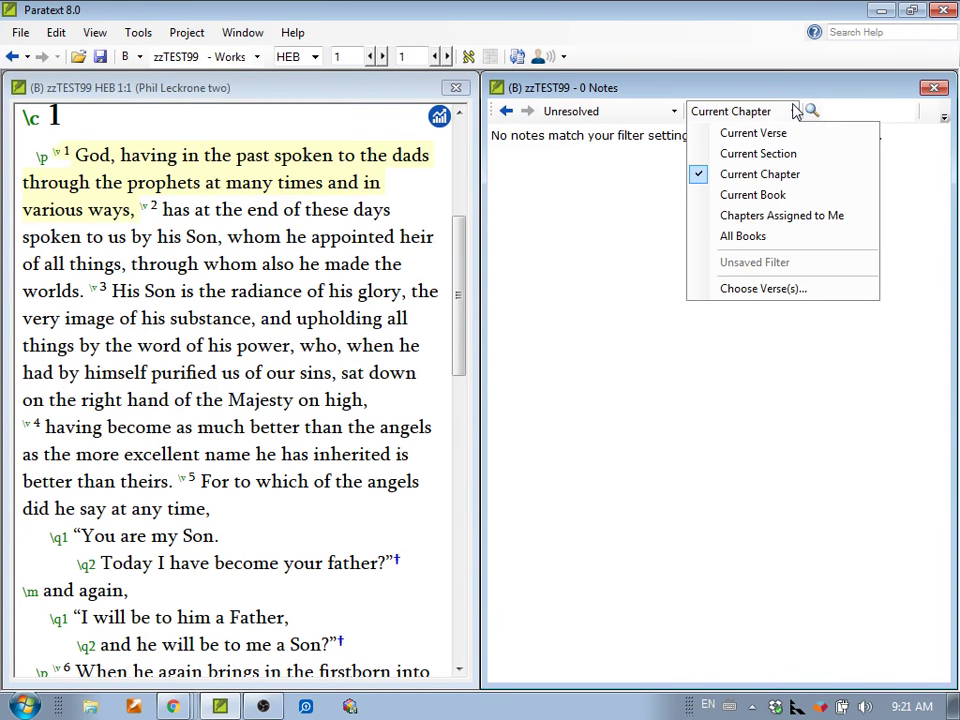
click(754, 237)
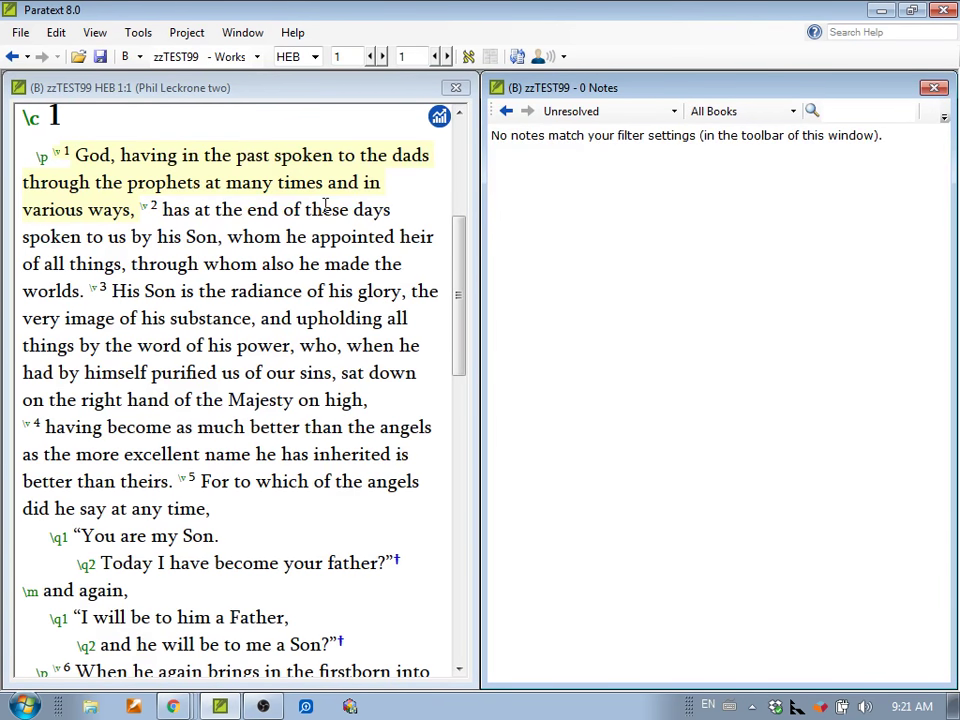
click(935, 90)
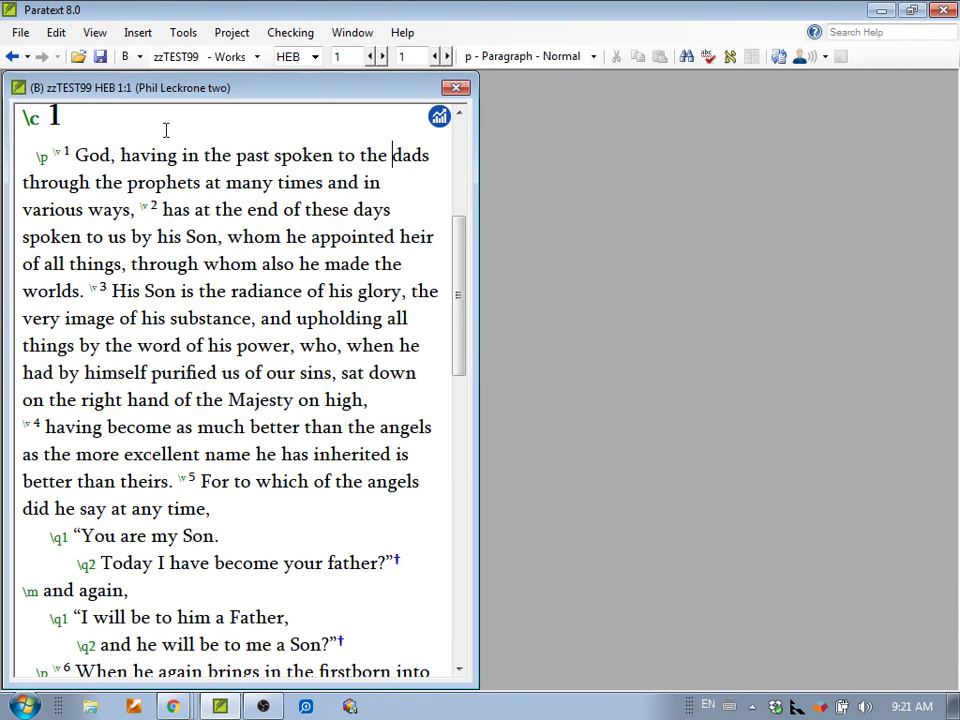
- Open a combined notes list for the zzJW99 and zzTEST99 projects and set its scope to All Books
click(20, 33)
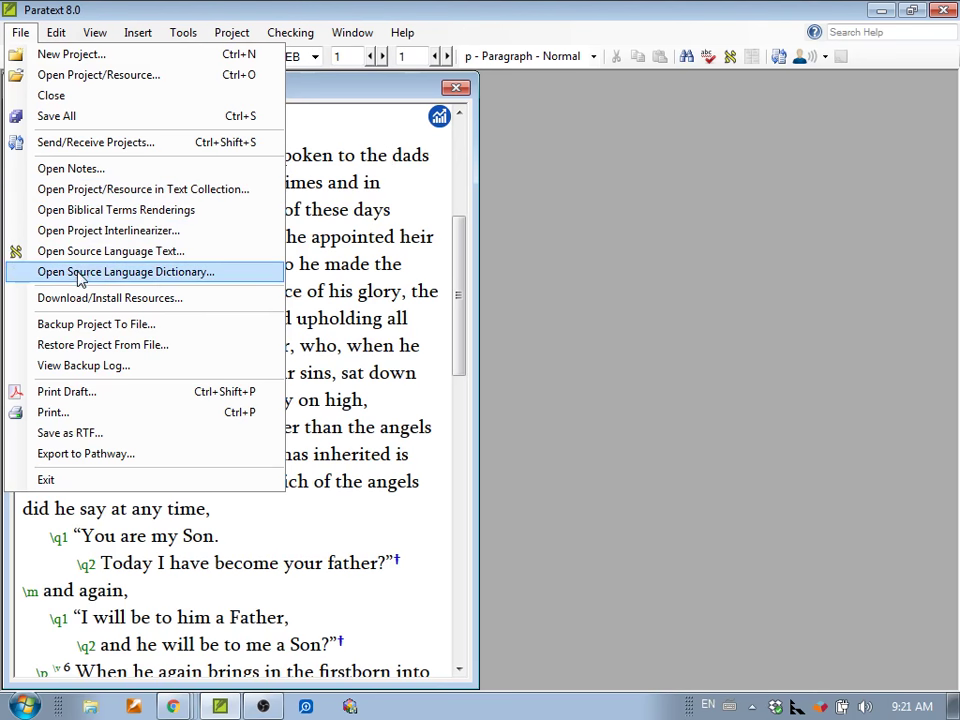
click(68, 168)
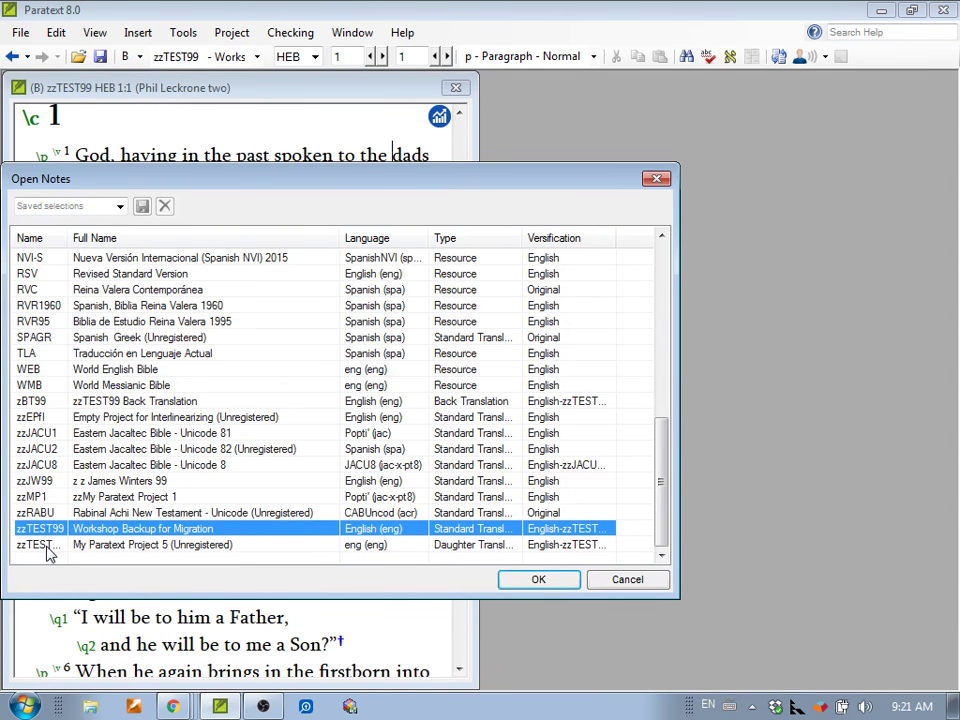
ctrl+click(45, 482)
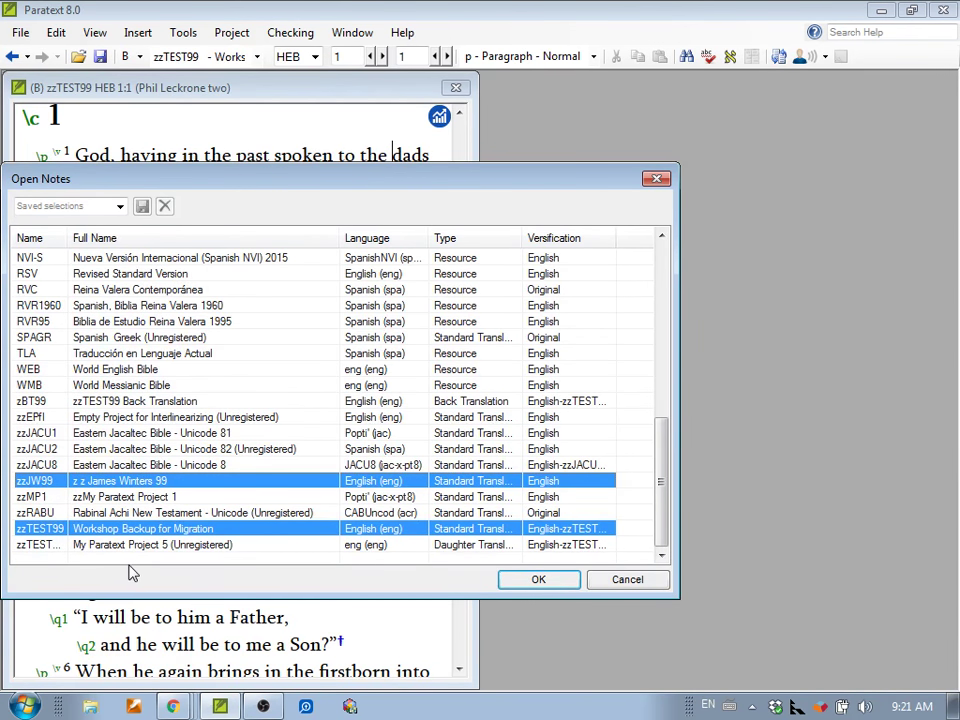
click(534, 580)
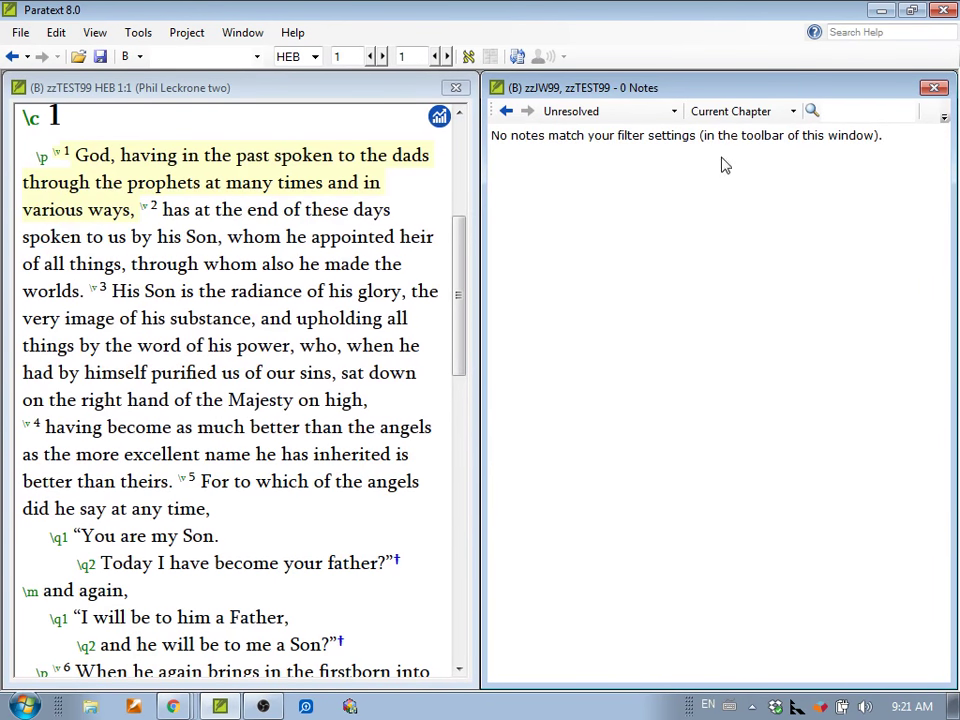
click(758, 112)
click(757, 238)
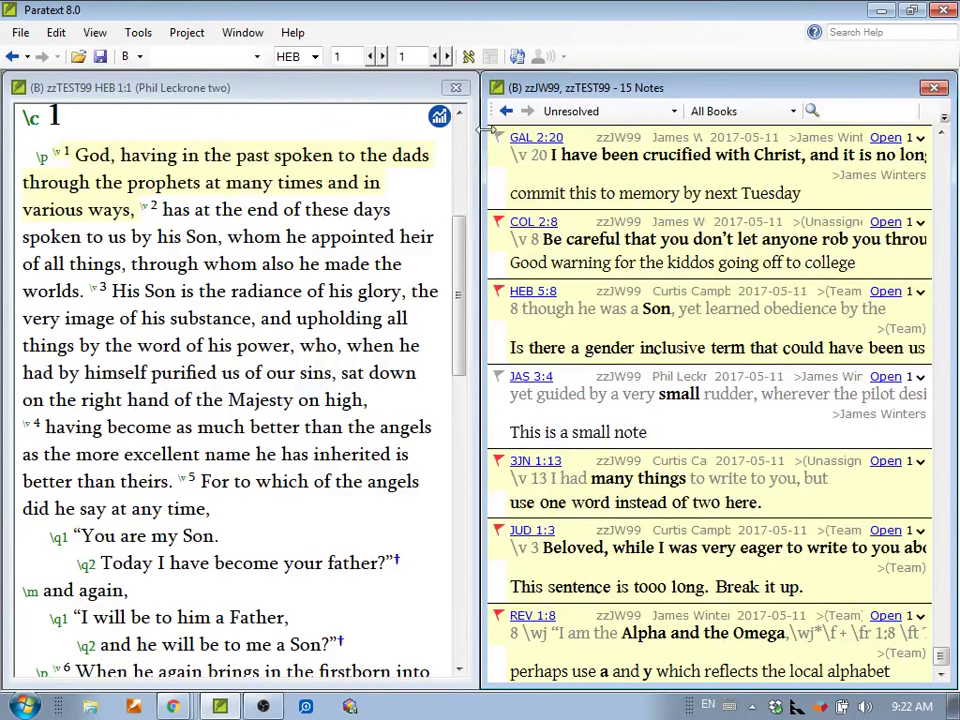
- Open the zzJW99 text at GAL 2:20 from its note, and close the zzTEST99 text and the combined notes list
click(549, 146)
click(541, 143)
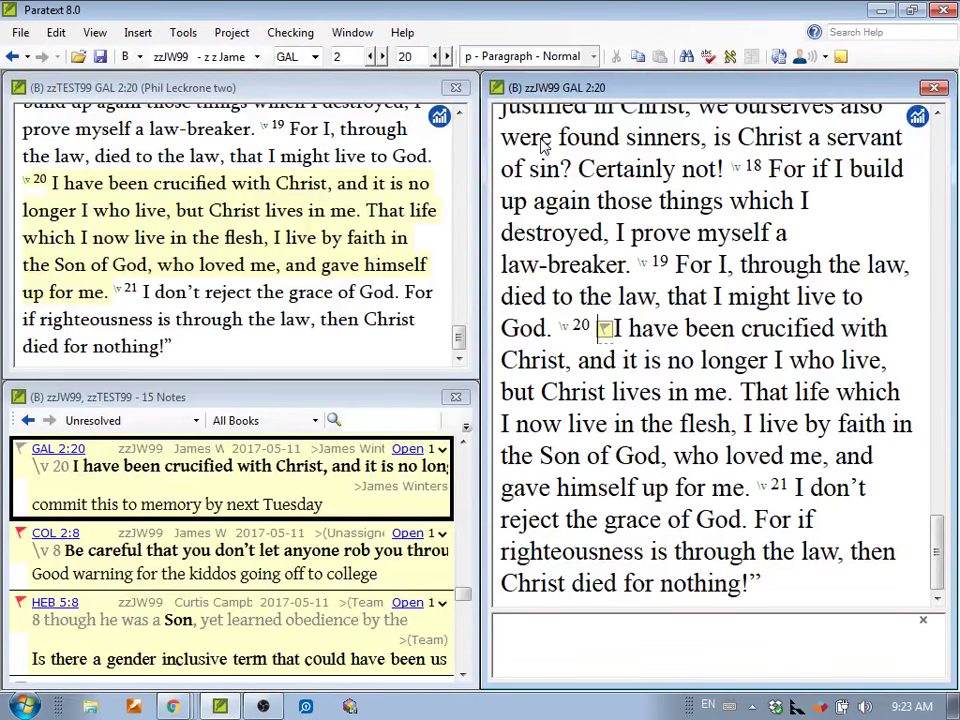
click(466, 92)
click(457, 88)
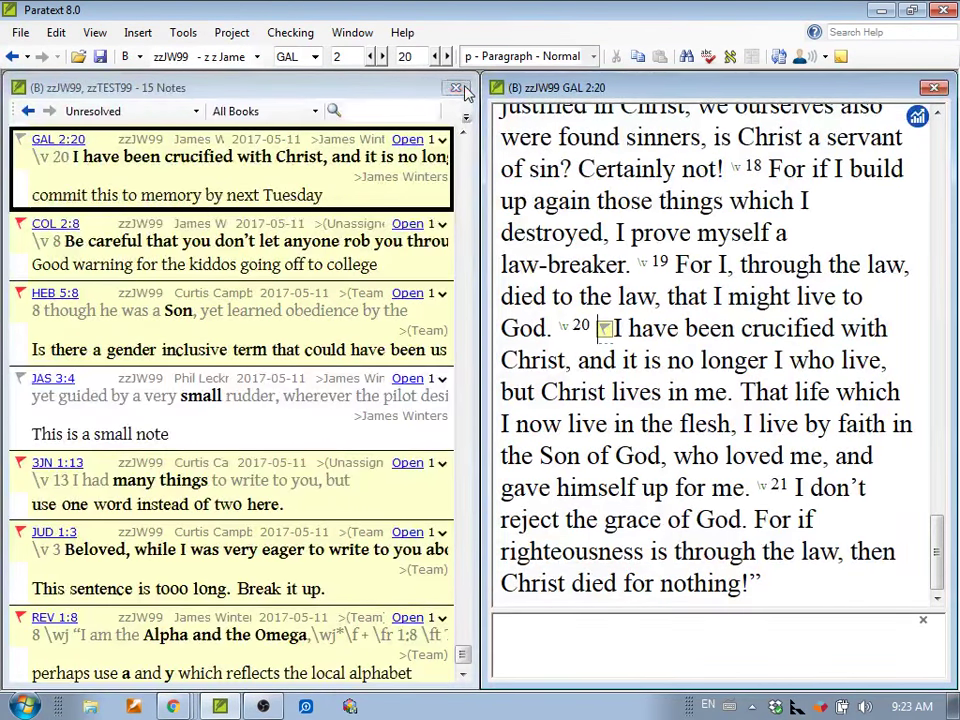
click(455, 88)
- Open the notes list for the zzJW99 project alone and set its scope to All Books
click(19, 33)
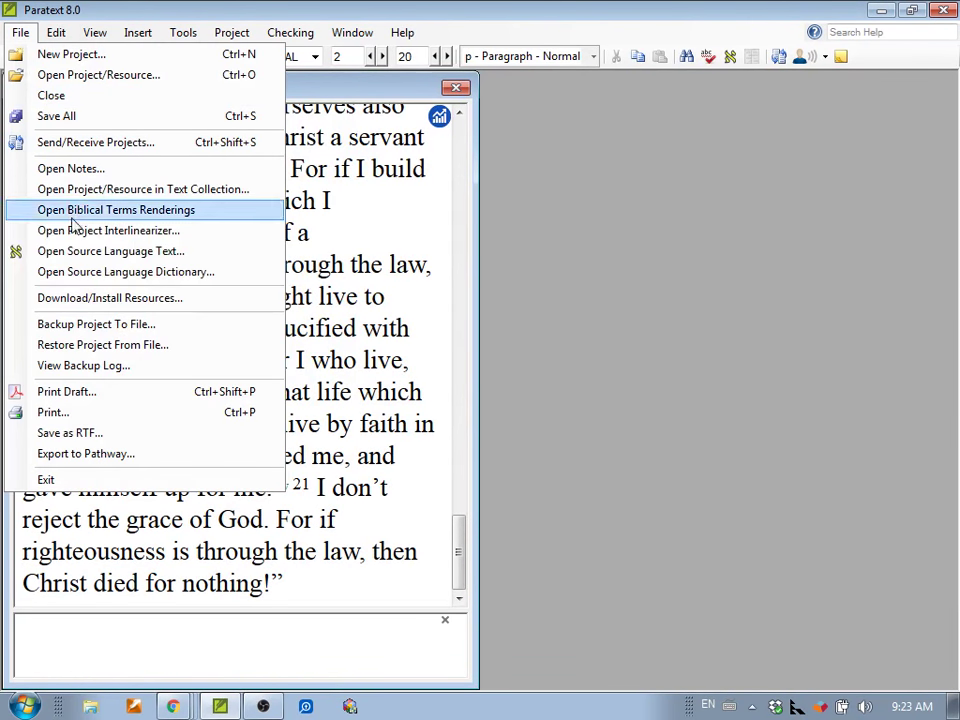
click(82, 168)
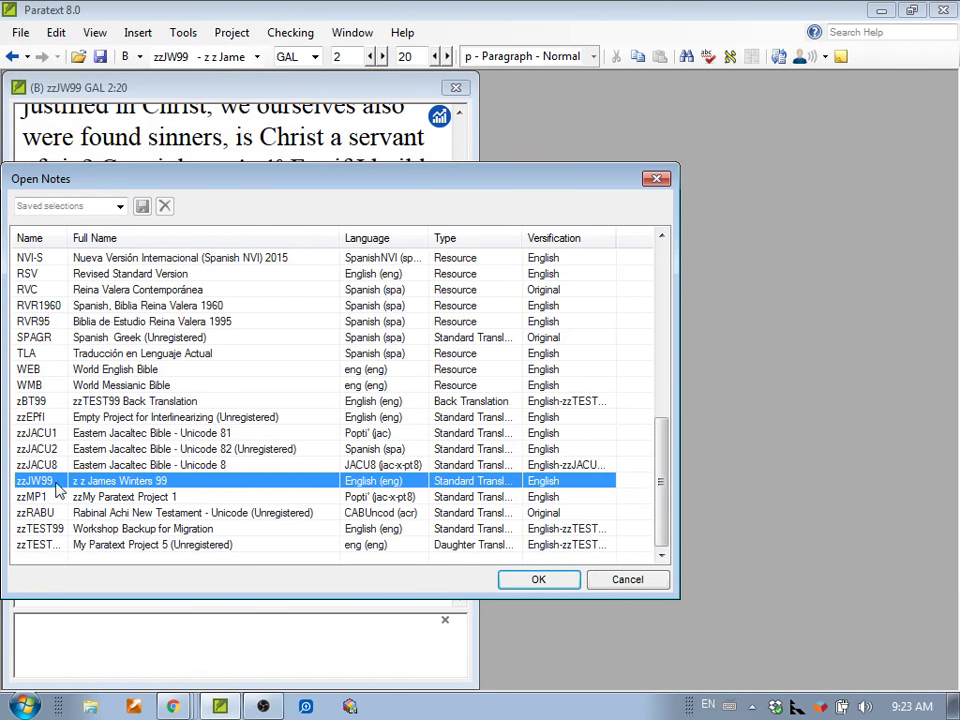
click(537, 579)
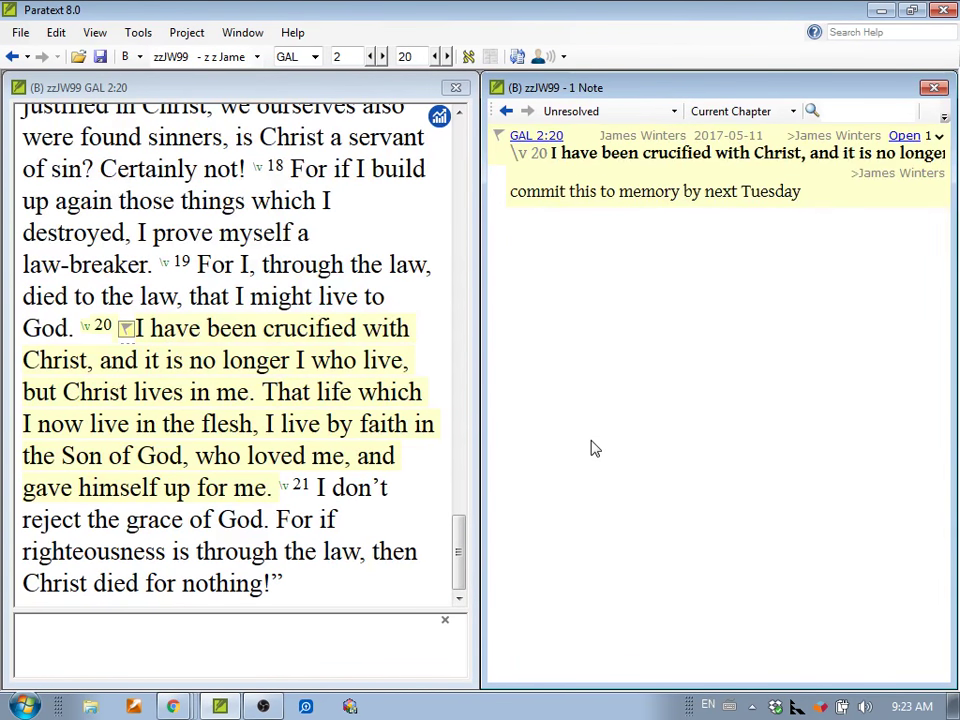
click(795, 115)
click(750, 236)
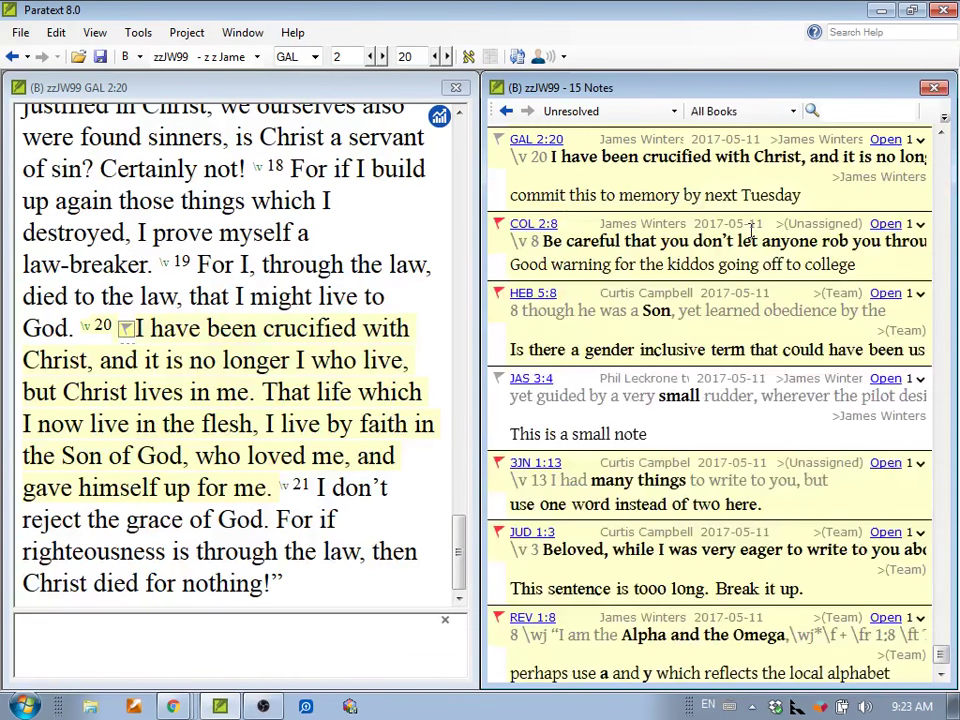
click(733, 238)
- View the zzJW99 notes under the Resolved filter and under the Unread Notes Assigned to Me filter
click(675, 118)
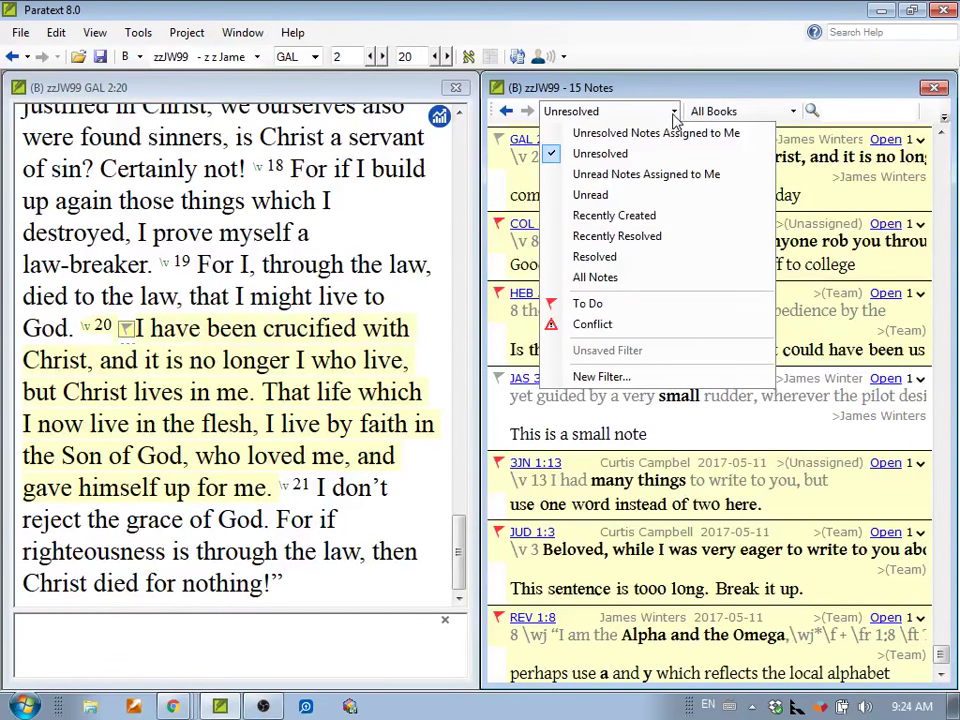
click(600, 257)
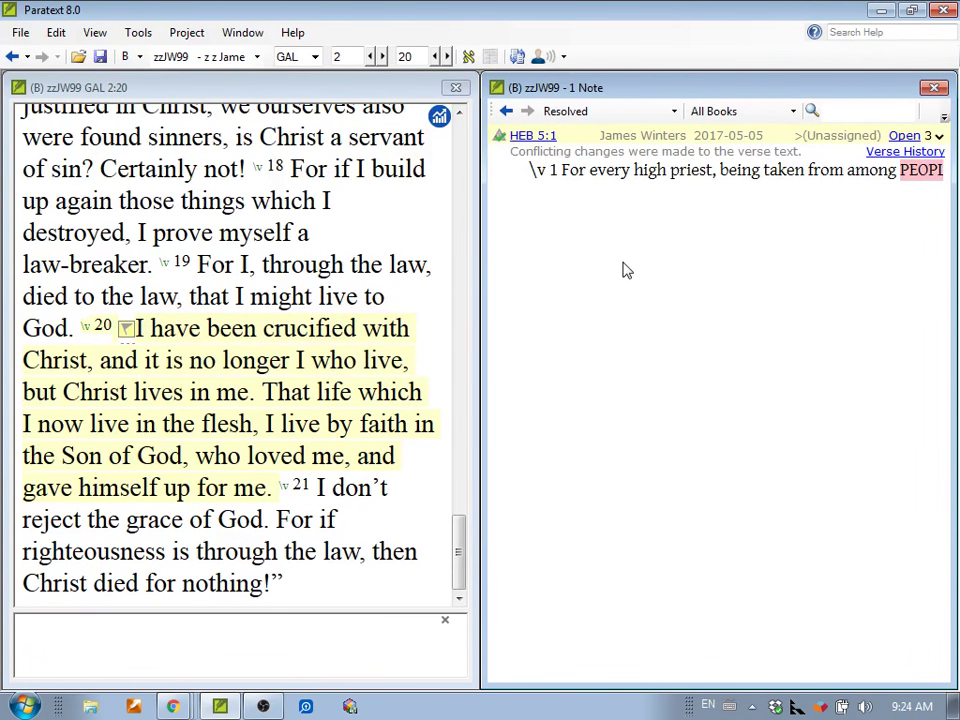
click(673, 113)
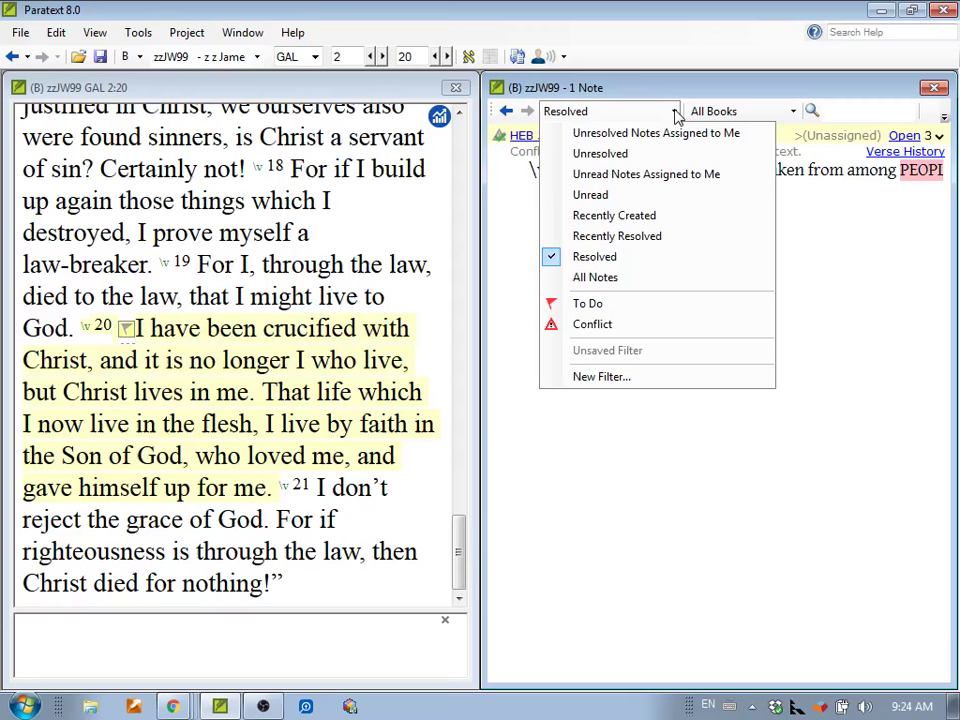
click(651, 175)
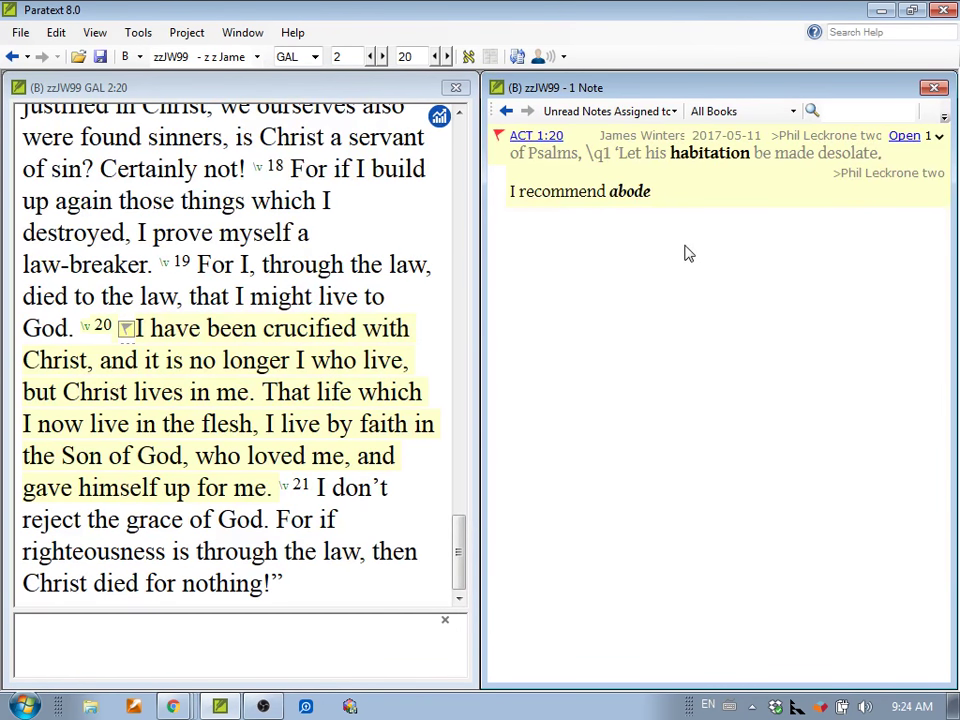
- Filter the list to Unresolved Notes Assigned to Me, expand the ACT 1:20 note and go to its verse in the text
click(675, 113)
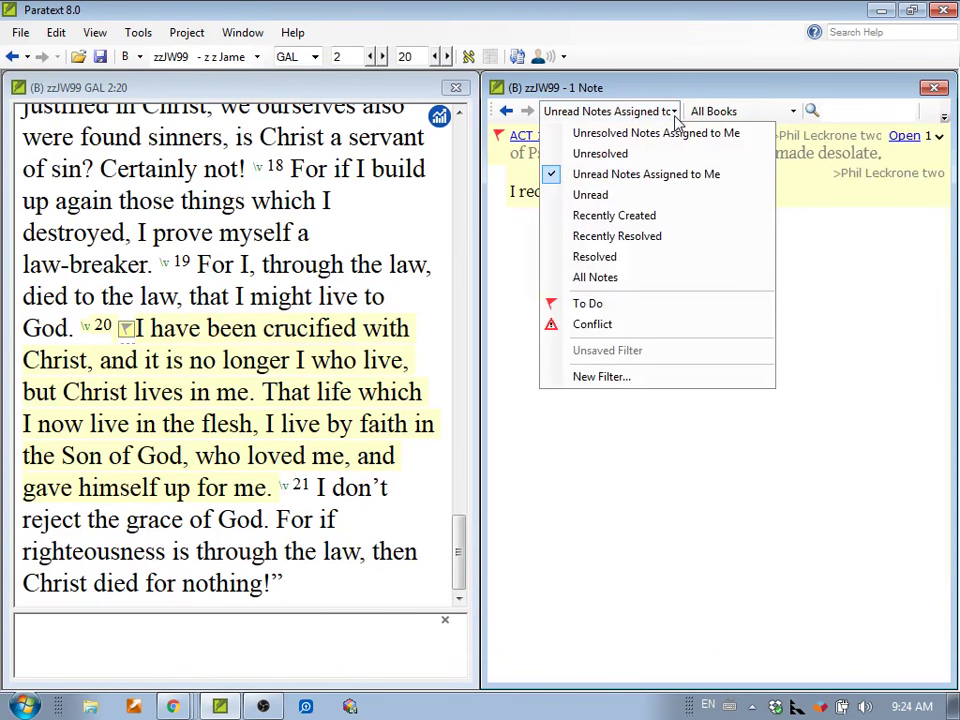
click(676, 137)
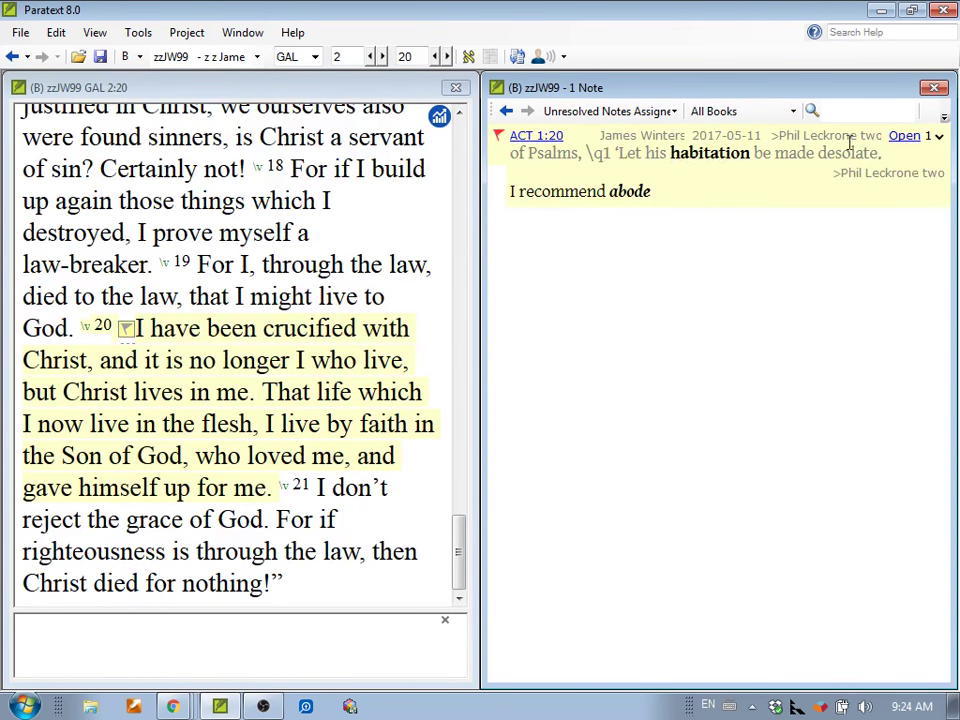
click(939, 138)
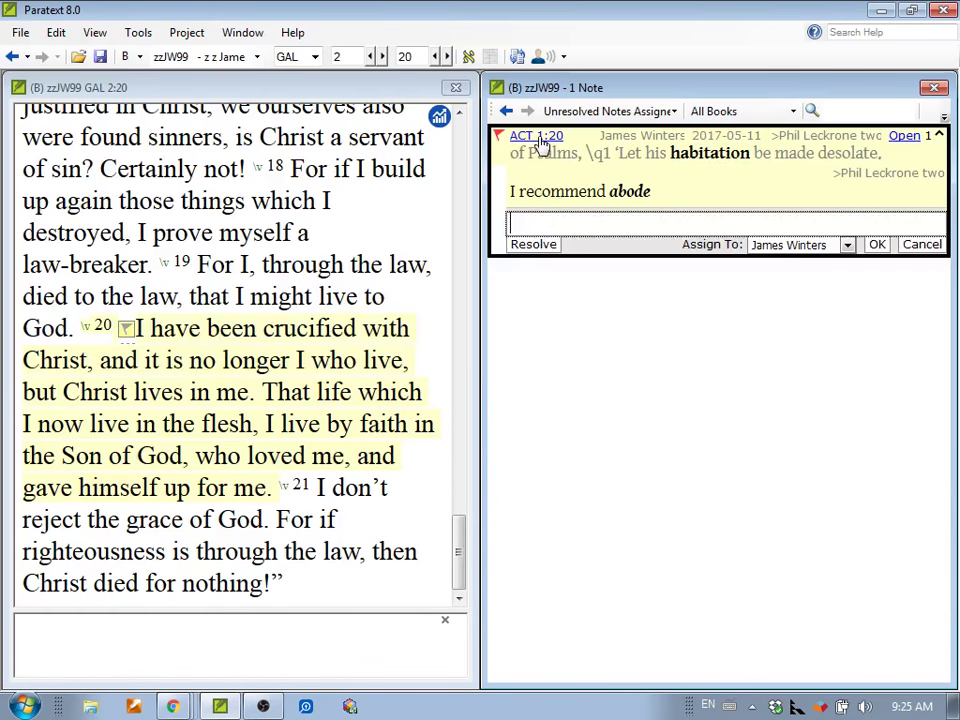
click(538, 137)
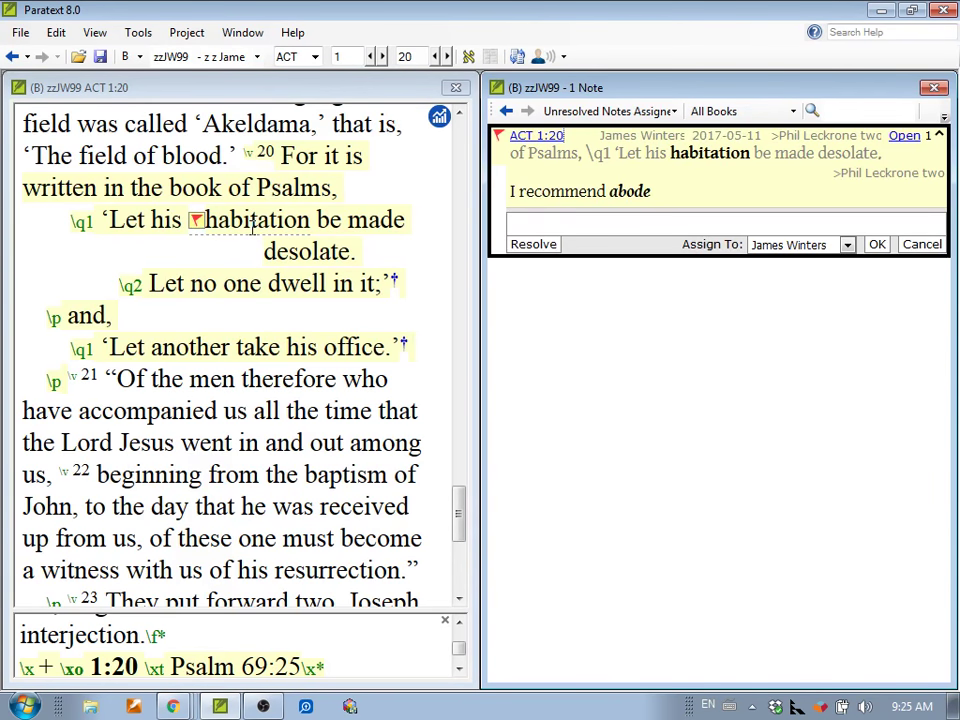
- Reply to the ACT 1:20 note with "I agree - please make the change", keeping its assignee, and submit the comment
click(545, 229)
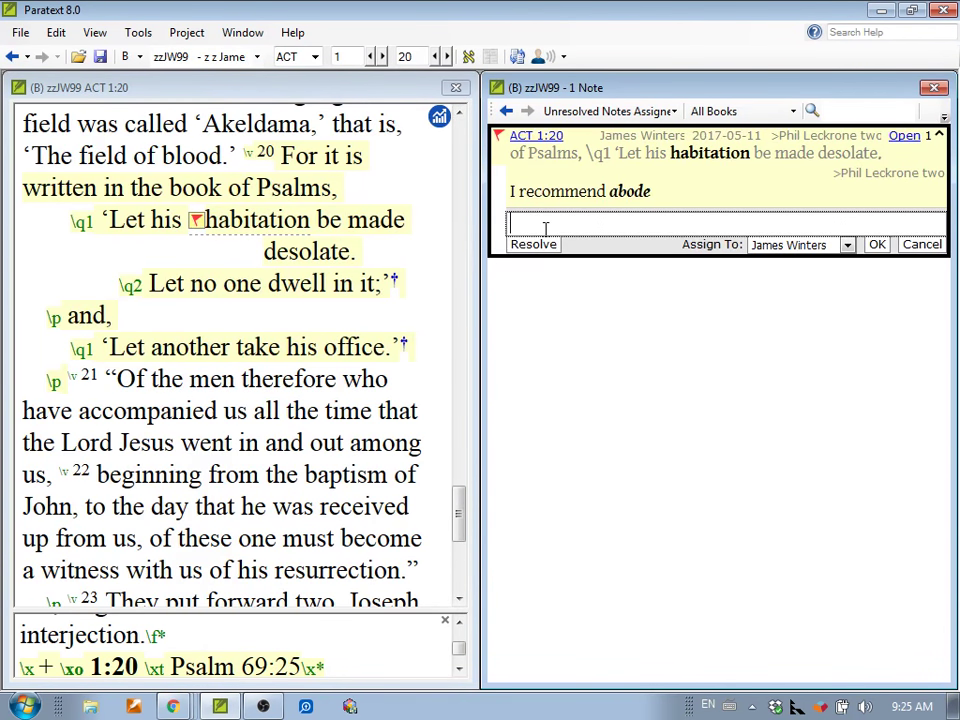
text(I agree - plae)
key(BackSpace)
key(BackSpace)
text(e)
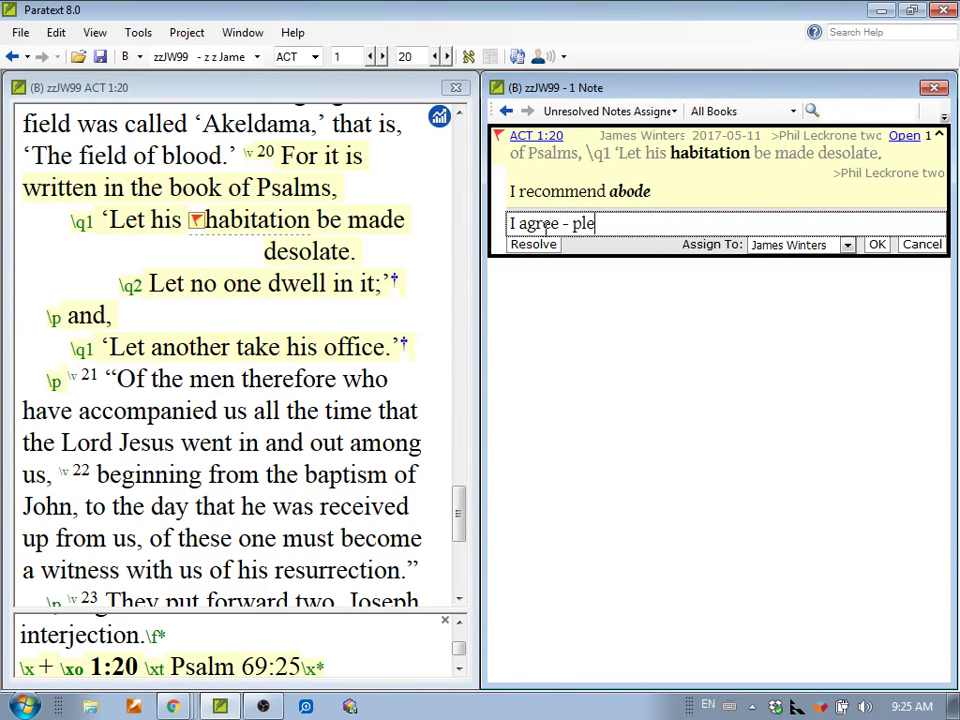
text(ase make the change)
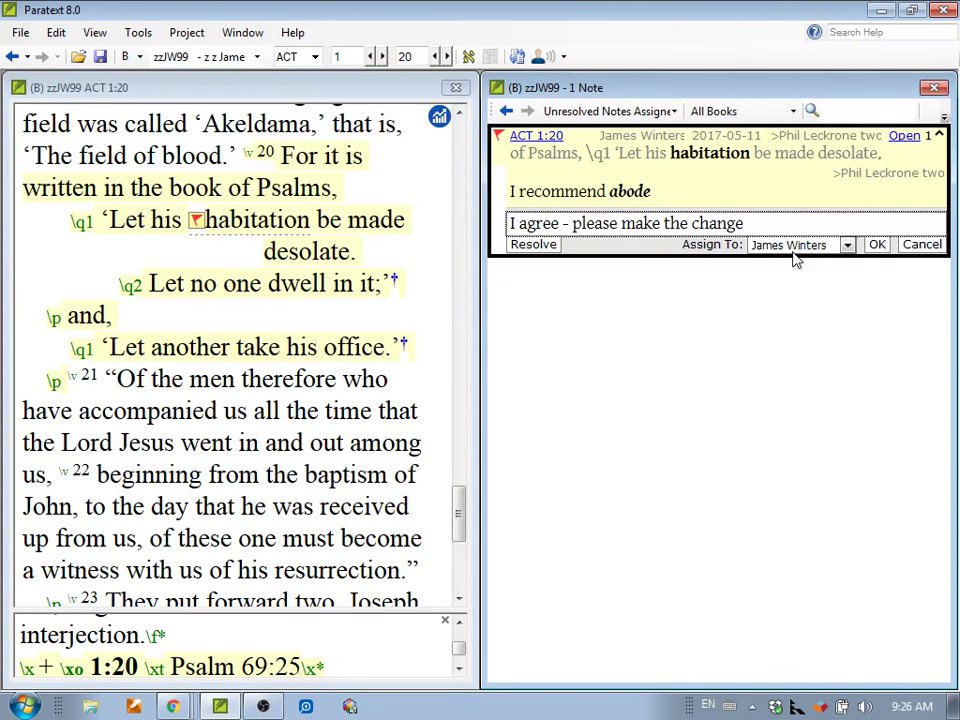
click(877, 244)
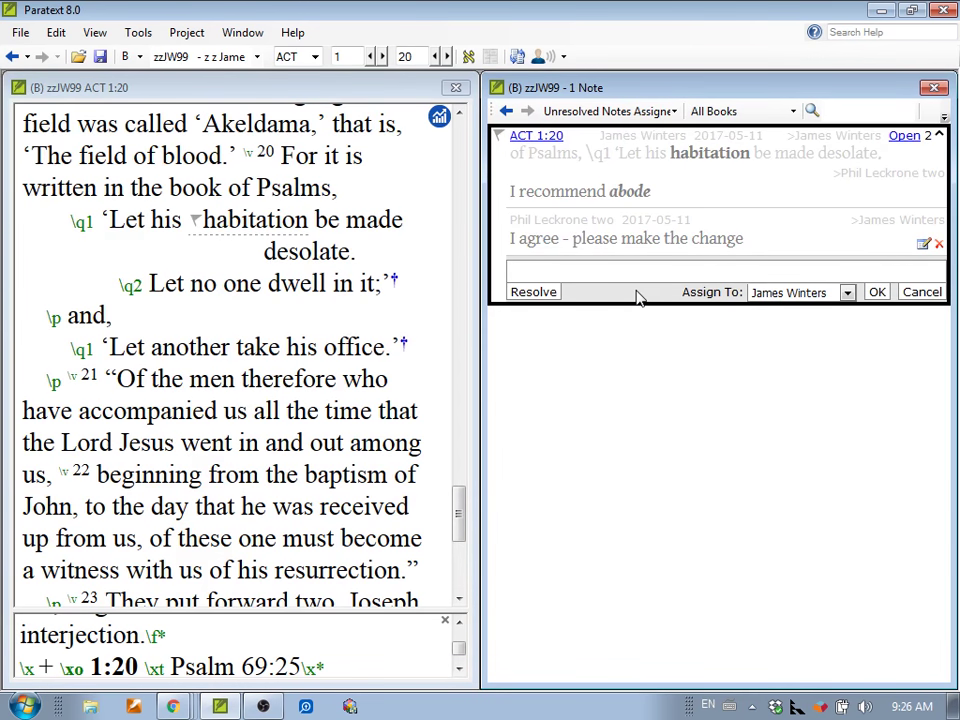
- Switch the notes filter to Unresolved and expand all notes in the list
click(673, 111)
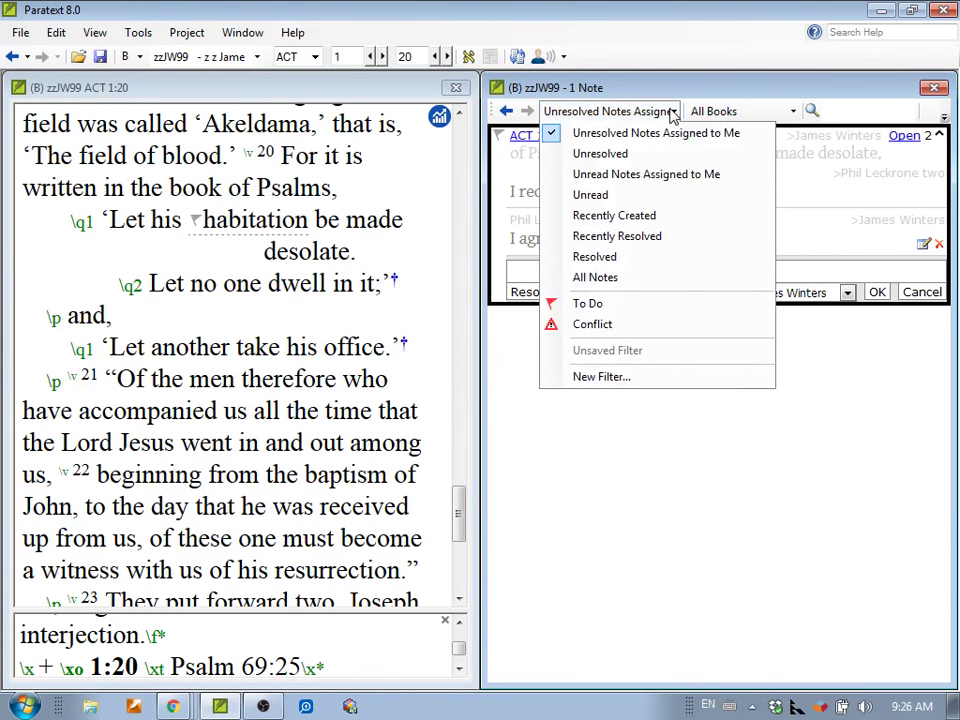
click(637, 163)
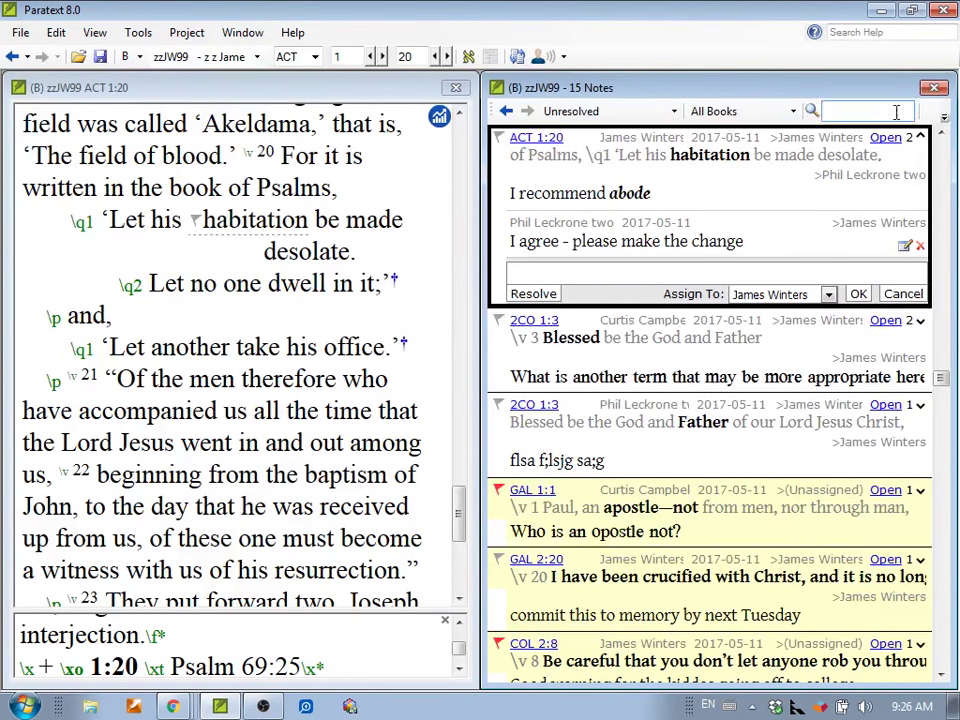
click(946, 119)
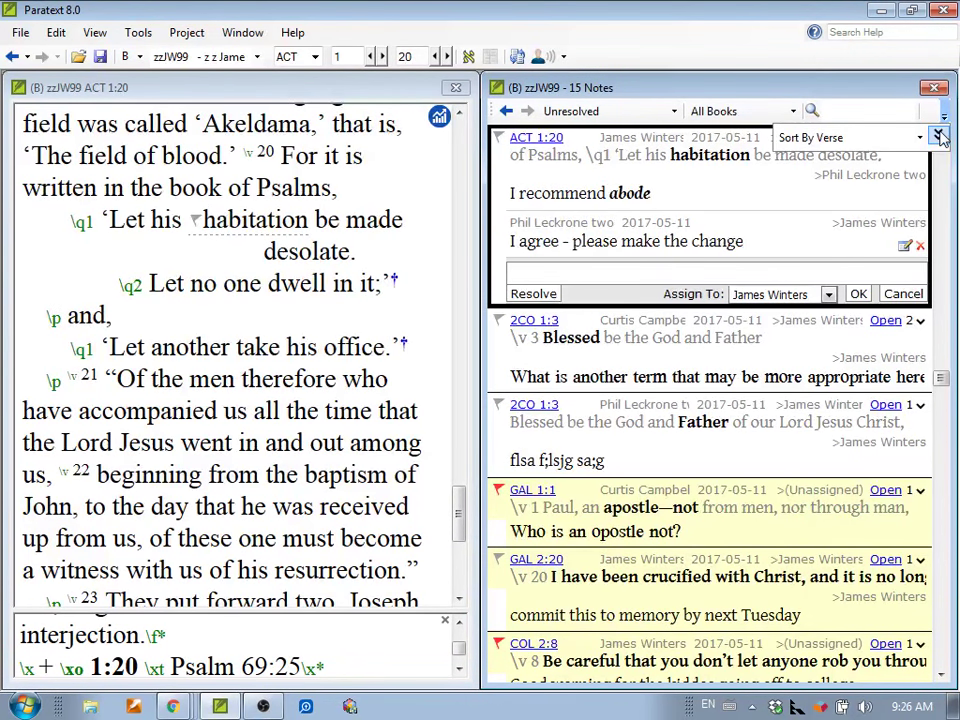
click(939, 137)
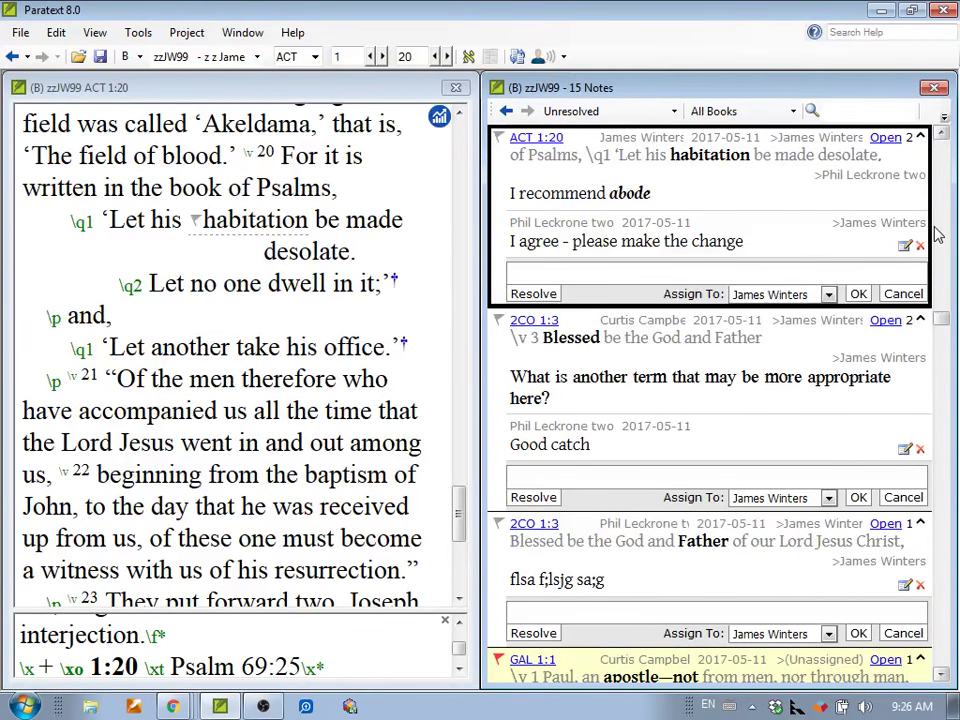
- Draft "It is David" on the MAT 1:1 note and "I think it is okay" on the first MAT 1:2 note, and try closing the list unsubmitted
click(944, 133)
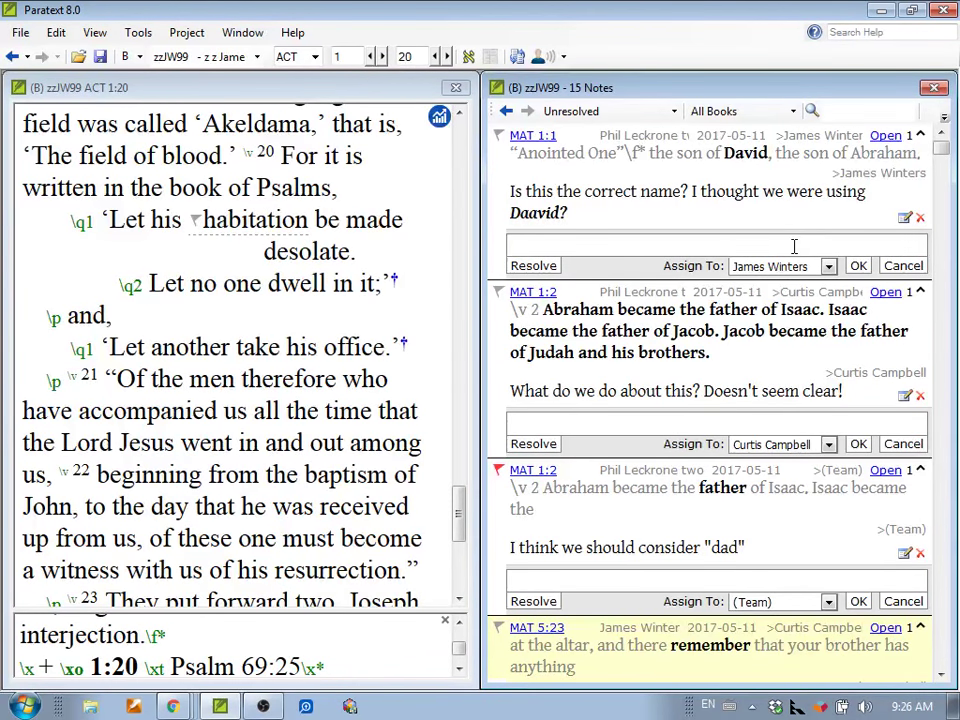
click(754, 246)
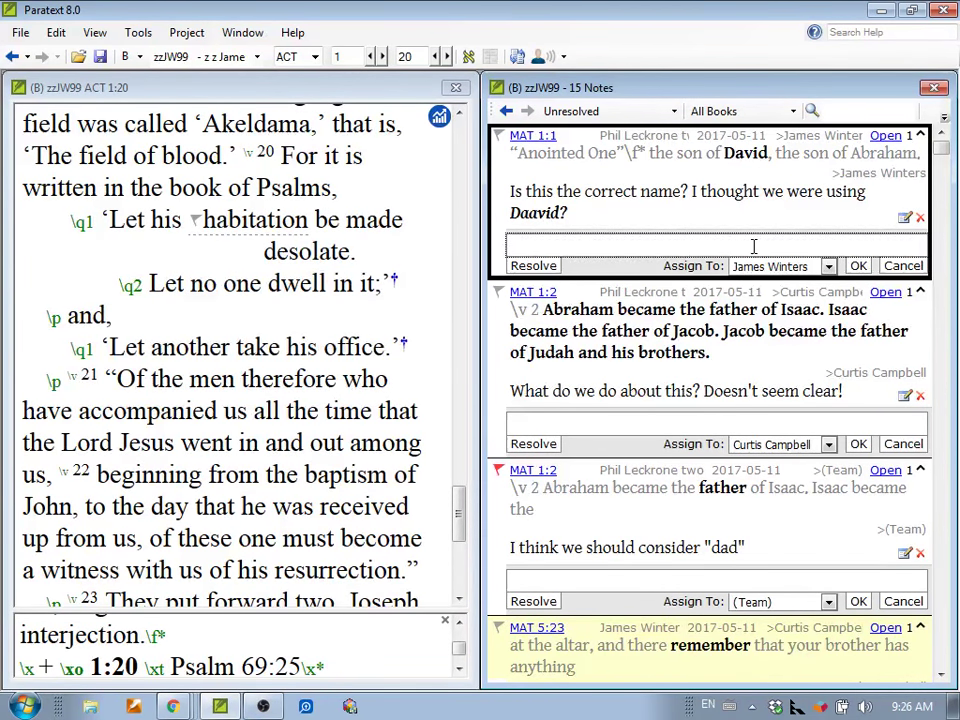
text(It is David)
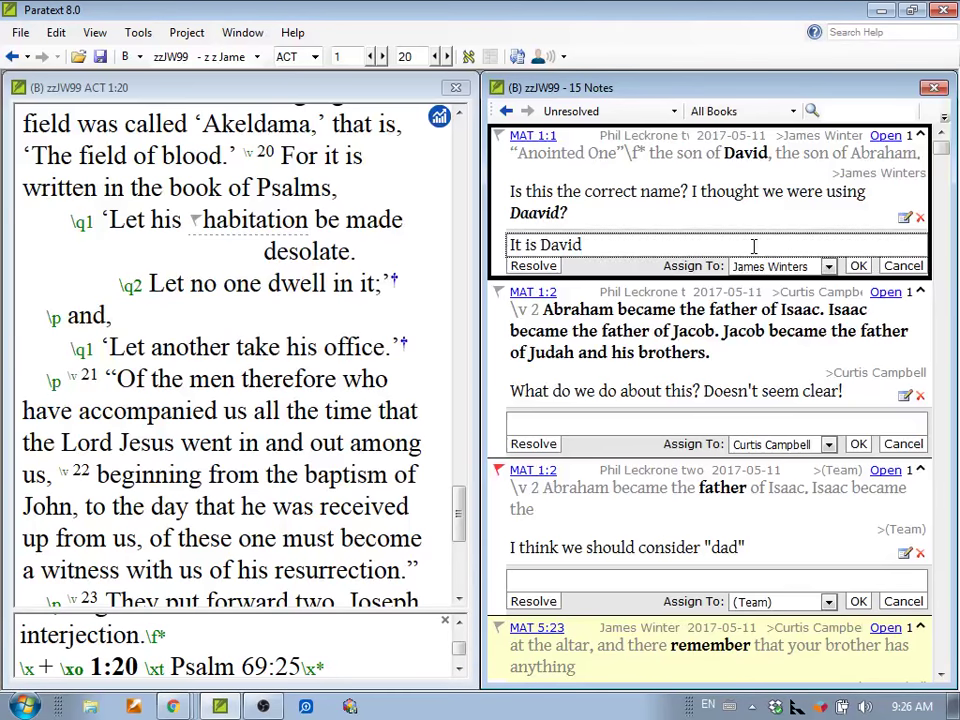
click(668, 418)
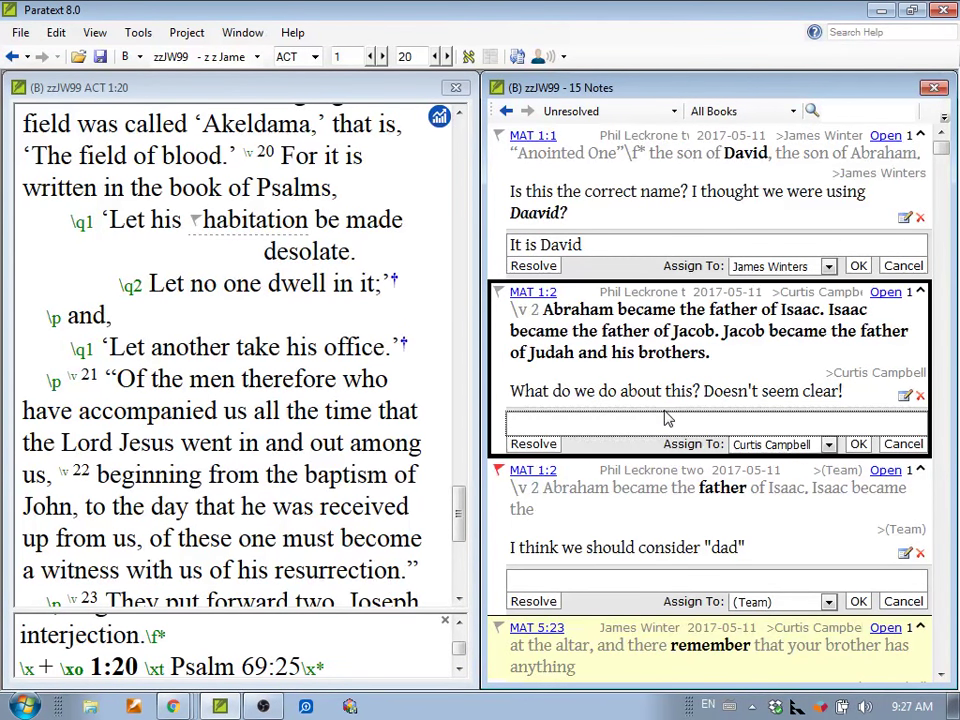
text(I think it is okay)
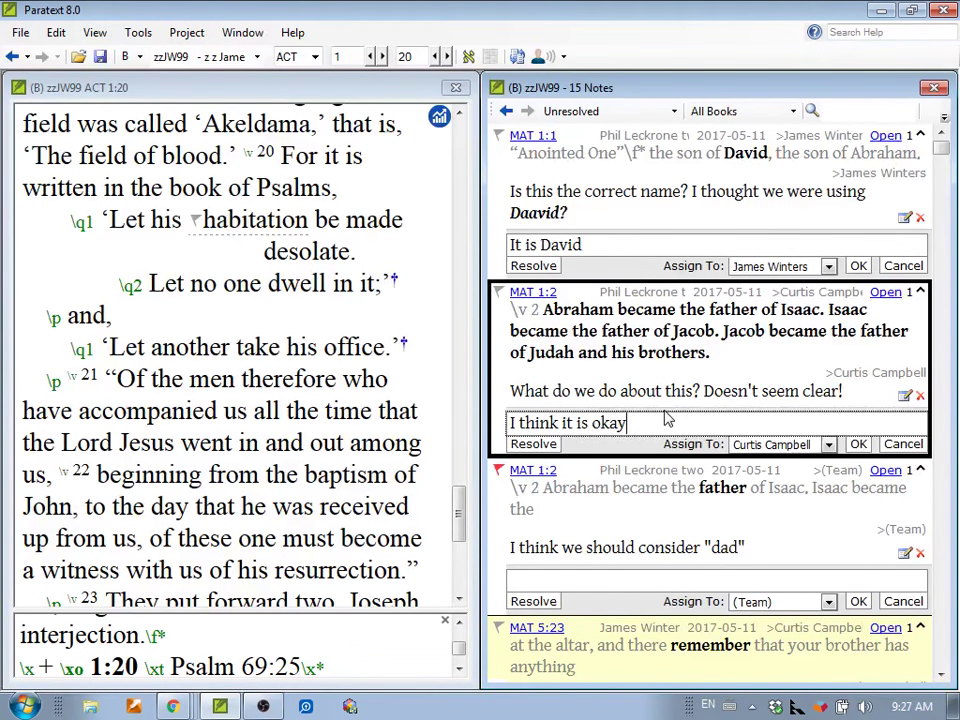
click(933, 89)
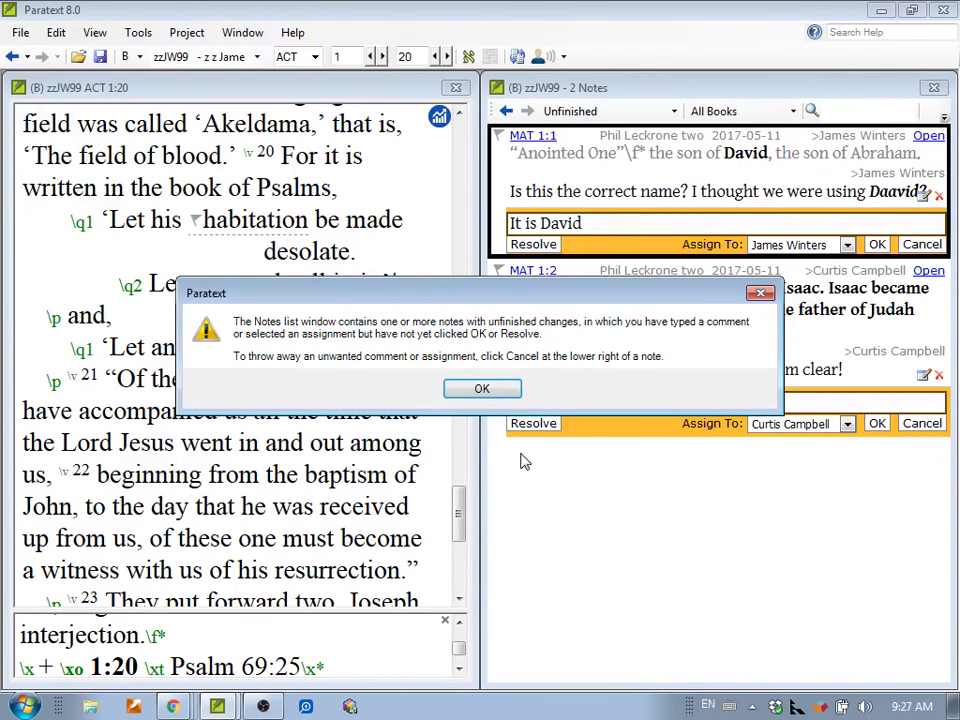
click(484, 392)
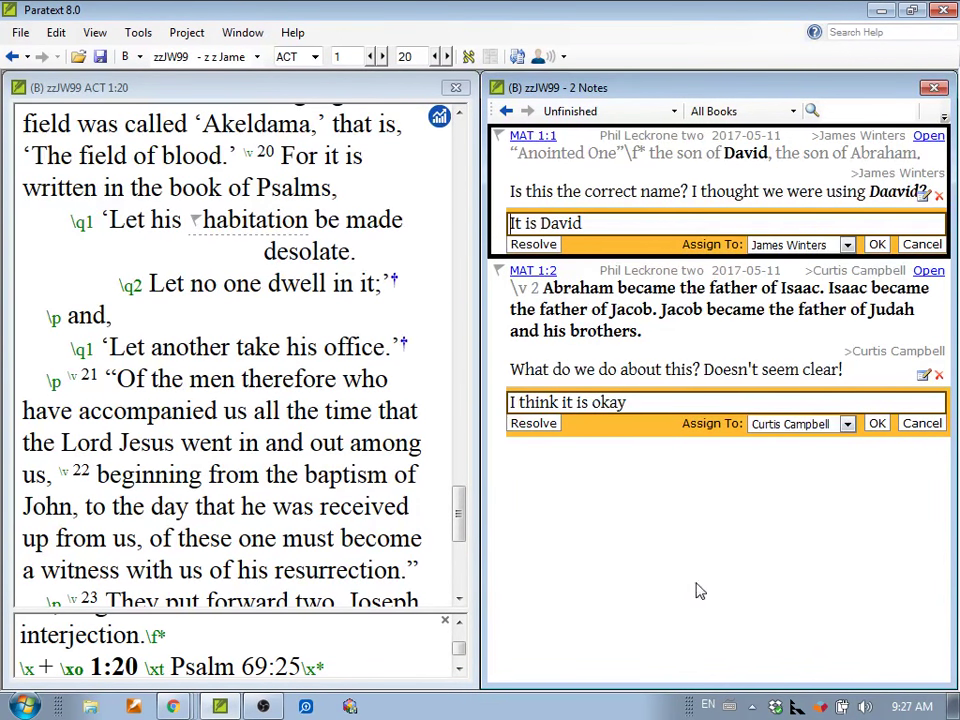
- Submit the drafted MAT 1:1 reply, resolve the MAT 1:2 note with its drafted comment, and close the notes list
click(877, 244)
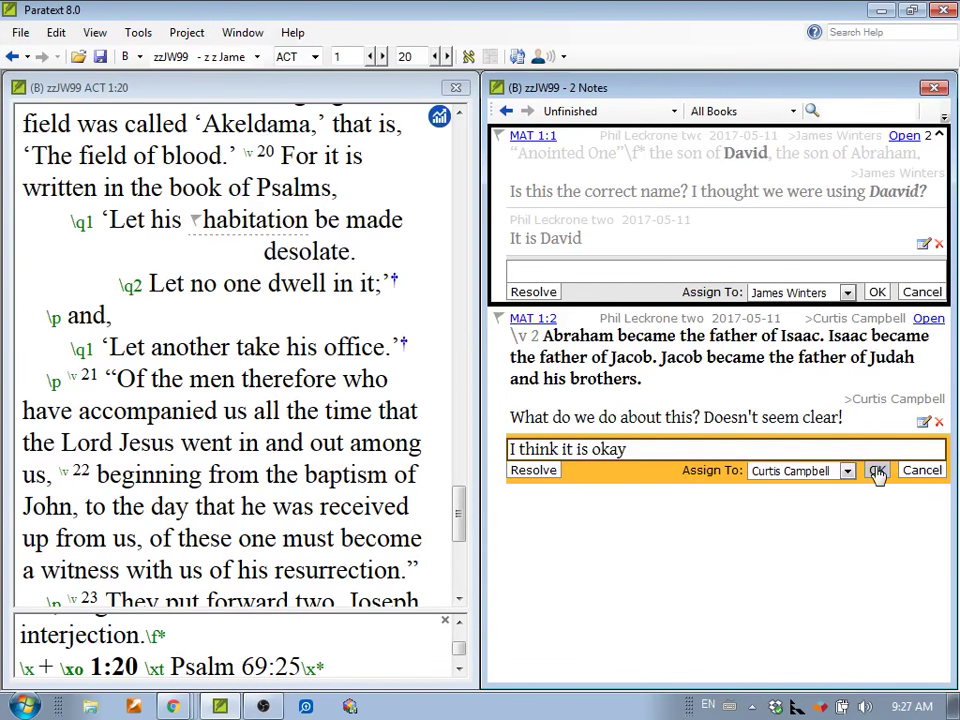
click(532, 476)
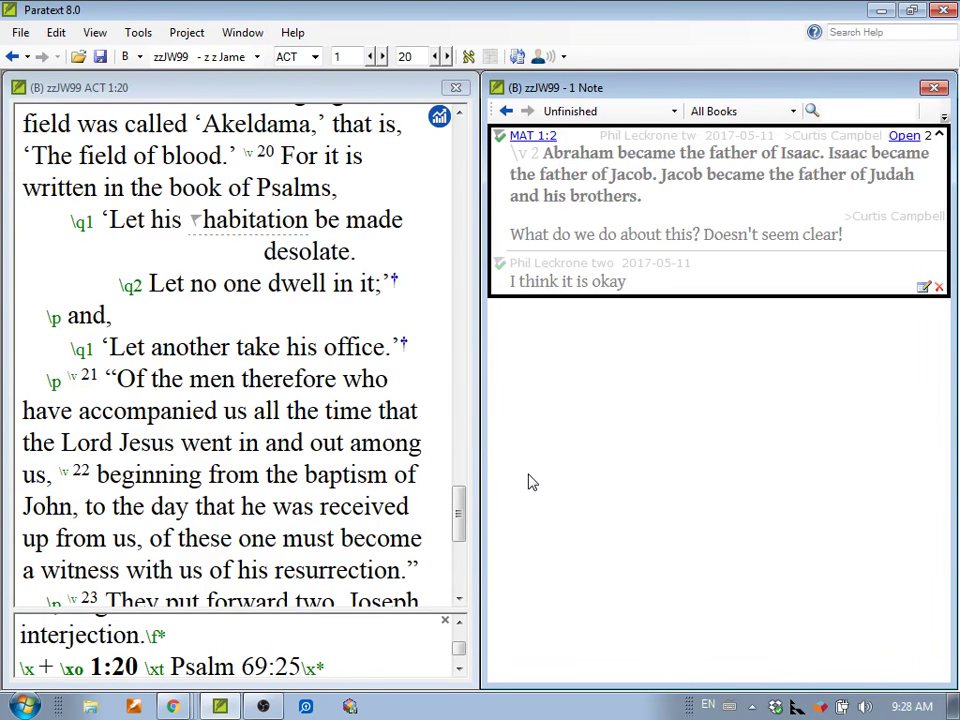
click(935, 87)
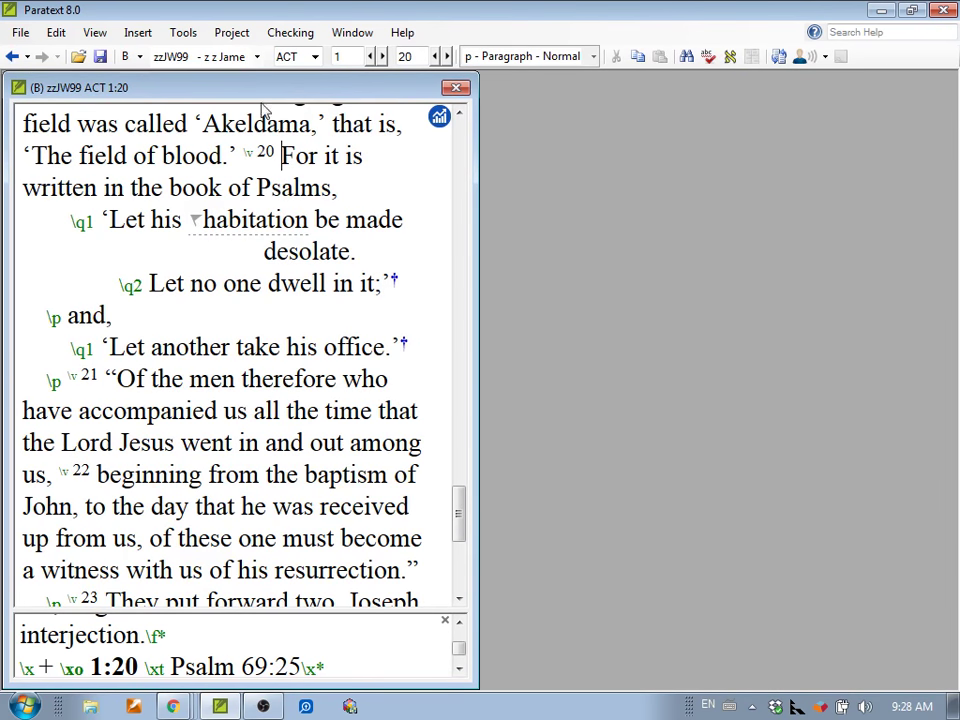
- Open the notes list for the zzJW99 project again
click(20, 32)
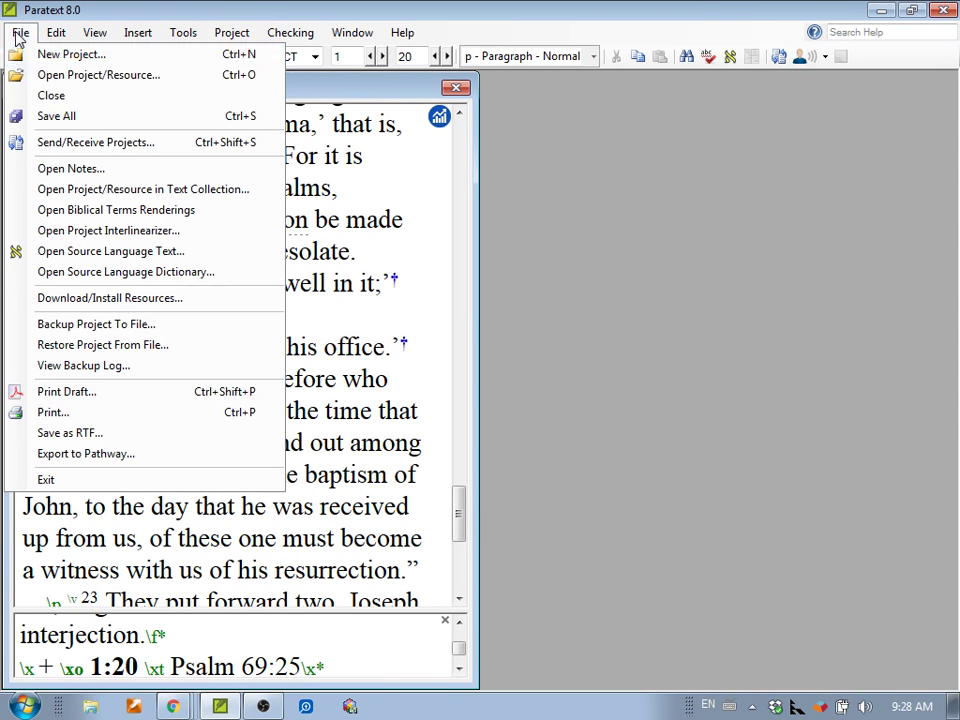
click(66, 169)
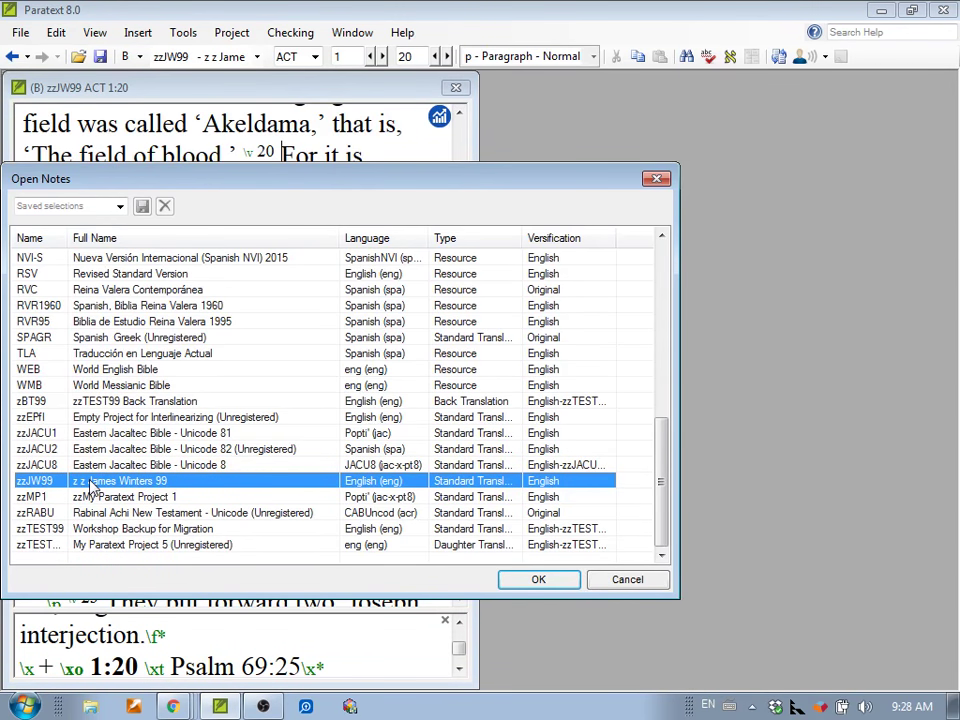
key(alt+Tab)
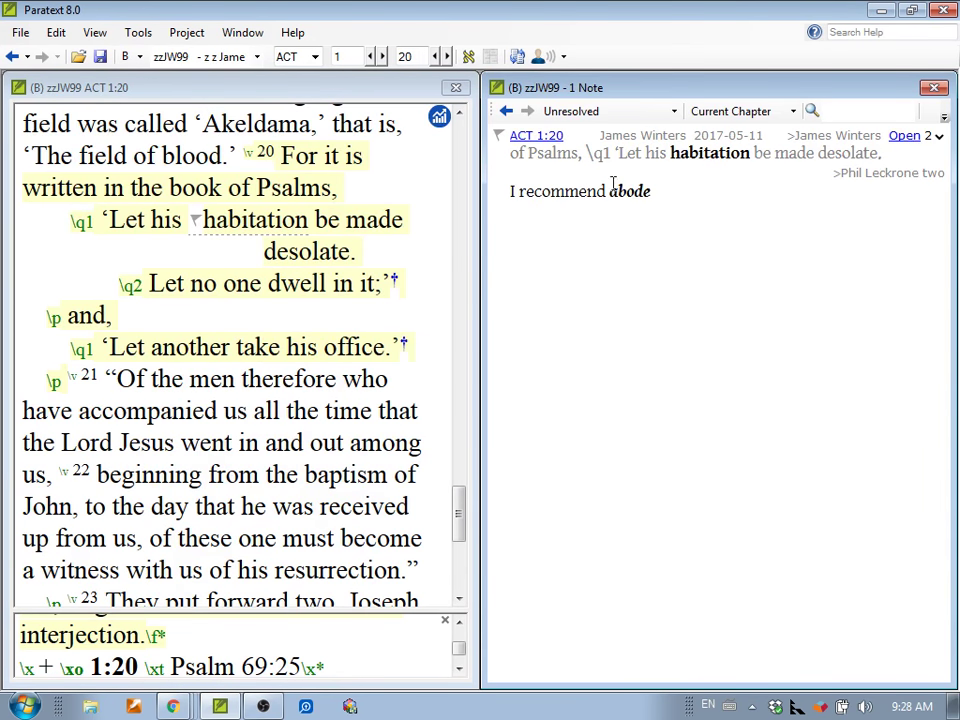
- Set the notes list scope to All Books and expand all notes
click(792, 111)
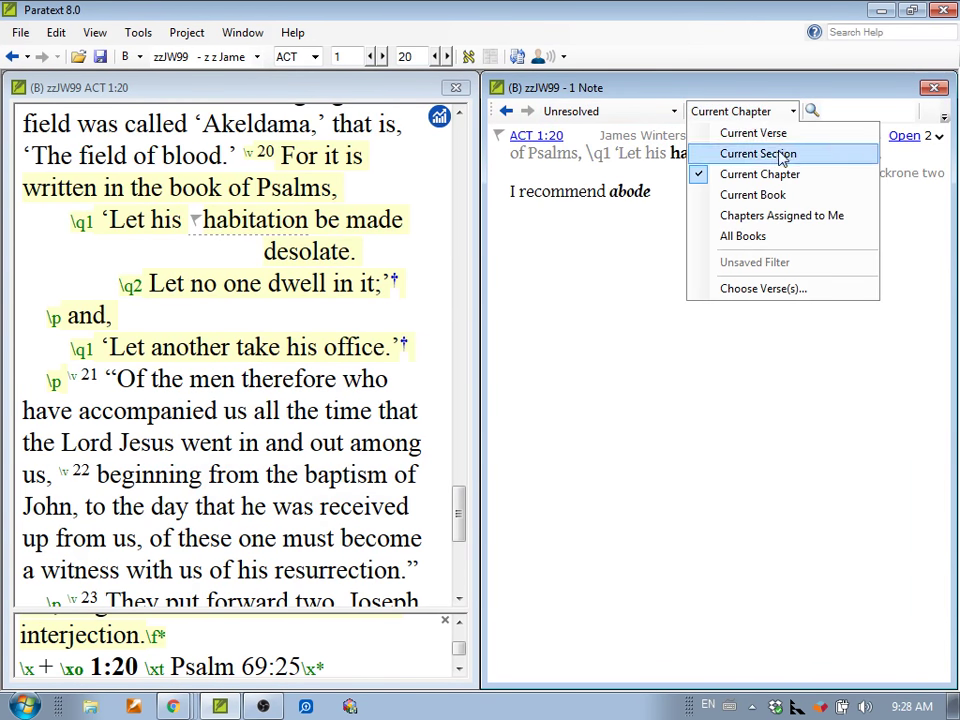
click(745, 236)
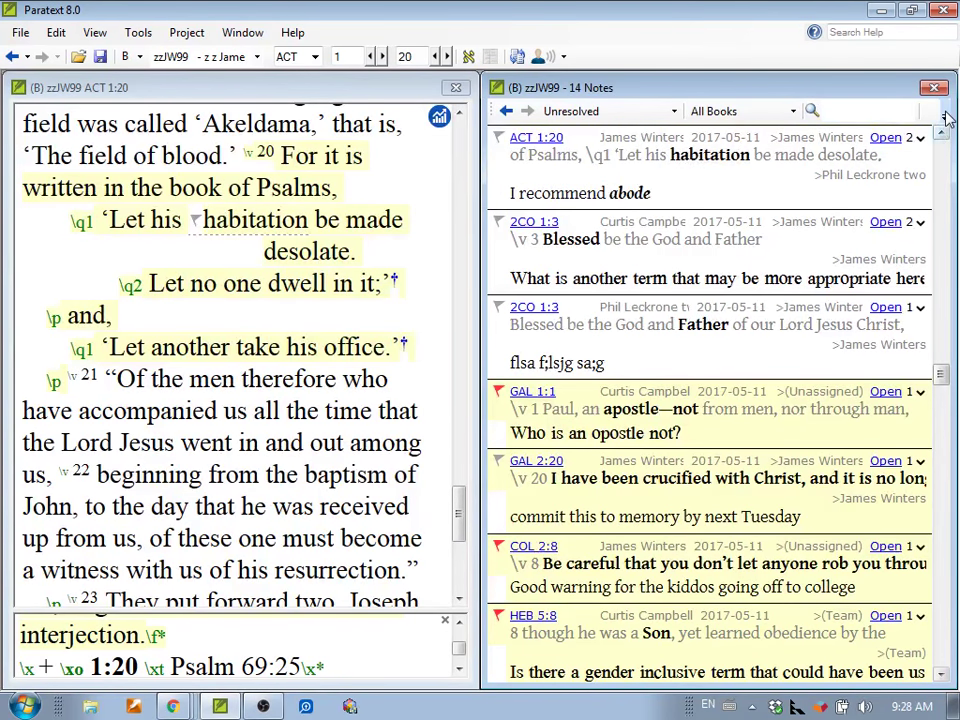
click(943, 120)
click(938, 133)
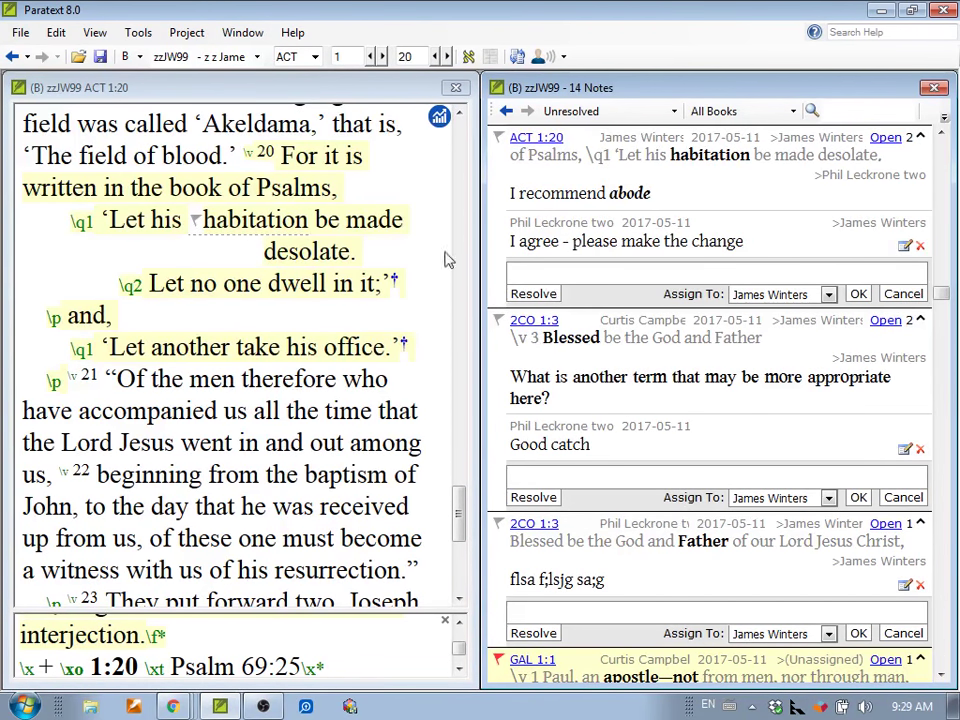
- Send and receive changes for the zzJW99 project twice, closing the Changes Sent and Received report each time
click(517, 56)
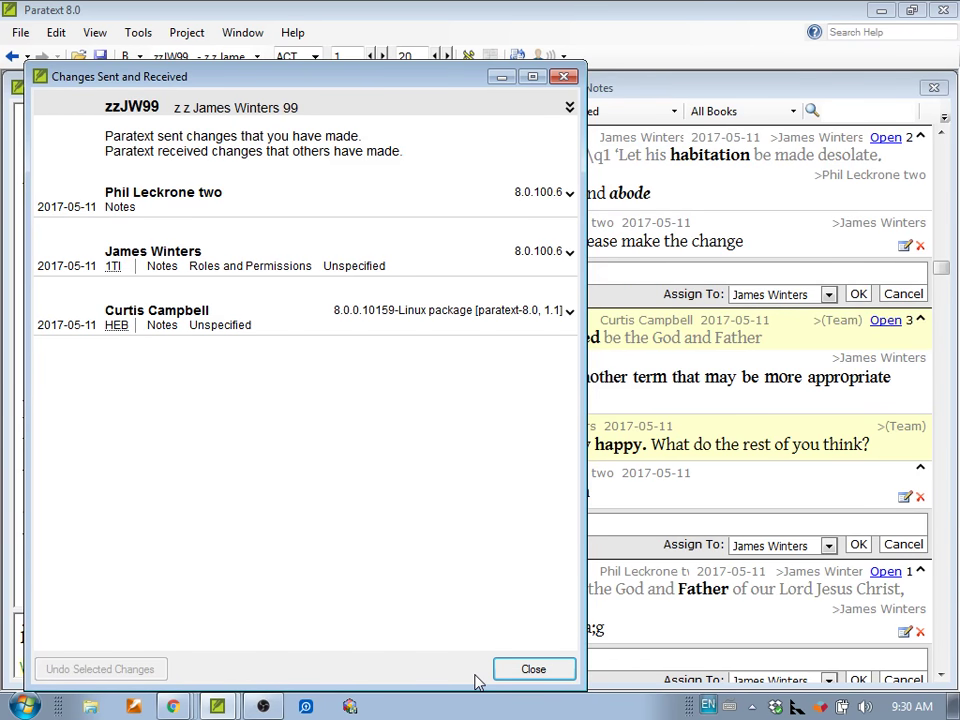
click(533, 669)
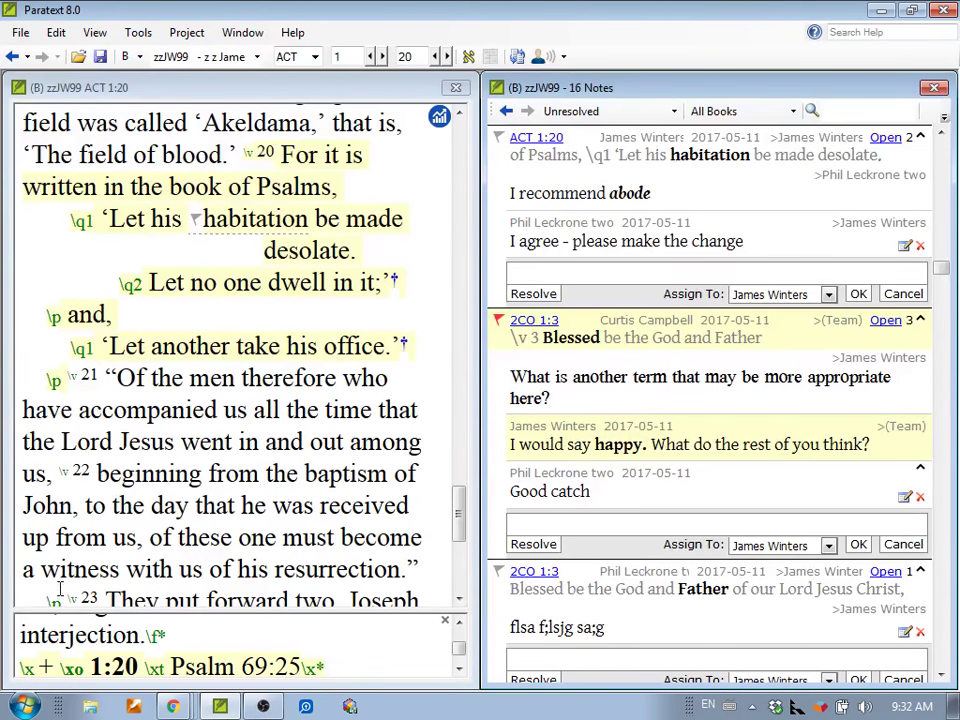
click(519, 57)
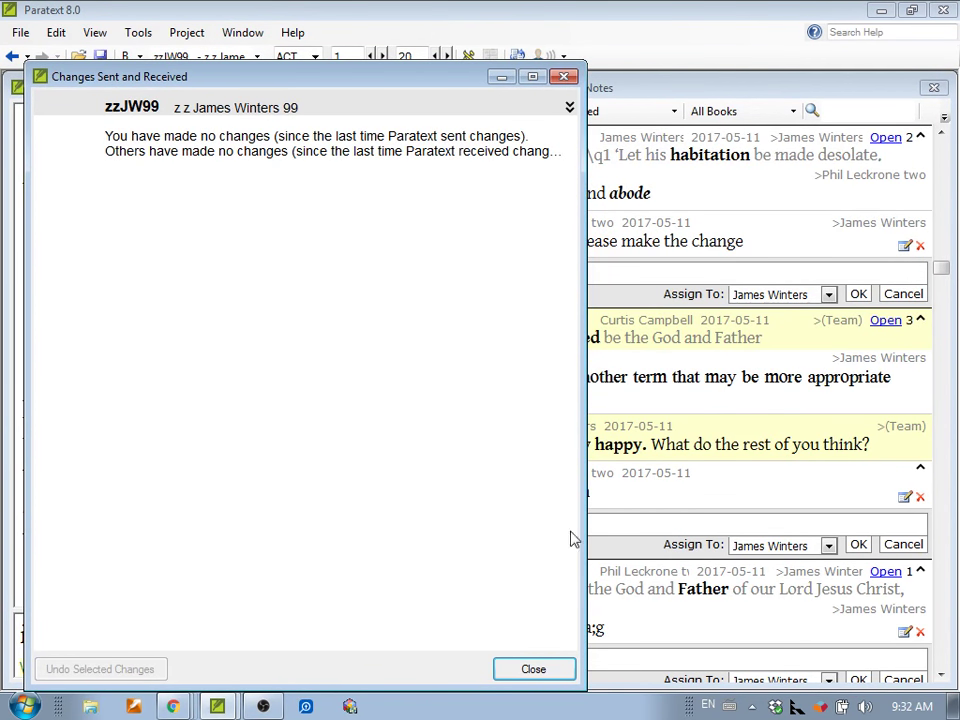
click(536, 670)
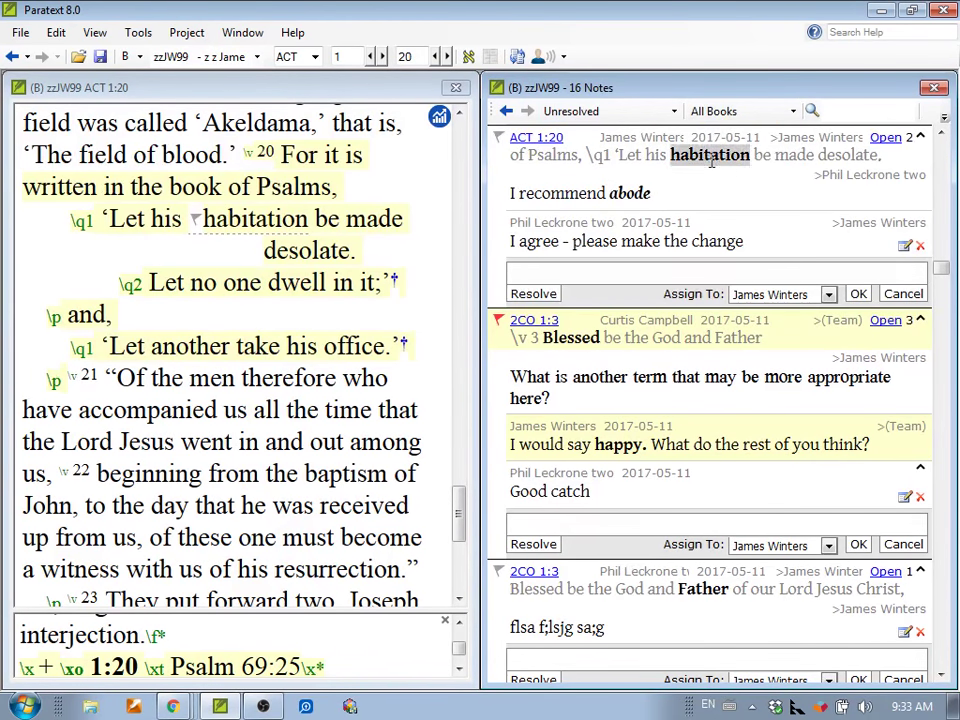
- Limit the notes list scope to Current Book and cancel the unfinished assignment change on the 2CO 1:3 note
click(710, 112)
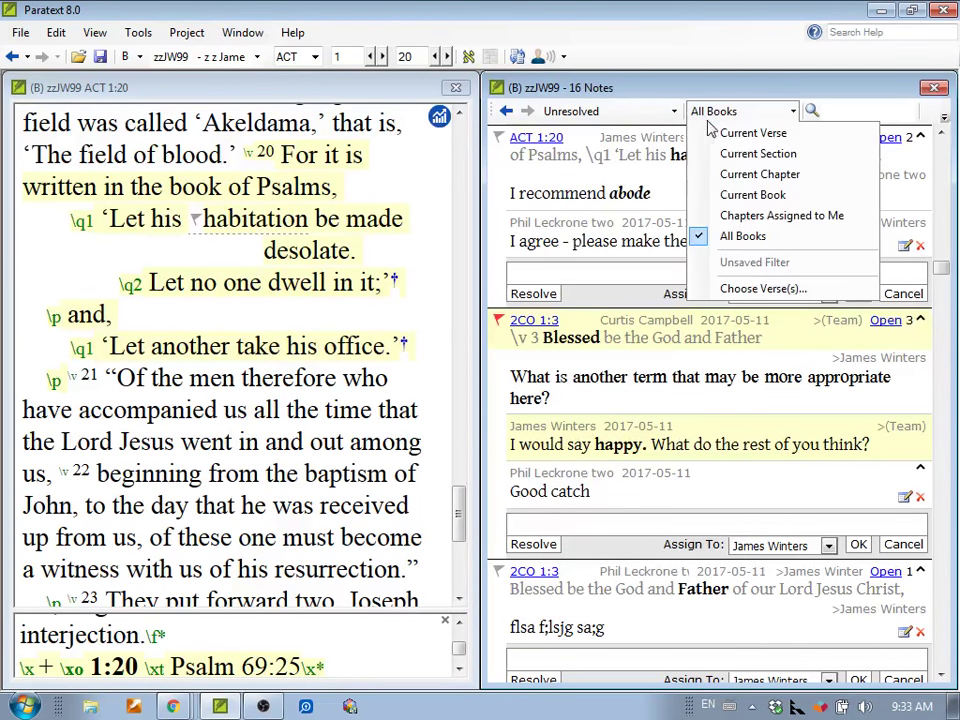
click(738, 197)
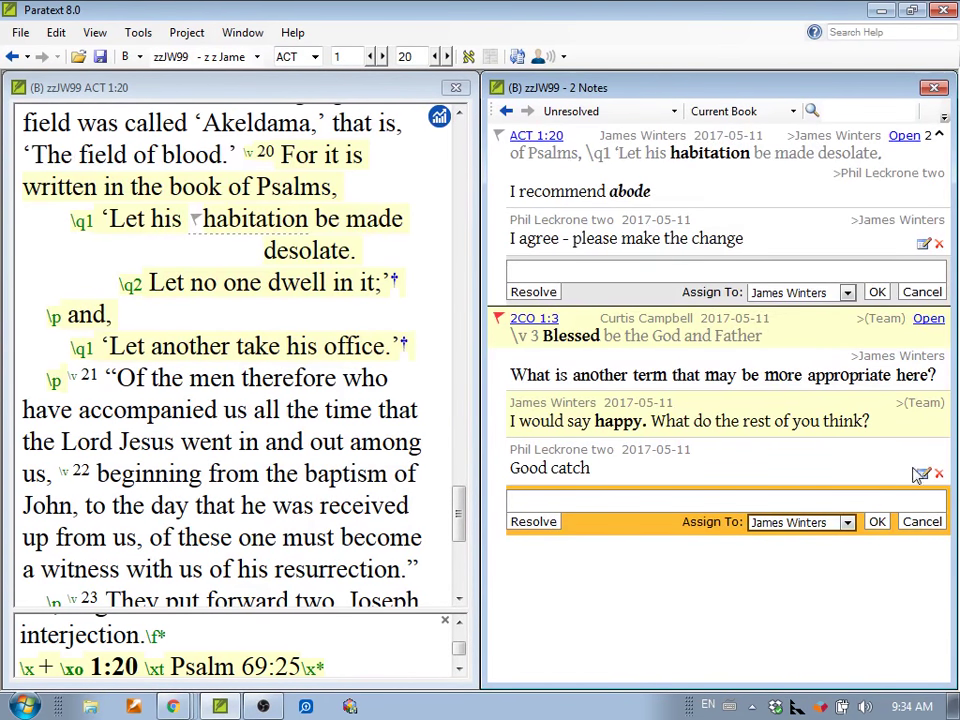
click(921, 521)
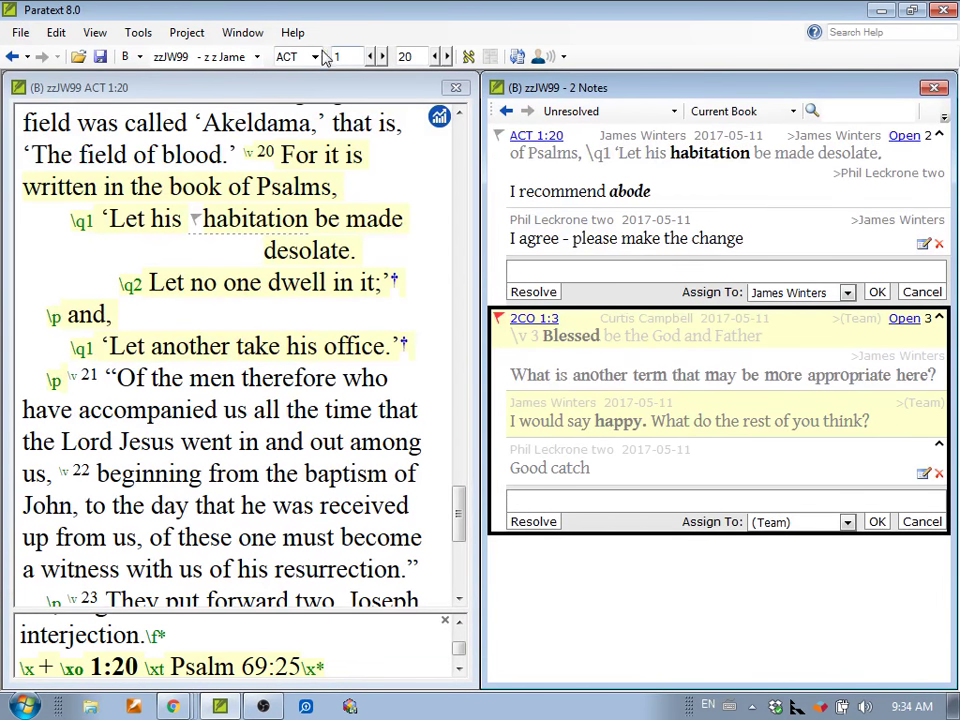
click(240, 36)
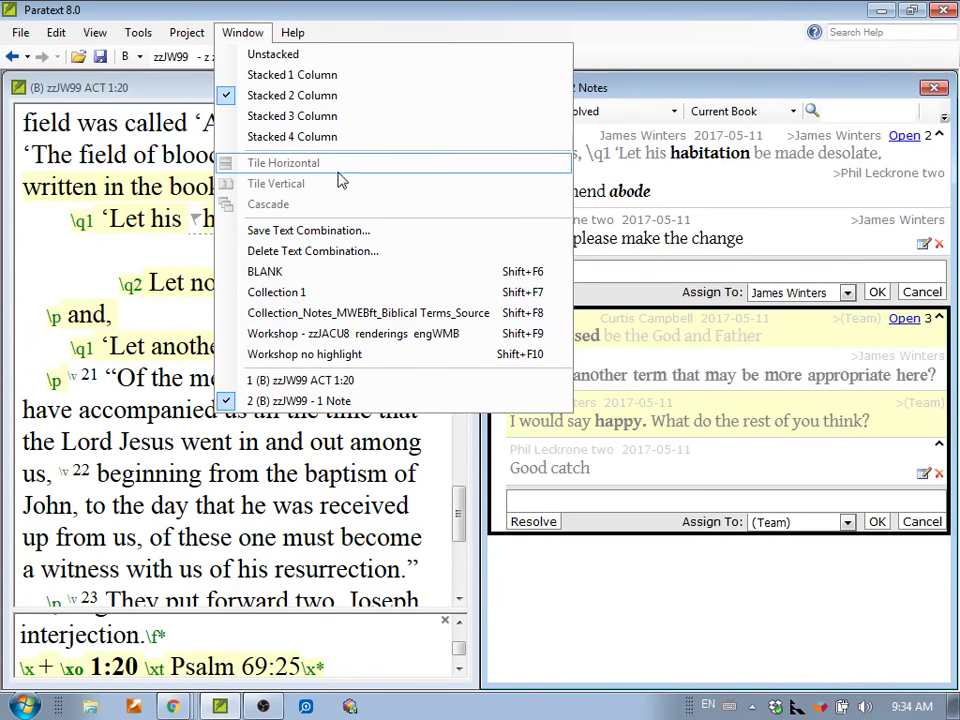
click(661, 36)
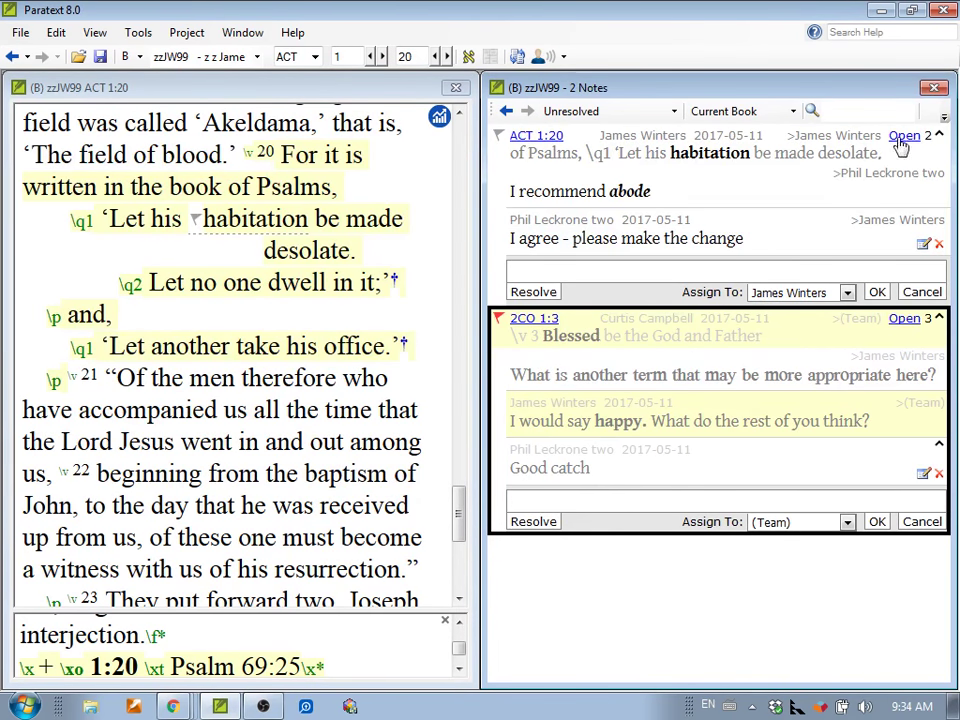
- Collapse all notes in the list and expand them again
click(937, 133)
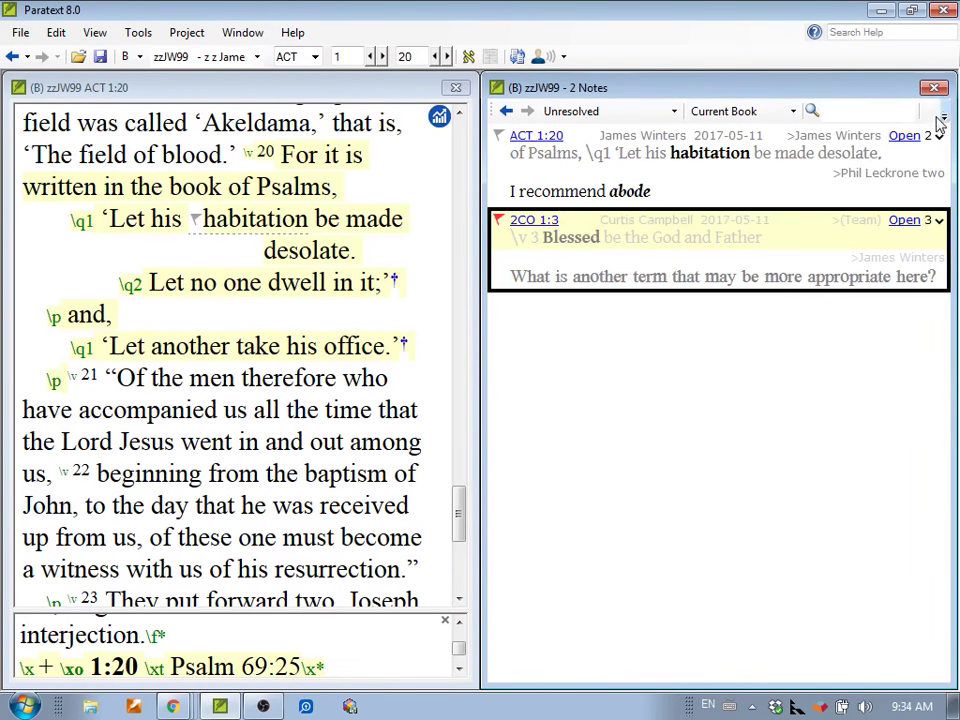
click(939, 132)
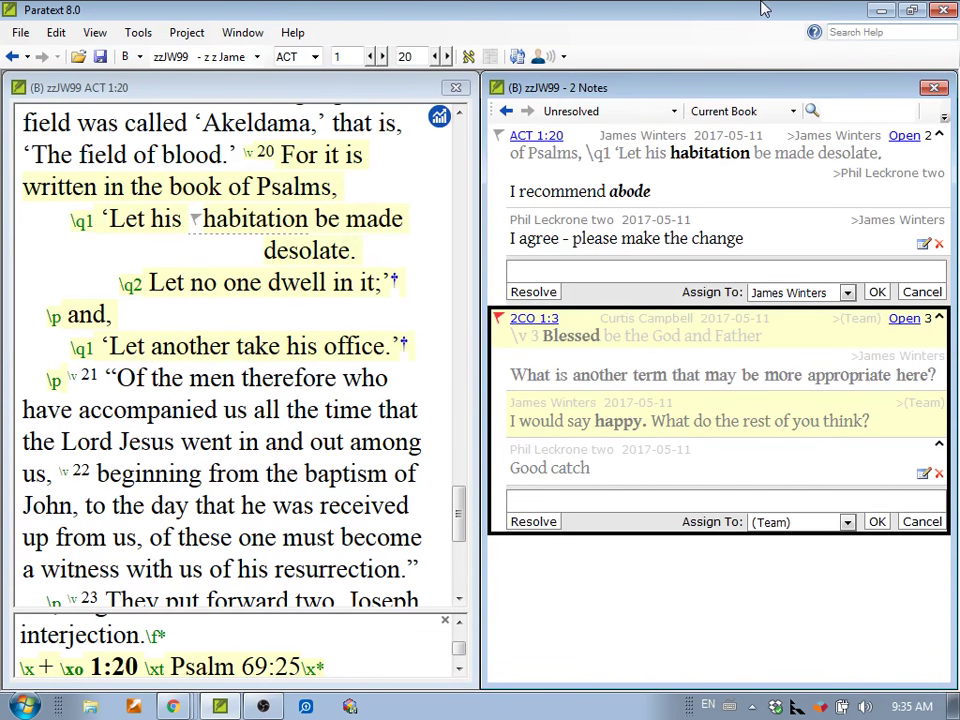
- Go to the ACT 1:20 note and the 2CO 1:3 note, then open the 2CO 1:3 text for editing and cancel
click(516, 138)
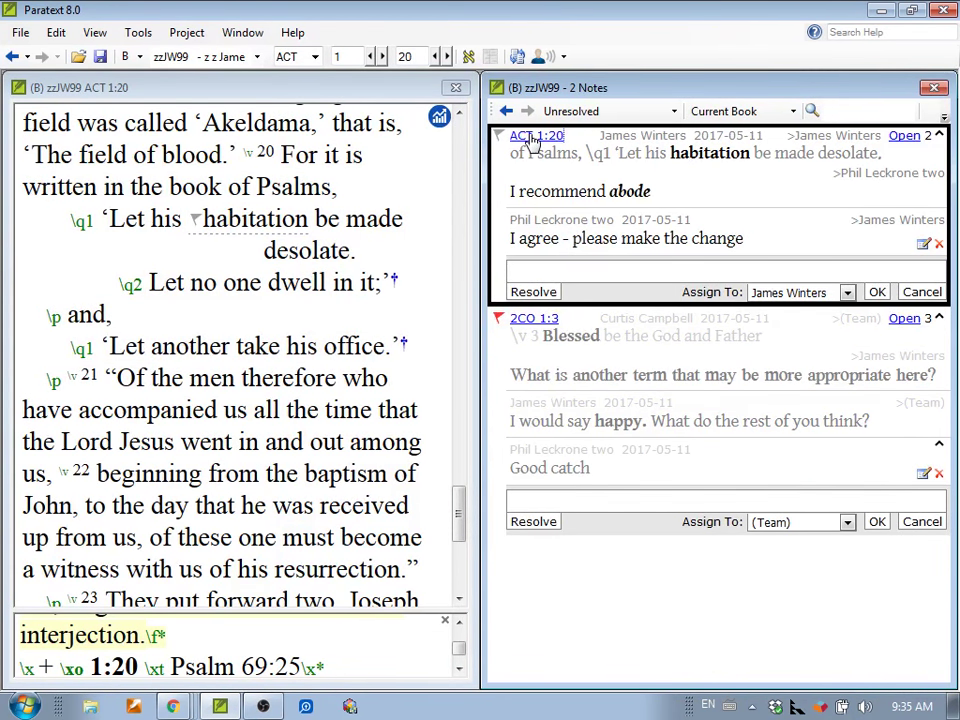
click(530, 318)
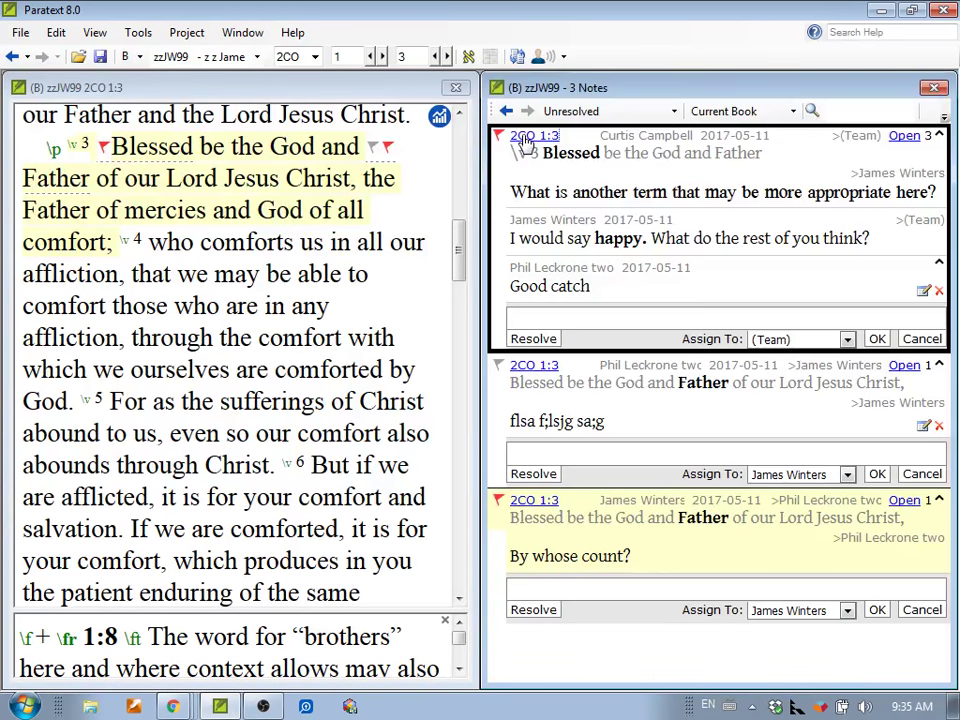
click(525, 140)
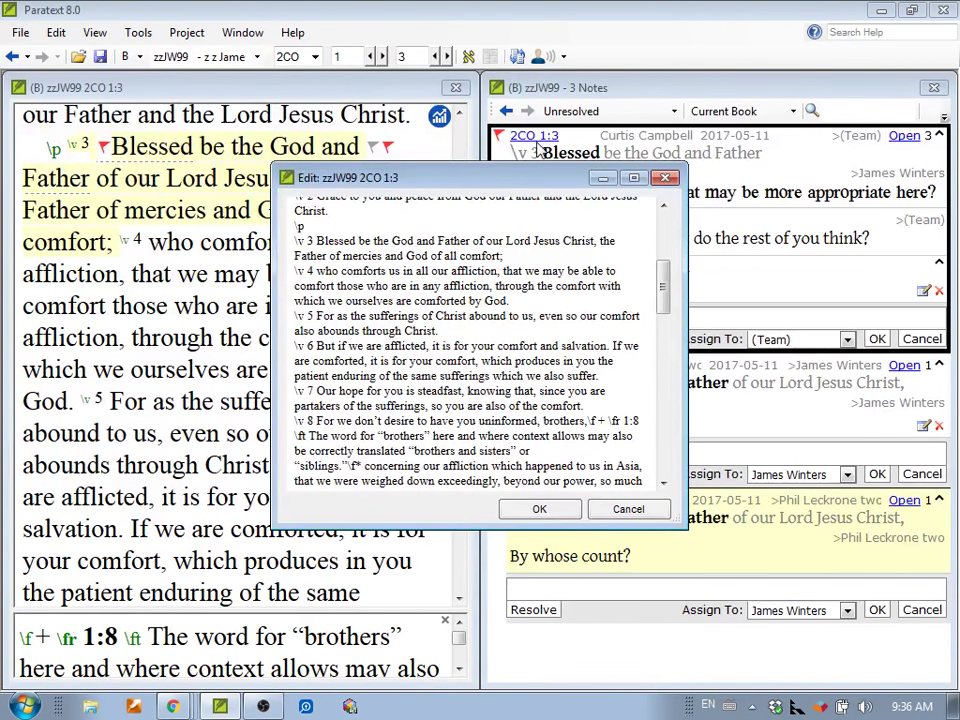
click(627, 509)
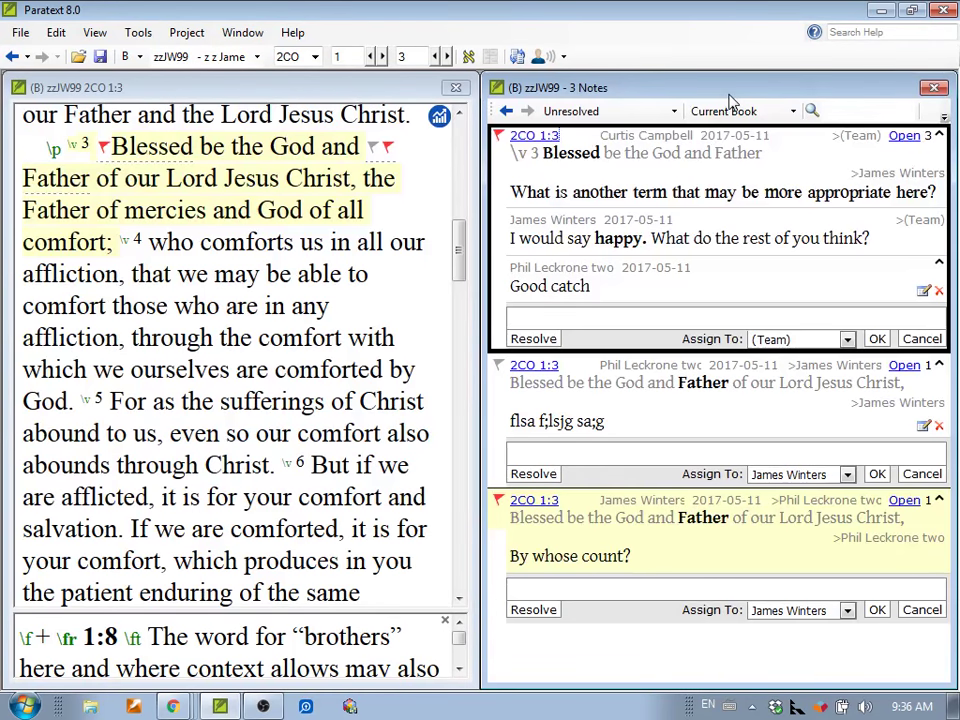
- Open the red-flagged note before "Father" in the 2CO 1:3 text and return to the notes list
drag(730, 96, 707, 96)
click(390, 160)
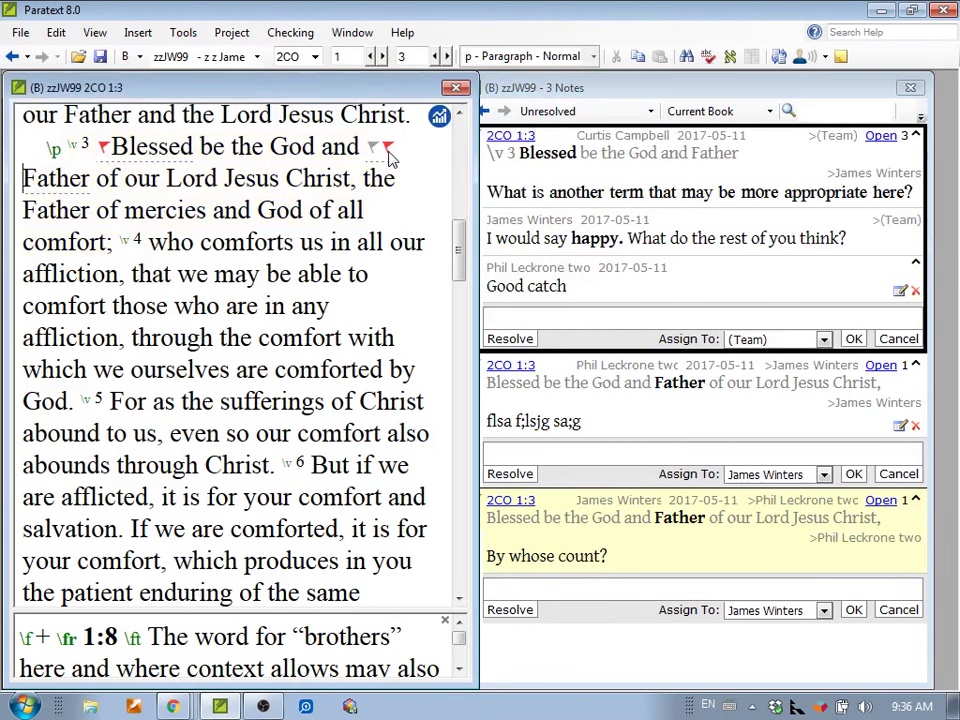
click(390, 148)
drag(446, 223, 885, 306)
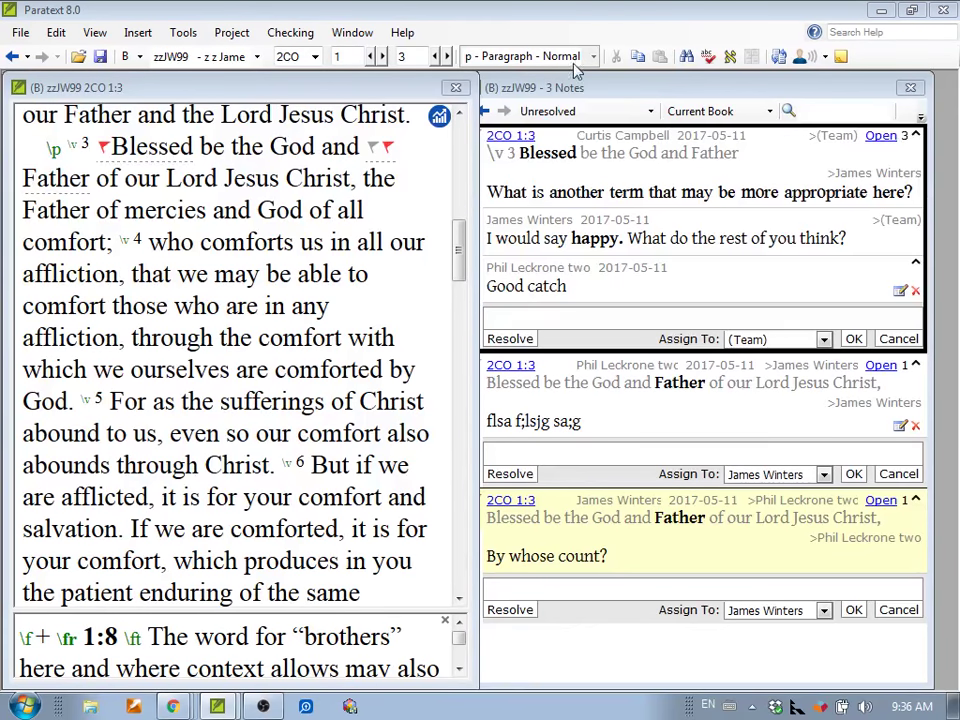
click(624, 92)
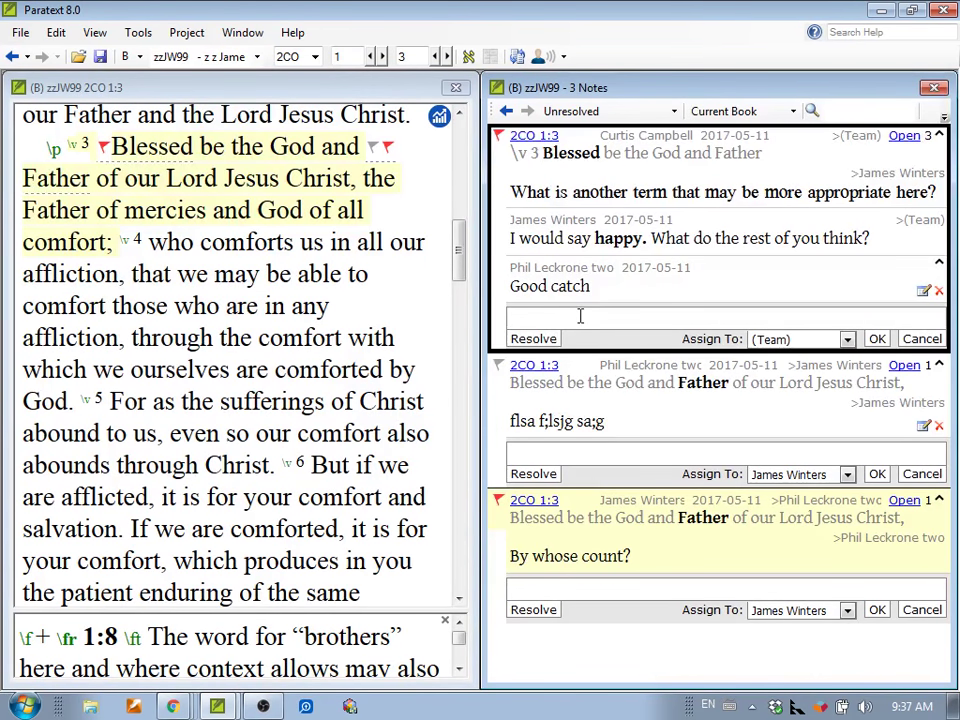
- Open the 2CO 1:3 note on "Blessed", view its available tags, and cancel the note
click(905, 137)
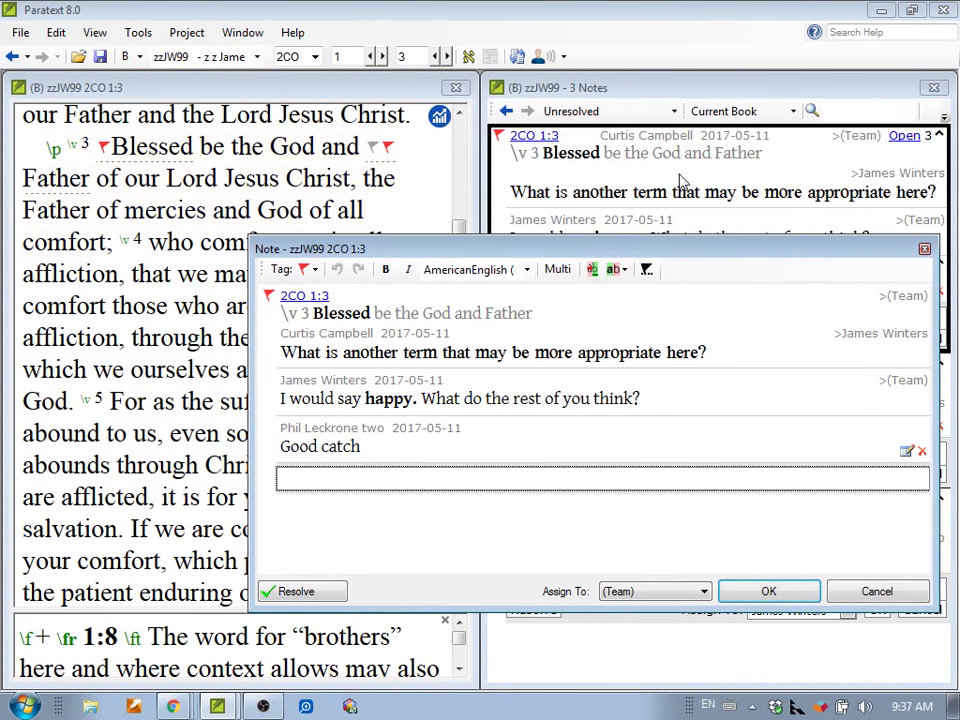
drag(627, 255, 567, 186)
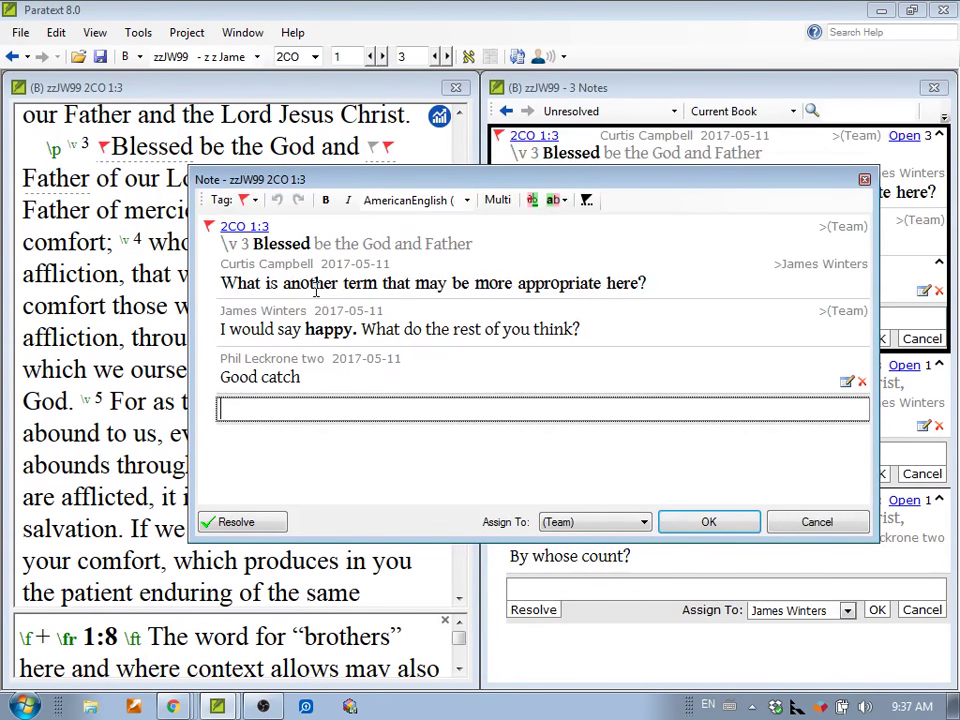
click(248, 200)
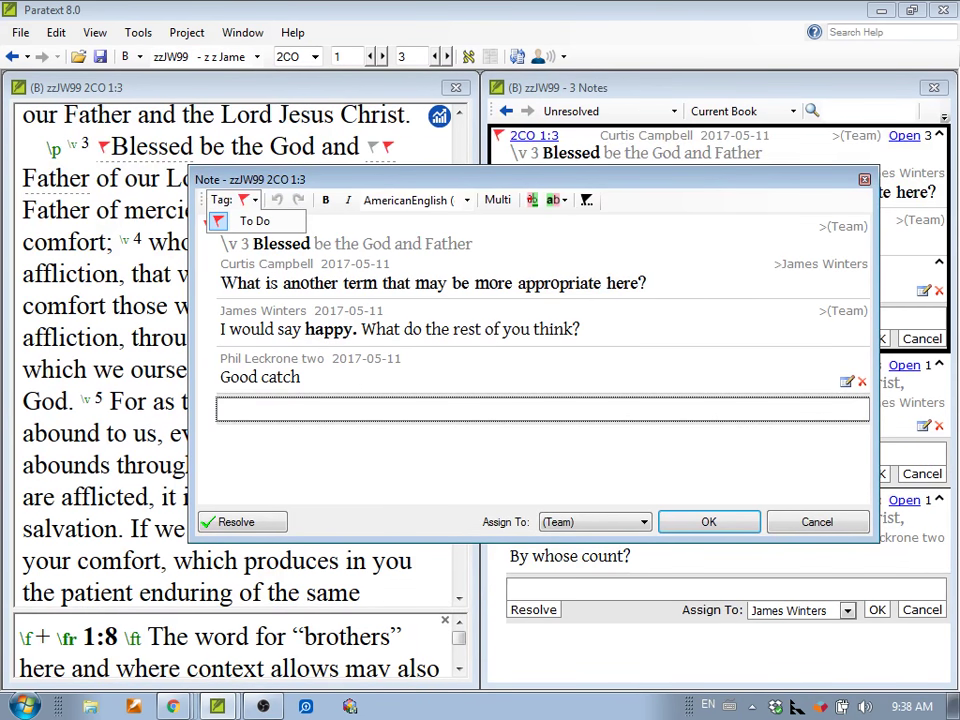
click(817, 522)
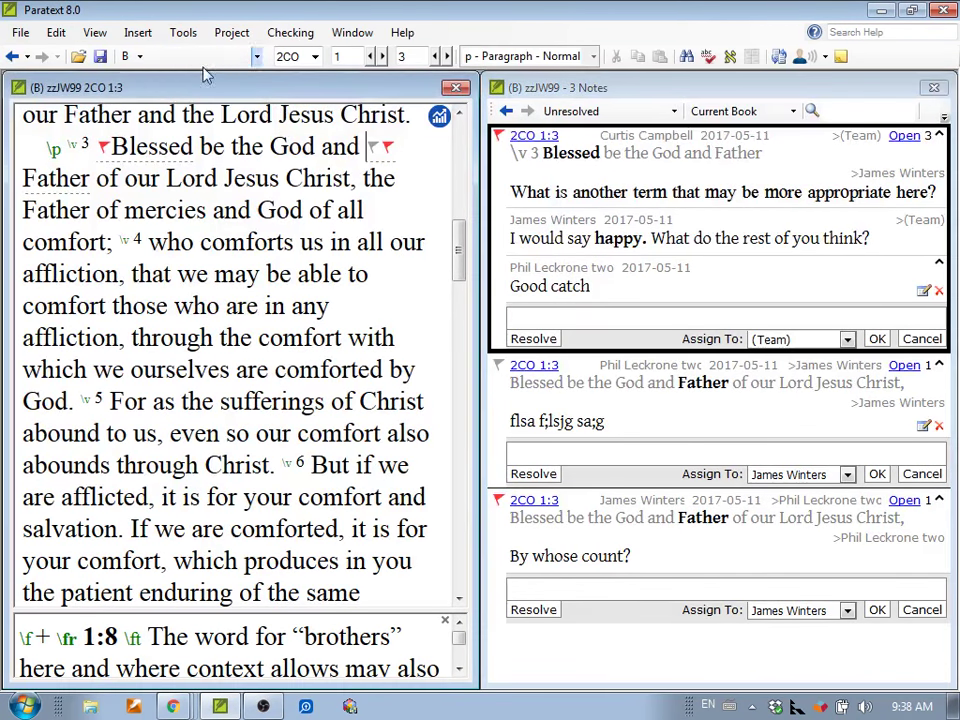
- View the note tags in the zzJW99 project's properties and settings, and cancel without changes
click(231, 32)
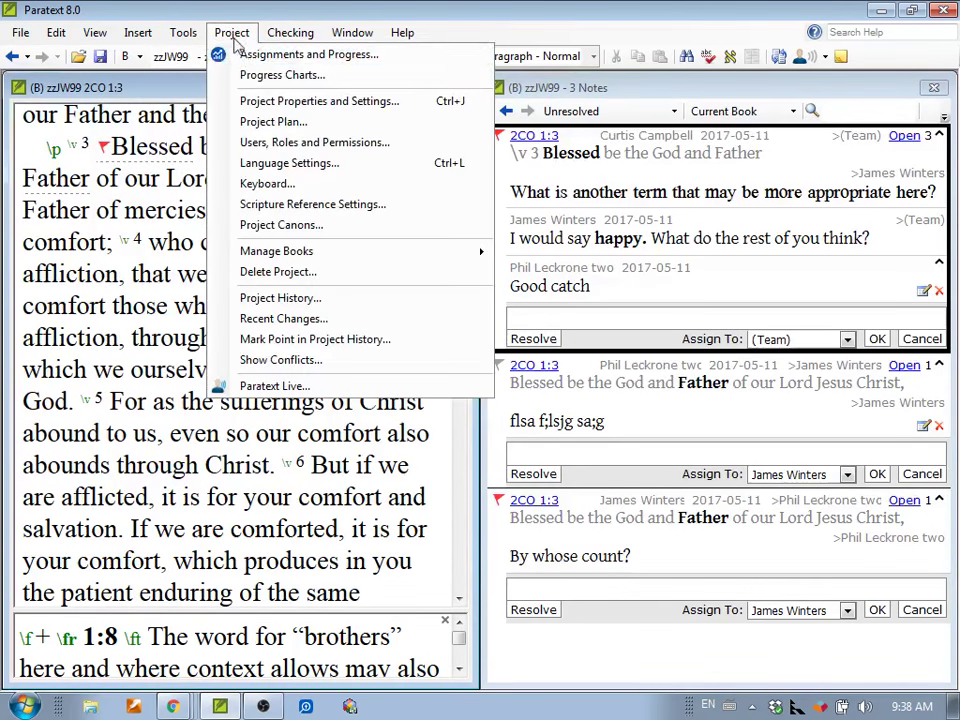
click(267, 103)
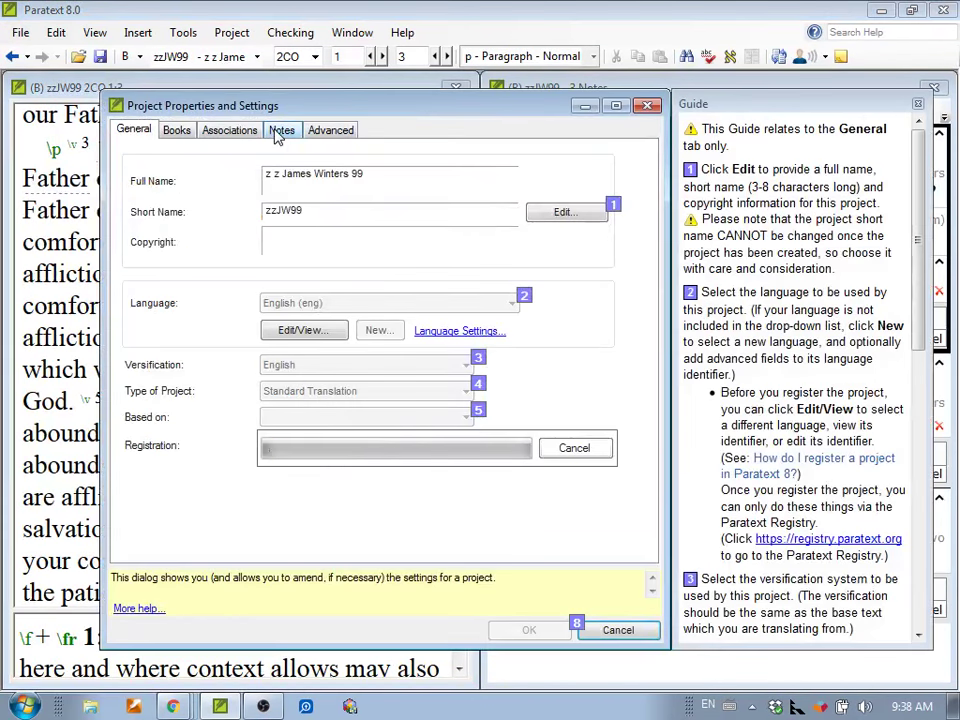
click(281, 134)
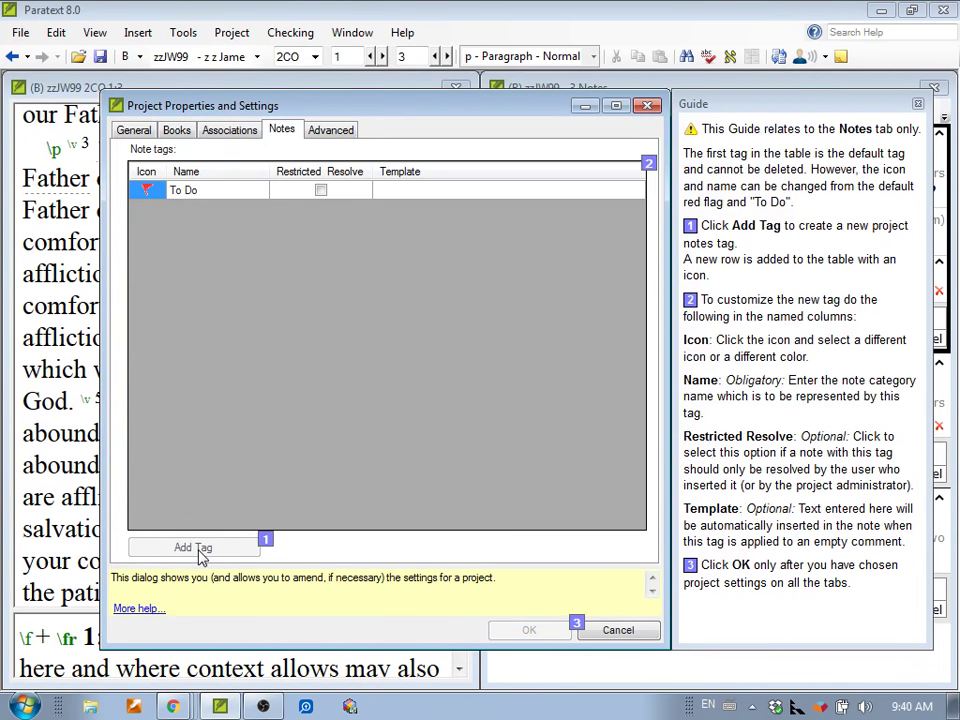
click(620, 631)
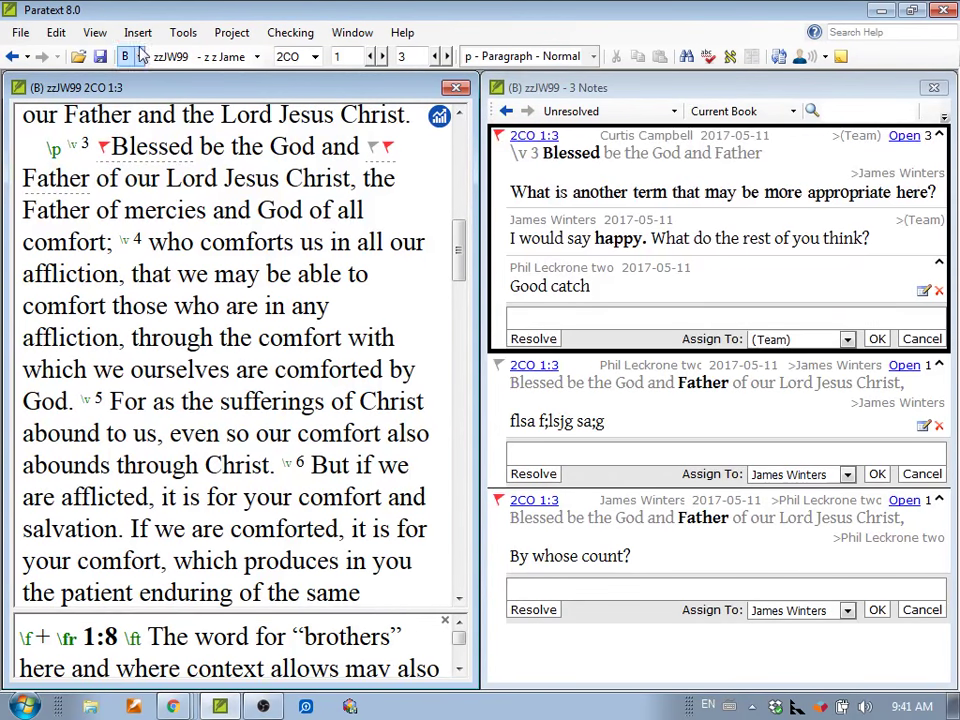
- Switch the text window to the zzTEST99 project and open its note tag settings
click(180, 57)
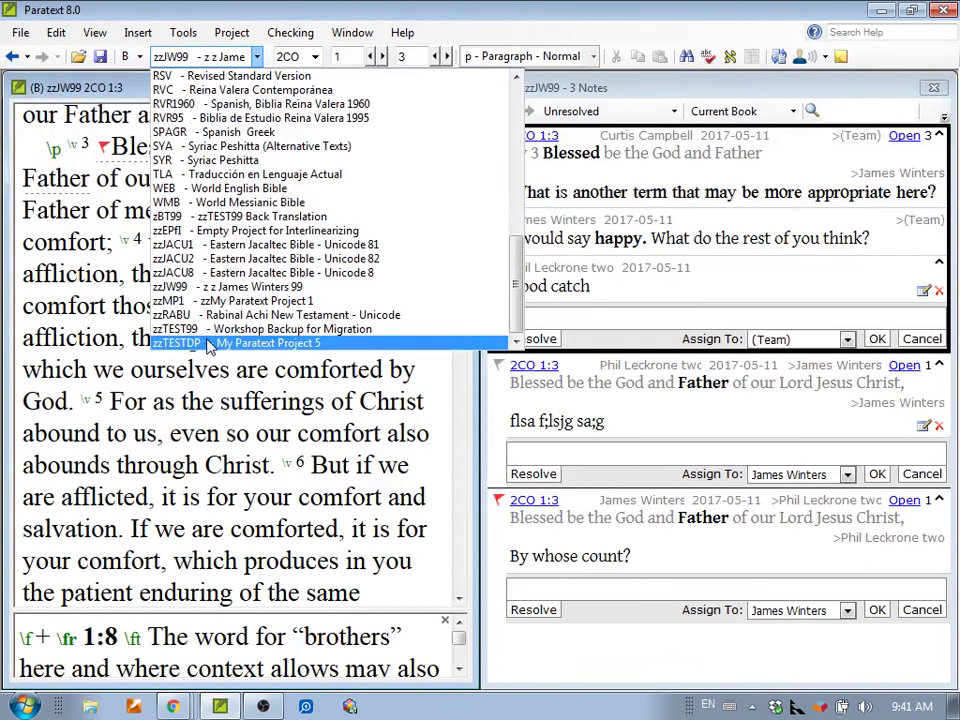
click(192, 328)
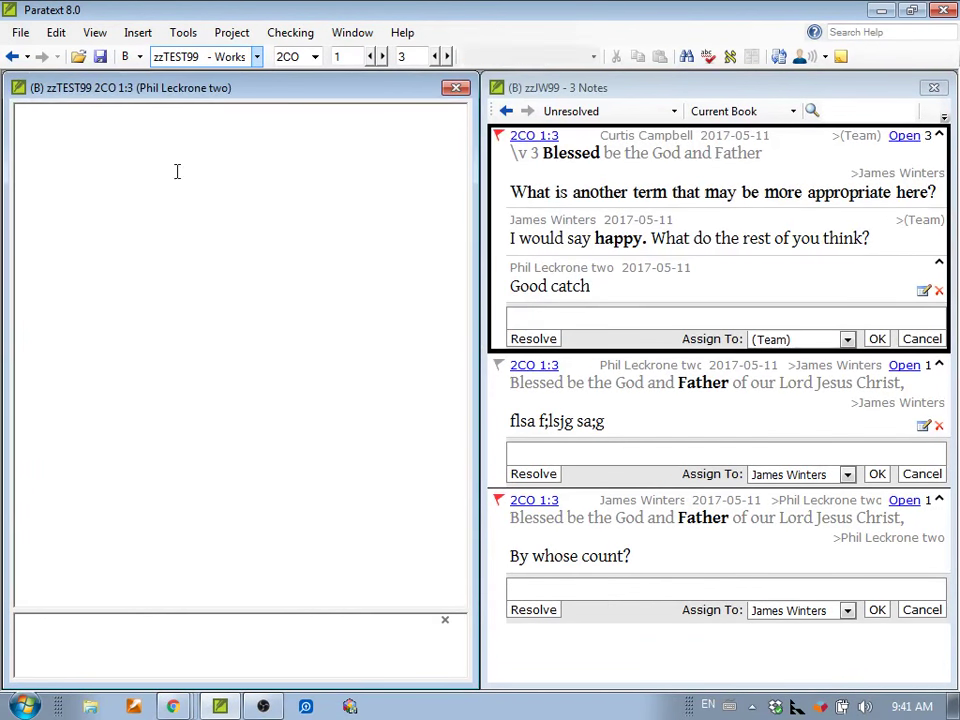
click(231, 32)
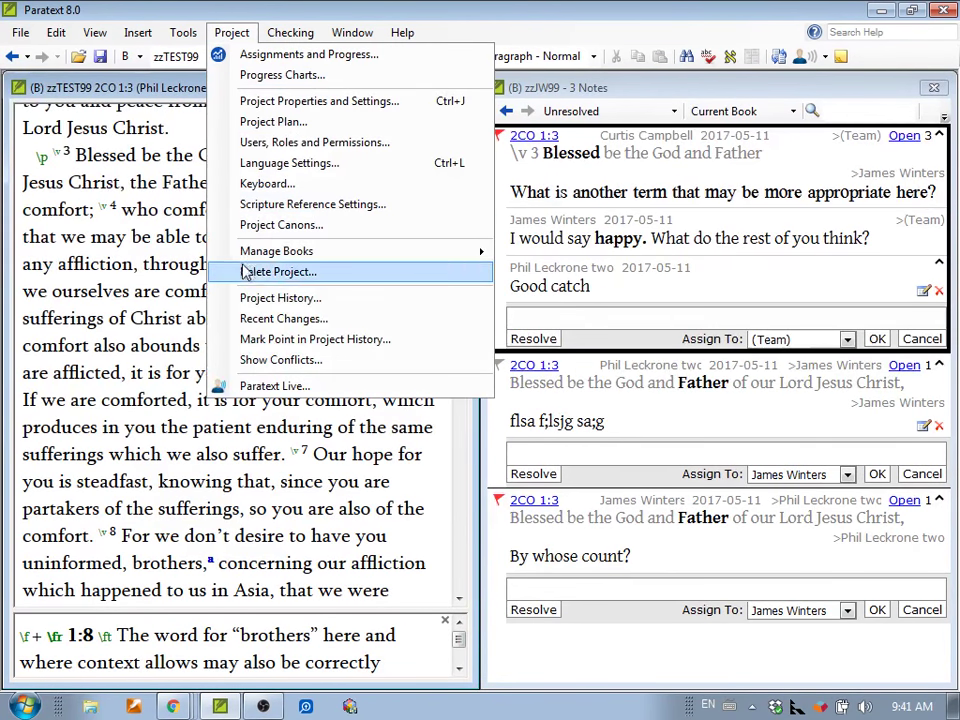
click(285, 104)
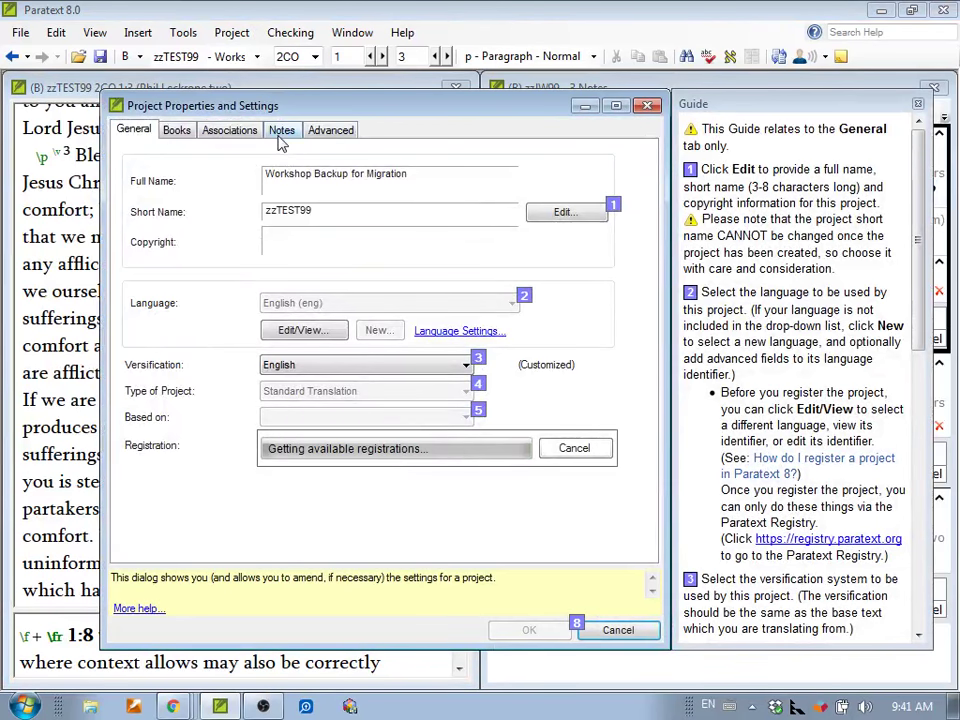
click(279, 137)
- Add a note tag named "Good Job" with the purple picture icon
click(160, 549)
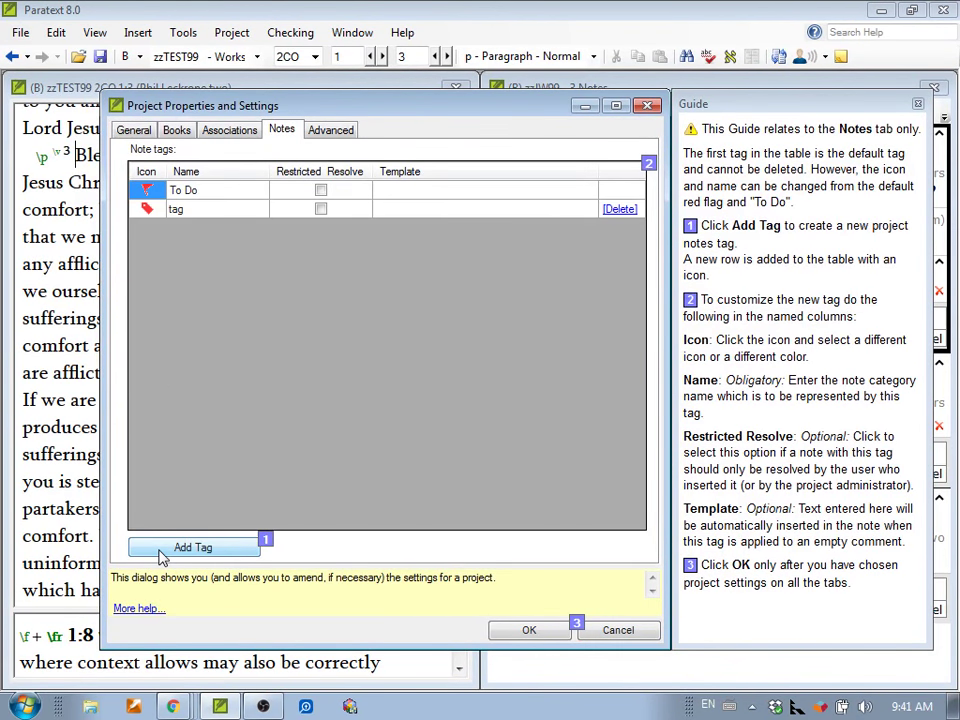
click(180, 210)
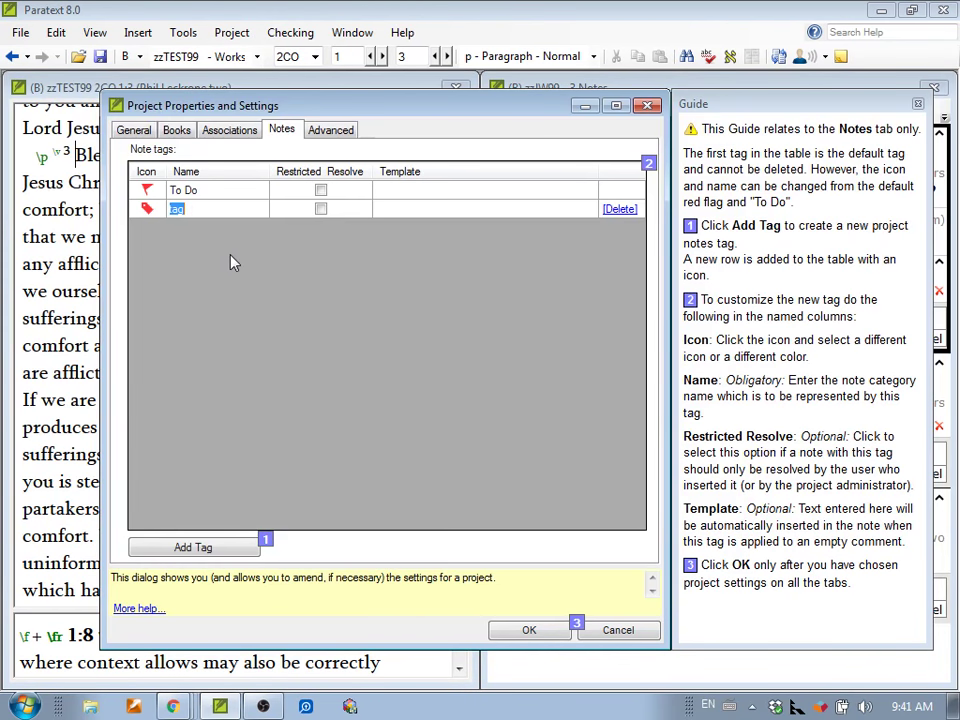
text(Good Job)
click(148, 210)
click(148, 210)
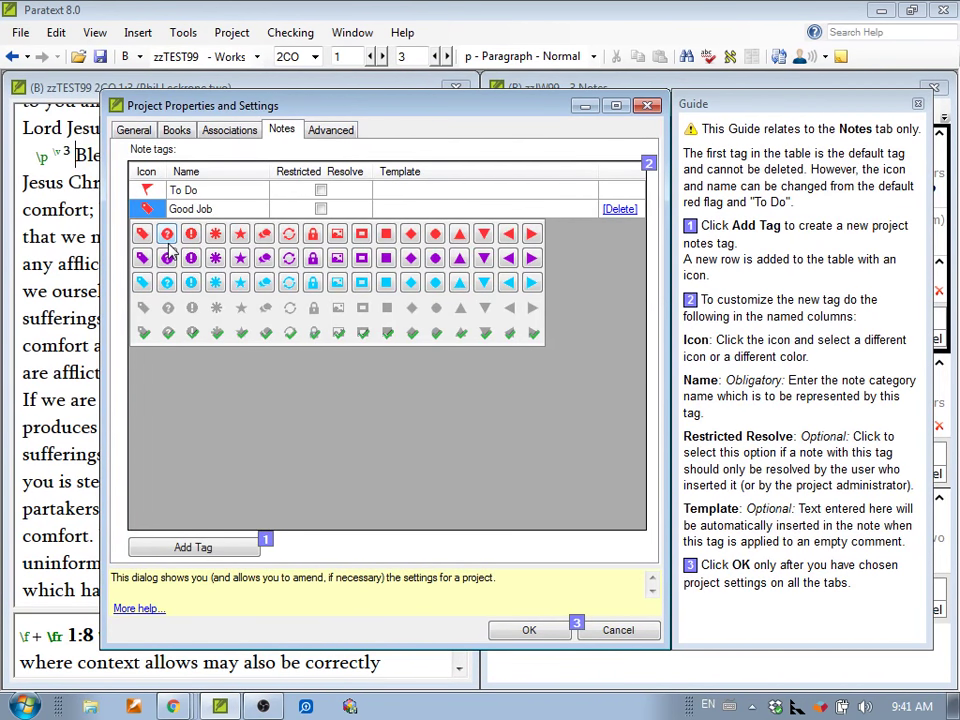
click(337, 258)
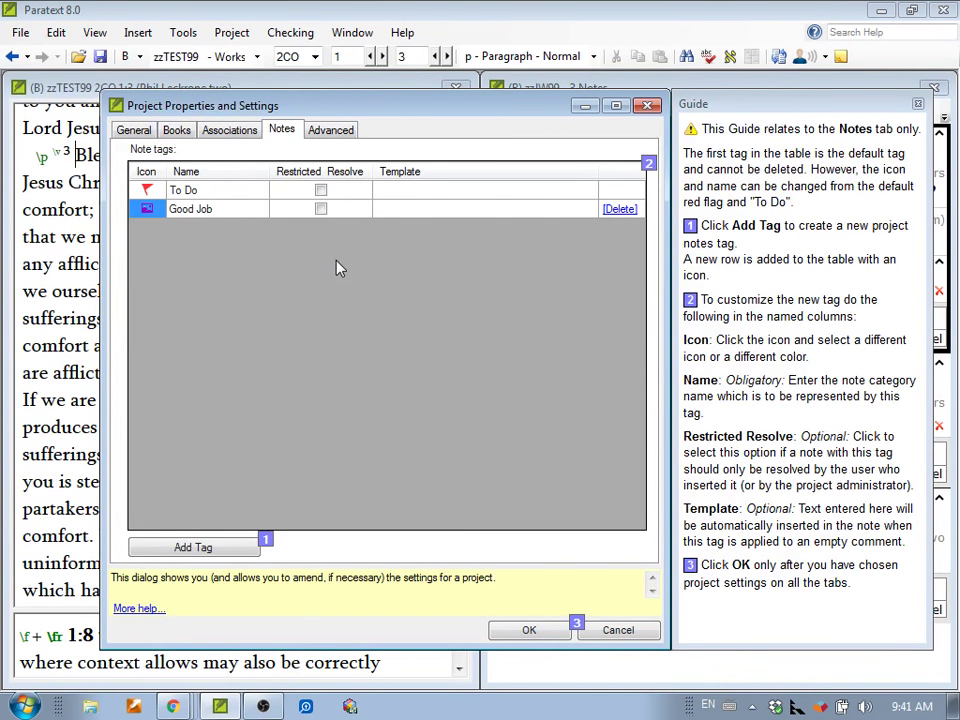
- Add another note tag and view its icon choices, keeping its default name and icon
click(145, 212)
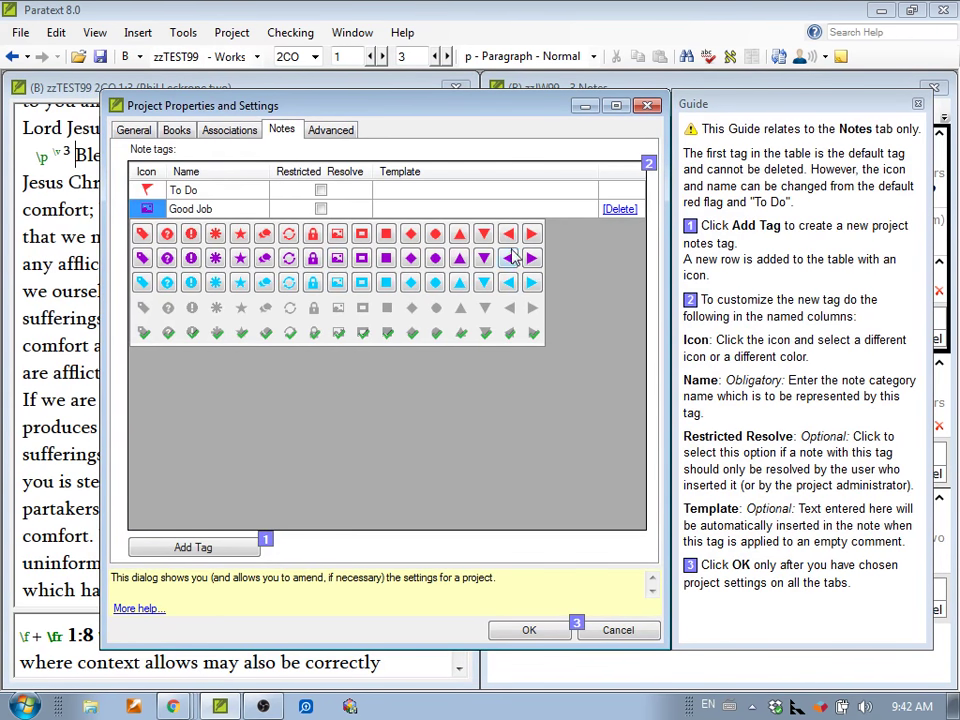
click(189, 547)
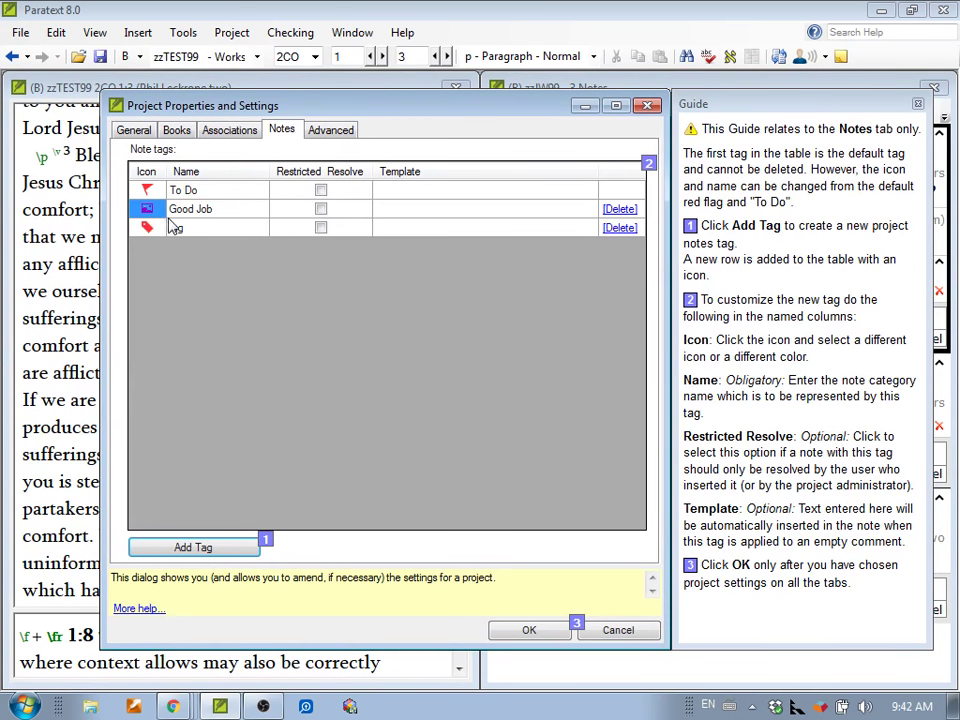
click(145, 228)
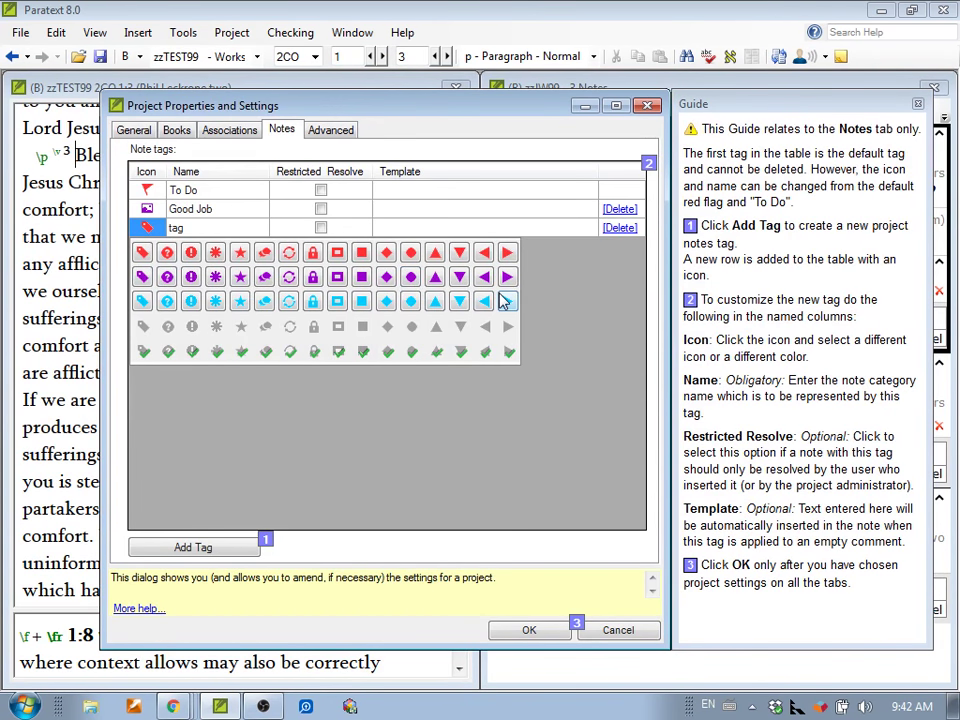
click(563, 285)
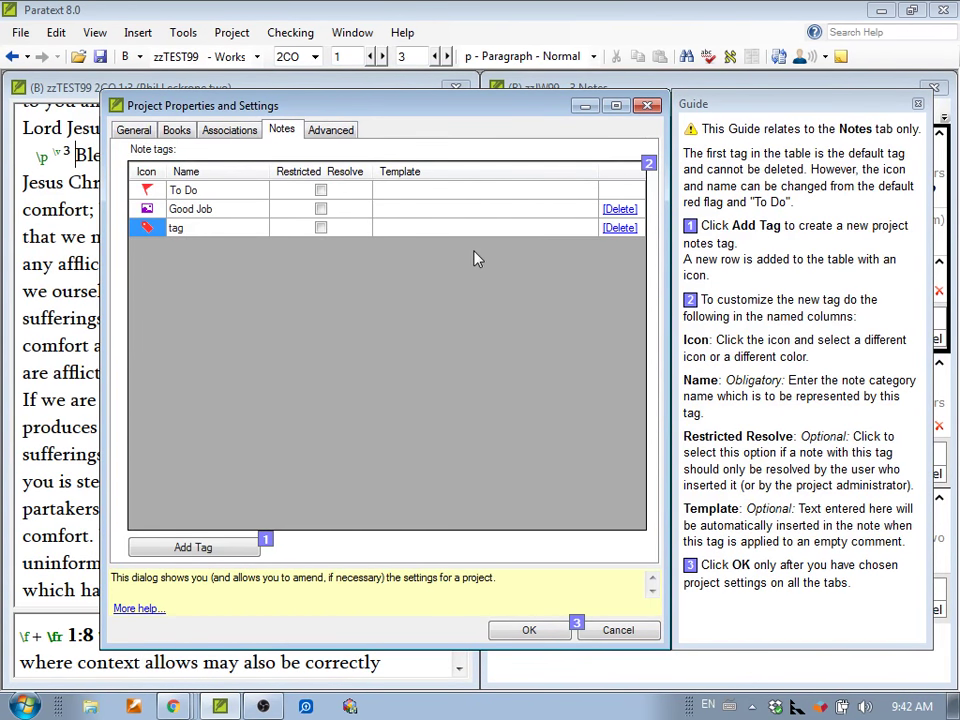
- Set the Good Job tag's template text to "Wow! That was great!" and save the project settings
click(393, 211)
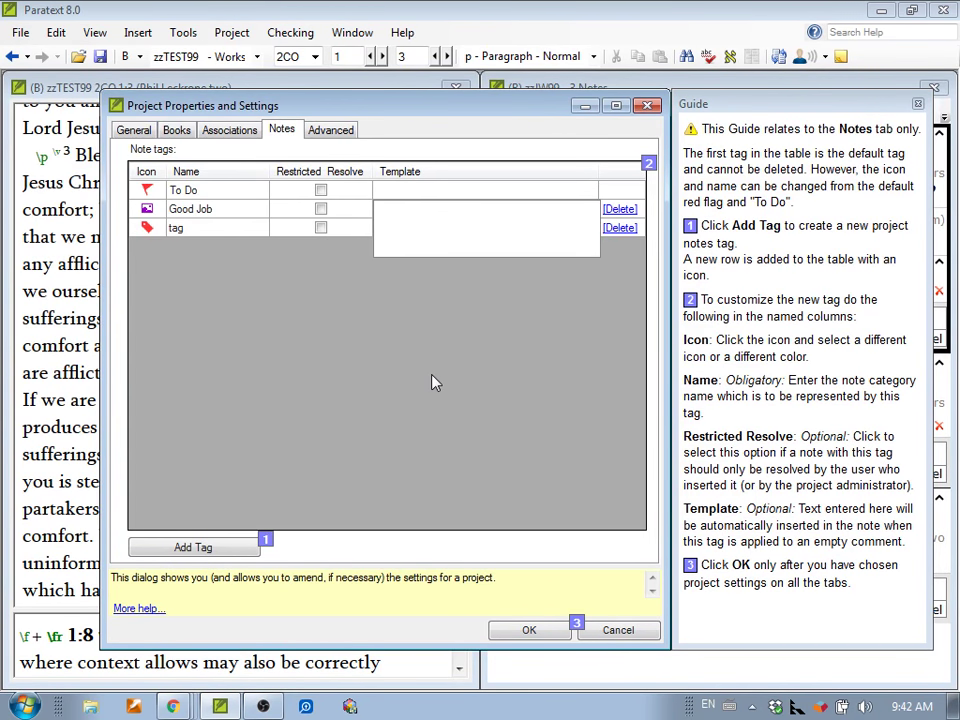
text(Wow! That was great!)
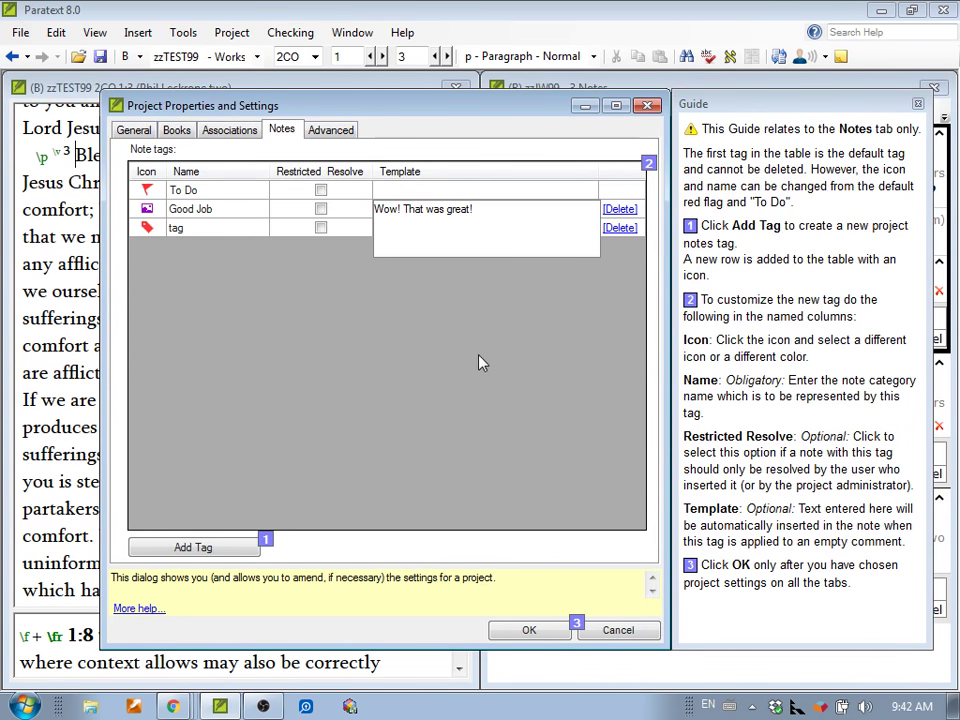
click(521, 634)
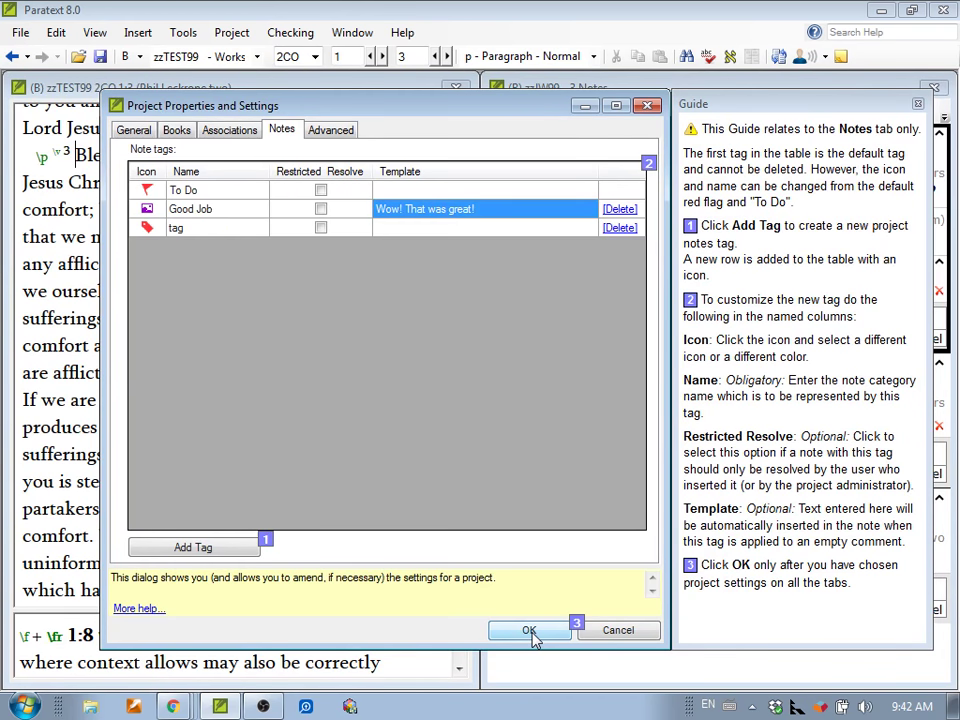
click(533, 634)
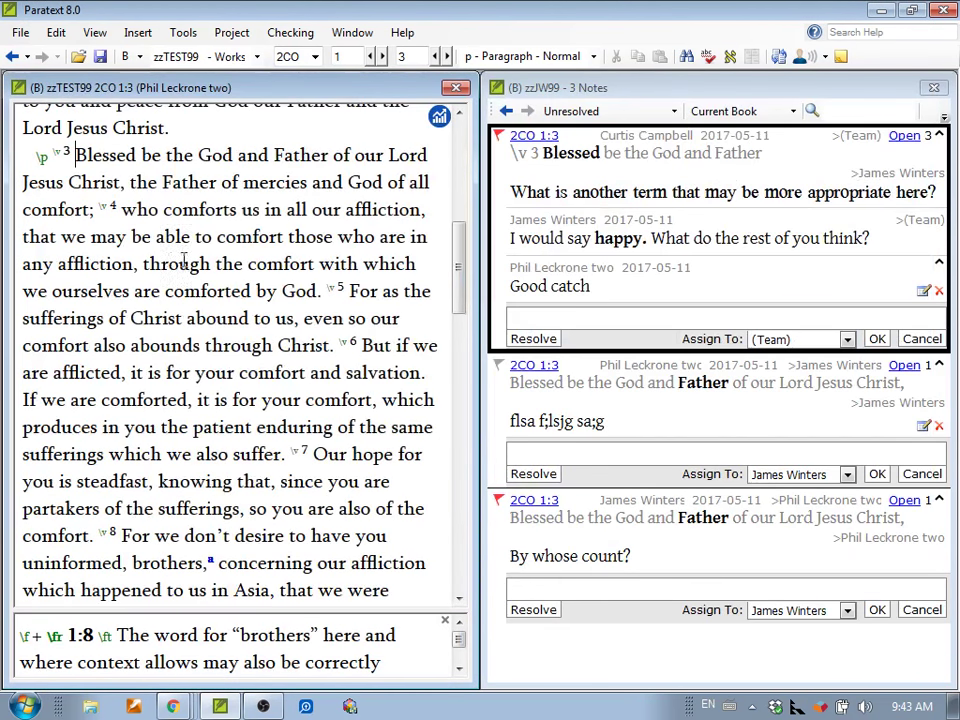
- Insert a note on the first "Father" in 2CO 1:3 with the Good Job tag and the text "Wow! That was great!"
double_click(318, 156)
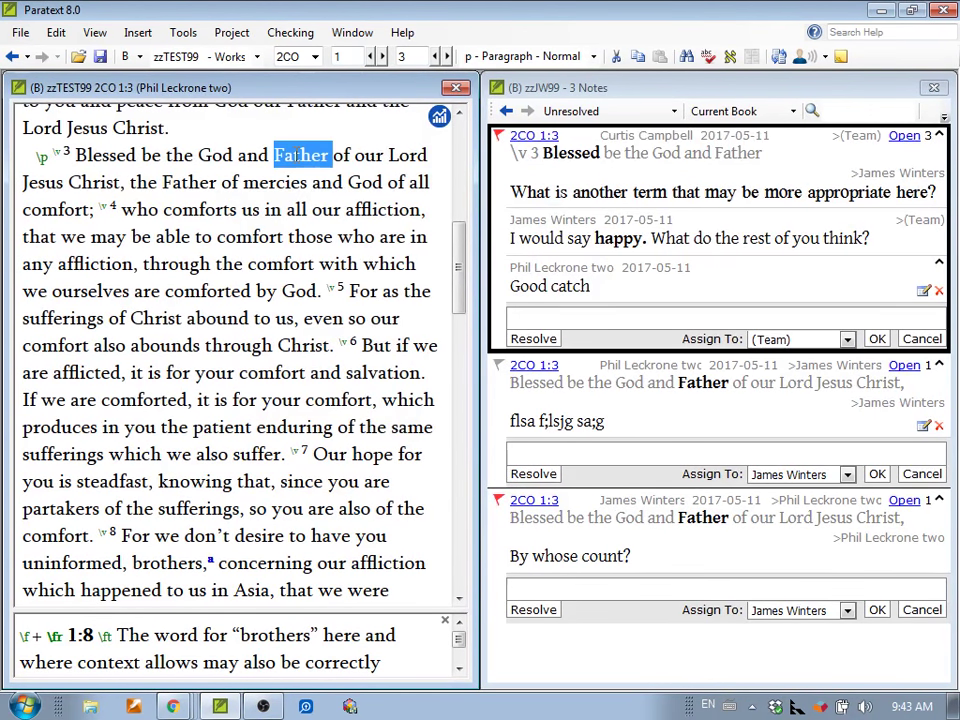
right_click(321, 156)
click(359, 166)
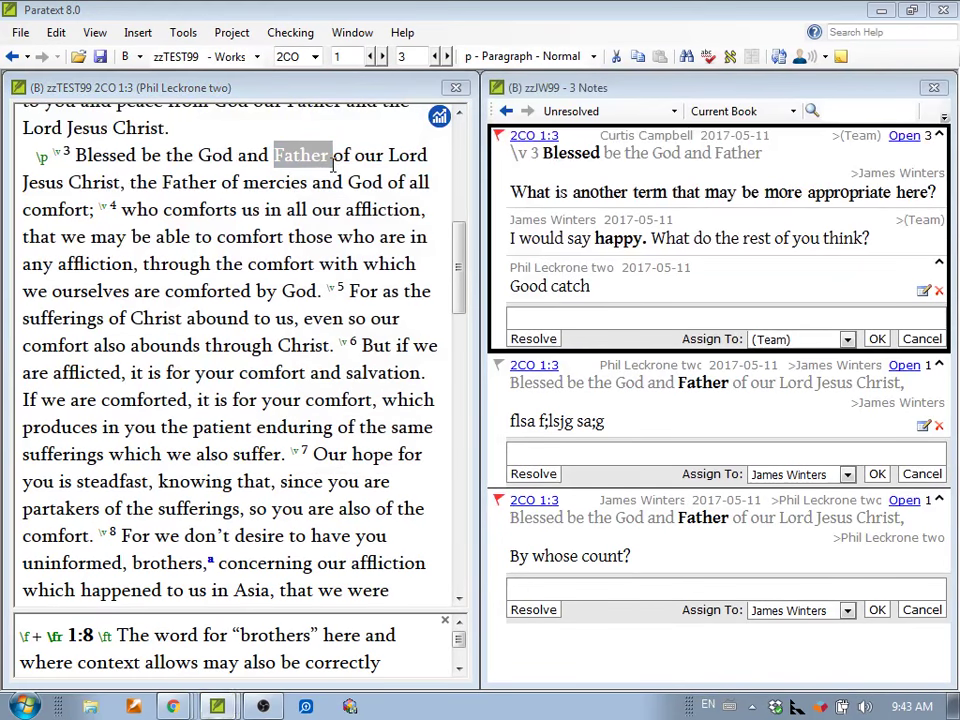
drag(776, 122, 368, 94)
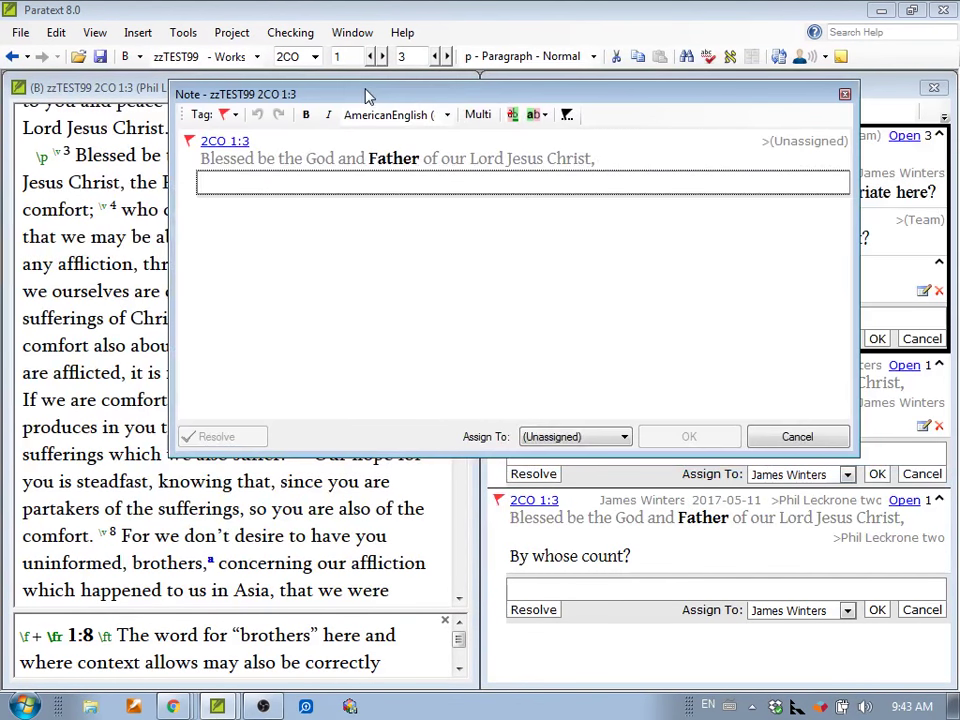
click(233, 114)
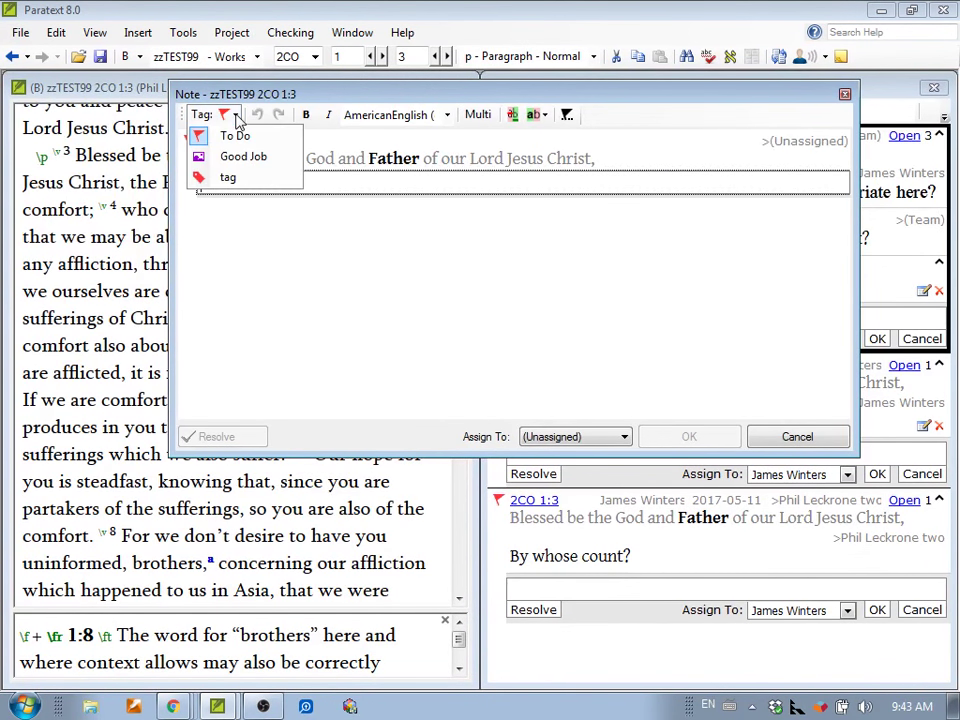
click(238, 157)
text(Wow! That was great!)
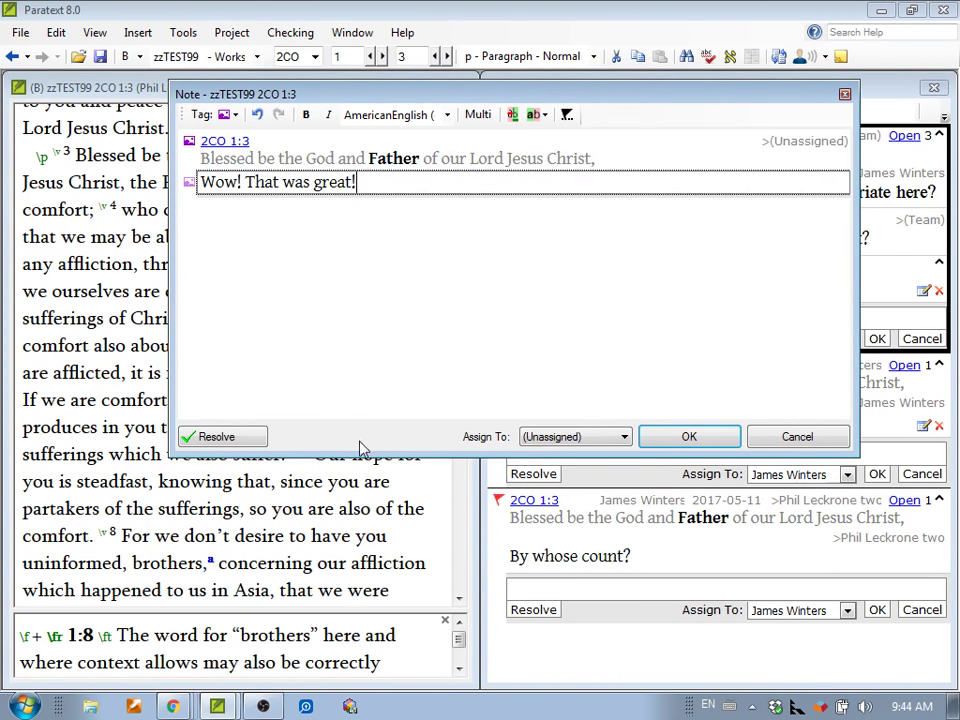
click(691, 438)
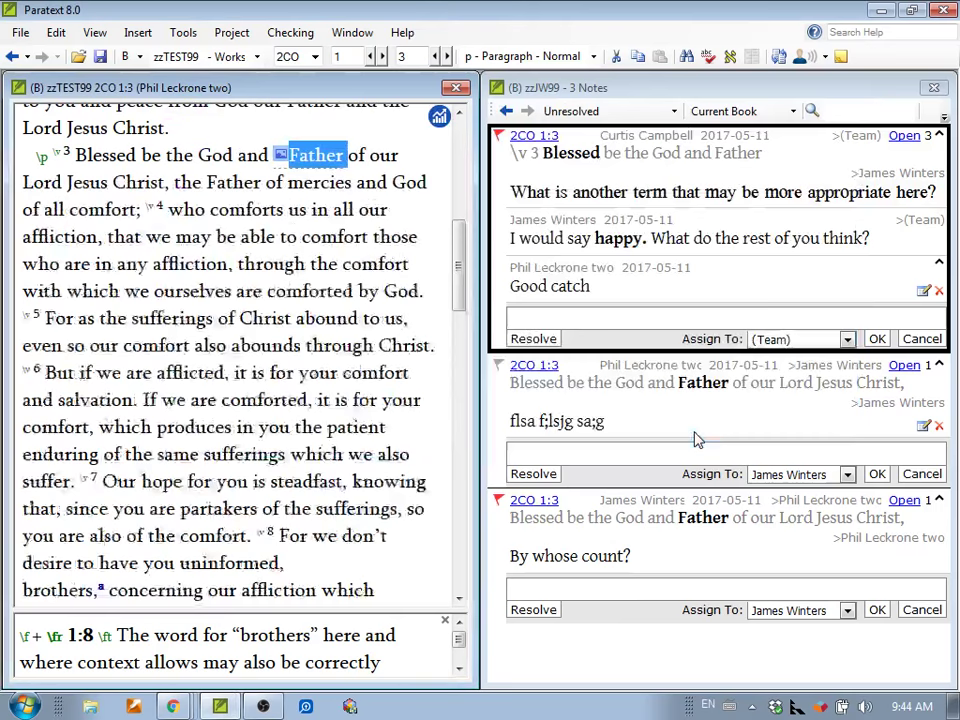
- Reopen the note on "Father" in 2CO 1:3 and change its tag to To Do without adding a comment
click(282, 156)
click(281, 156)
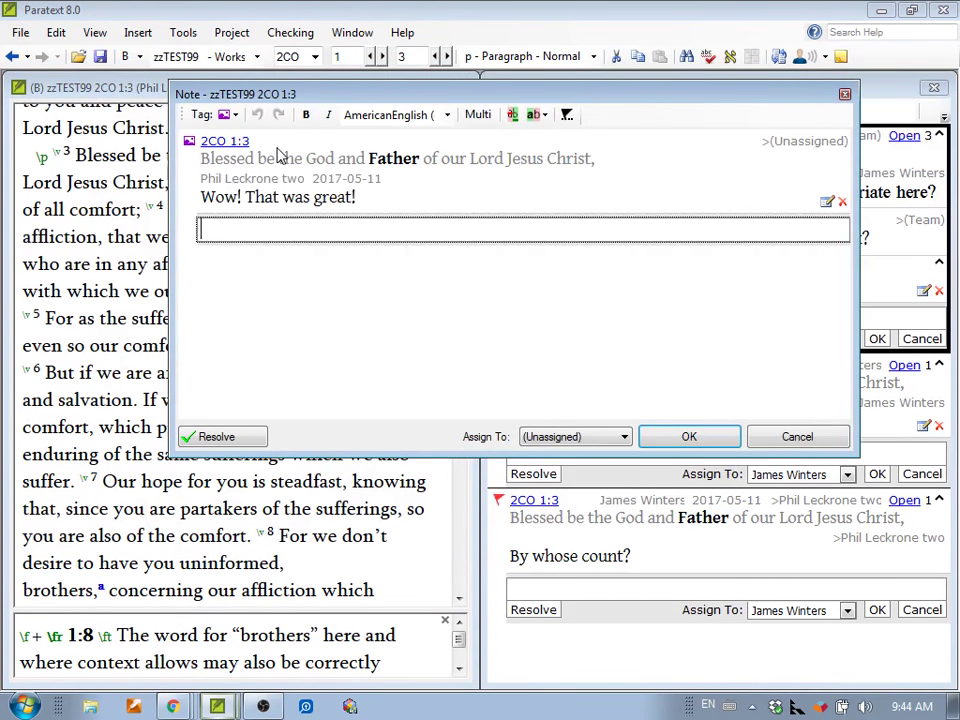
click(238, 115)
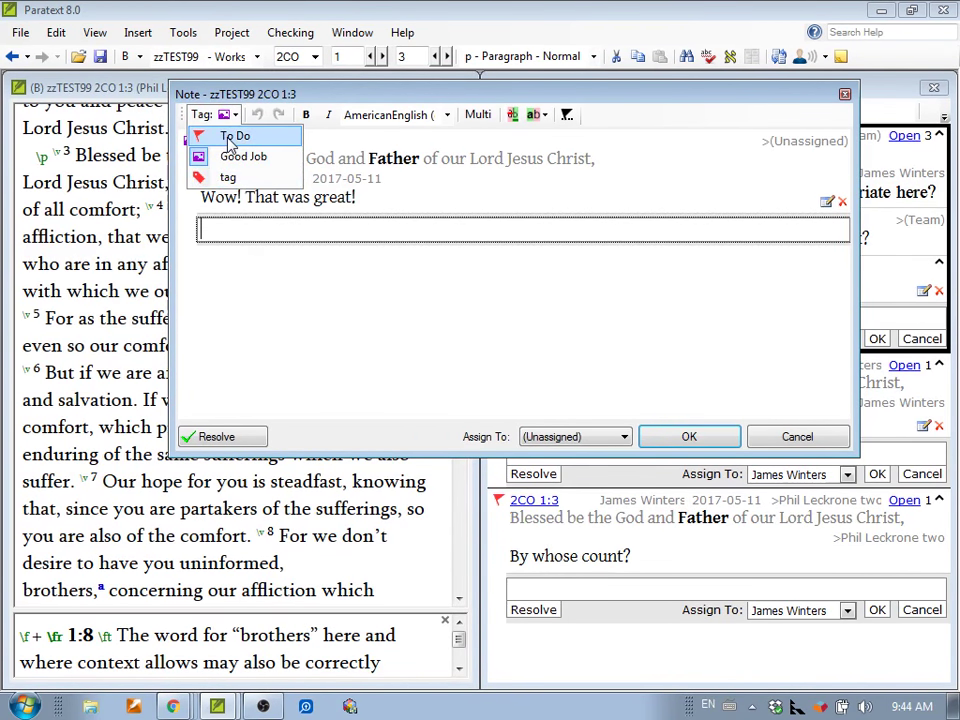
click(228, 136)
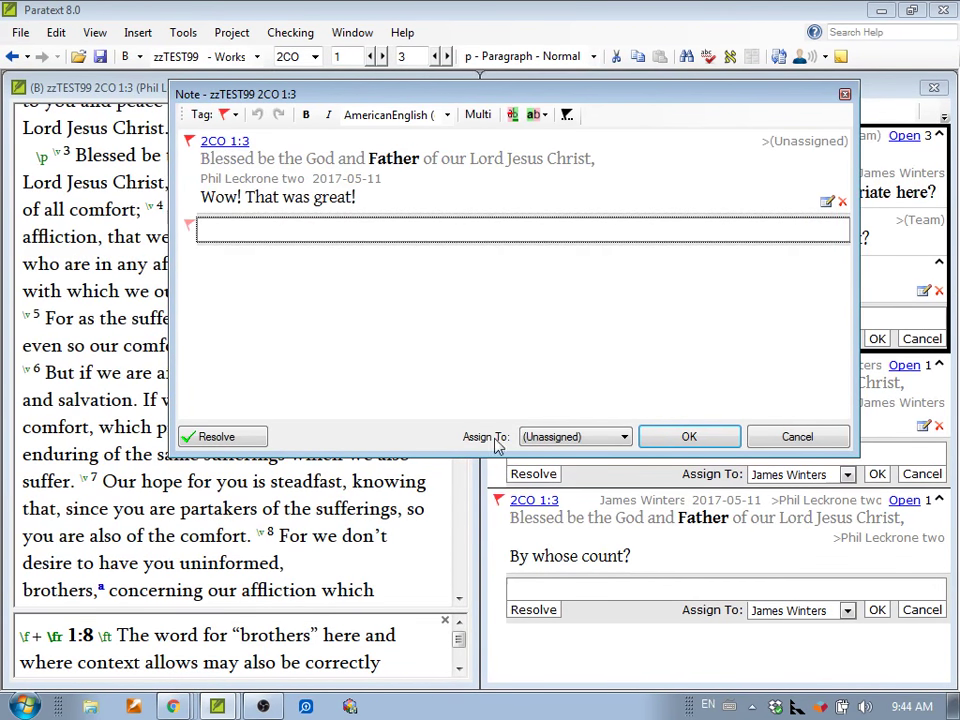
click(689, 437)
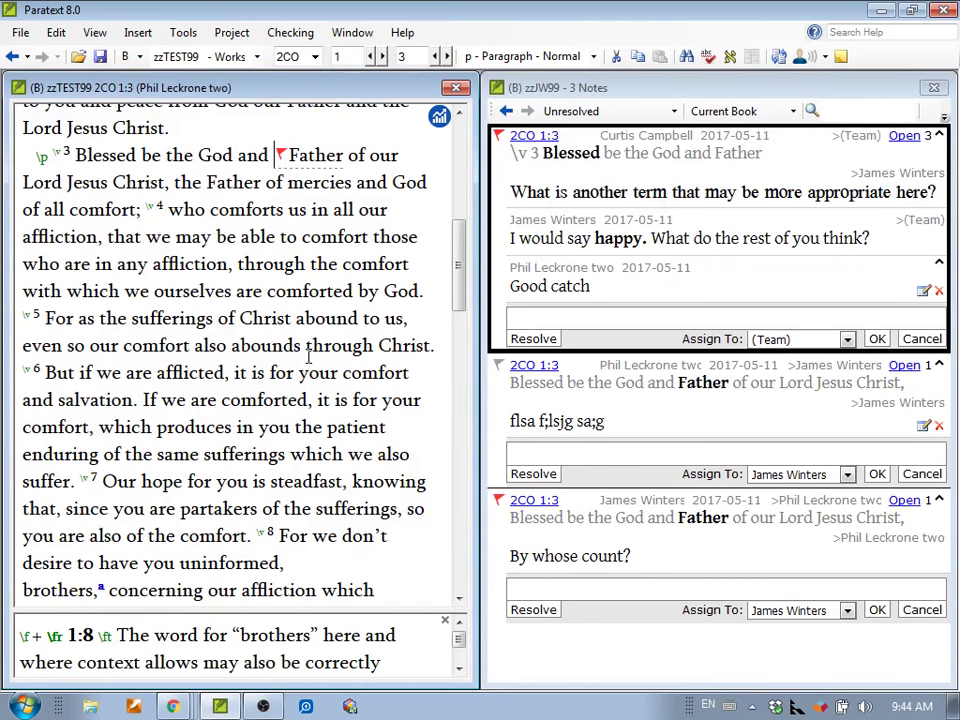
- Set the tag of the "Father" note in 2CO 1:3 back to Good Job, adding the template comment "Wow! That was great!"
click(281, 158)
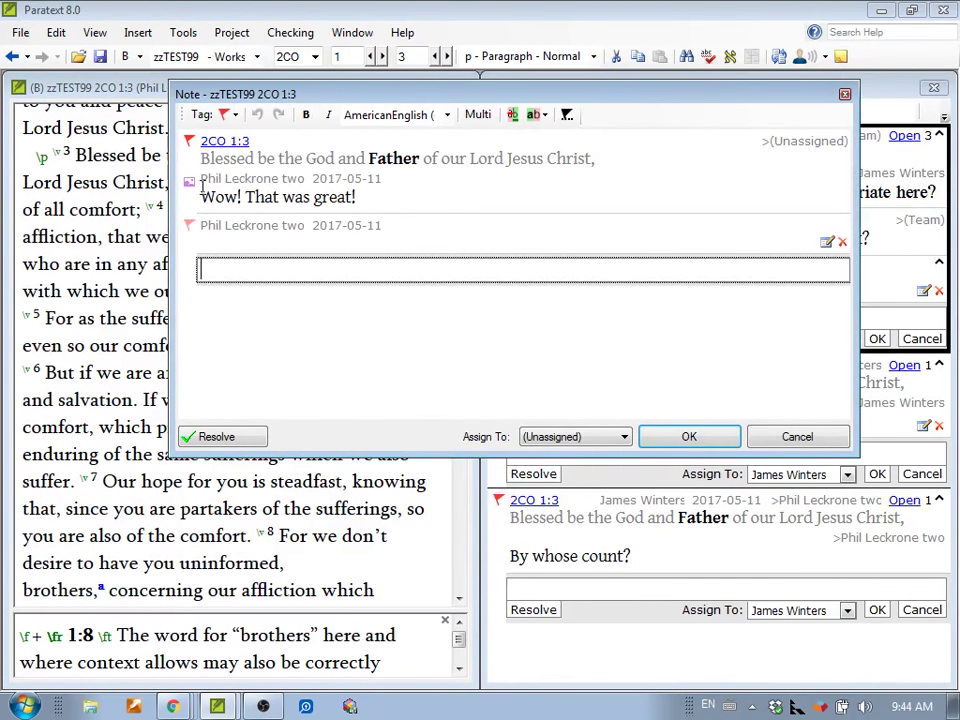
click(193, 193)
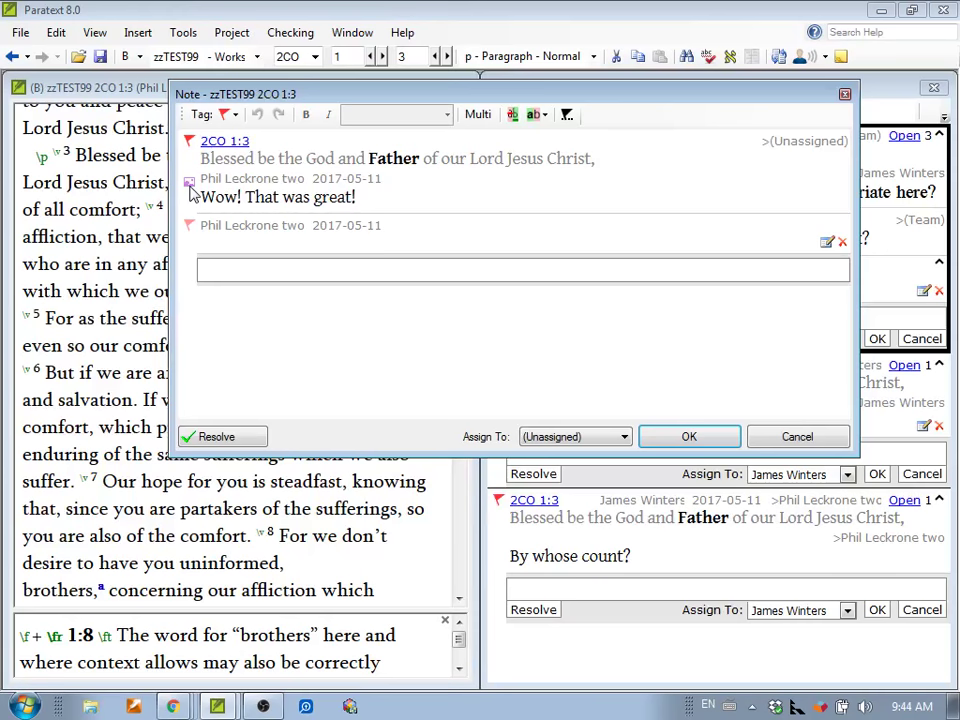
click(226, 114)
click(225, 133)
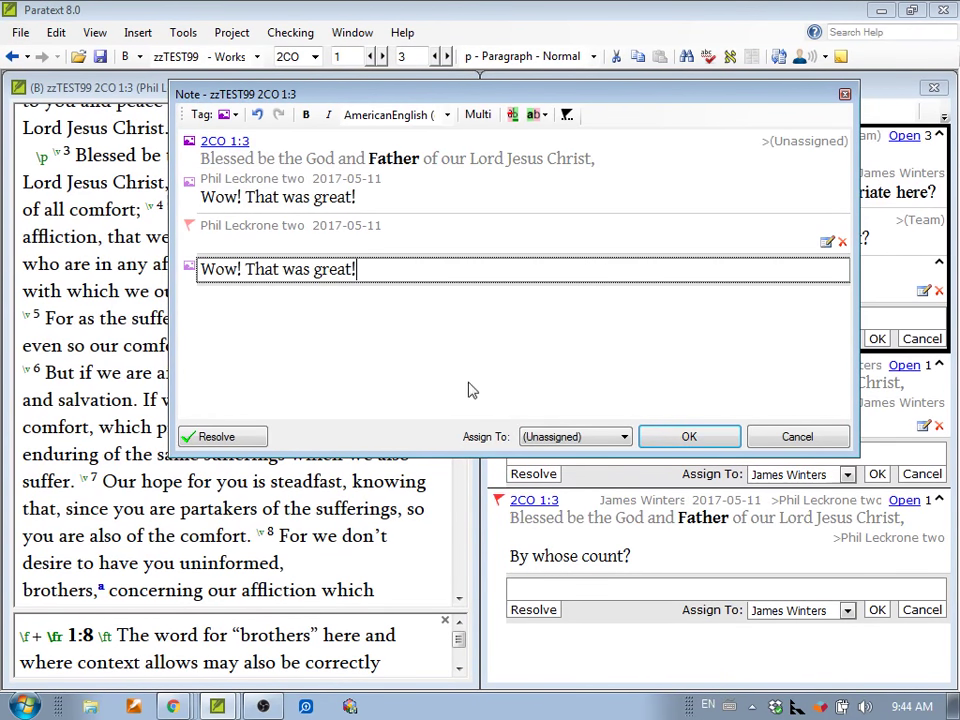
click(685, 437)
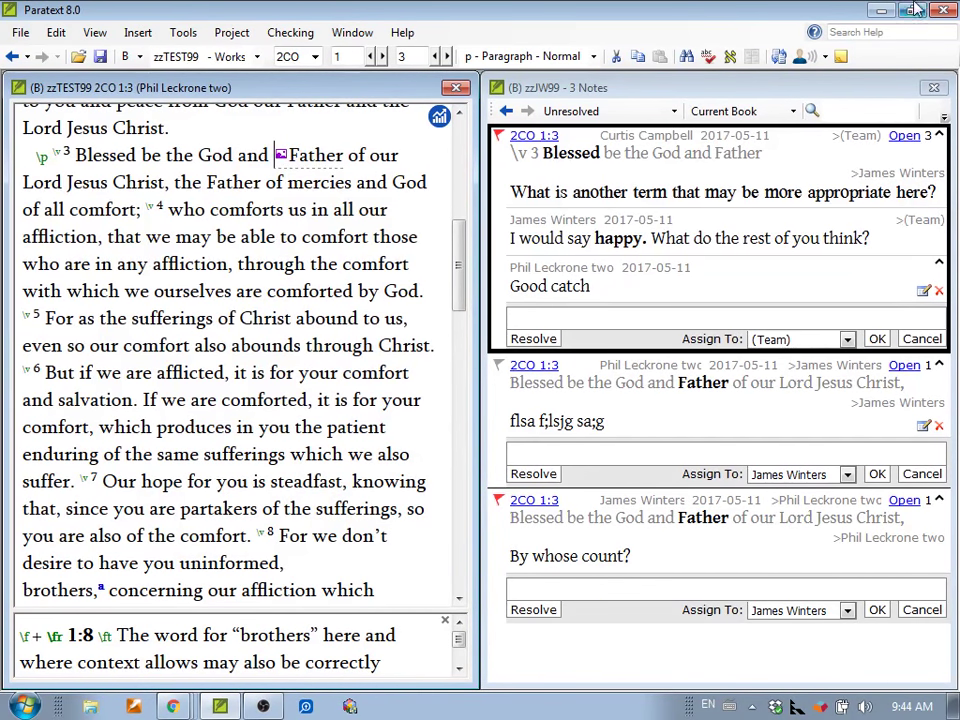
- Close the zzJW99 notes list and open the notes list of the zzTEST99 project
click(933, 88)
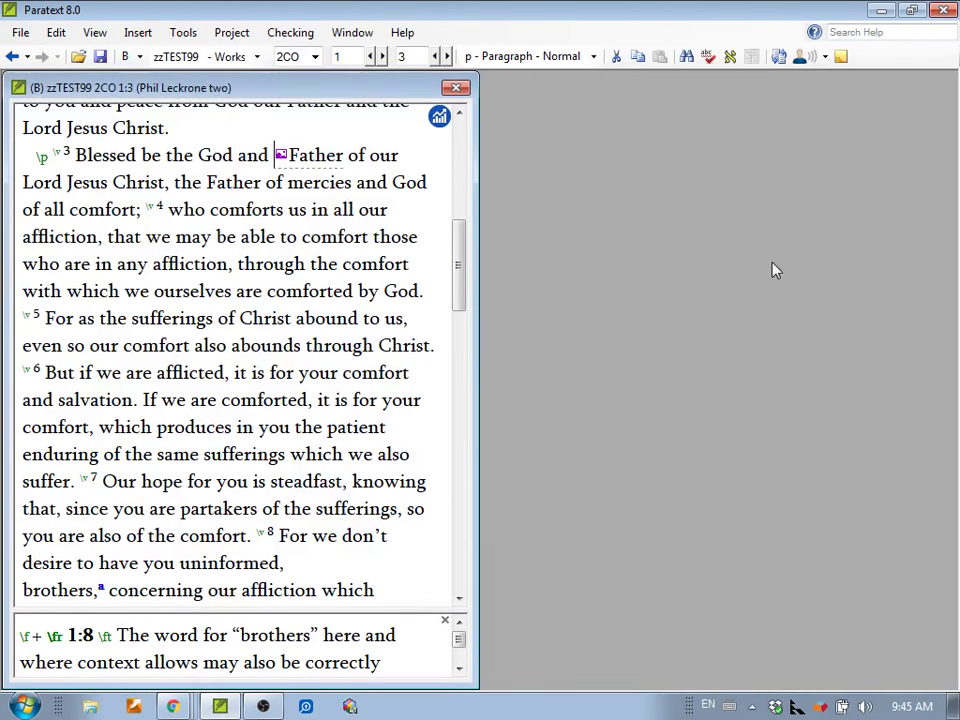
click(20, 32)
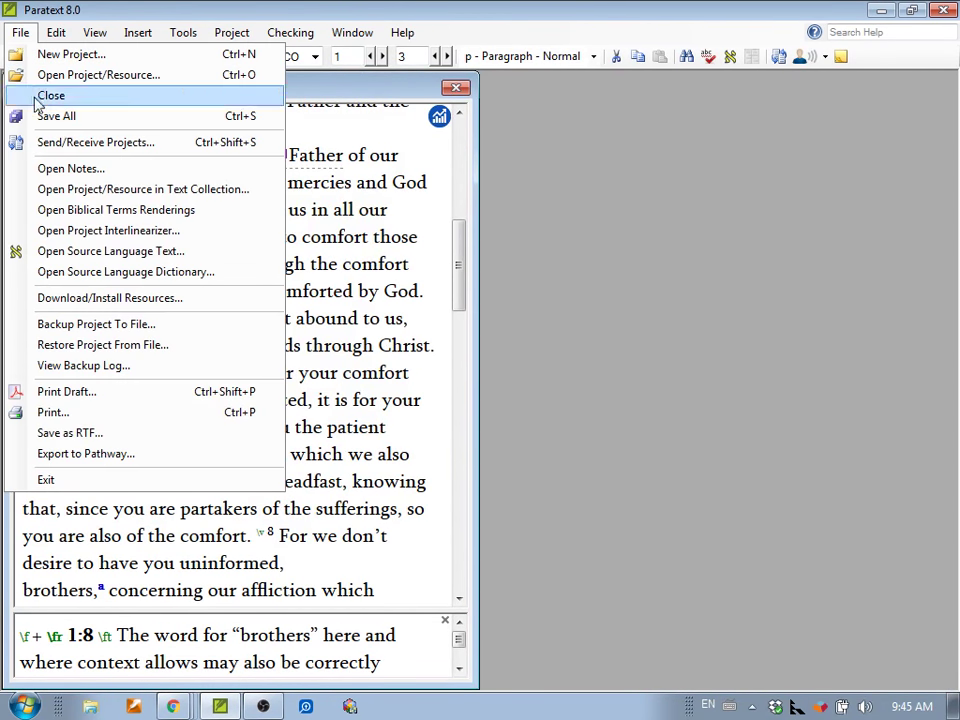
click(50, 168)
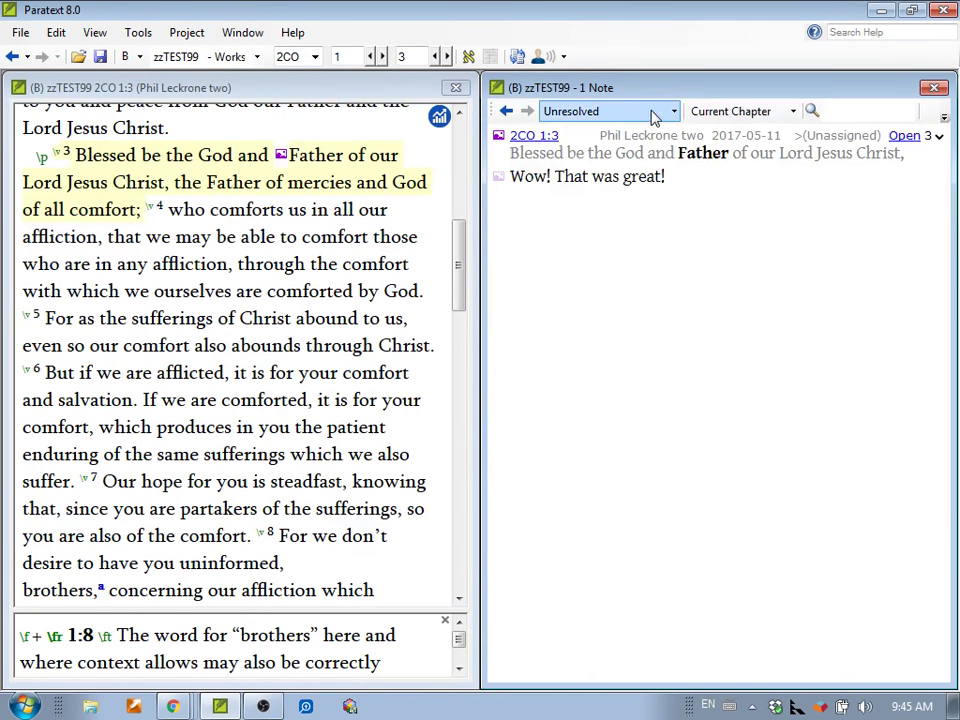
- Filter the zzTEST99 notes list by the Good Job tag, followed by the To Do tag
click(654, 113)
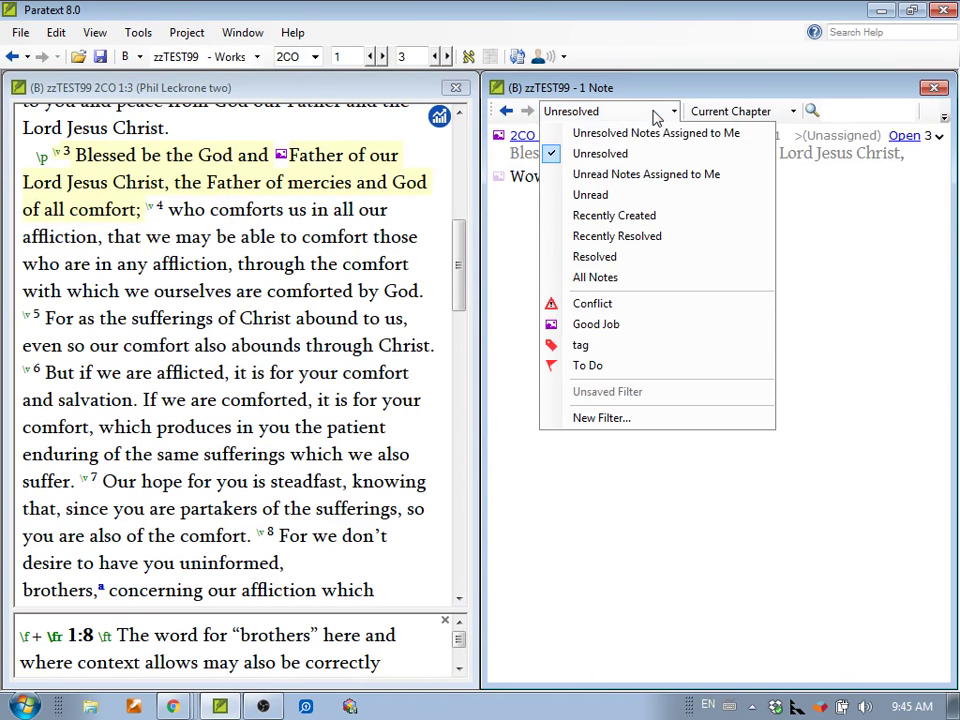
click(628, 326)
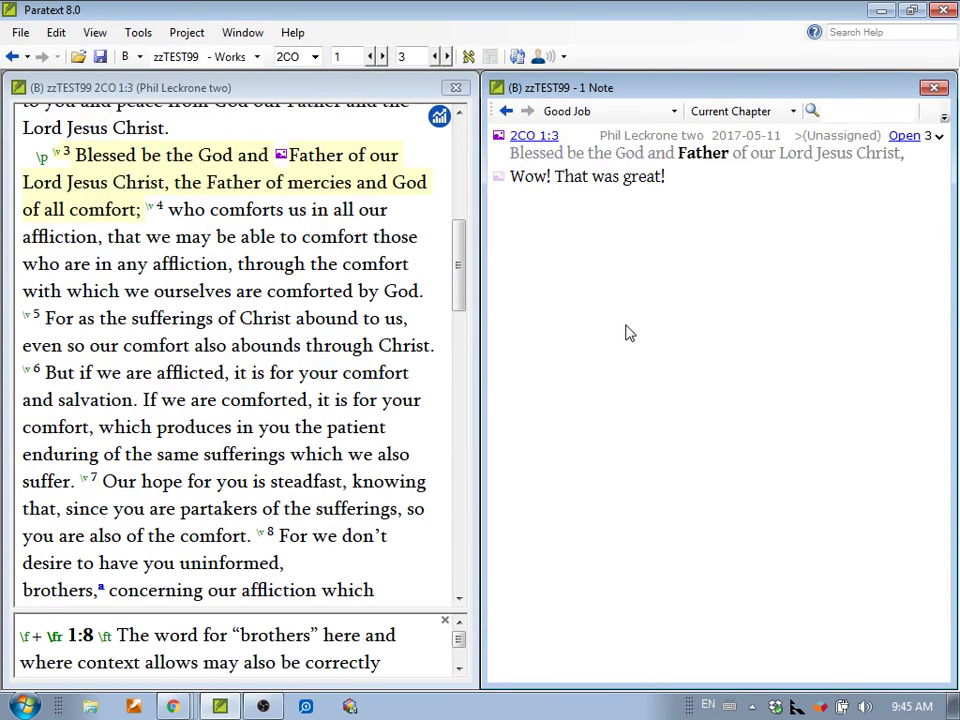
click(580, 112)
click(575, 367)
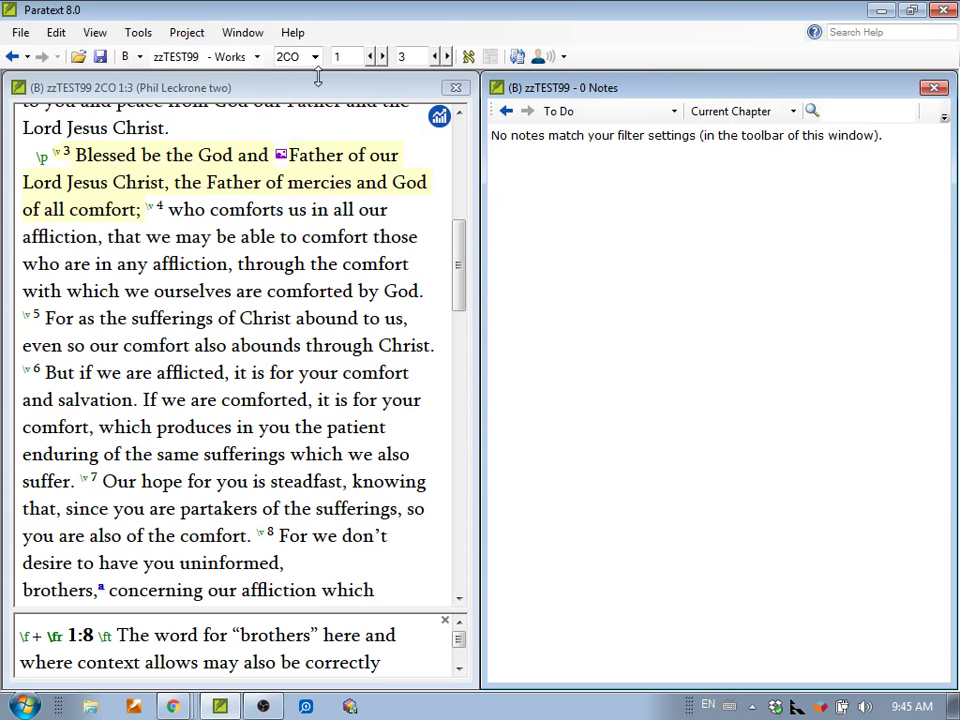
- Examine the zzTEST99 project plan's checks for the stages assigned to unresolved notes of each tag, leaving the plan unchanged
click(186, 32)
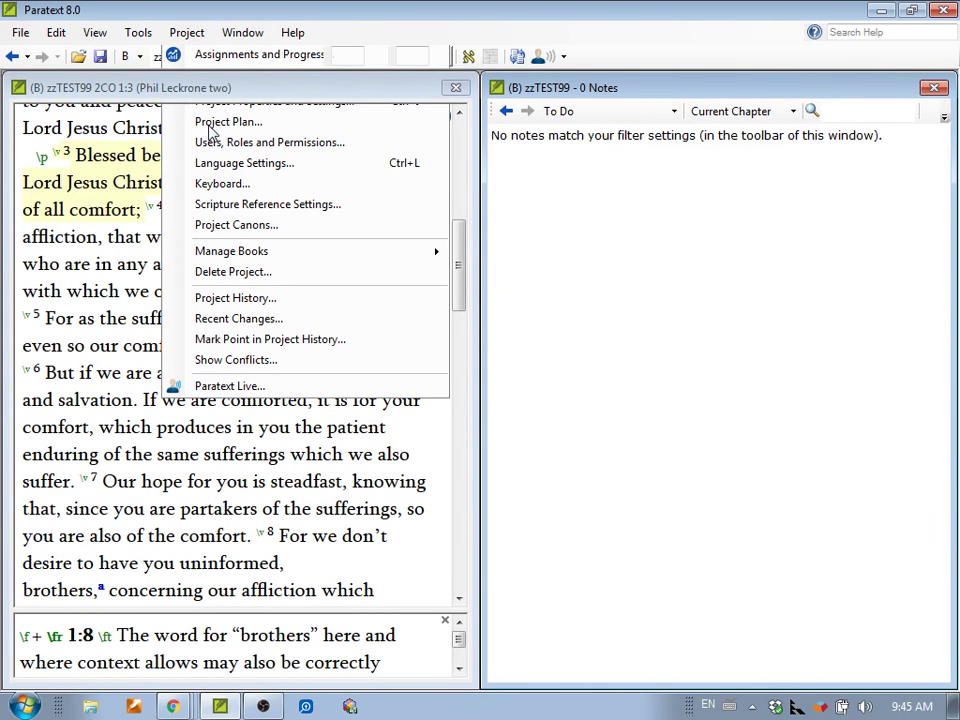
click(212, 122)
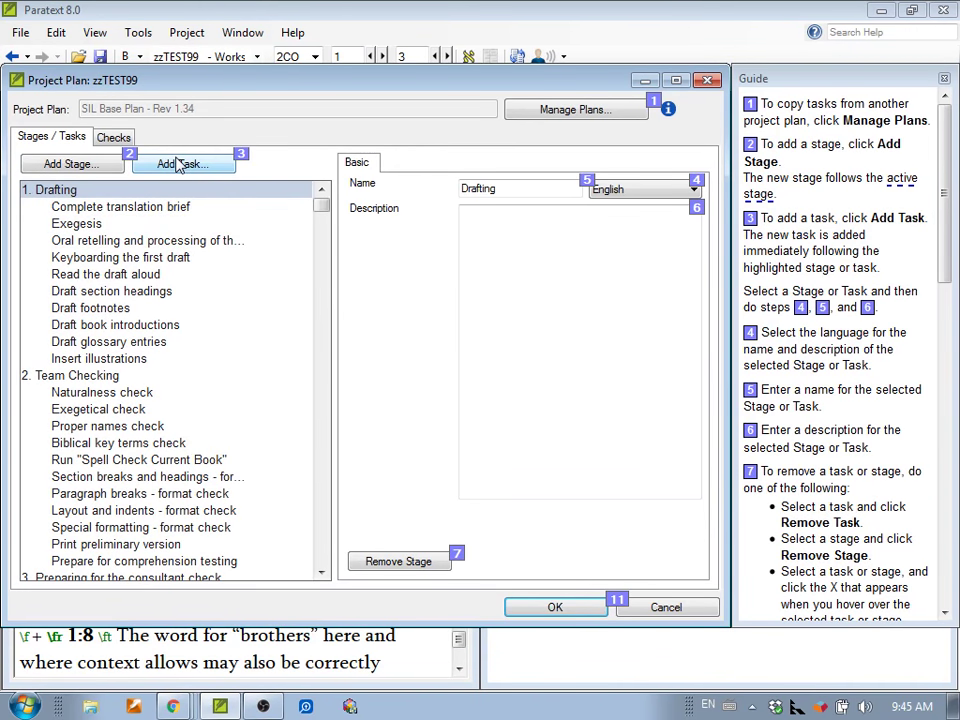
click(114, 136)
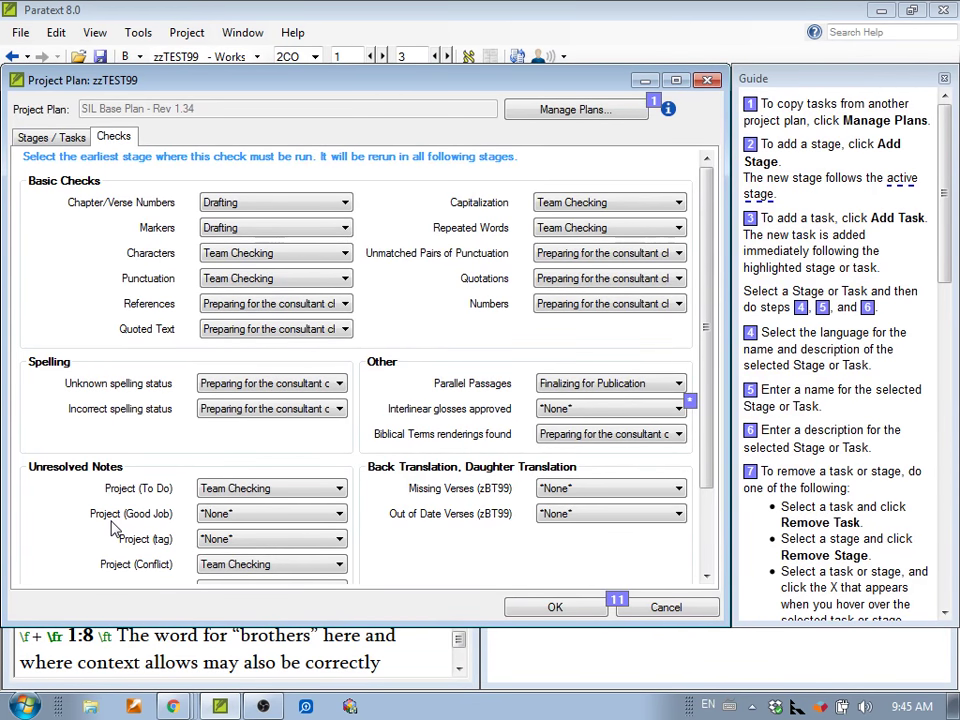
click(648, 612)
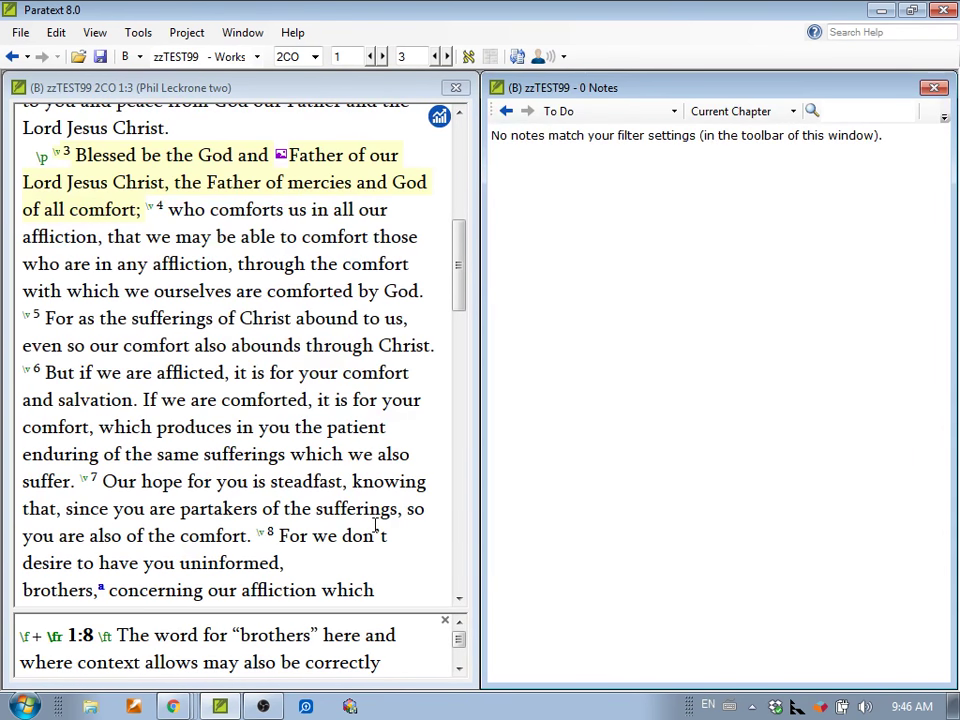
- Create a new project of type Consultant Notes with the language eng (eng) and English versification
click(20, 32)
click(20, 32)
click(20, 32)
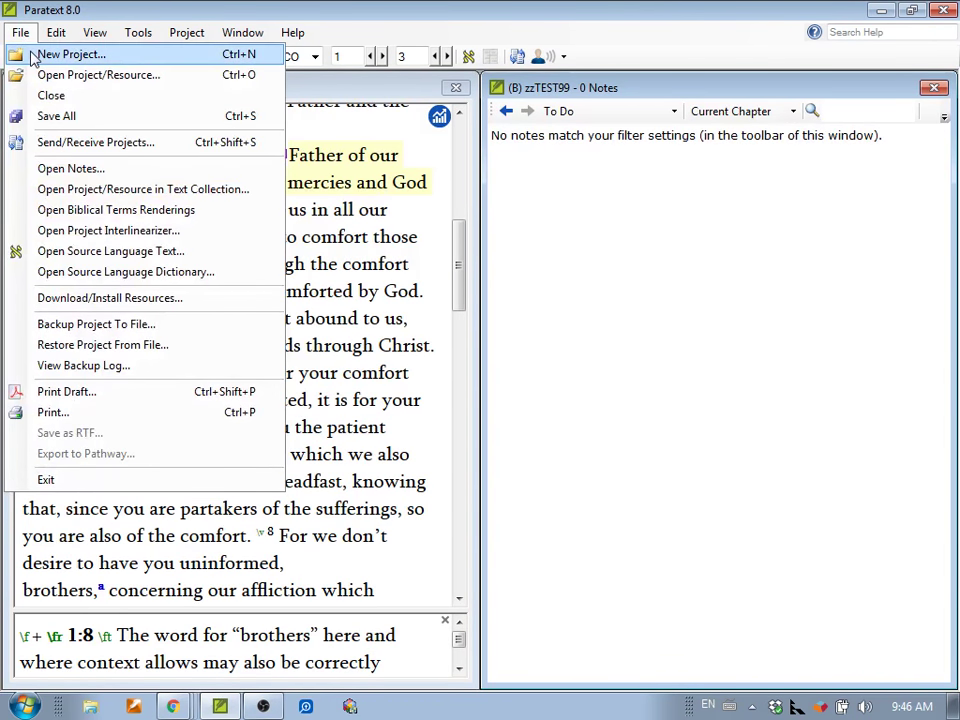
click(36, 54)
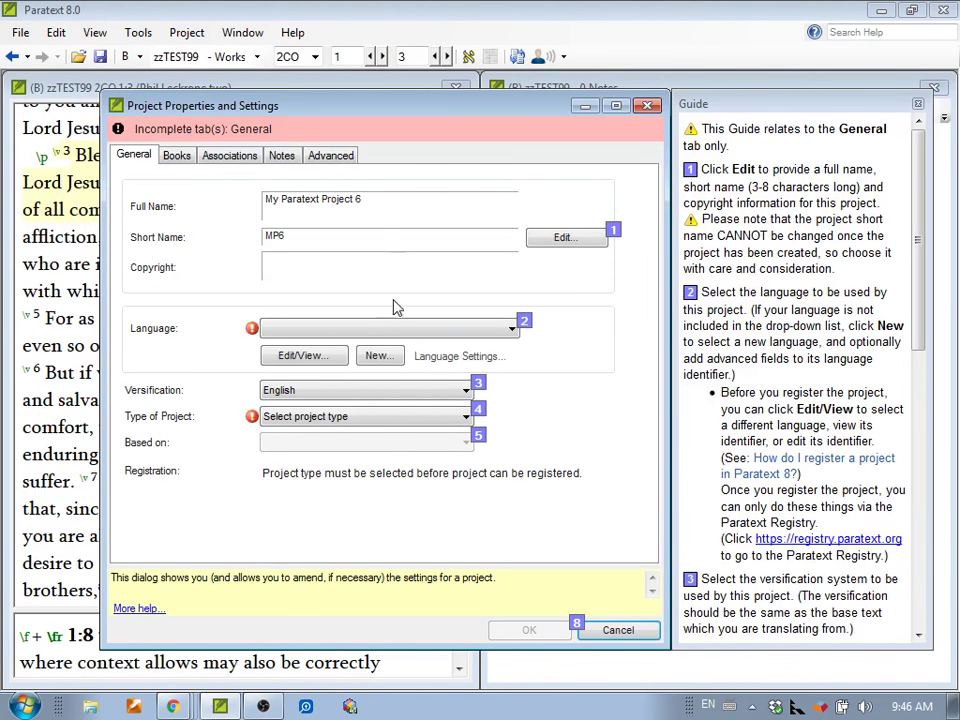
click(274, 418)
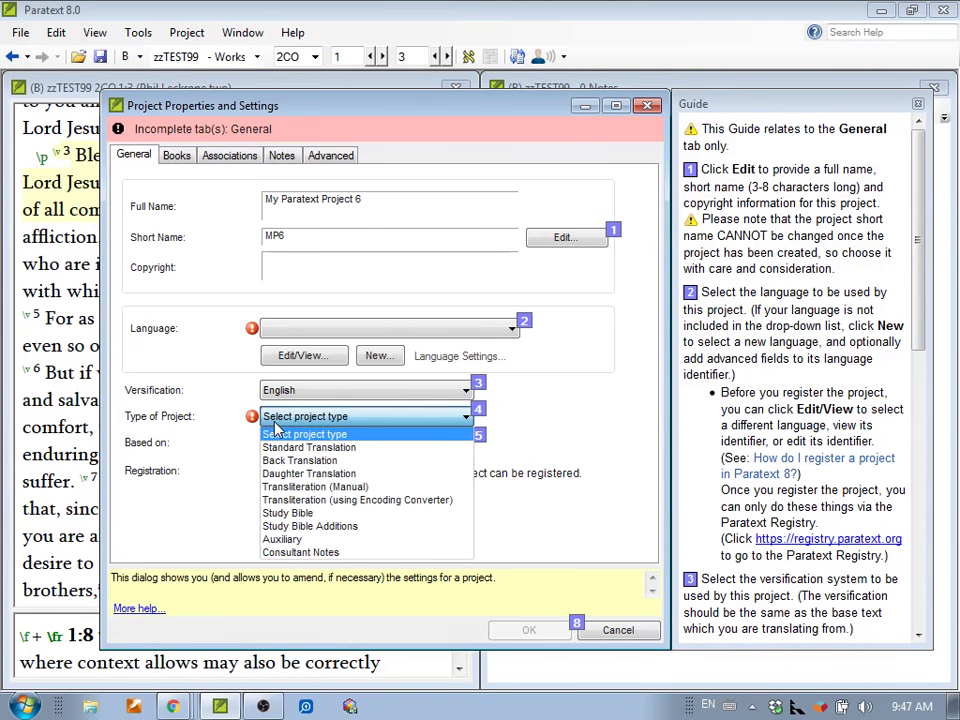
click(284, 553)
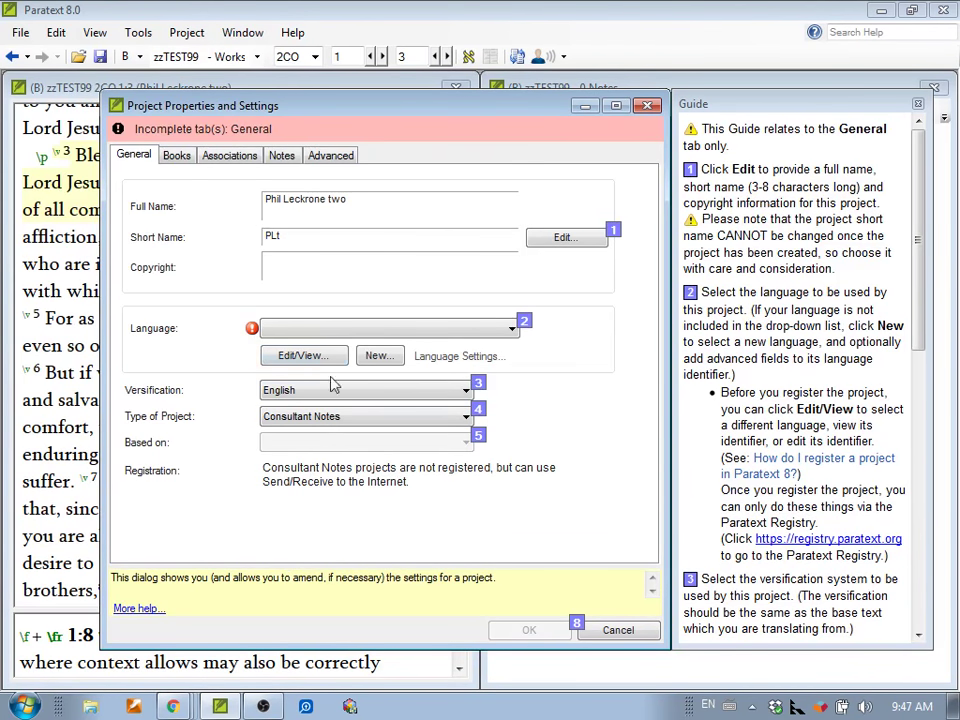
click(335, 329)
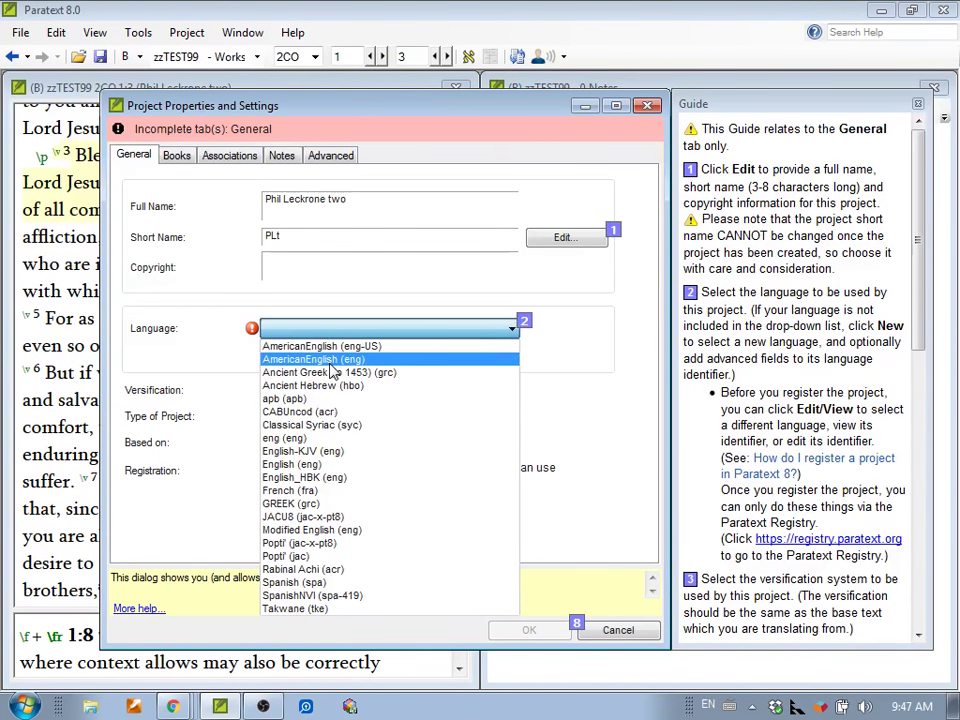
click(313, 441)
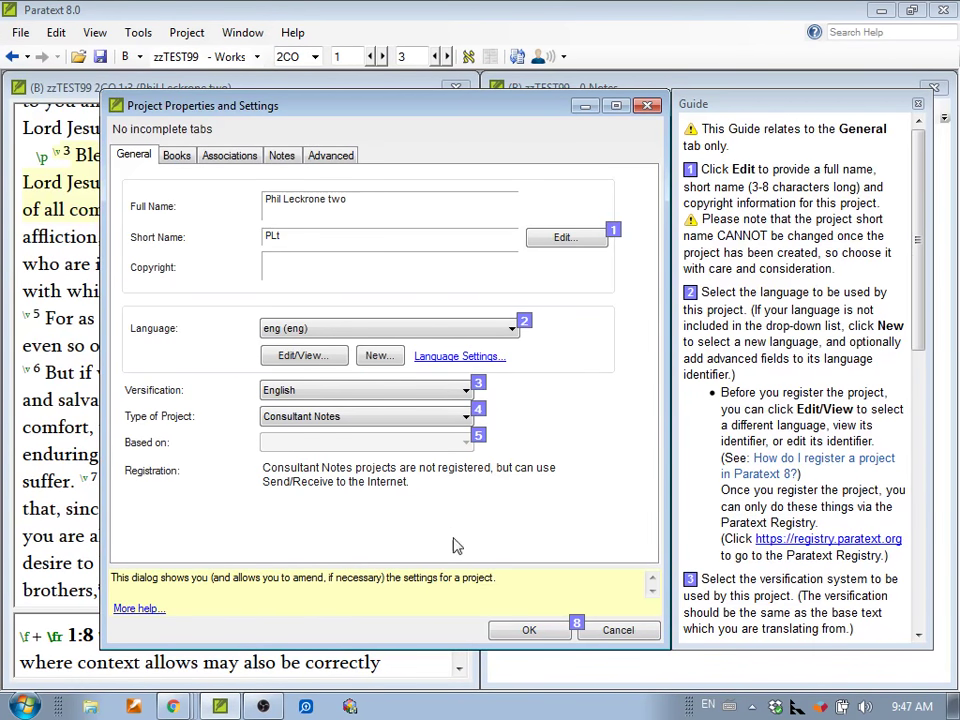
click(528, 632)
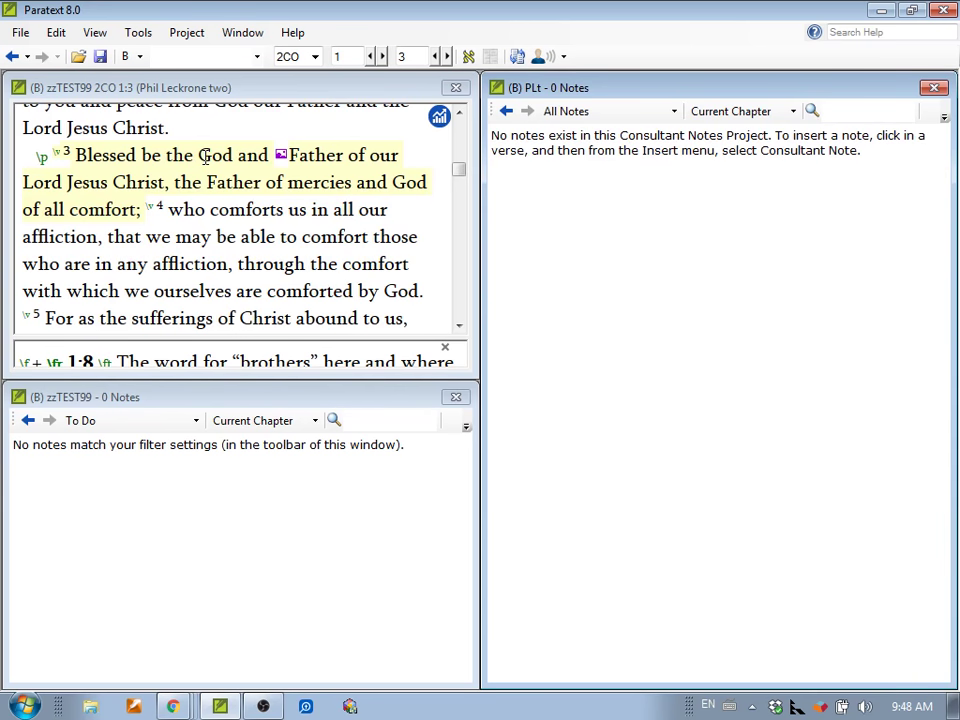
- Insert a consultant note at "God" in zzTEST99 2CO 1:3 with the text "s fslfjs l;jearl;t el;gd l;gjdsl;ty jesrl;gjg d;lghjdsl;y jwerl;y"
click(207, 155)
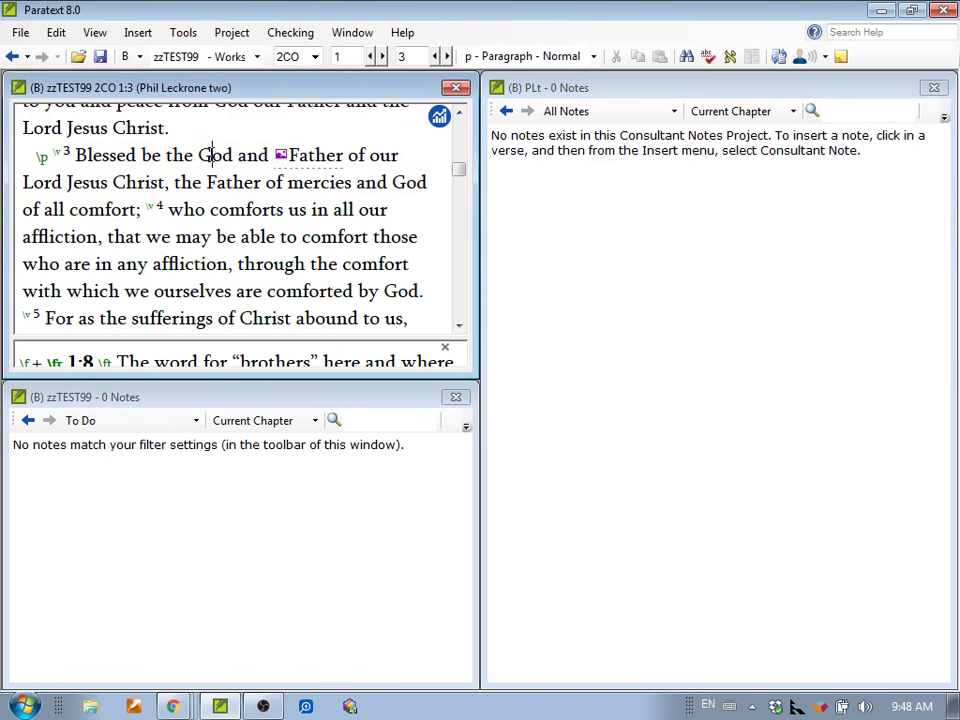
click(137, 33)
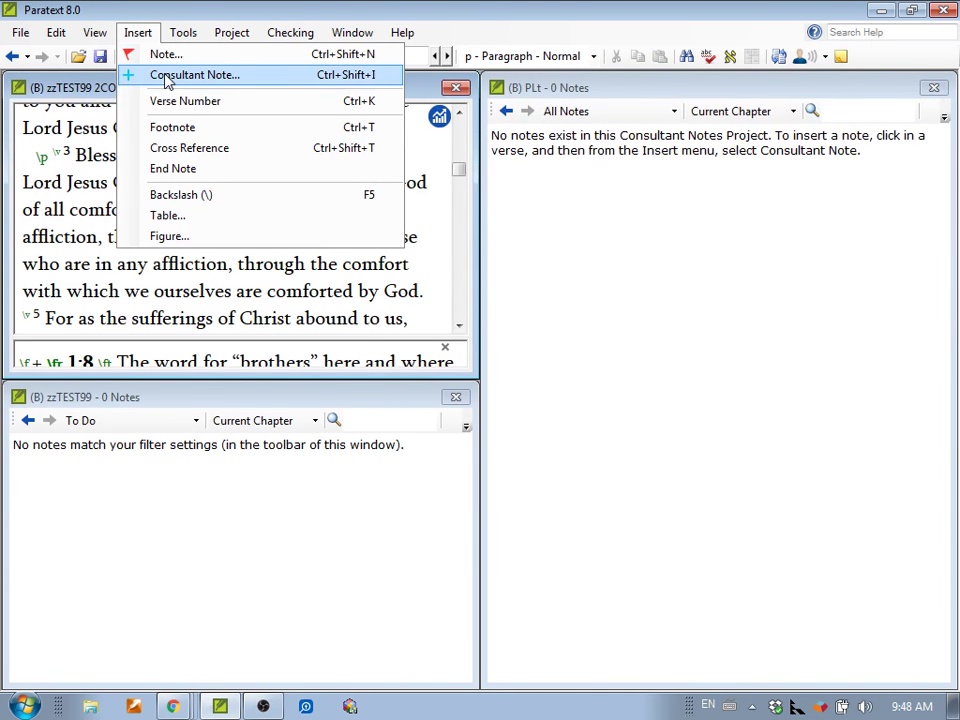
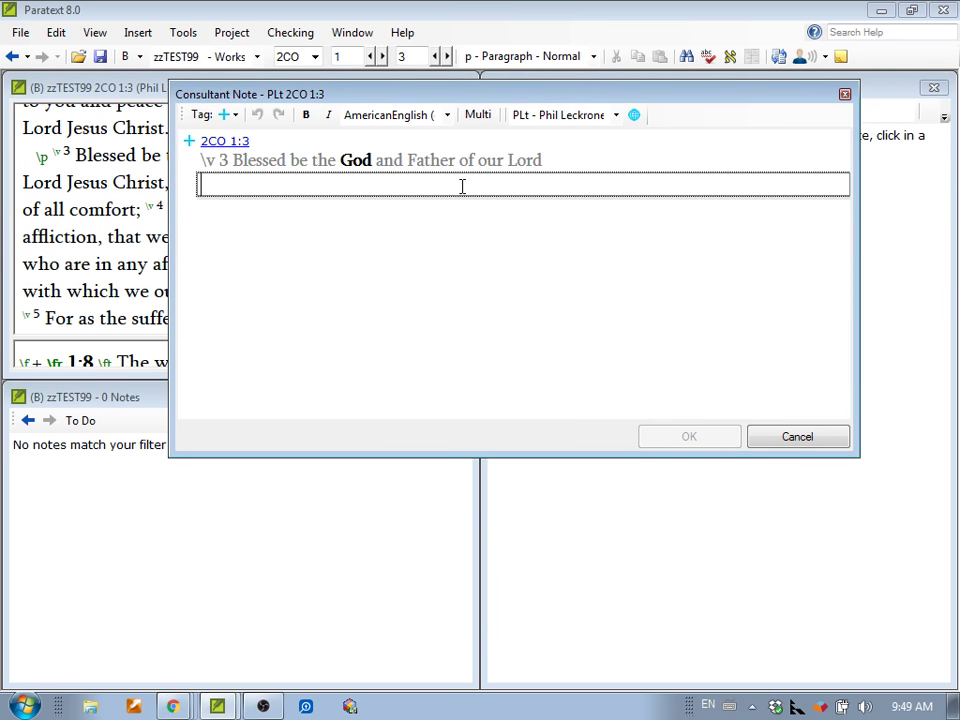
text(s fslfjs l;jearl;t el;gd l;gj)
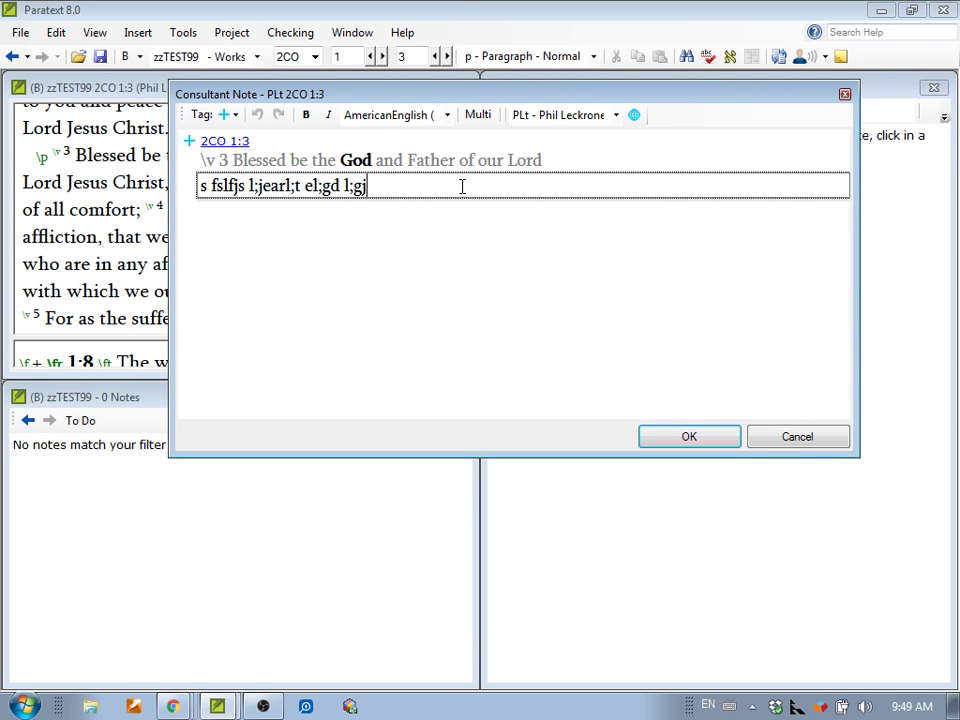
text(dsl;ty jesrl;gjg d;lghjdsl;y jwerl;y)
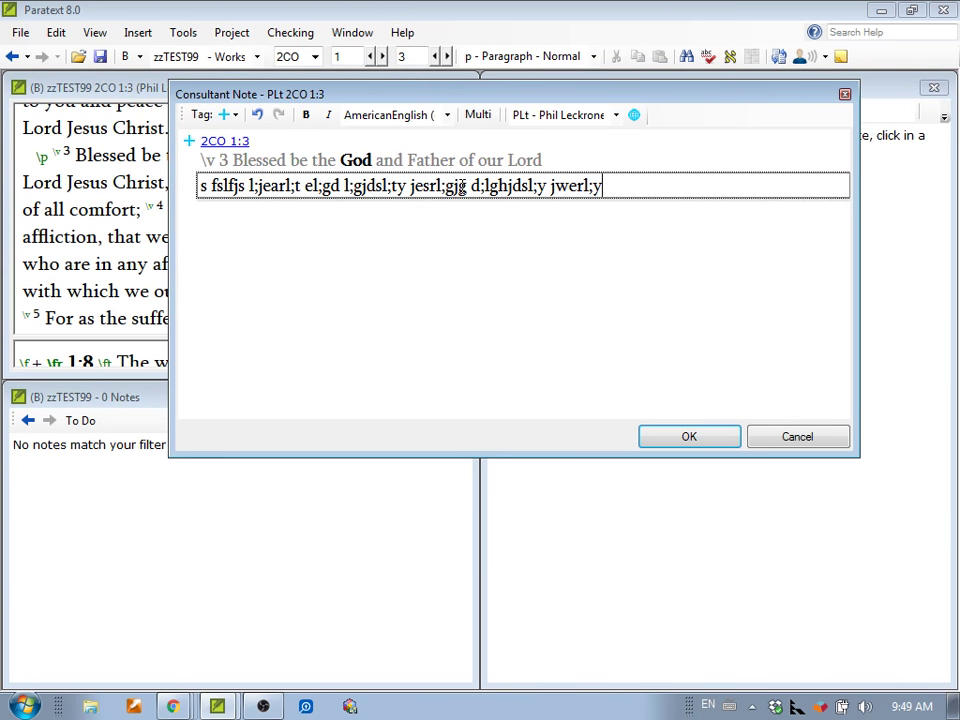
click(686, 442)
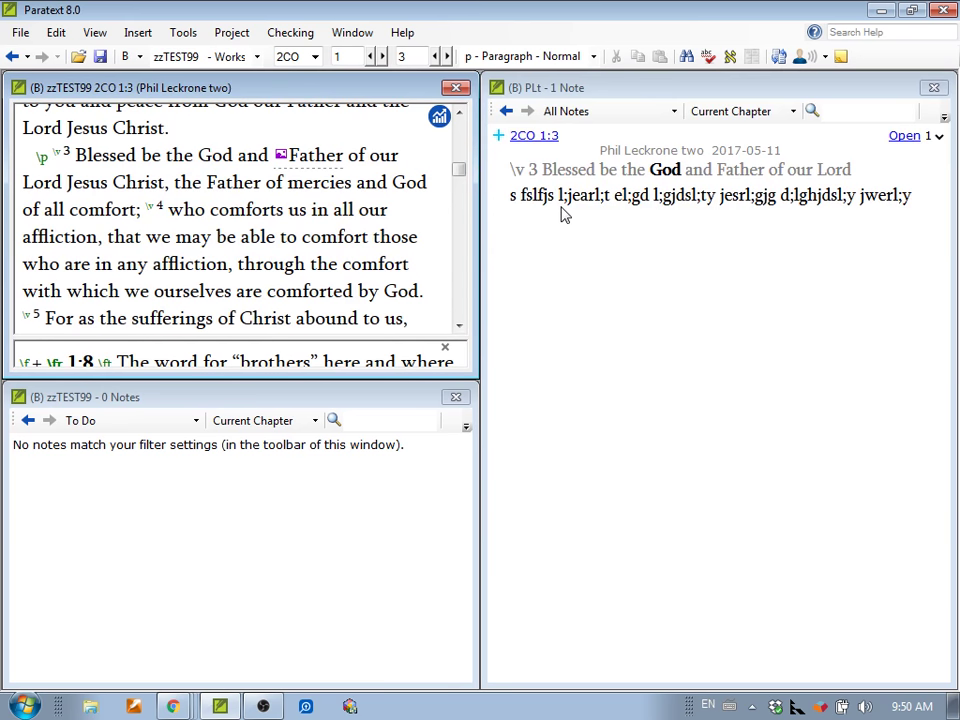
- Review the 2CO 1:3 consultant note in the PLt notes list, opening it and closing it without changes
drag(650, 170, 682, 172)
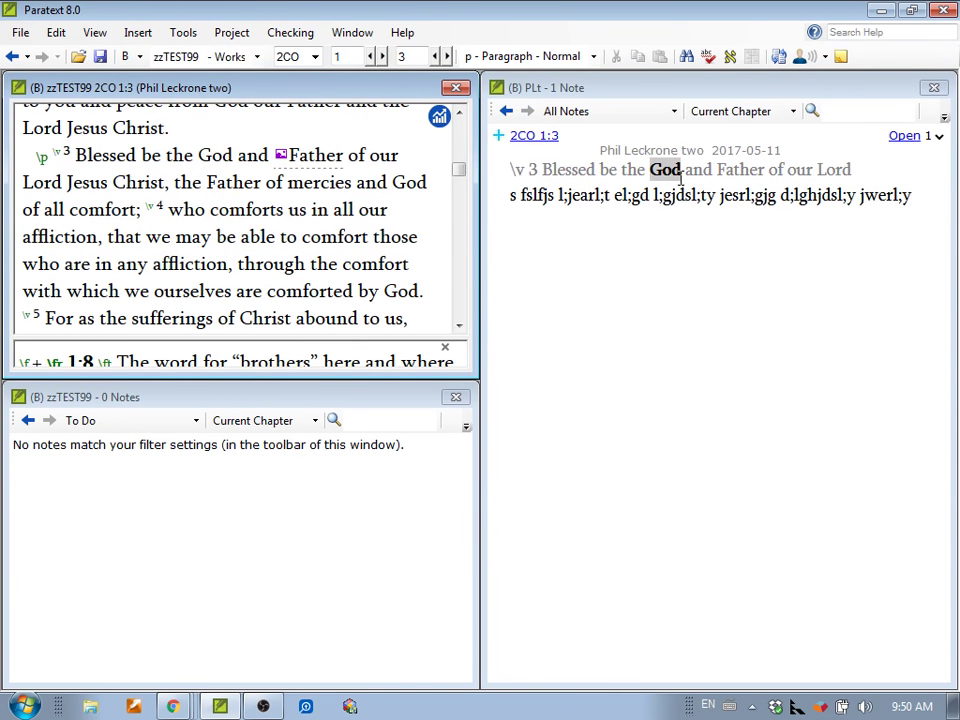
key(ctrl+b)
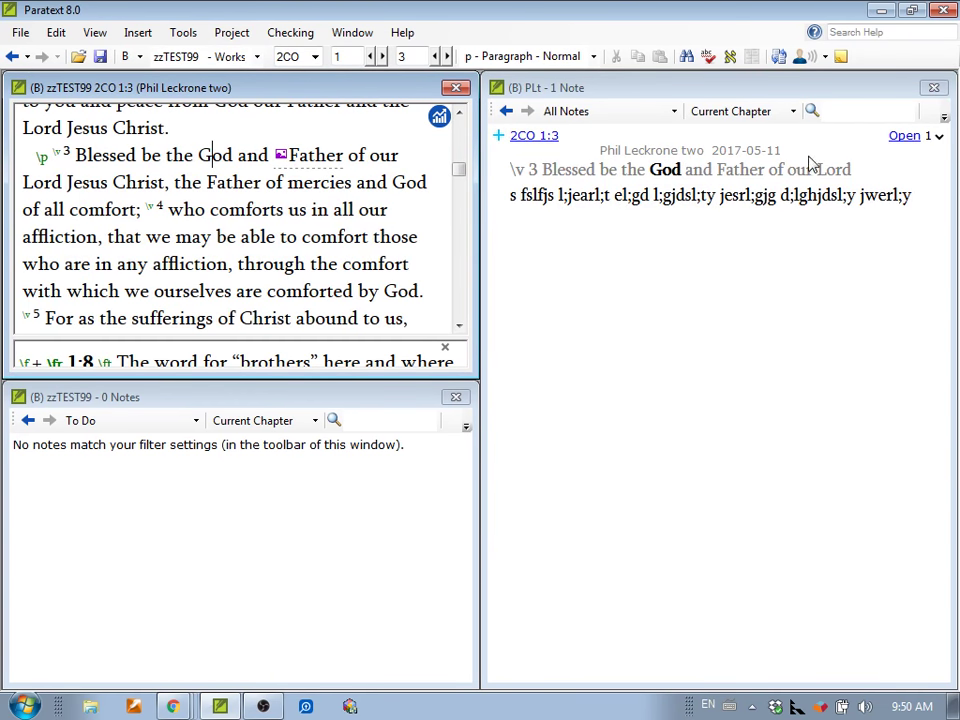
click(905, 140)
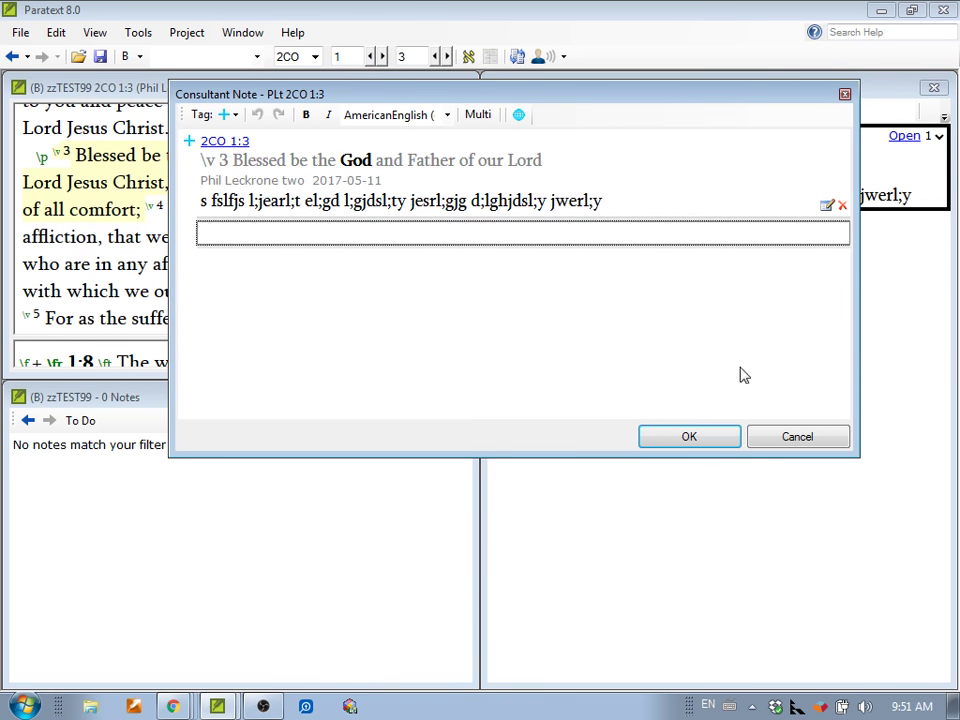
click(768, 443)
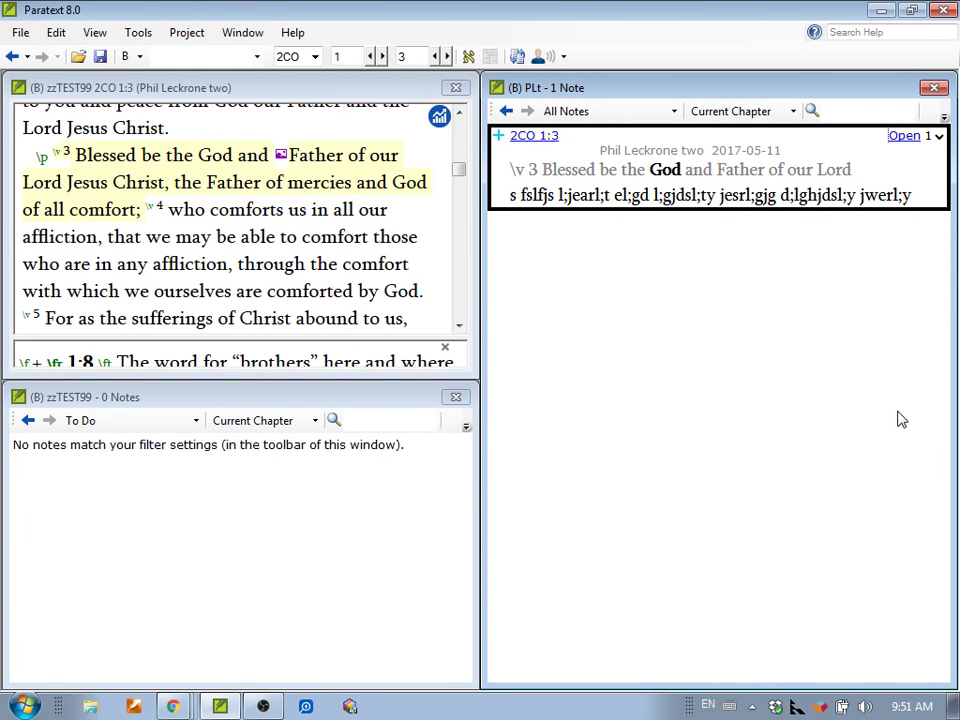
- Switch the zzTEST99 text window to the zzJW99 project and show the PLt consultant notes in its text
click(257, 94)
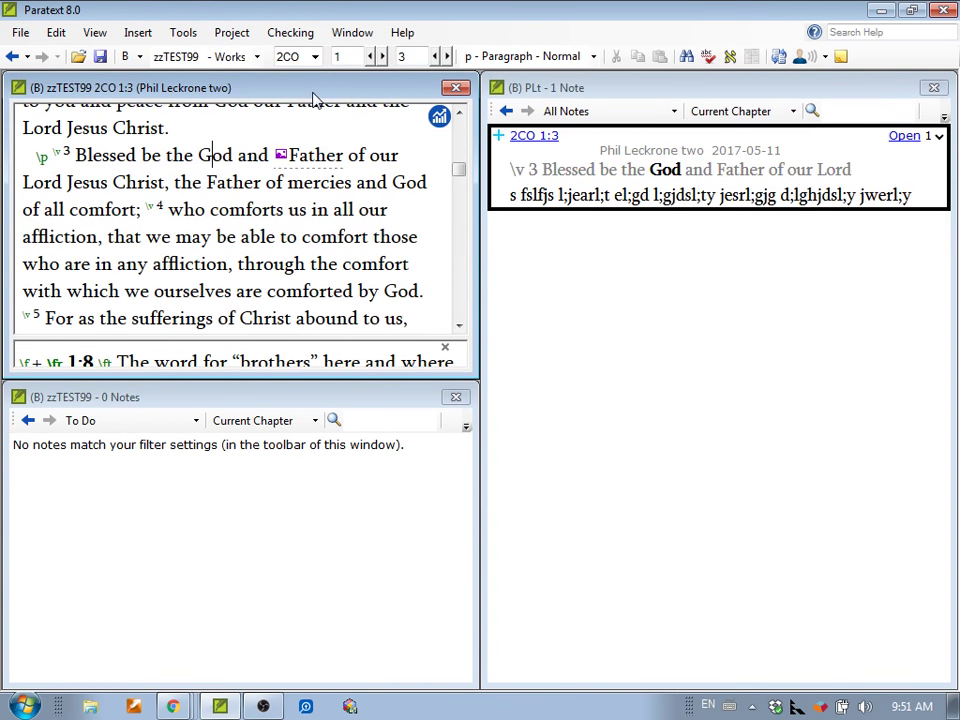
click(257, 57)
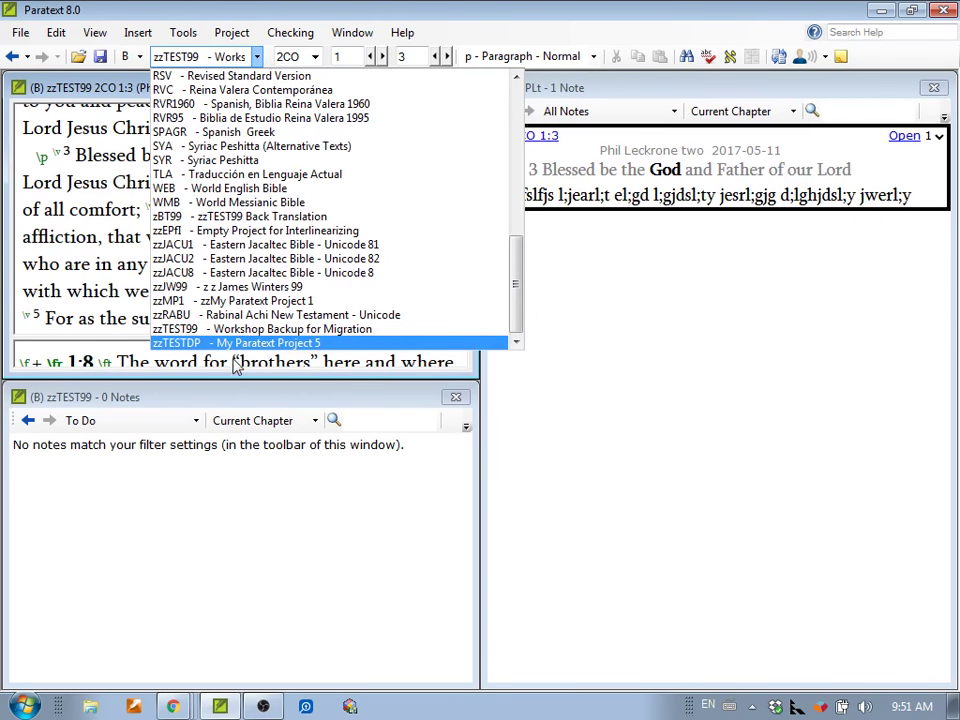
click(232, 286)
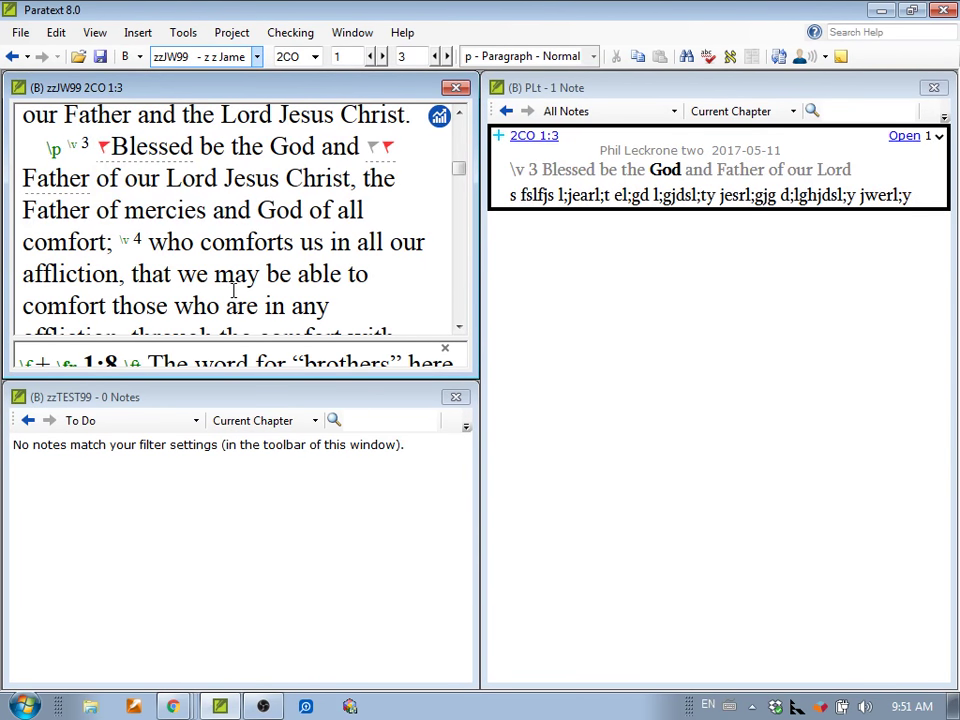
click(82, 37)
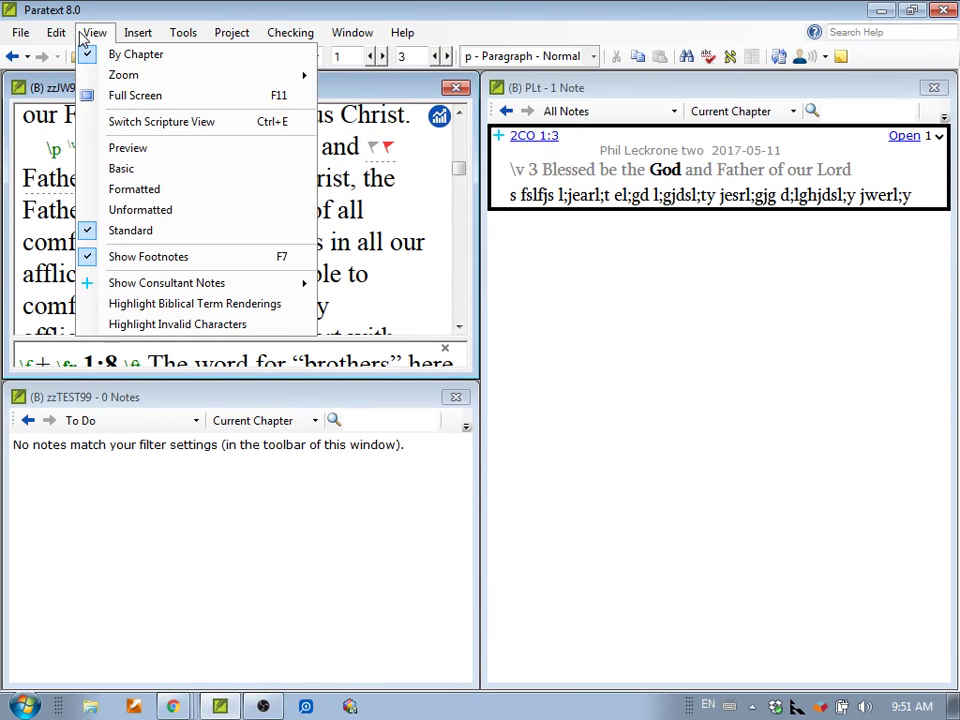
mouse_move(154, 288)
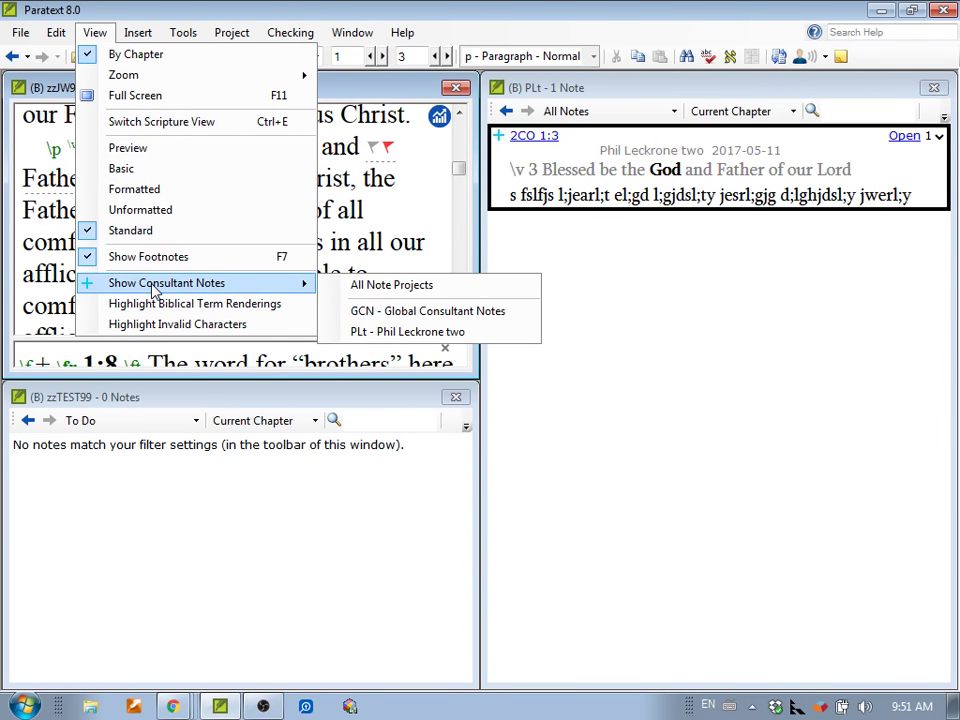
click(382, 337)
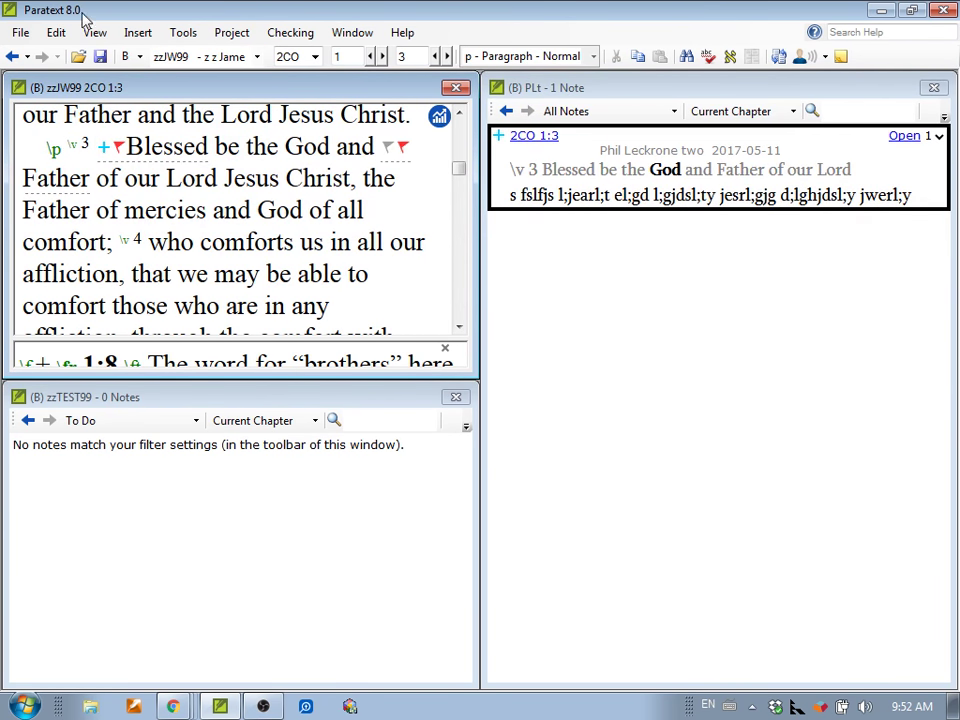
- Show the GCN - Global Consultant Notes in the zzJW99 text as well
click(88, 31)
mouse_move(182, 288)
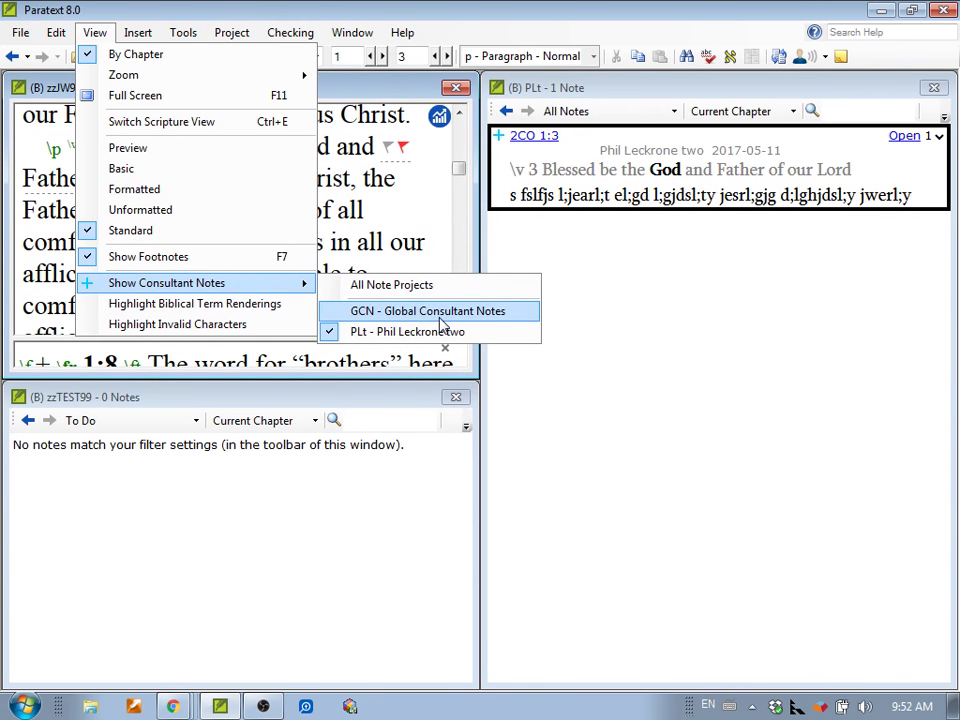
click(440, 311)
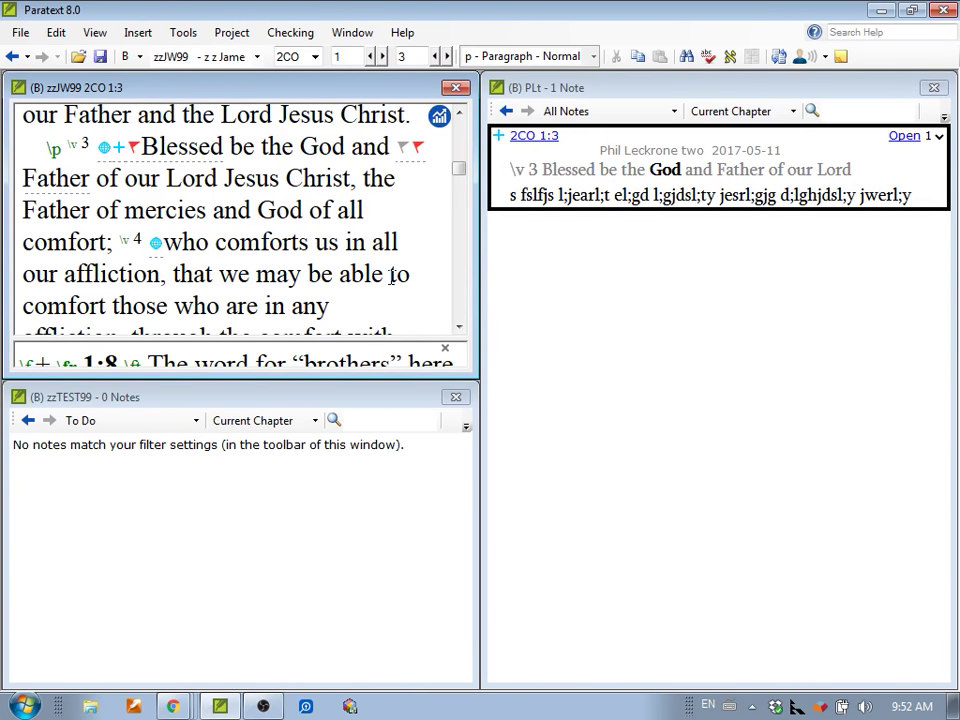
- View the Global Consultant Notes from the 2CO 1:3 marker for all books, and close the GCN and PLt notes lists
click(105, 148)
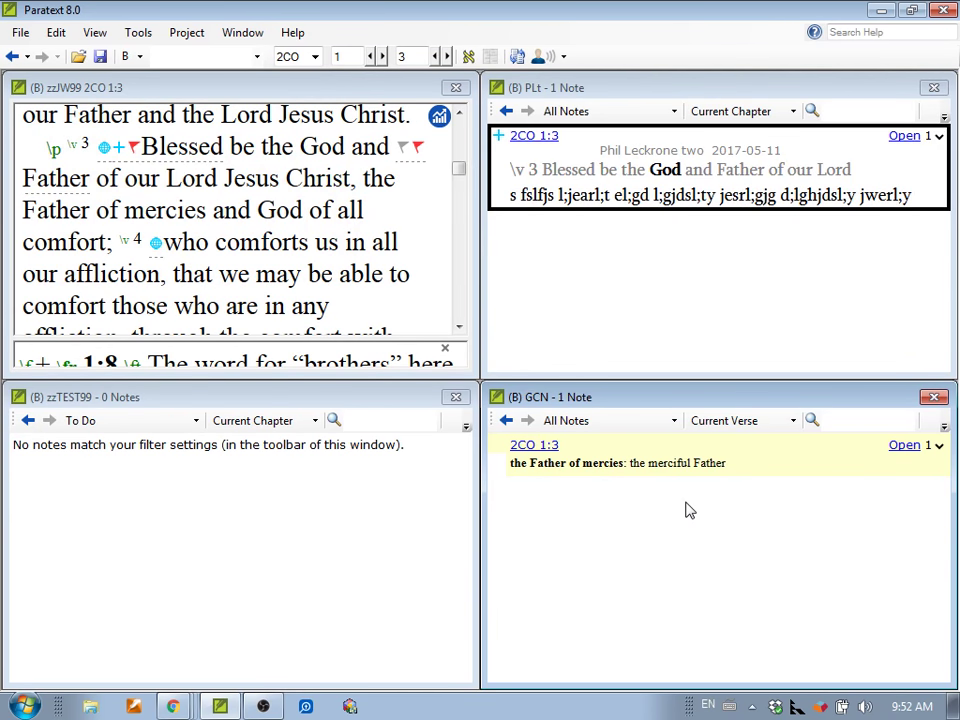
click(792, 421)
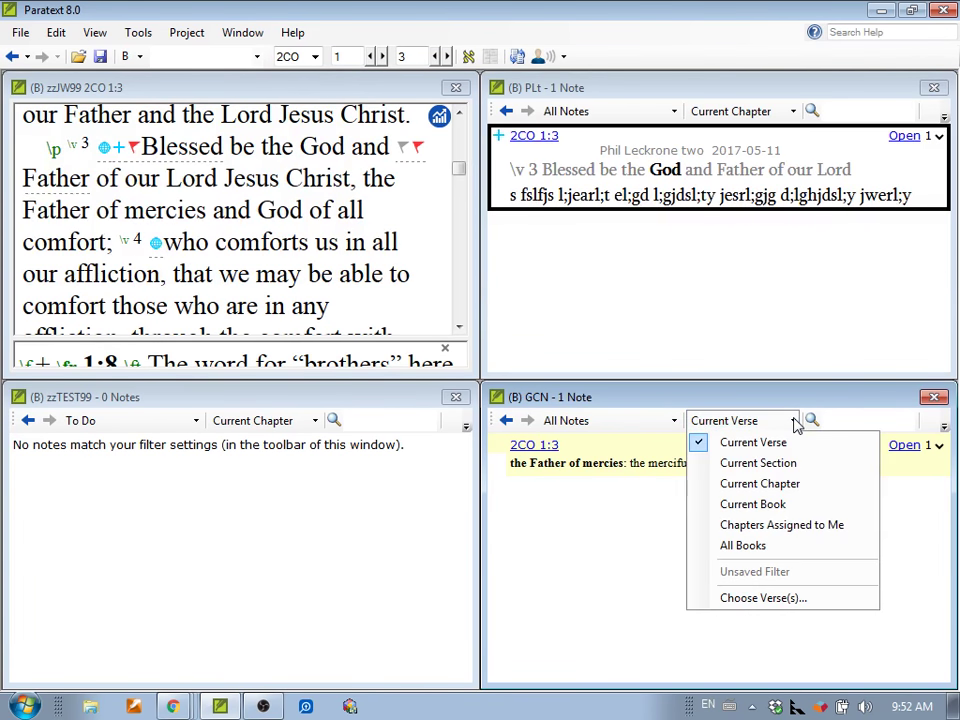
click(785, 548)
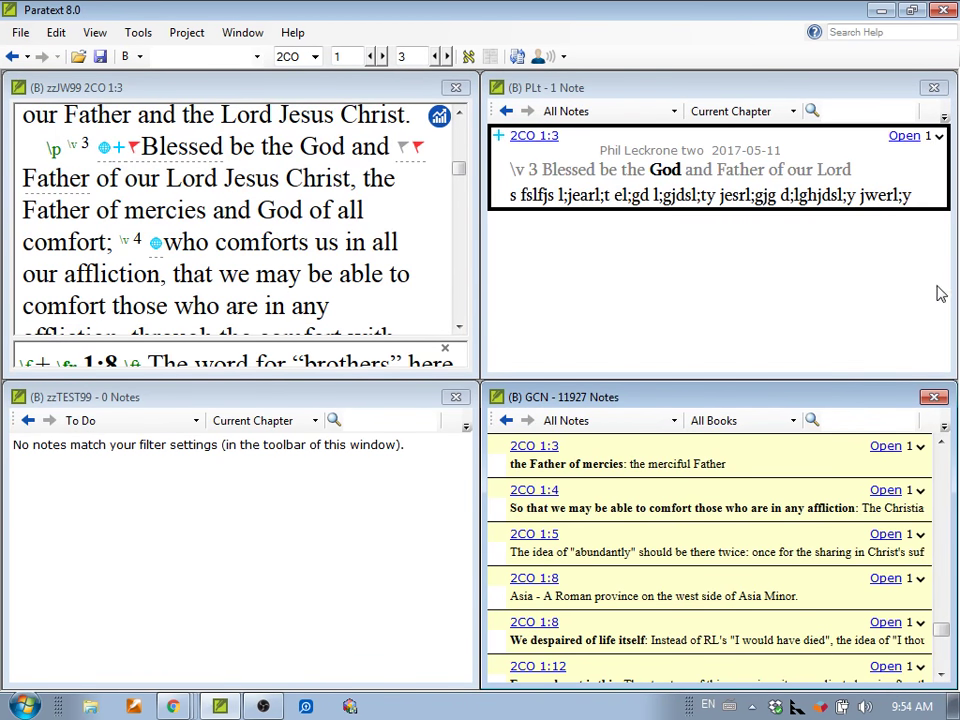
click(934, 397)
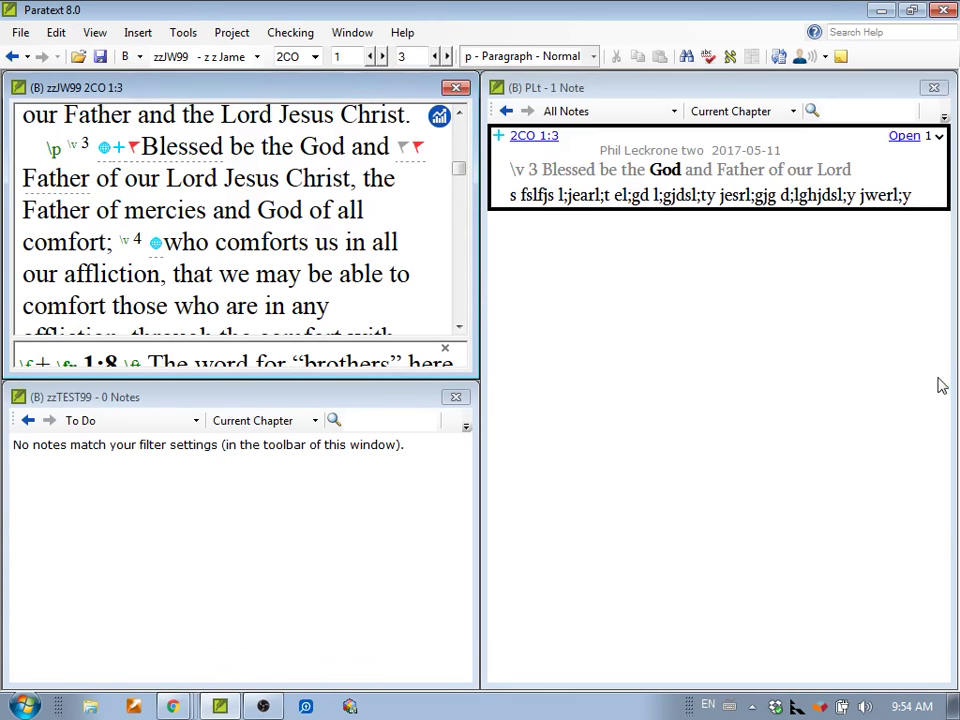
click(940, 91)
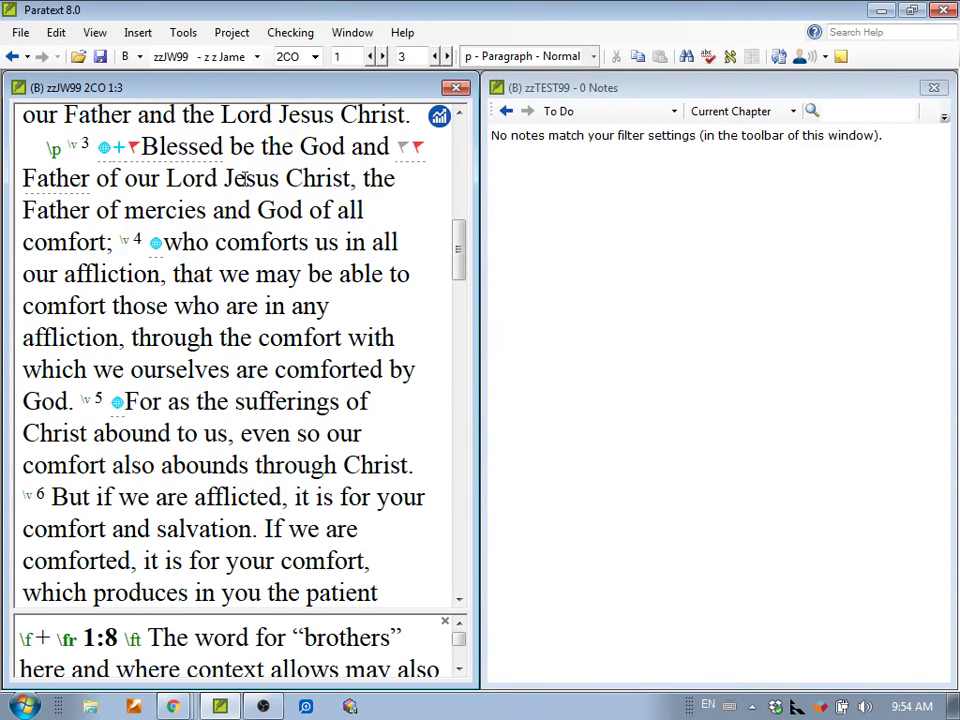
- Start a project note on the word "God" in zzJW99 2CO 1:3 with the text "Should this be Dios?"
double_click(313, 146)
right_click(313, 148)
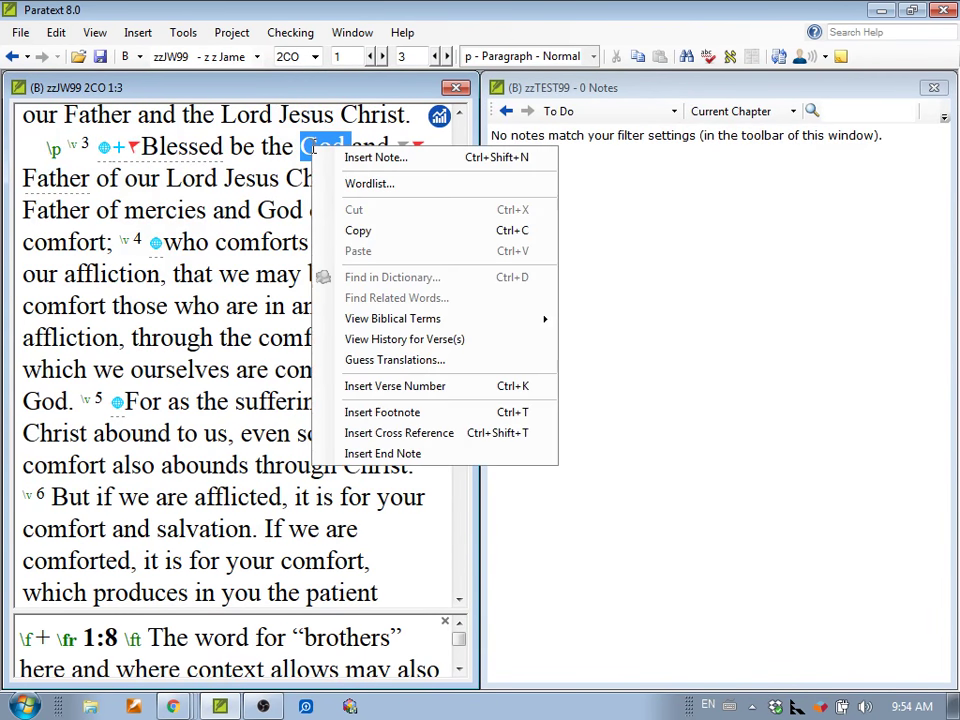
click(332, 157)
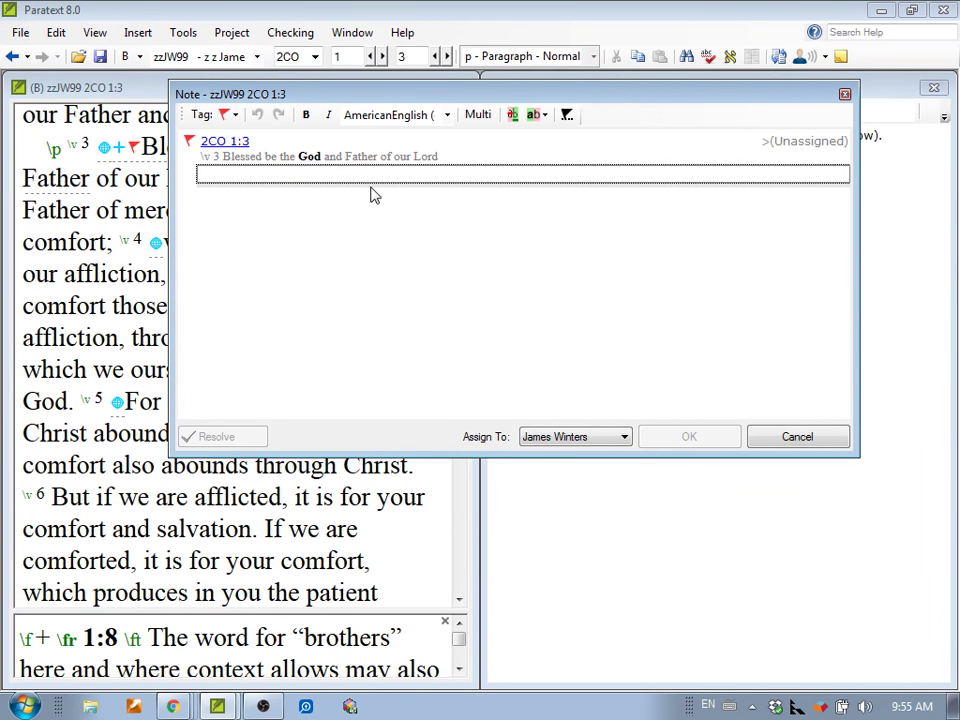
text(Shoul)
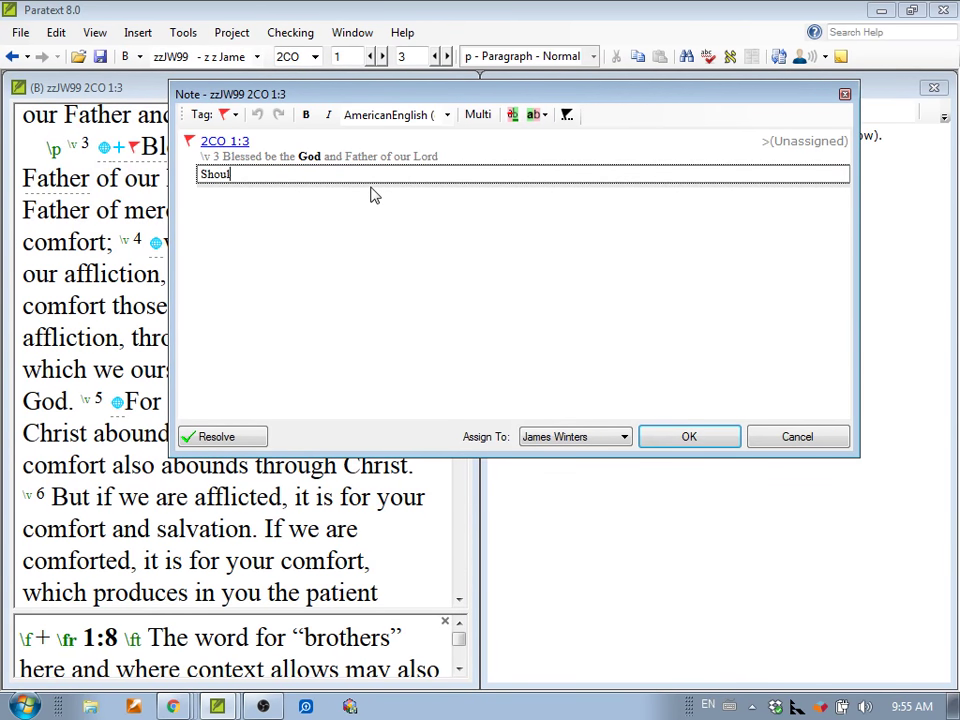
text(d this be Dios?)
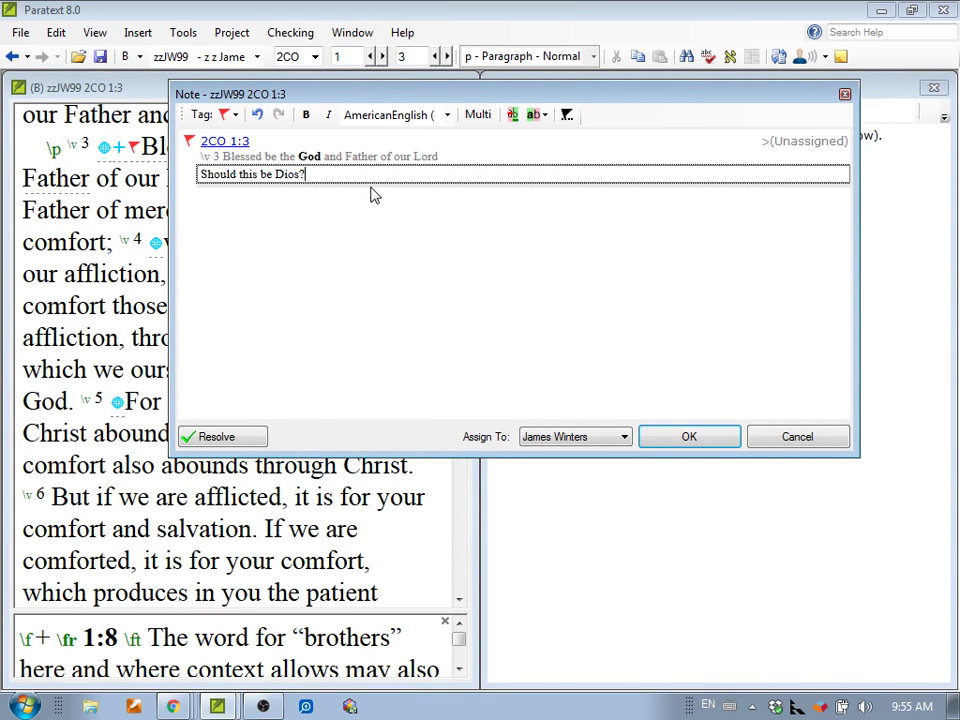
- Select the zzTEST99, zzJW99 and zzJACU8 projects as the multiple texts for the note
click(477, 116)
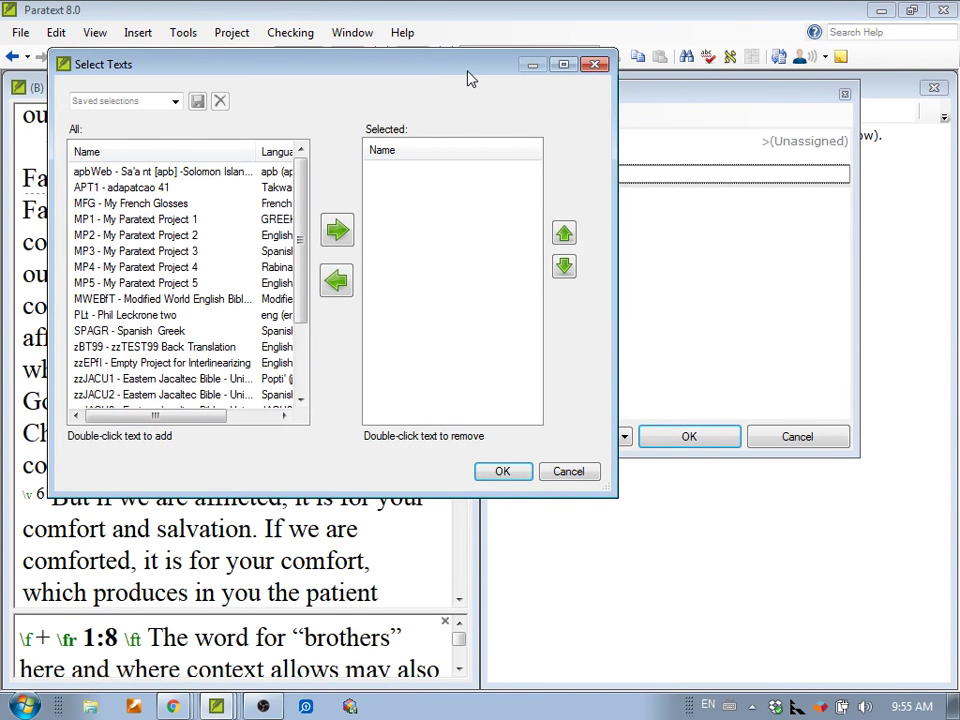
drag(470, 78, 732, 199)
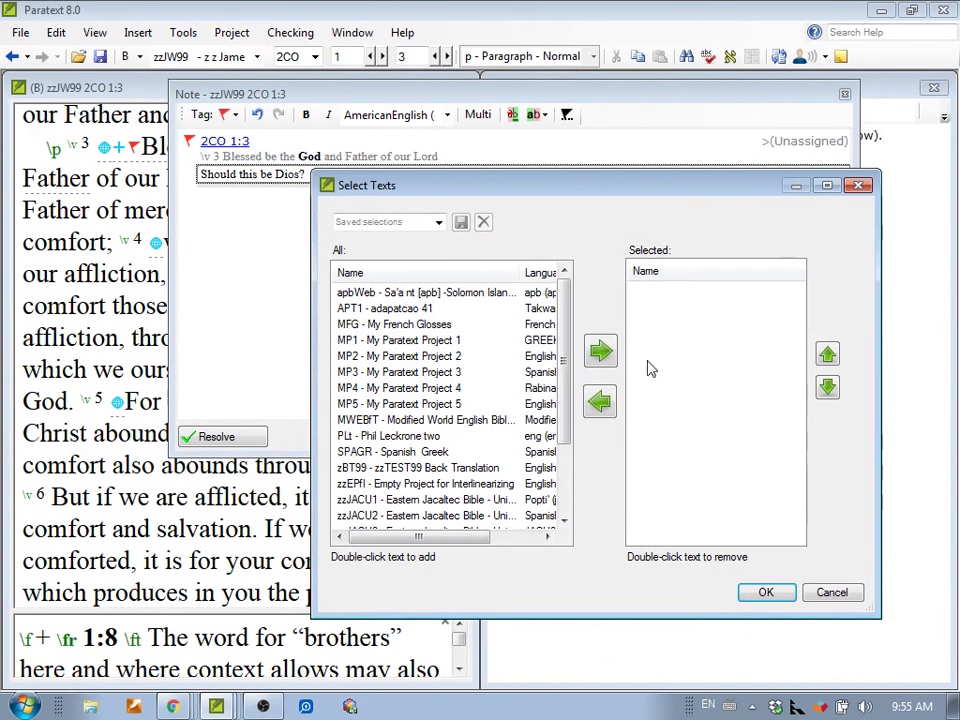
drag(568, 364, 570, 448)
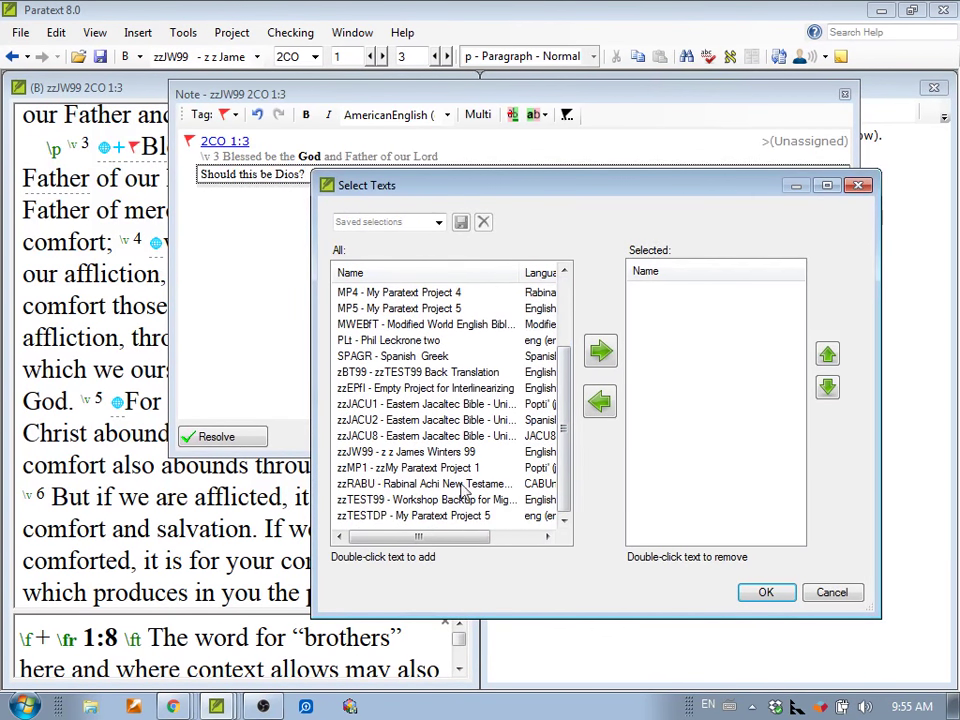
double_click(381, 500)
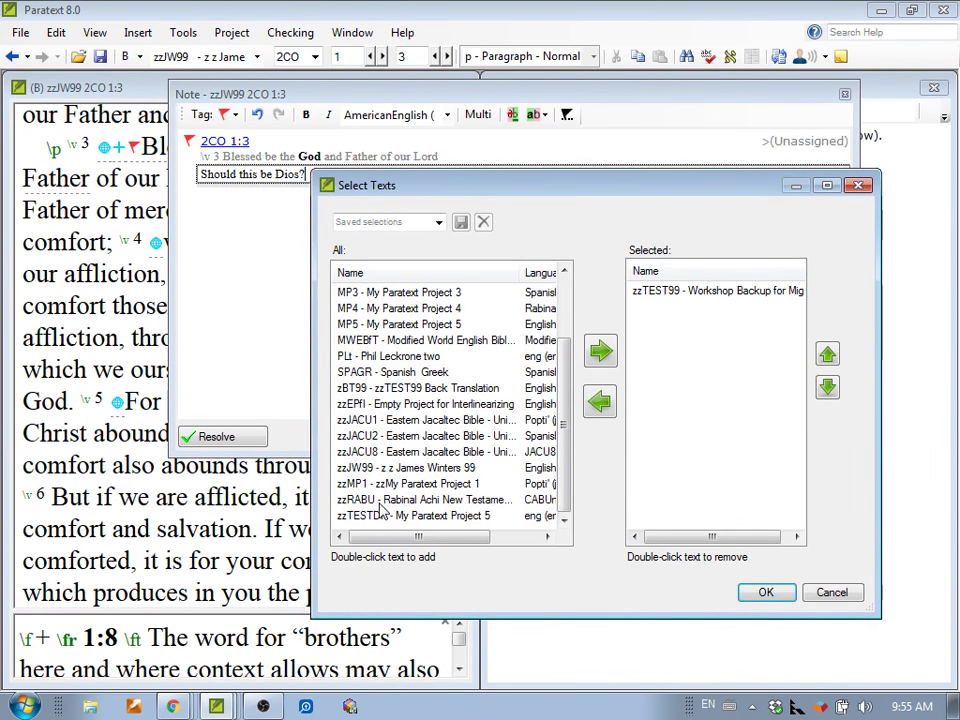
double_click(395, 467)
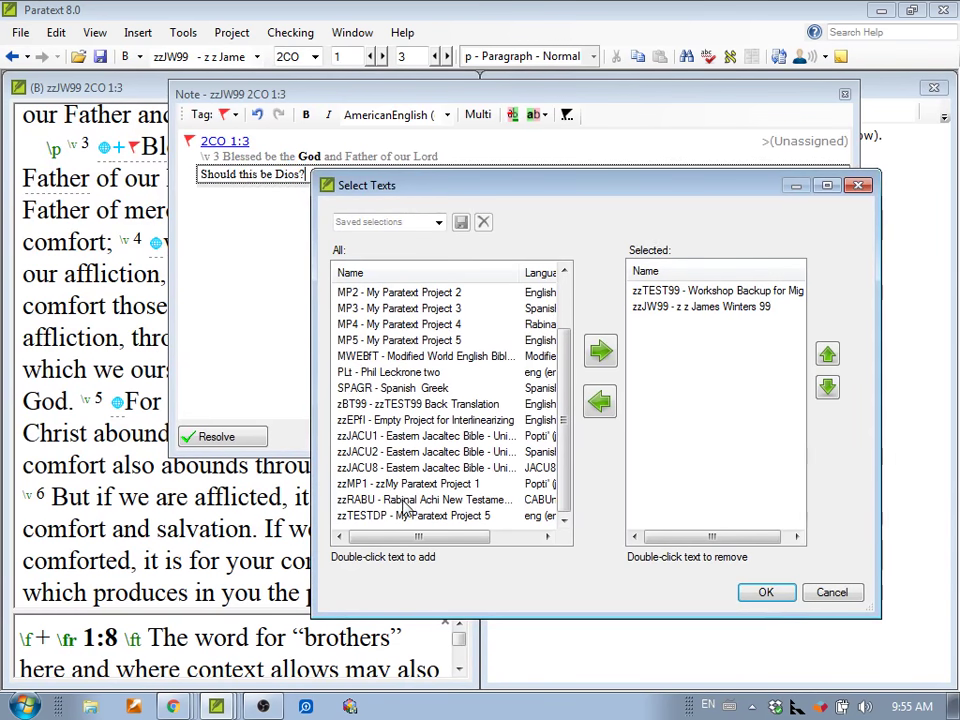
double_click(400, 467)
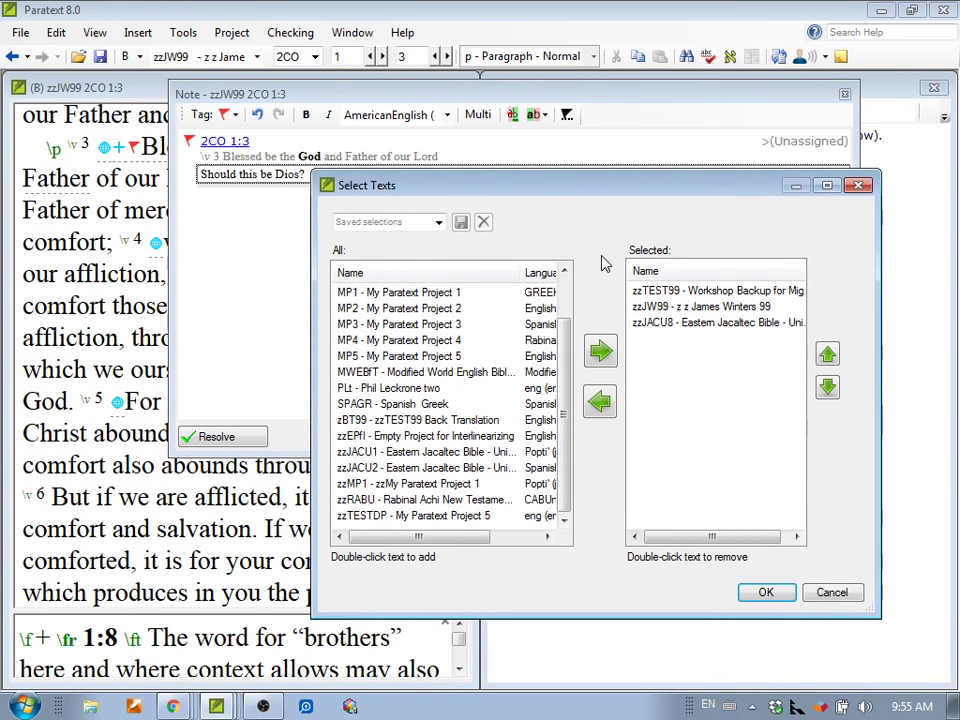
- Save the three selected texts as a selection named "Cluster" and add the "Should this be Dios?" note to those projects
click(404, 222)
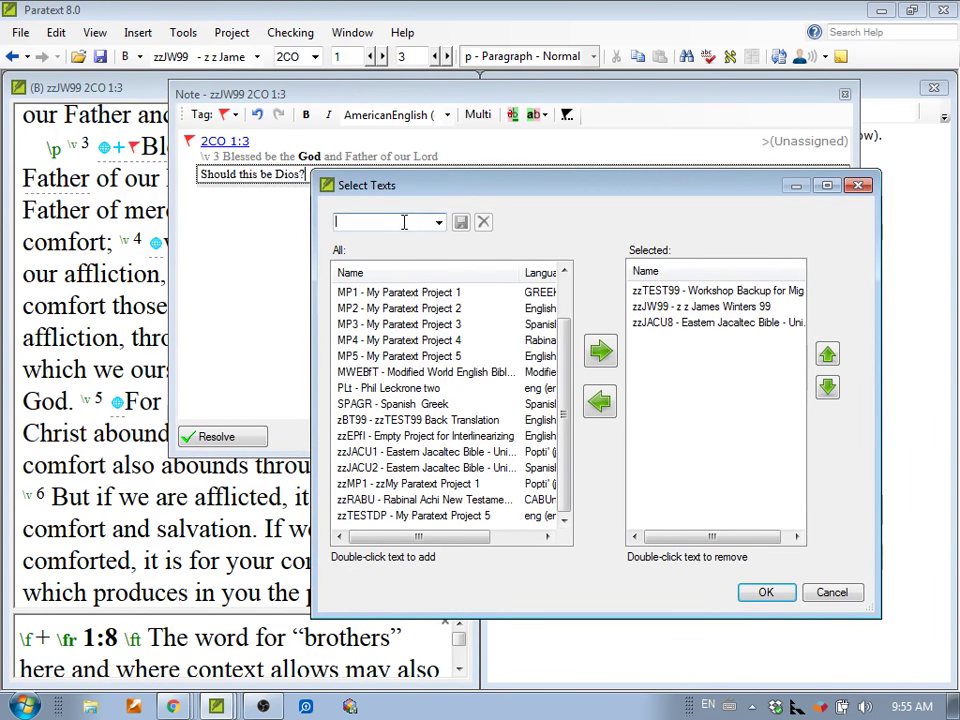
click(404, 222)
text(c)
key(BackSpace)
text(Cluster)
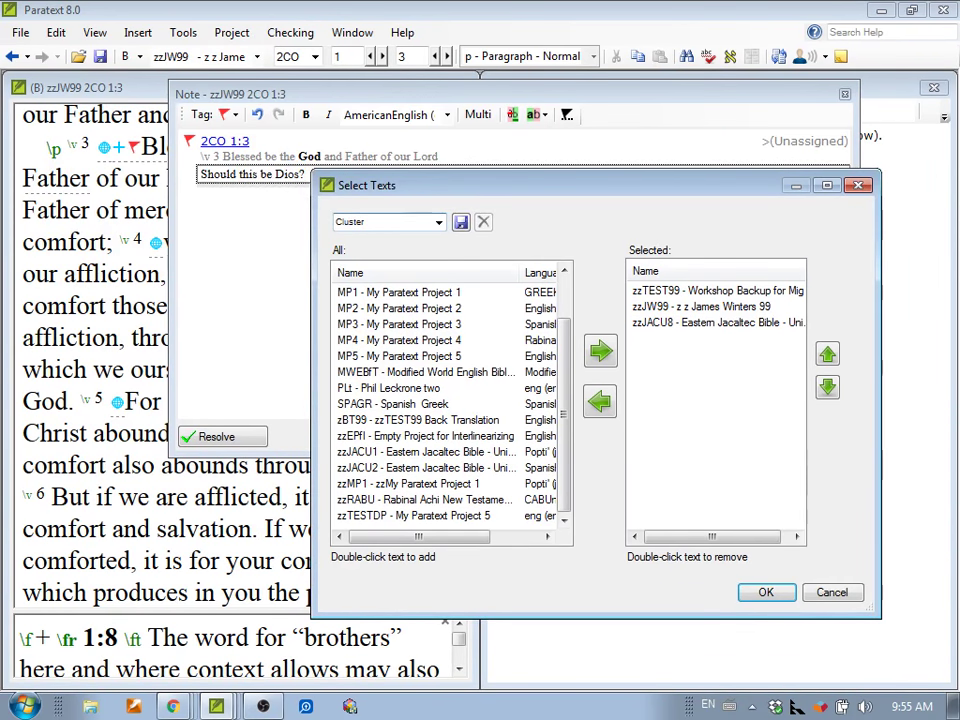
click(460, 221)
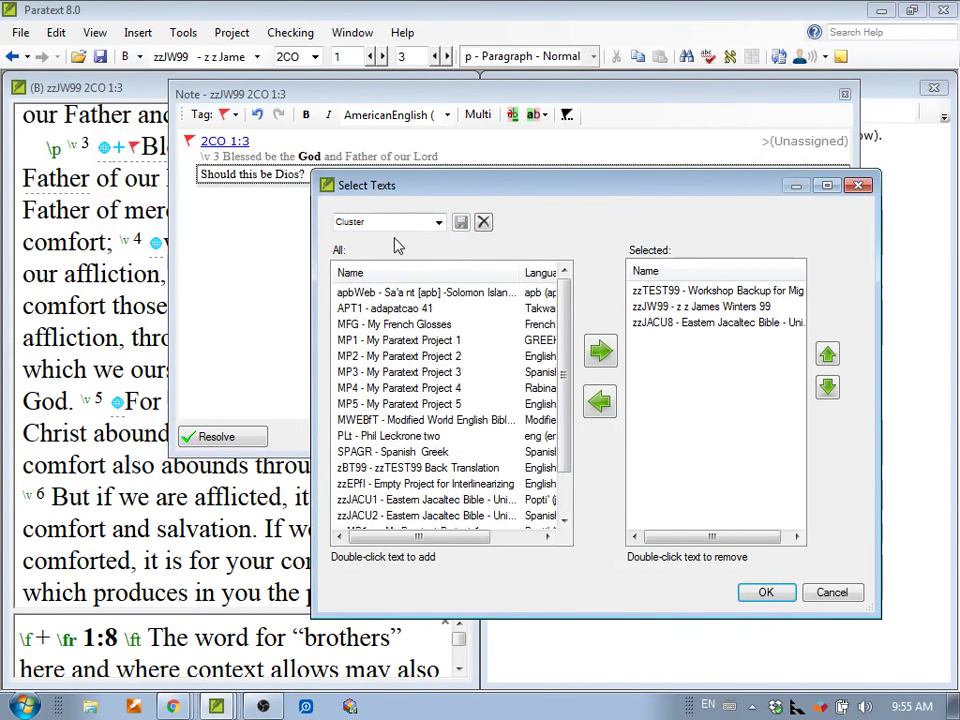
click(420, 221)
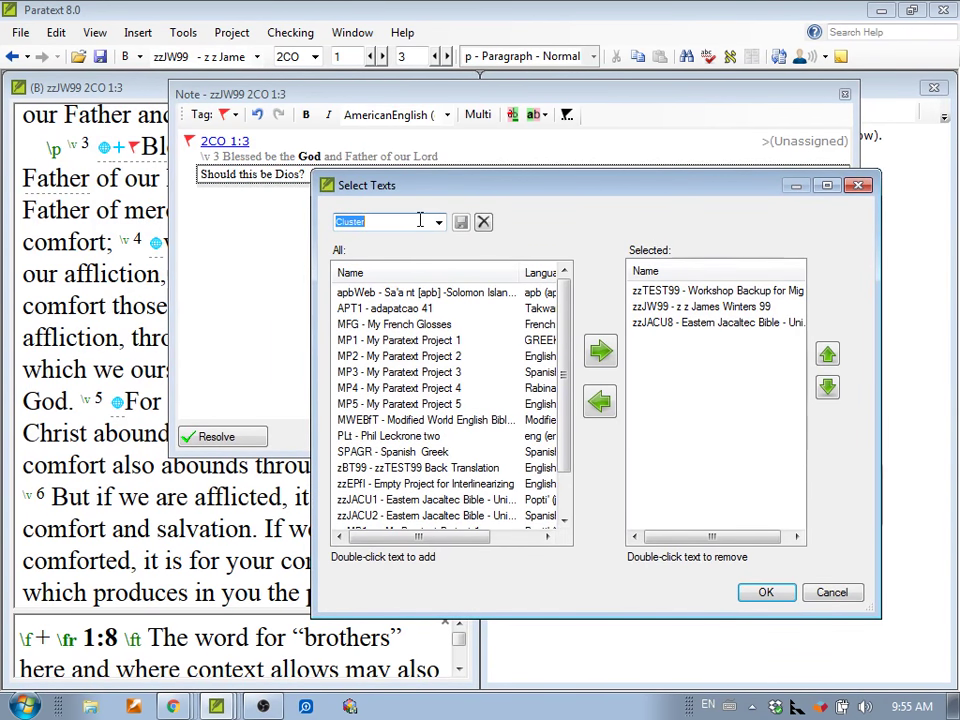
click(763, 592)
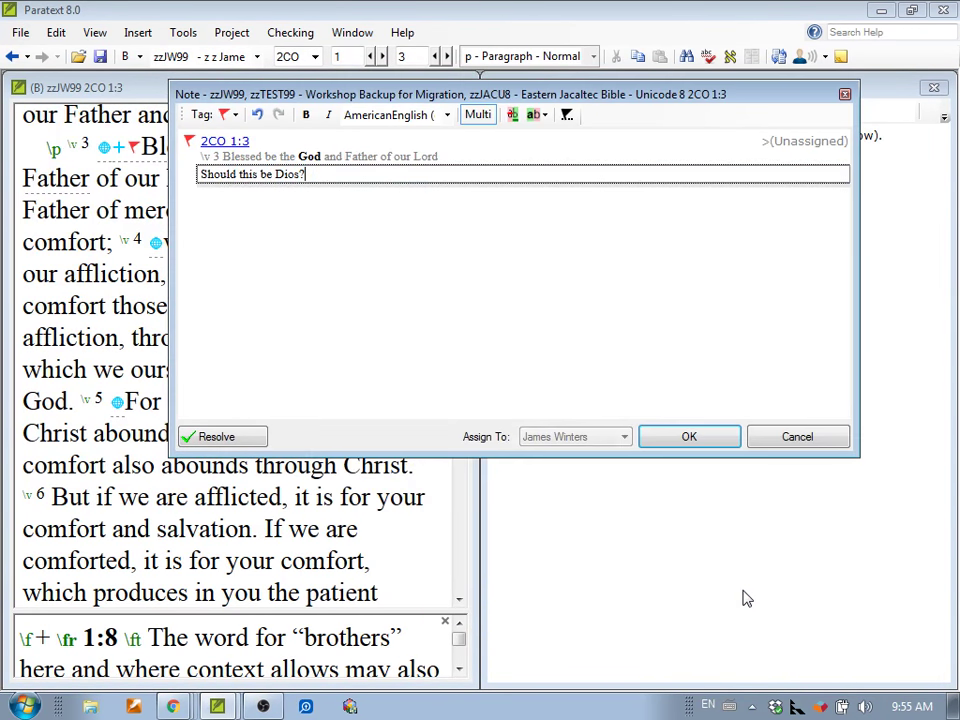
click(664, 441)
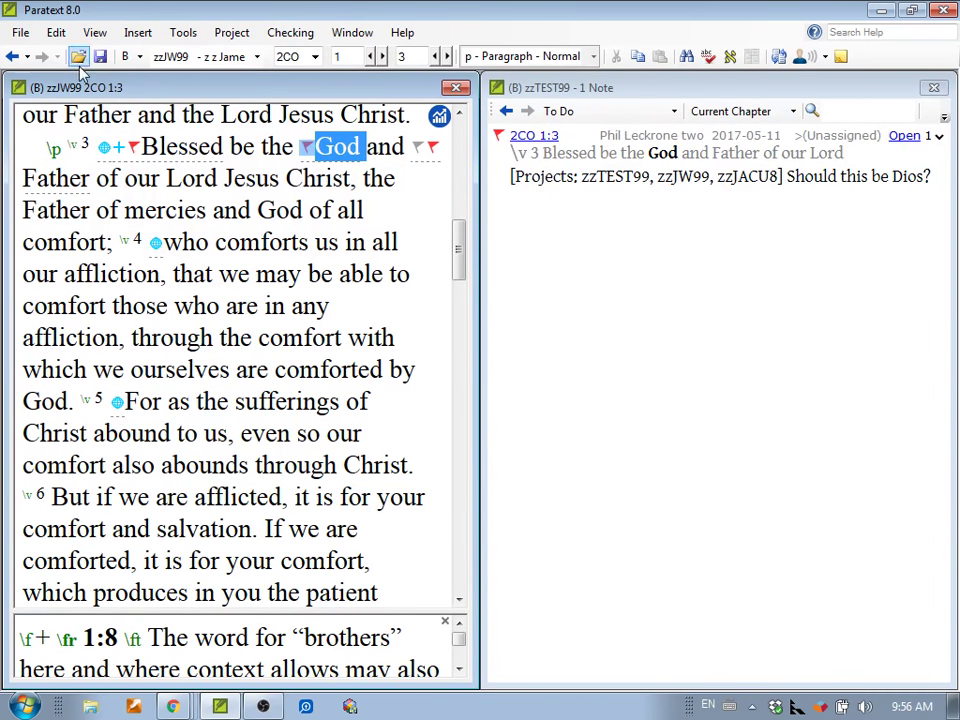
- Switch the scripture text to zzTEST99 and open the project note on "God" in 2CO 1:3
click(204, 57)
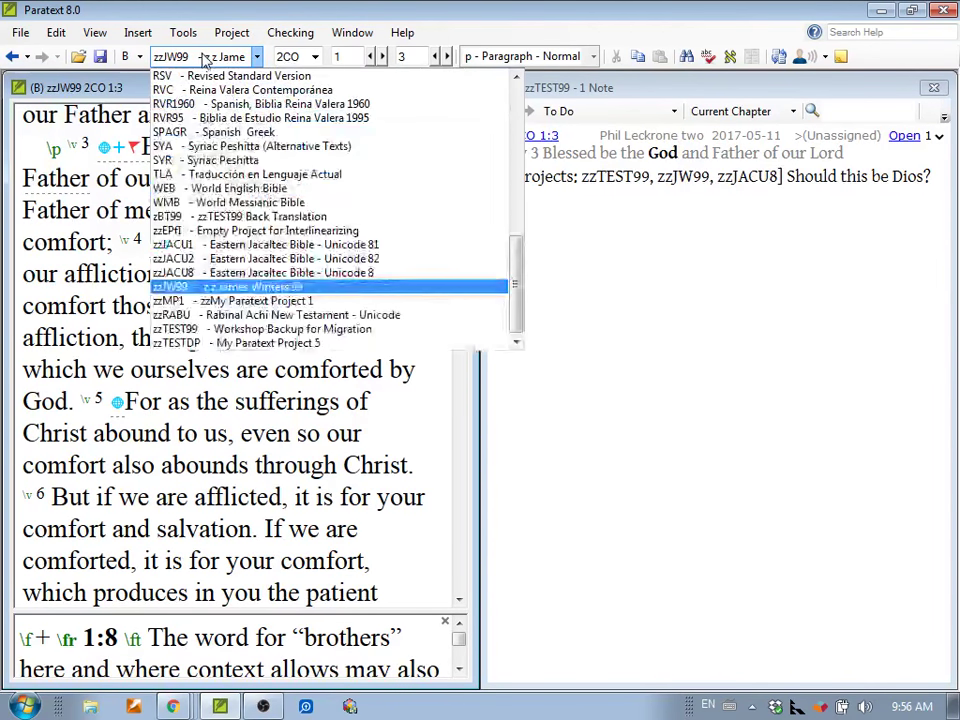
click(226, 330)
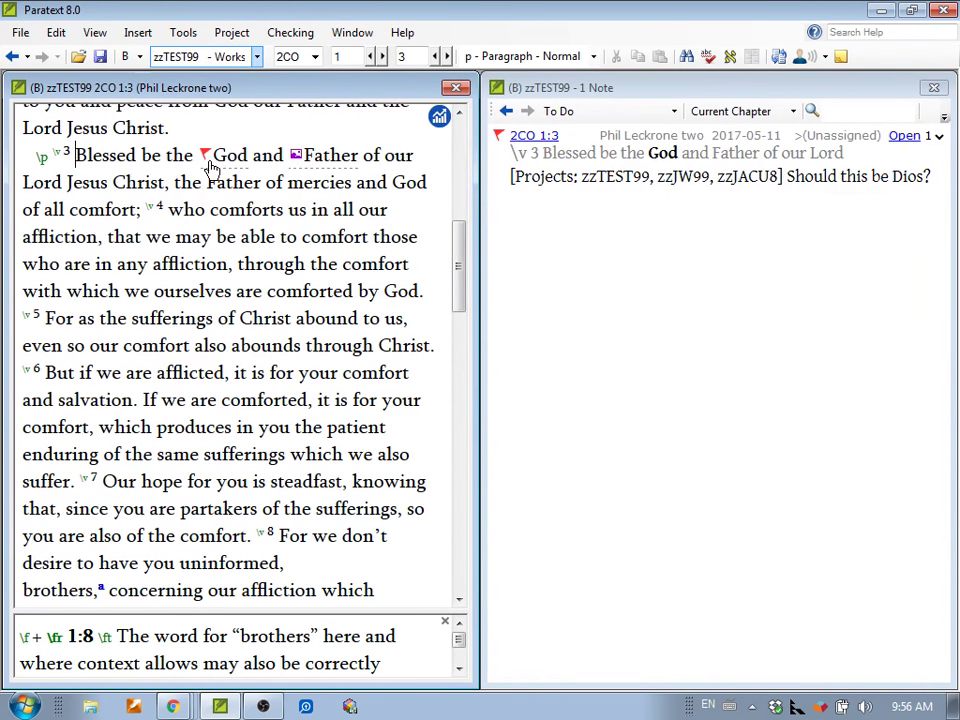
click(207, 164)
click(205, 160)
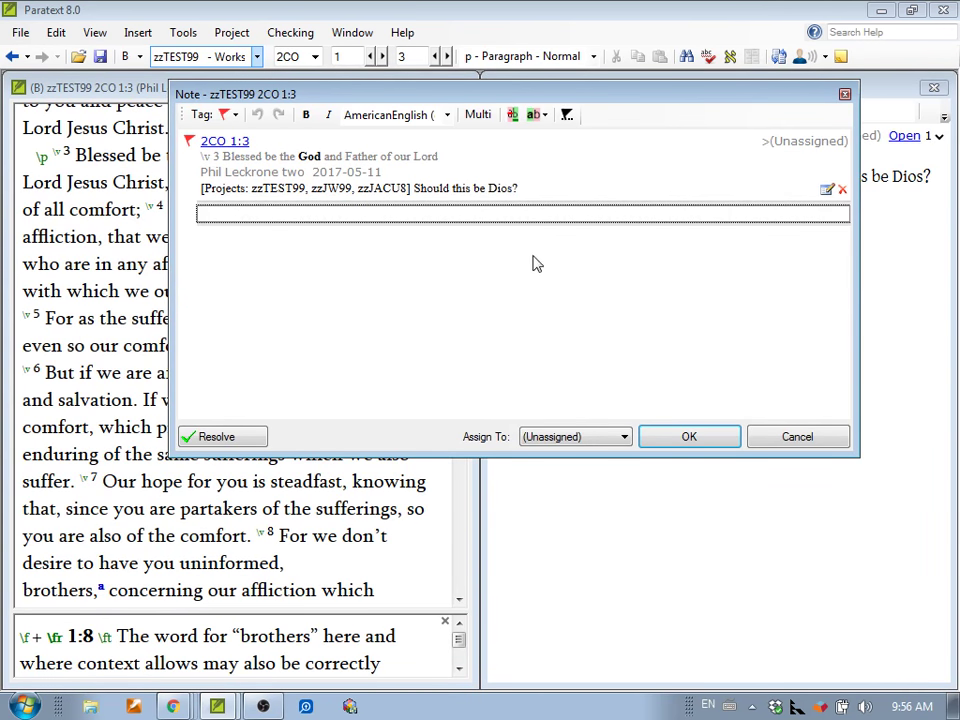
- Try to add the note with the second comment "This is a second comment" to multiple projects, and discard the comment
text(This is a second comment)
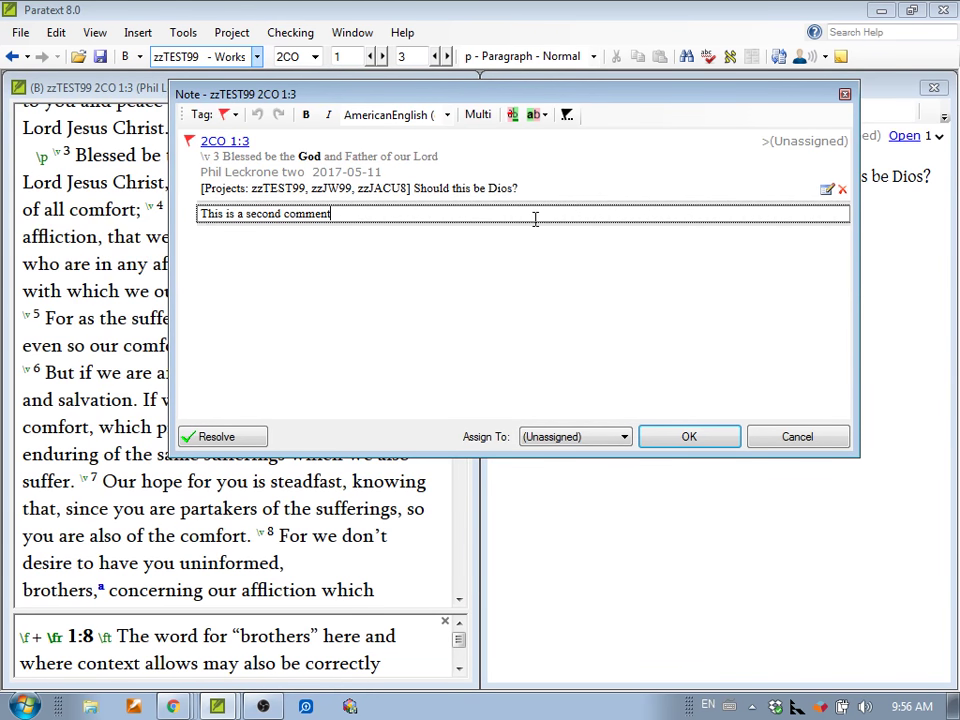
click(476, 115)
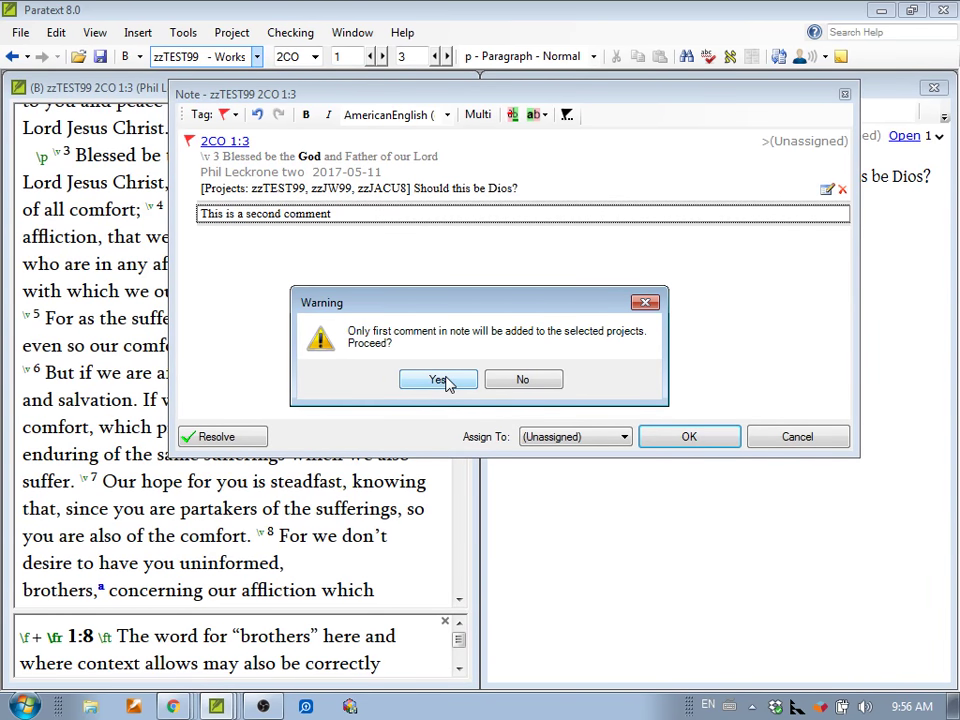
click(550, 385)
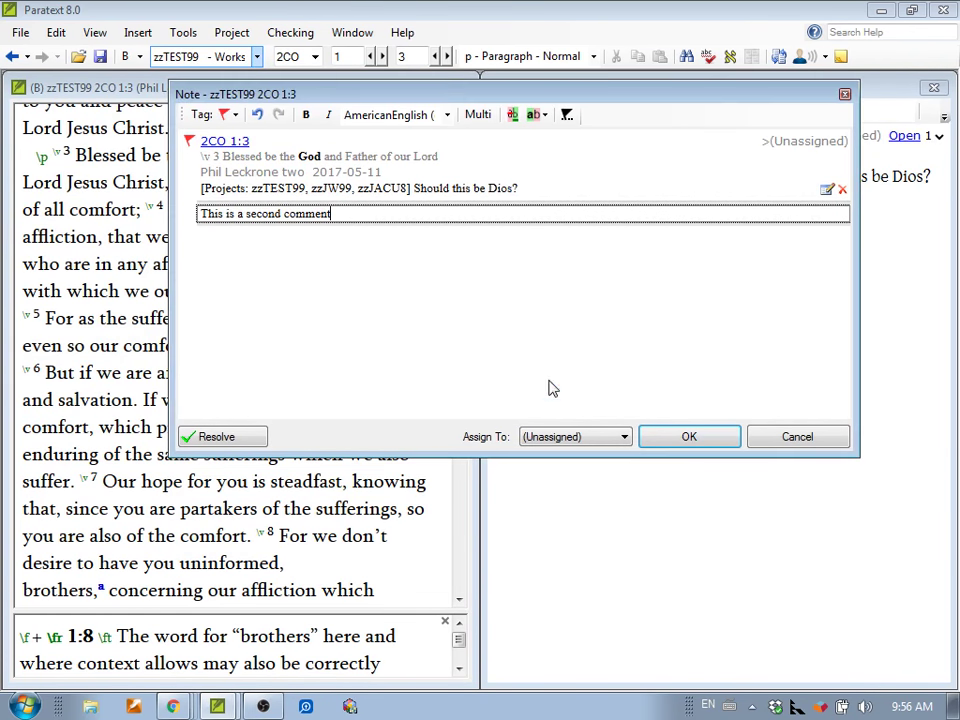
click(799, 438)
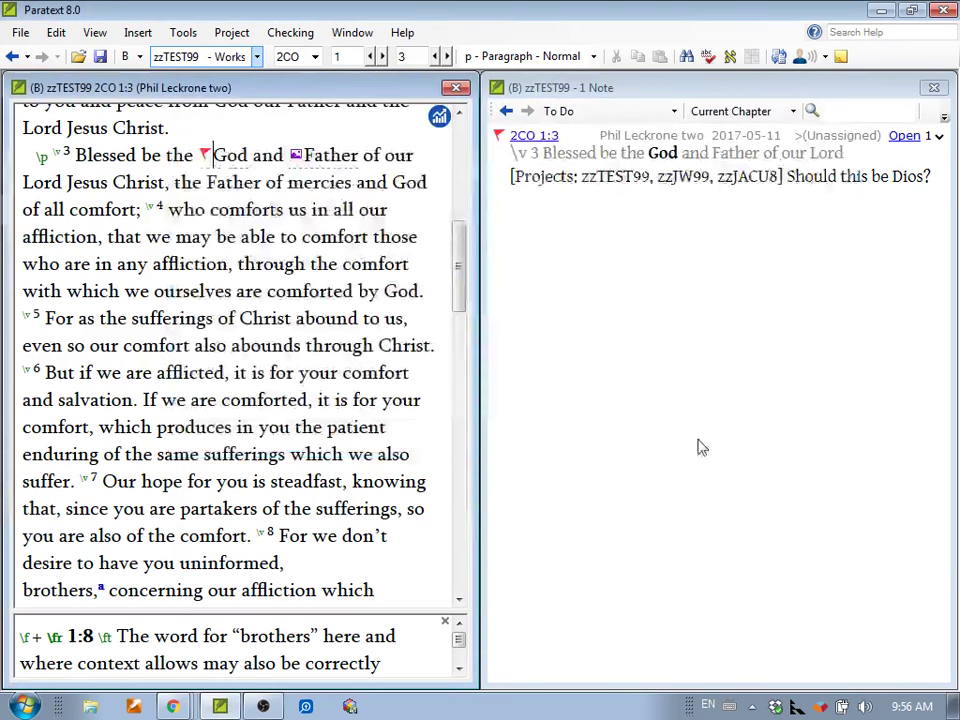
- Start a project note on the word "mercies" in zzTEST99 2CO 1:3 with the text "Is this correct"
double_click(305, 184)
right_click(305, 184)
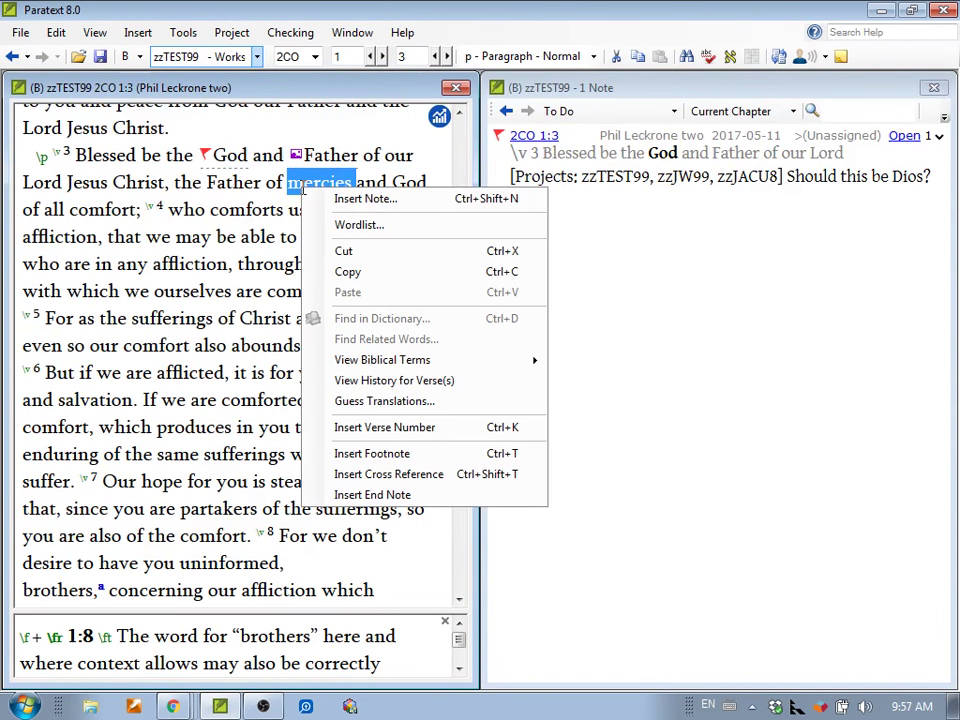
click(313, 198)
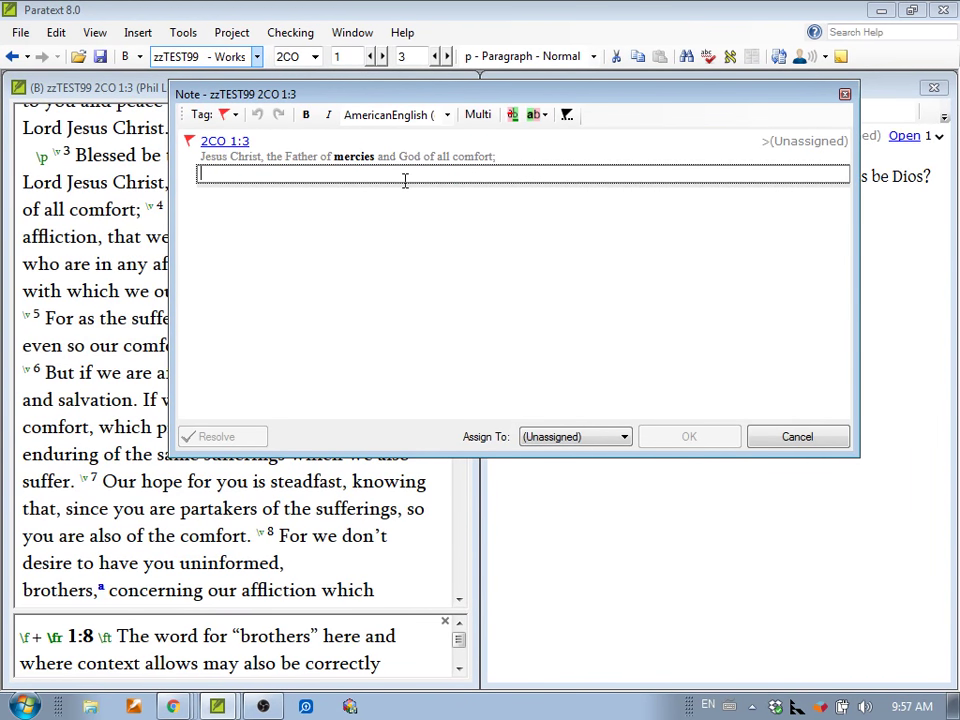
text(I)
key(BackSpace)
text(Is)
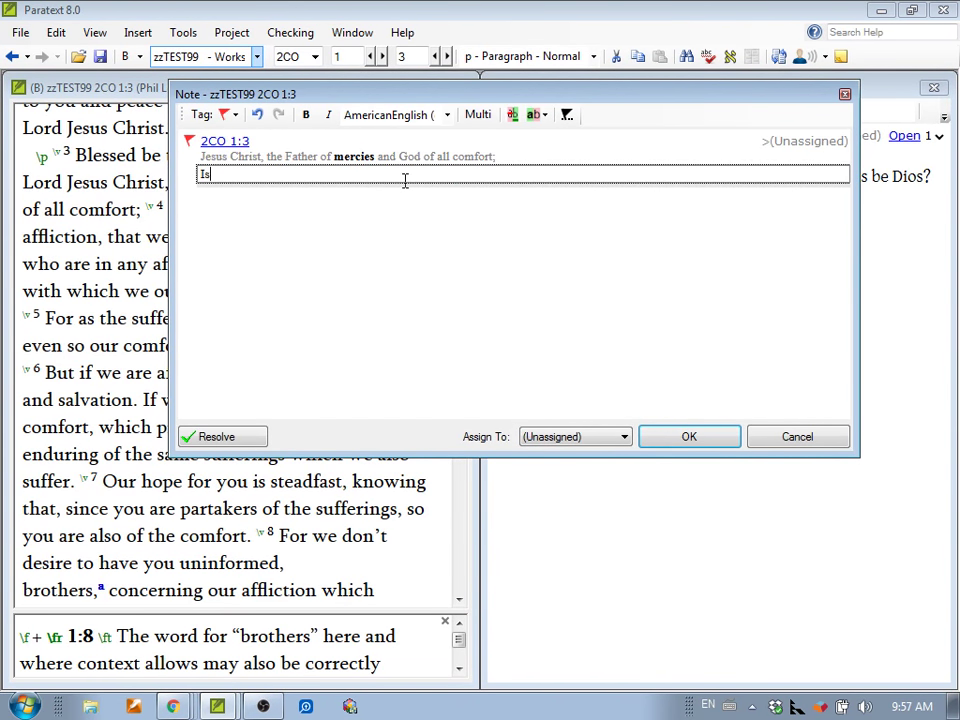
text( this correct)
- Apply the saved selection "Cluster" as the note's multiple texts and save the note
click(479, 115)
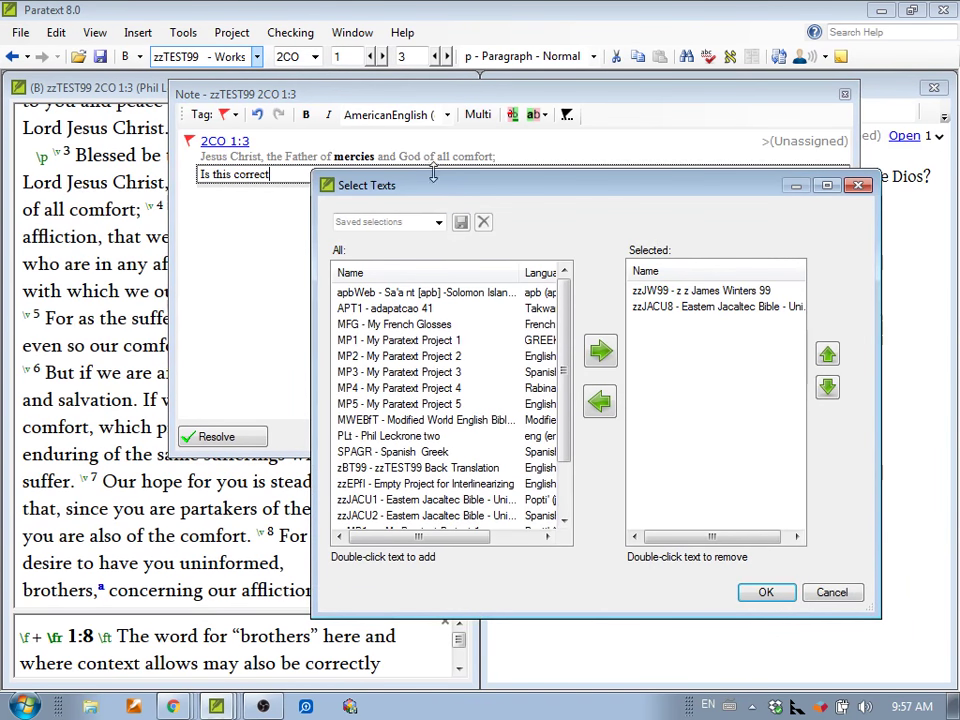
click(365, 221)
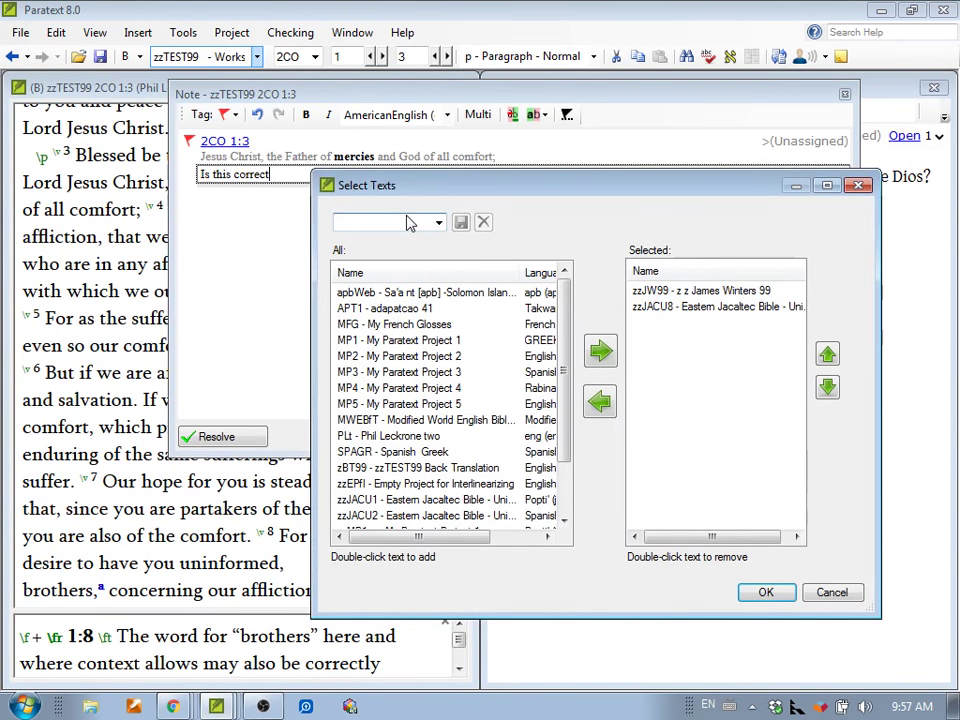
click(438, 222)
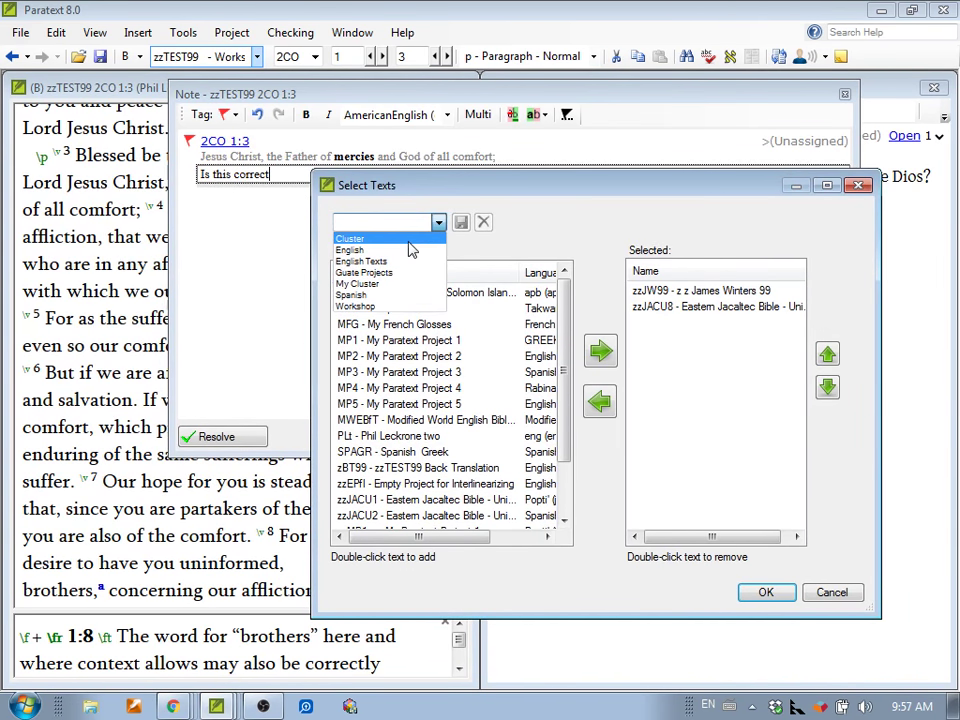
click(409, 240)
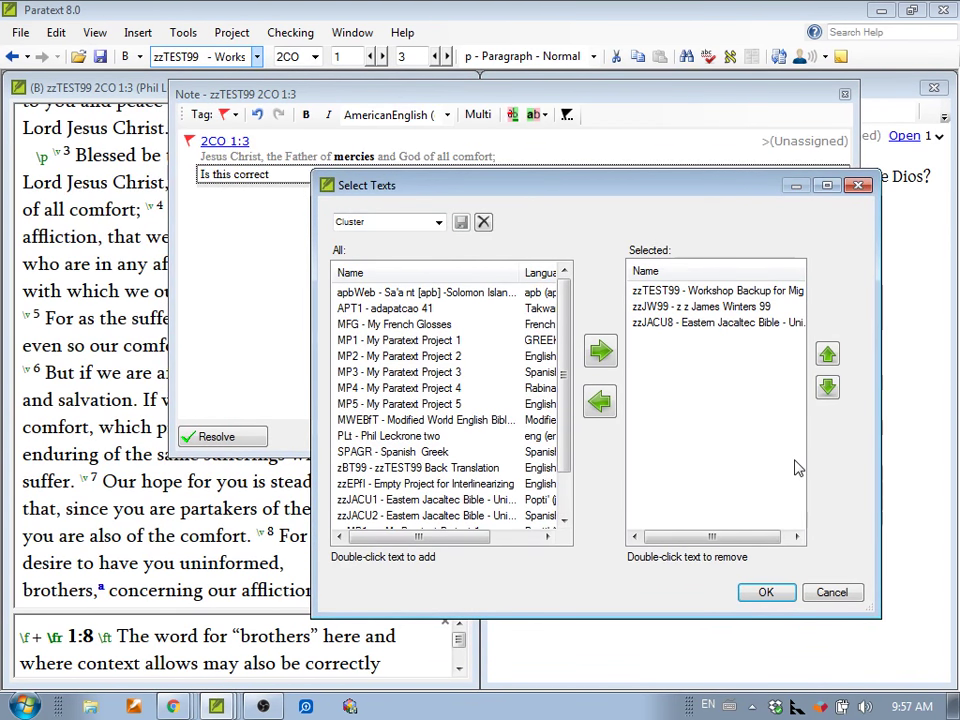
click(766, 596)
click(717, 447)
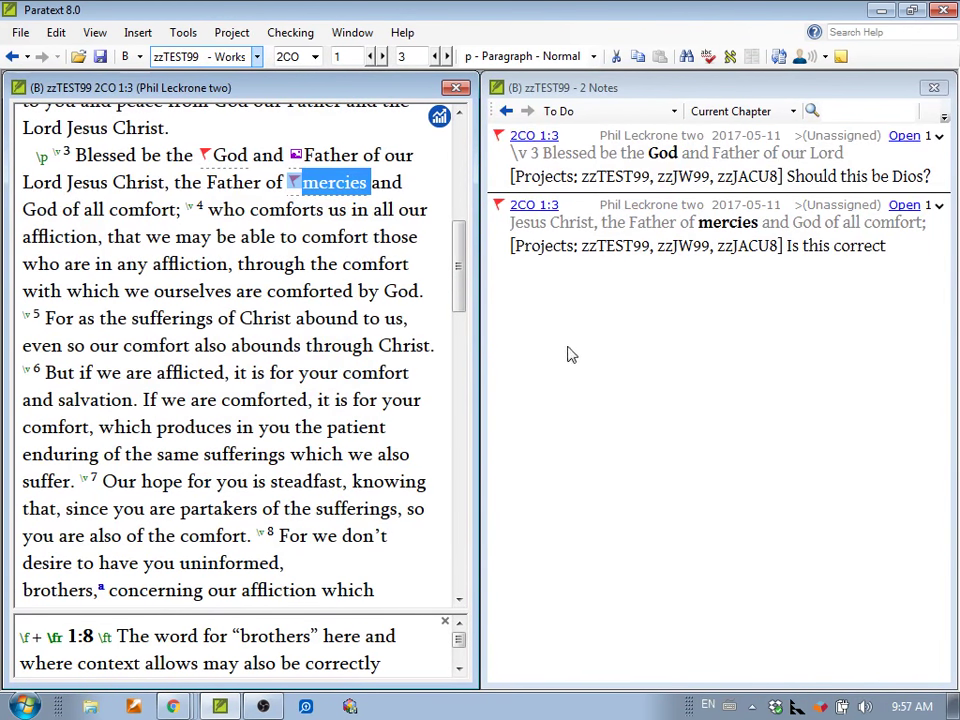
- Delete the word "mercies" from verse 3 of the zzTEST99 text
triple_click(320, 181)
double_click(325, 183)
key(Delete)
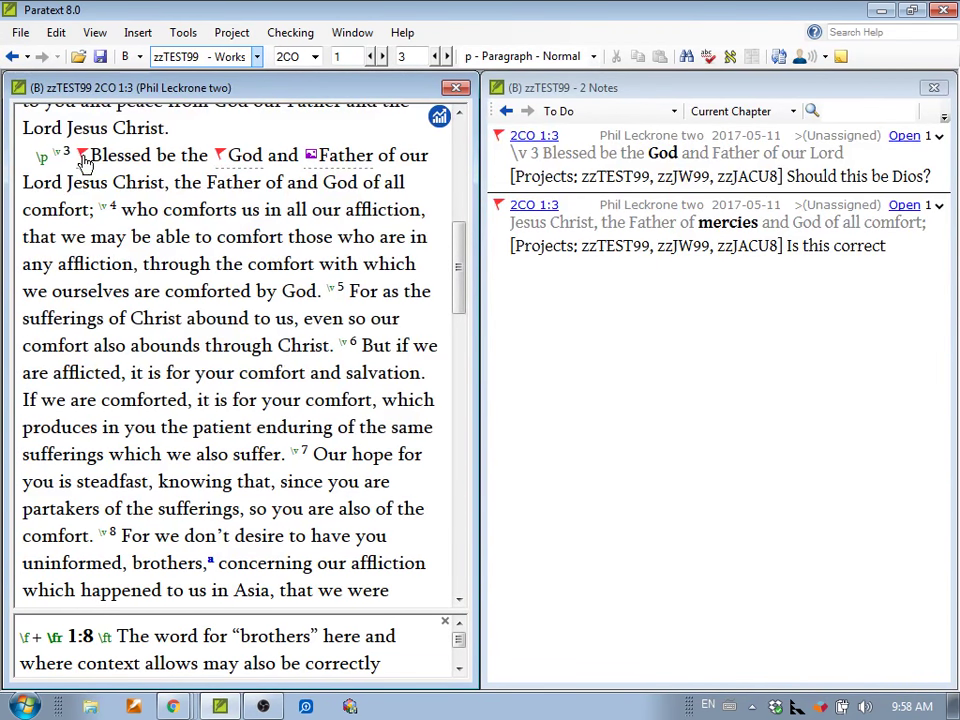
- Reattach the "Is this correct" note at the start of verse 3 to the word "comfort" and save it
click(156, 414)
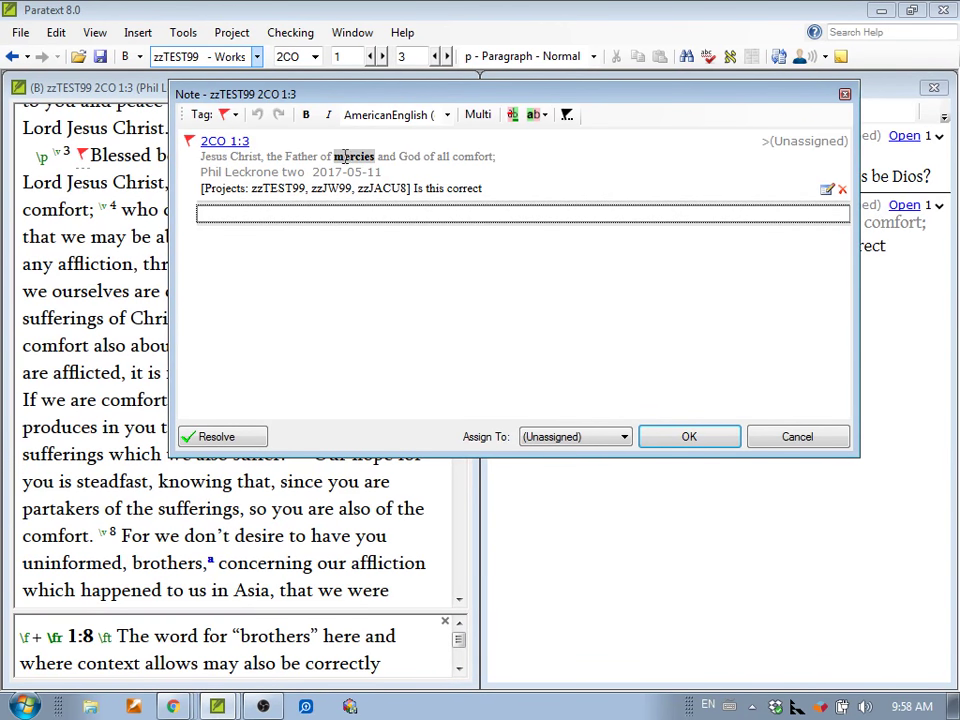
drag(400, 100, 417, 270)
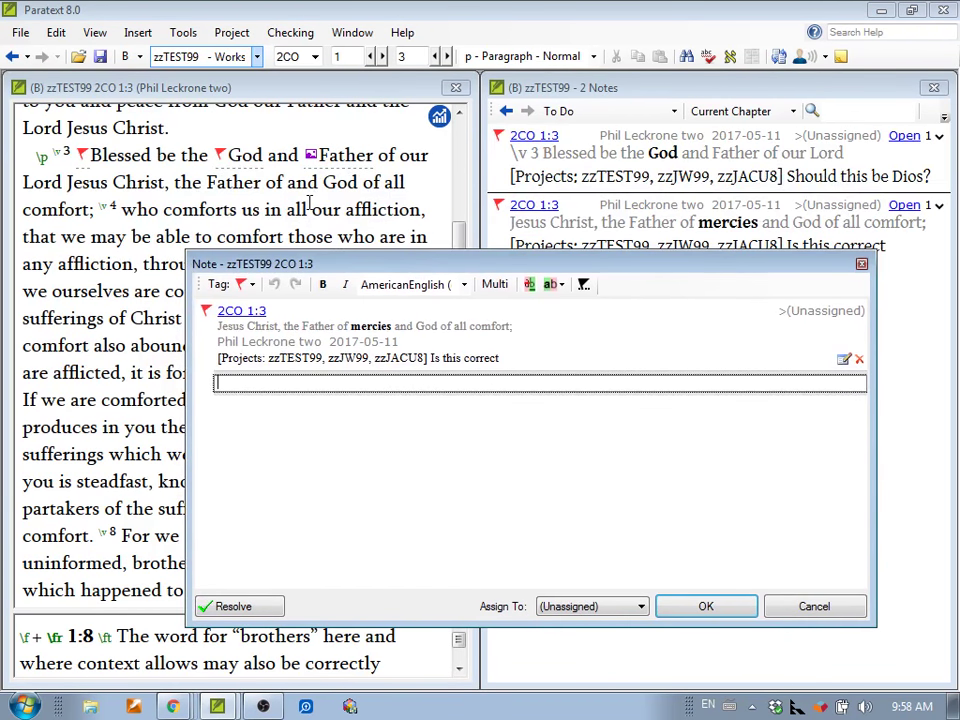
click(585, 286)
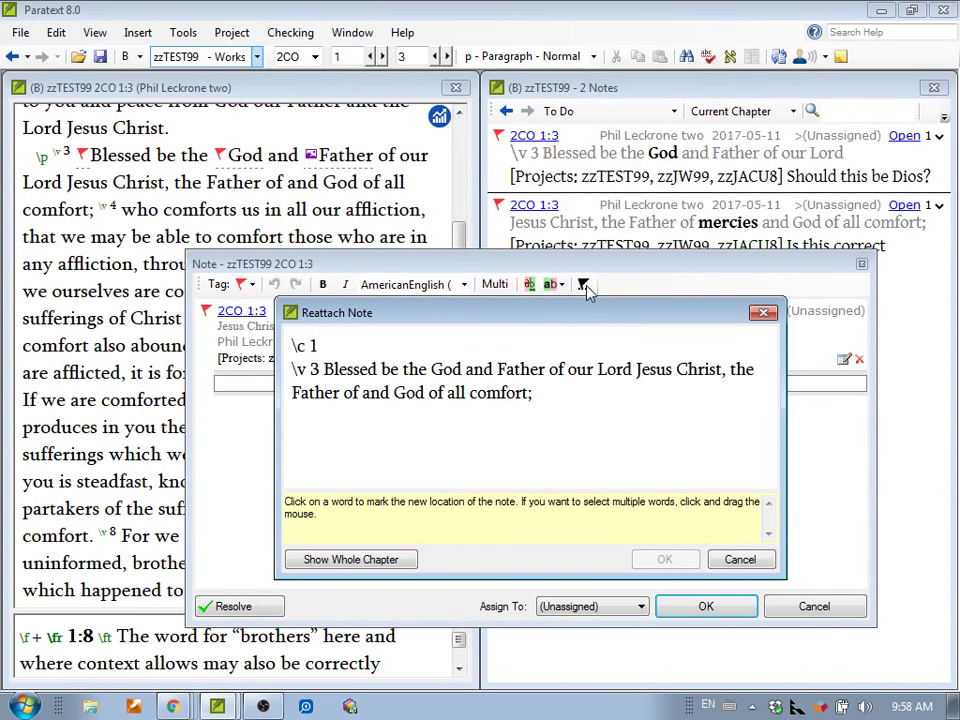
click(497, 391)
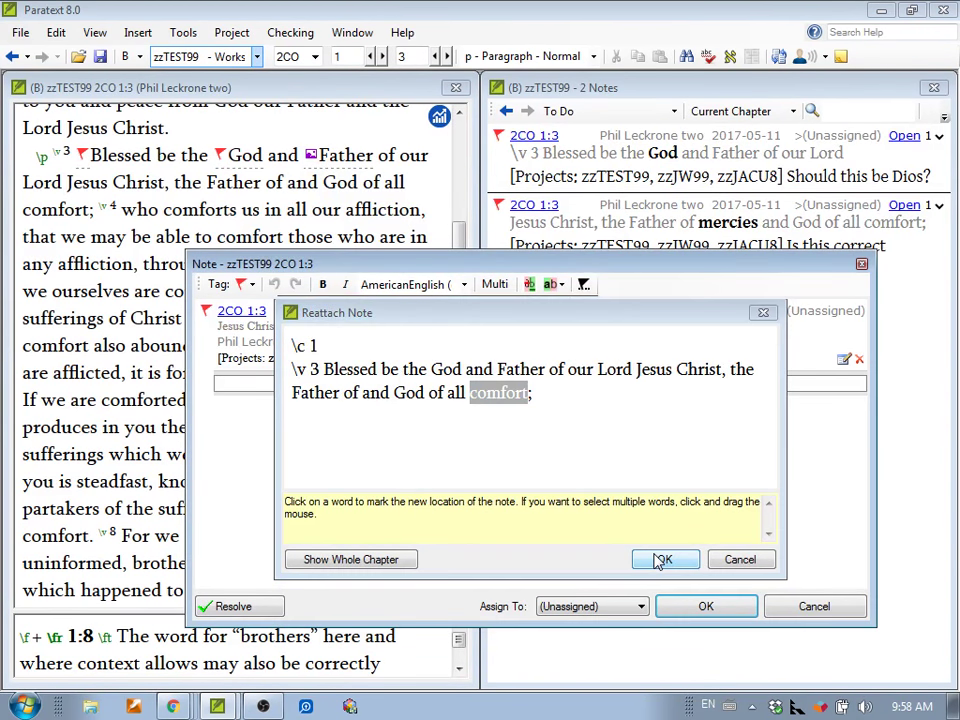
click(661, 560)
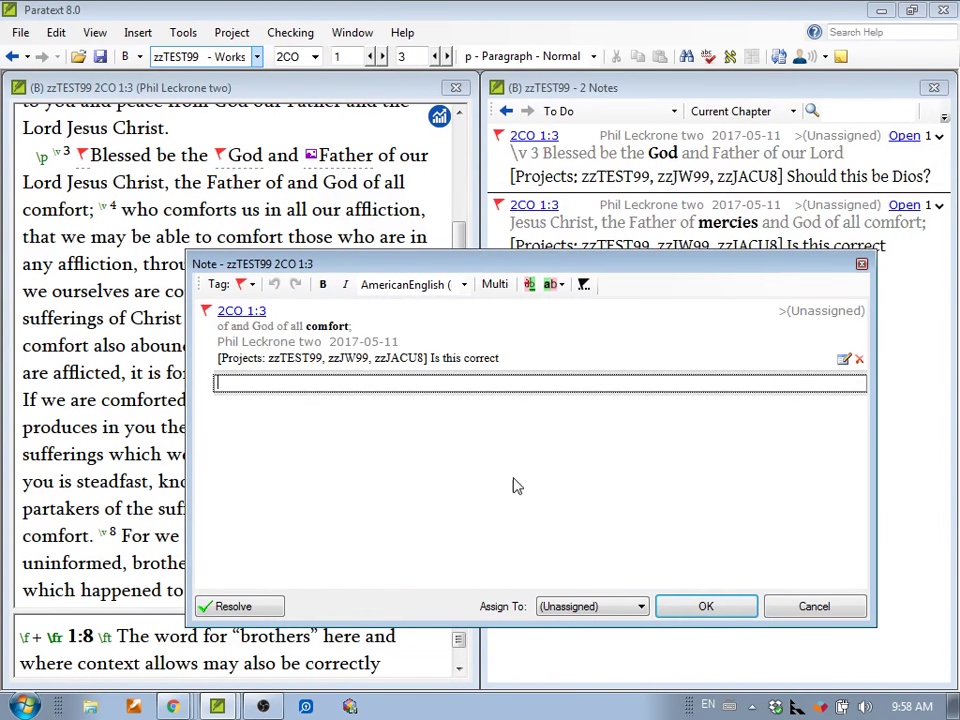
click(707, 608)
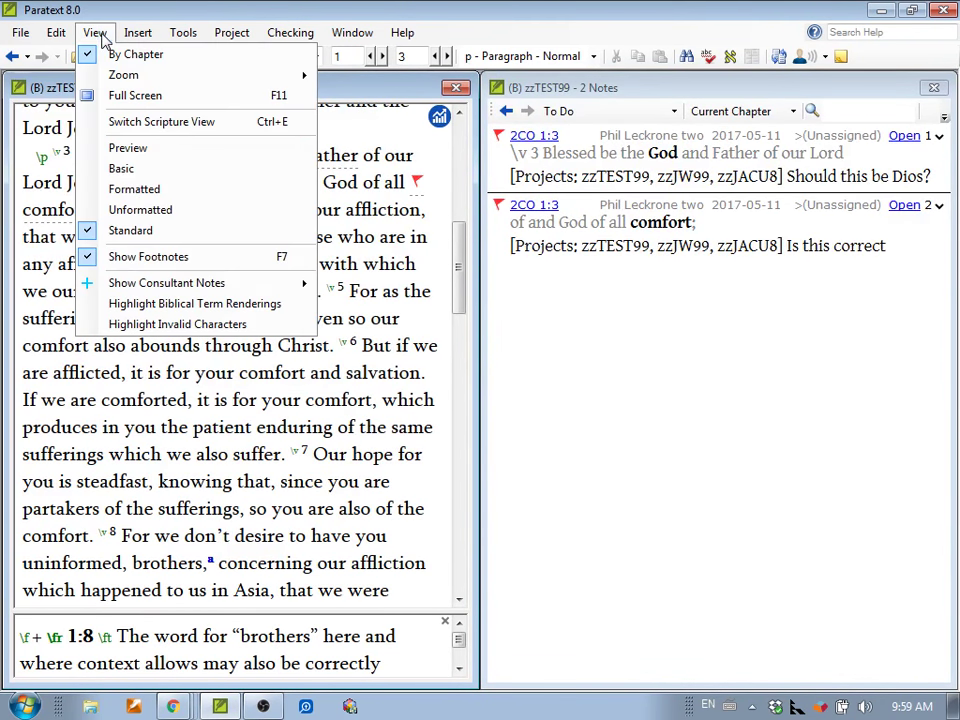
- Show the PLt consultant notes in the zzTEST99 text
click(95, 33)
mouse_move(124, 289)
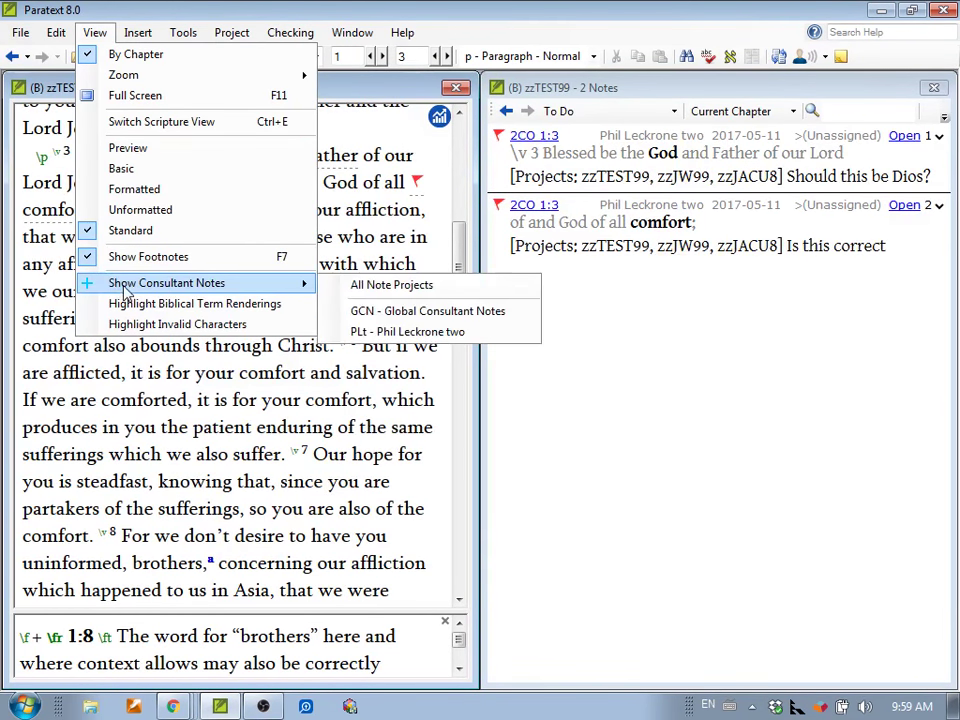
click(352, 331)
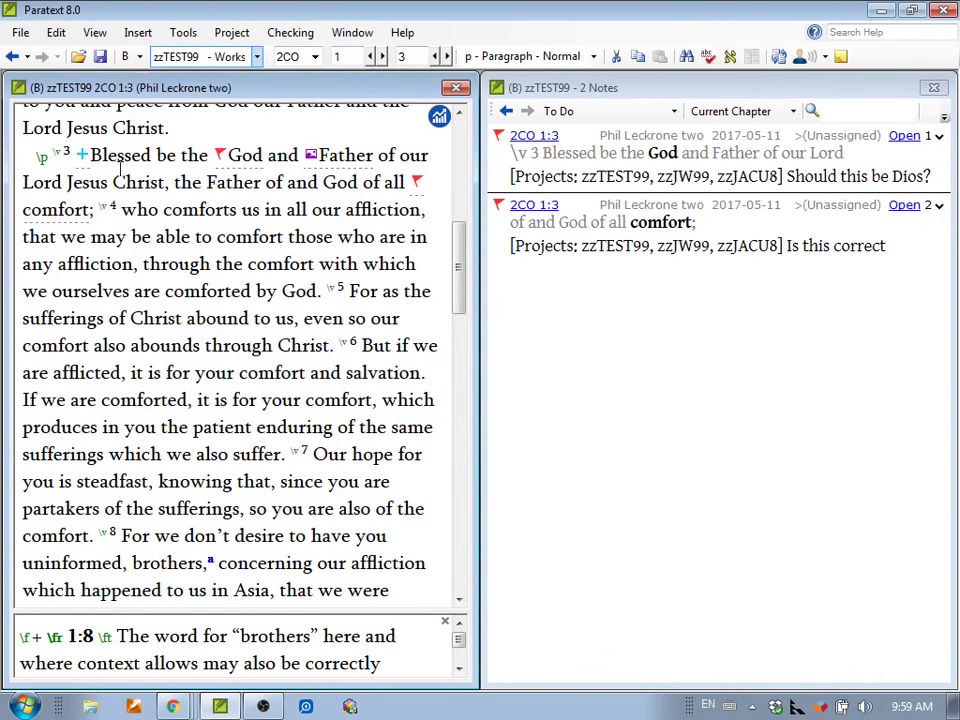
- View and close the project note on "God", and open the PLt notes list from the consultant marker in 2CO 1:3
click(220, 157)
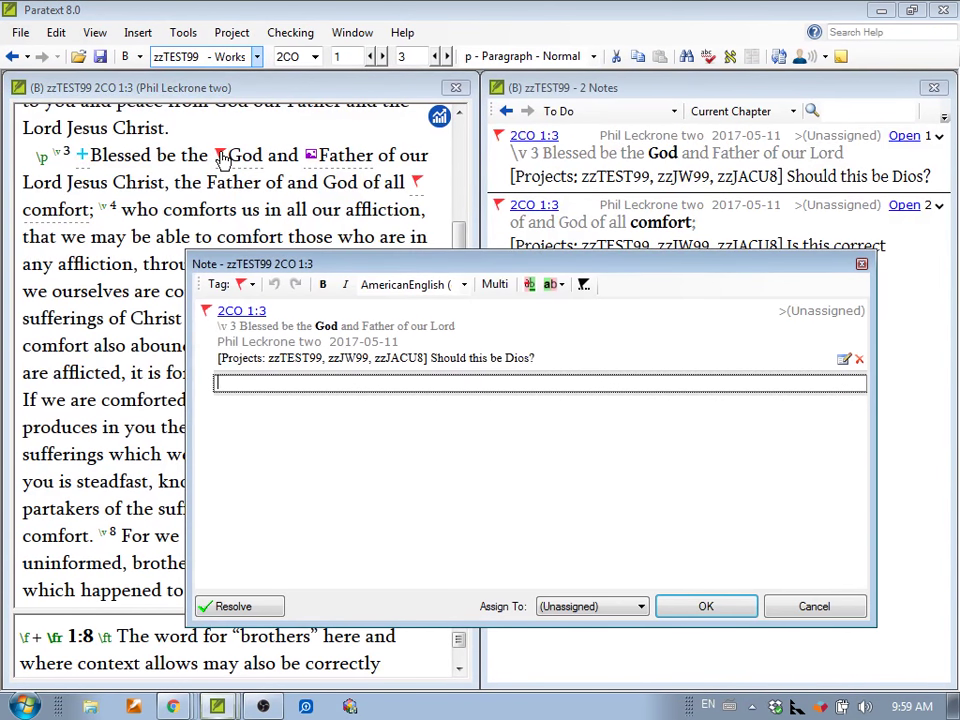
click(861, 263)
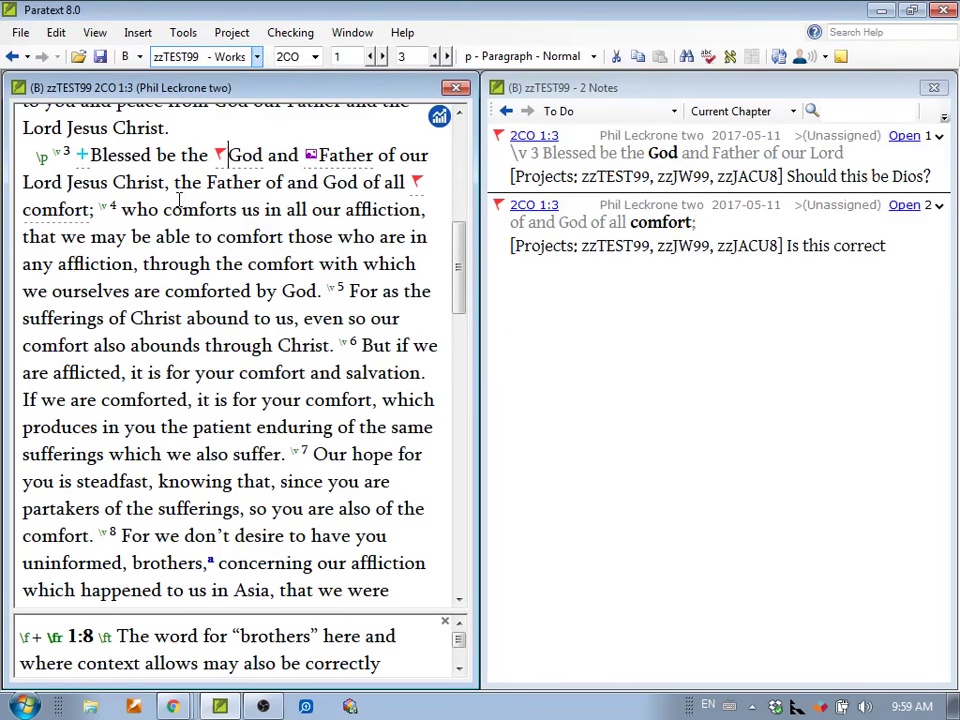
click(82, 162)
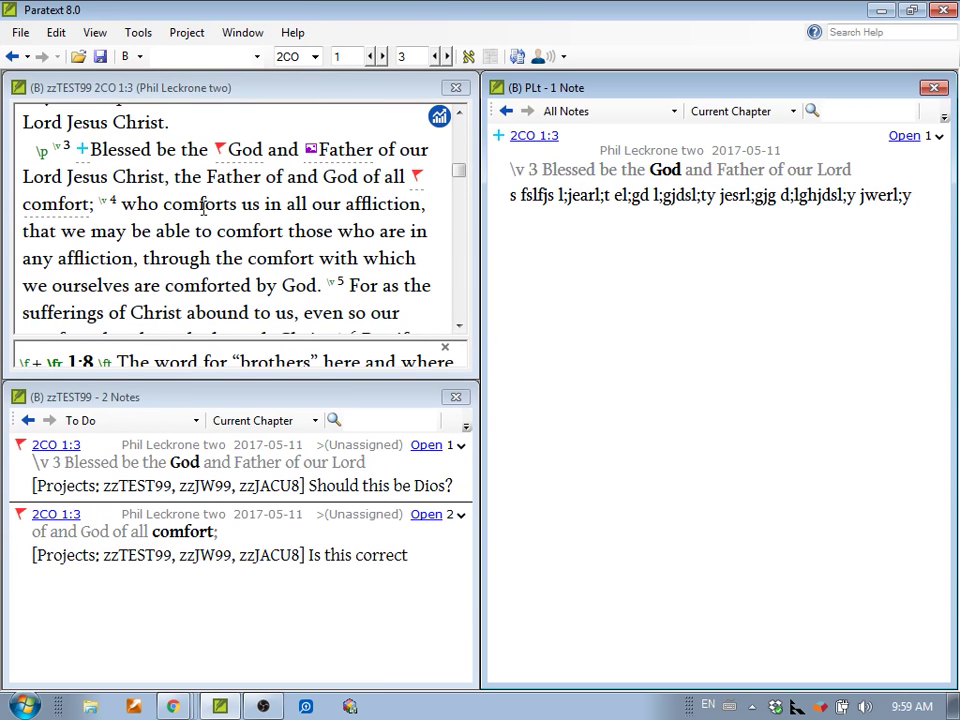
- Insert a PLt consultant note on "comforts us in all our affliction" in verse 4 of zzTEST99, reading "lsfjslfjsat algfads tladdyjadhl;"
drag(163, 205, 422, 204)
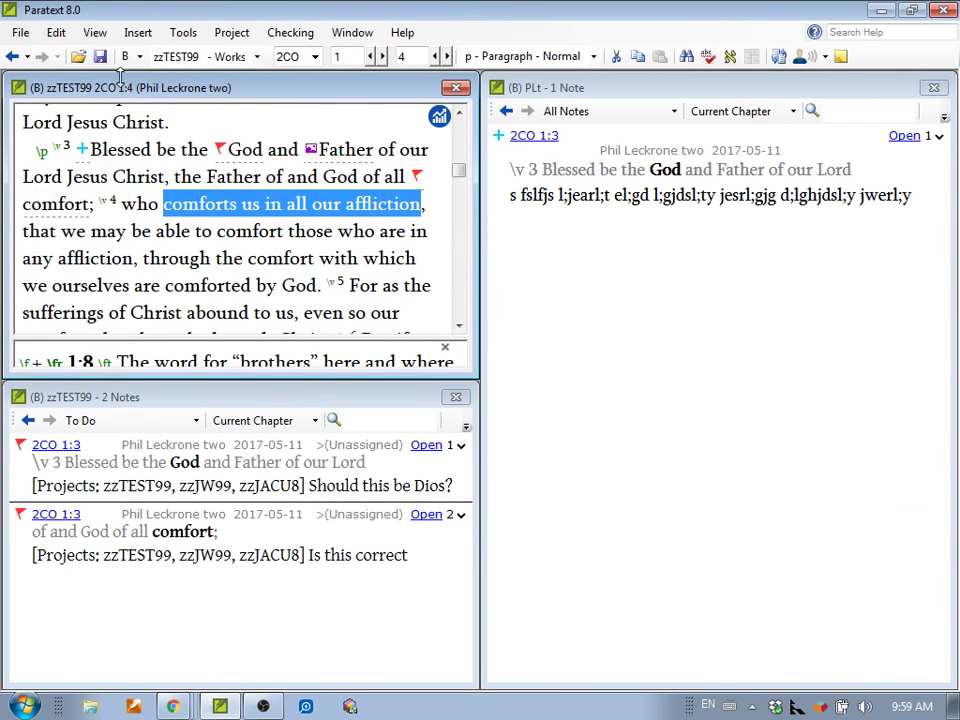
click(140, 34)
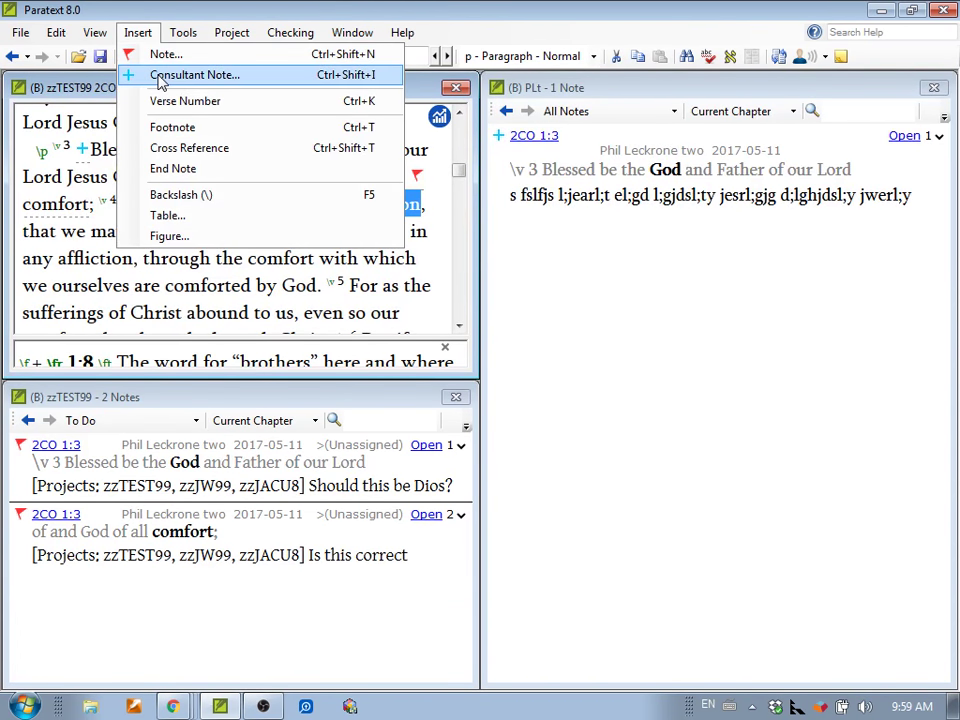
right_click(414, 208)
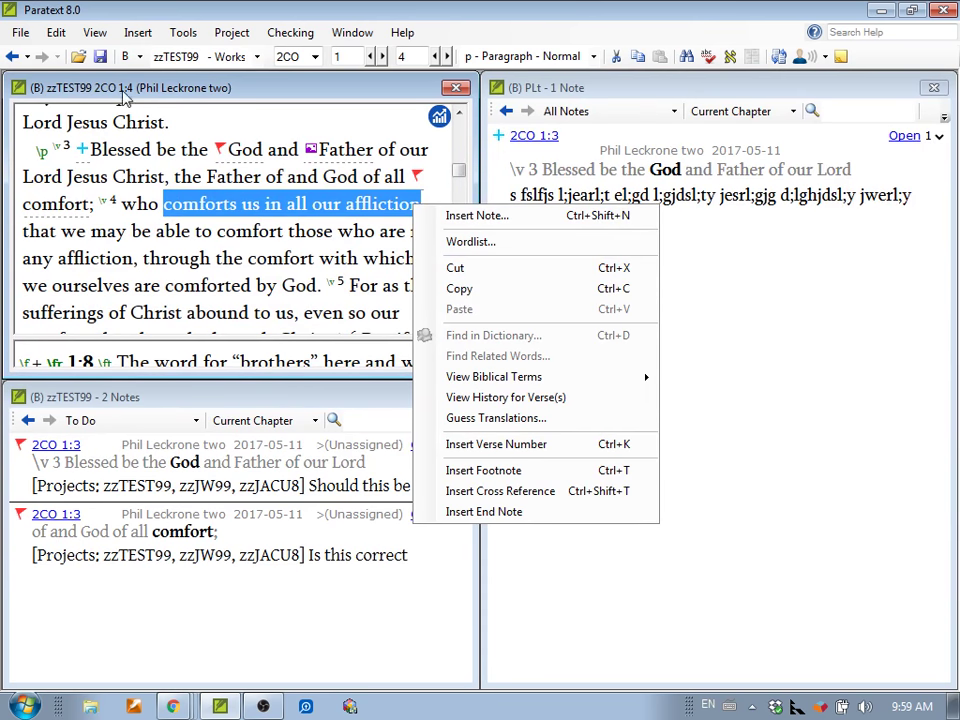
click(139, 33)
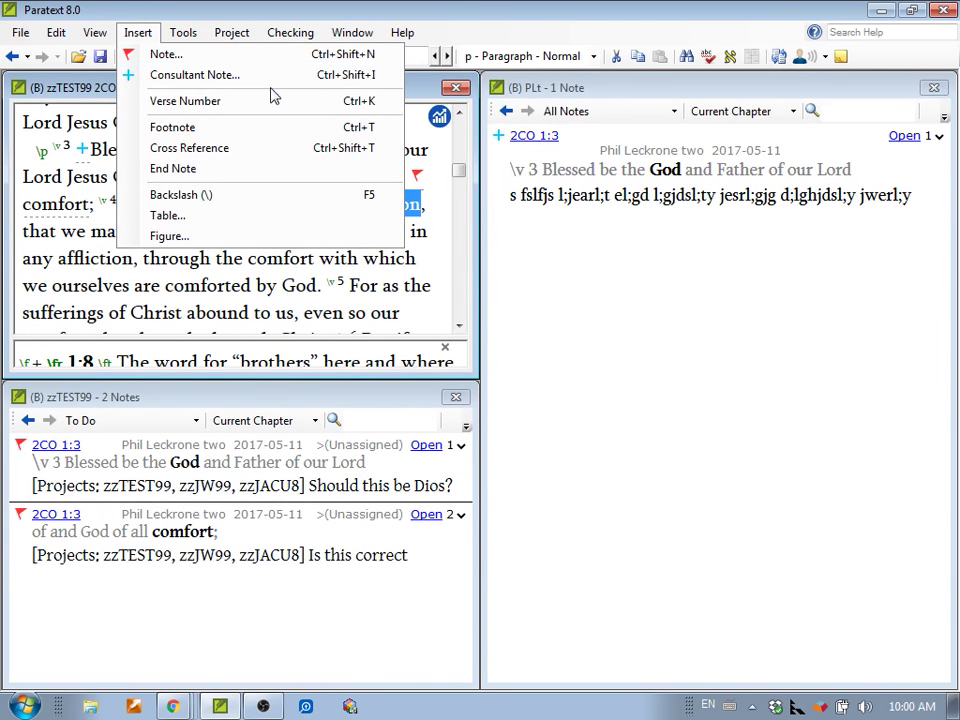
click(194, 77)
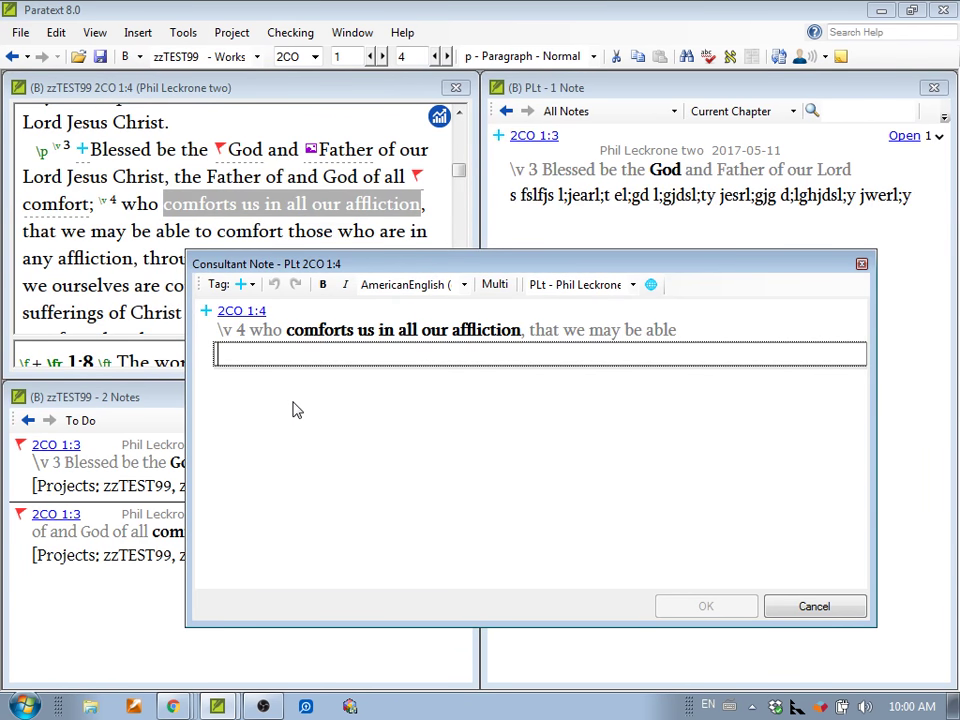
text(lsfjslfjsat algfads tladdyjadhl;)
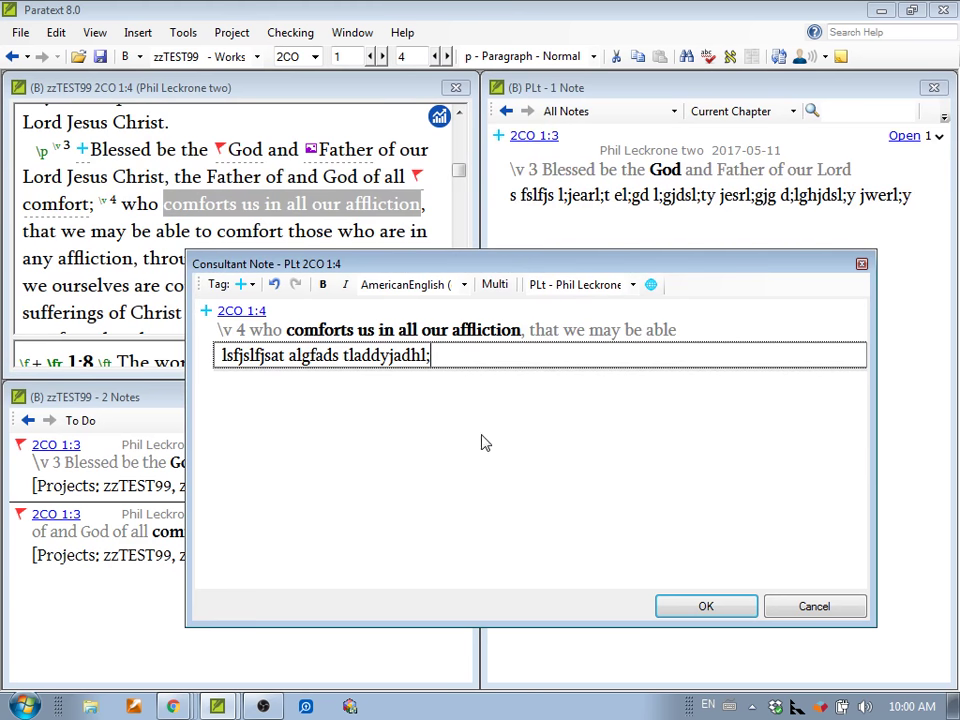
- Add the verse 4 consultant note to multiple projects using the saved selection "Cluster" and save it
click(495, 285)
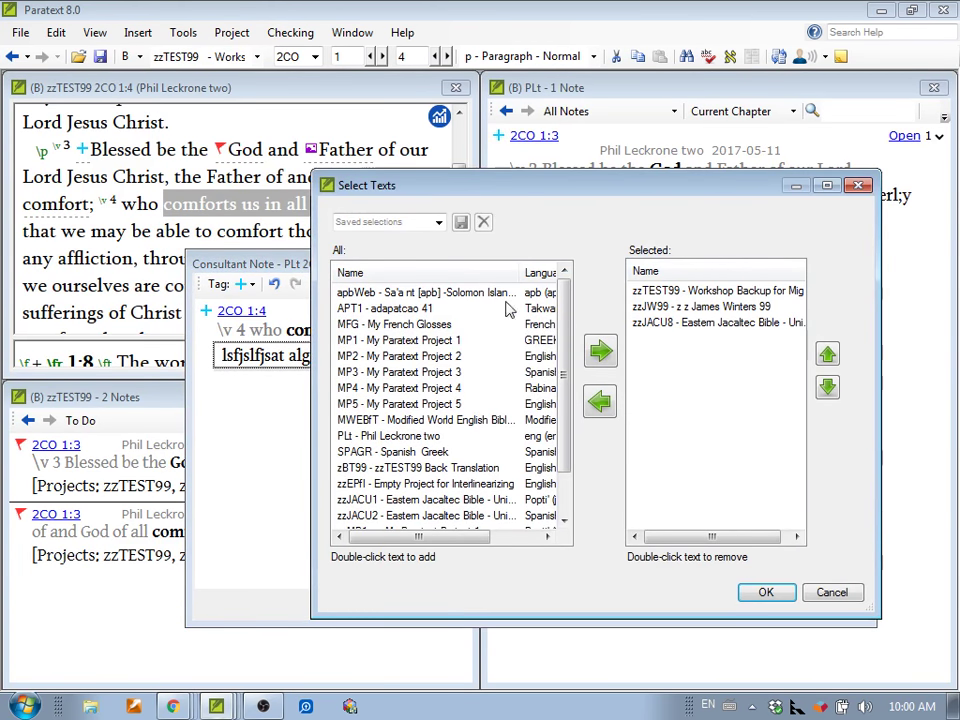
click(438, 222)
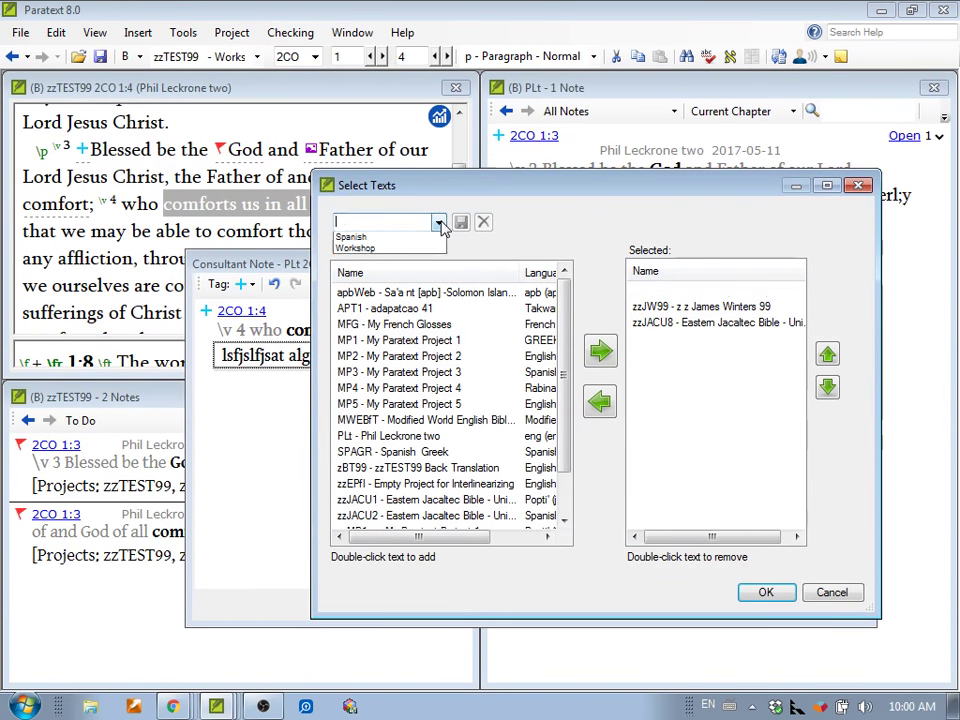
click(405, 242)
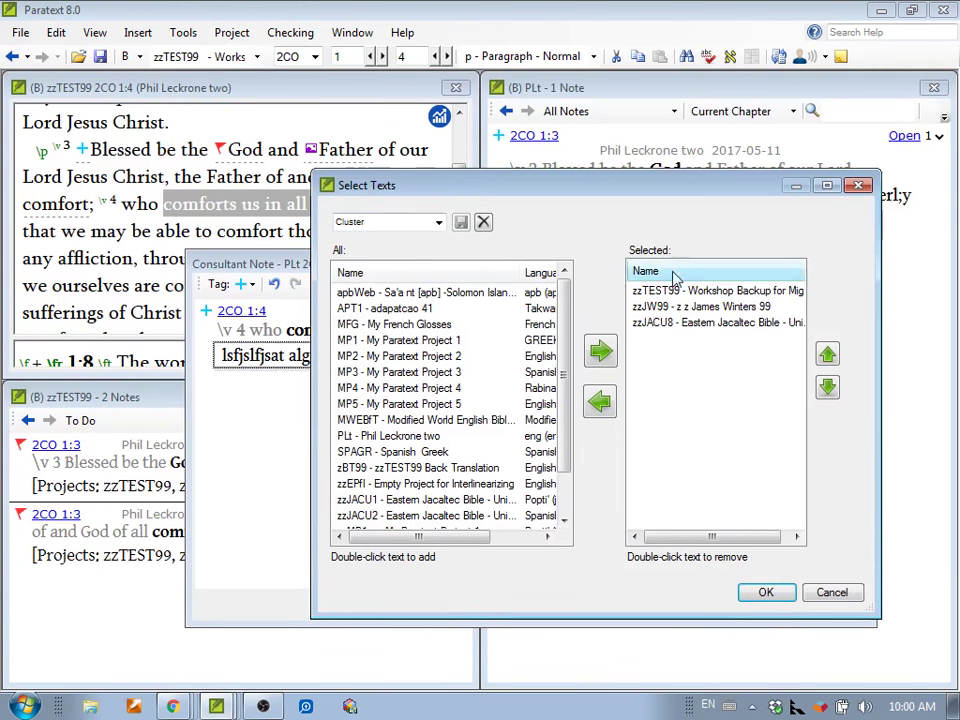
click(762, 595)
click(735, 606)
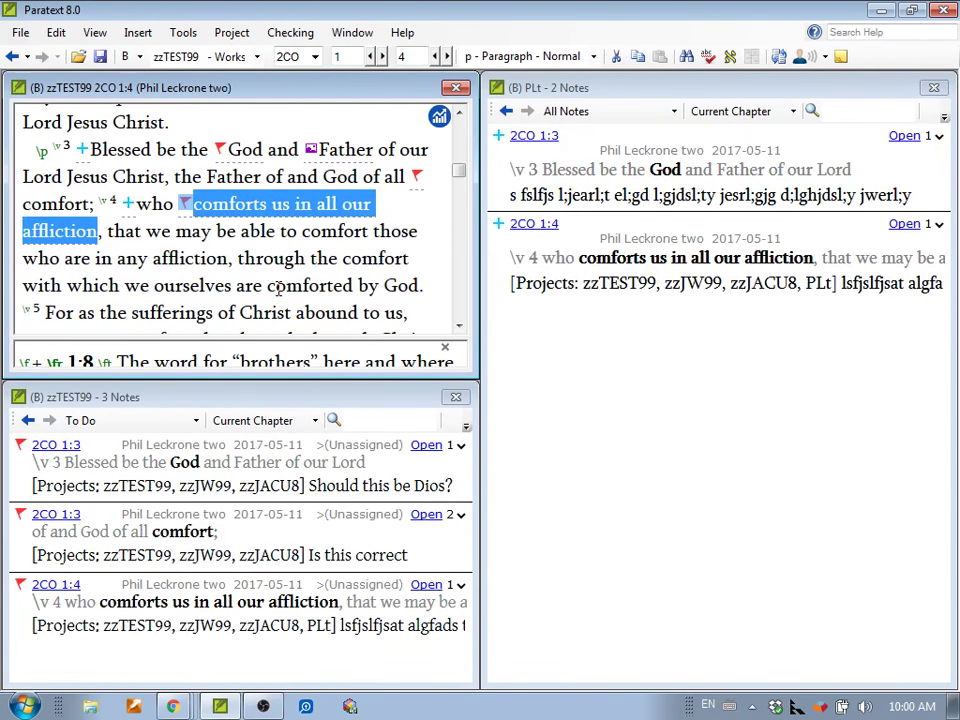
- View and close the project note on "comforts us in all our affliction", and check which consultant notes projects can be shown
click(210, 218)
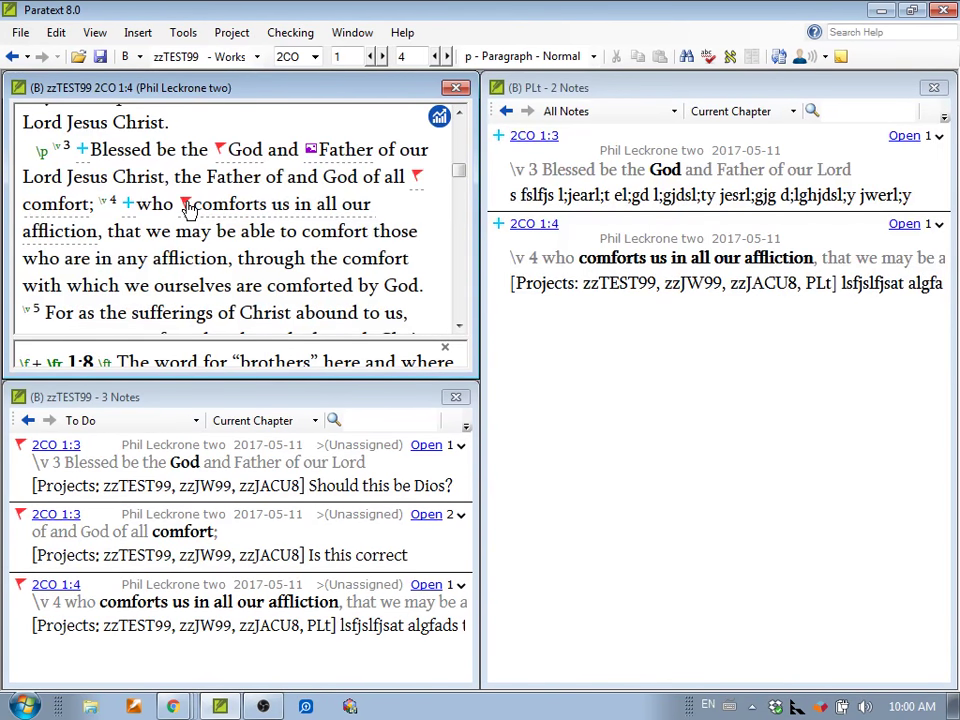
click(186, 204)
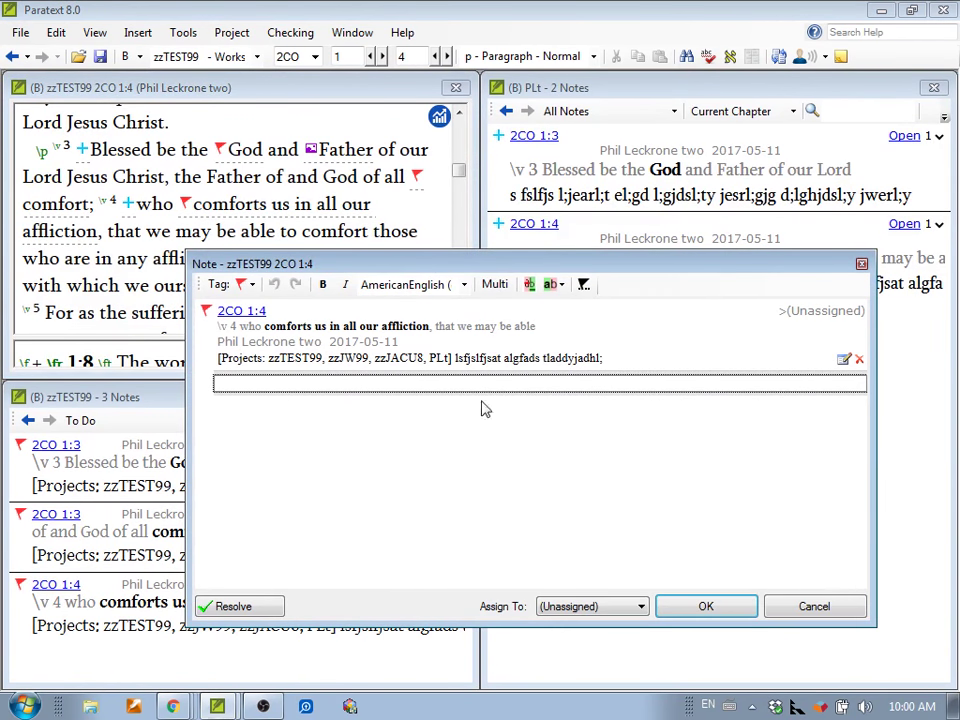
click(790, 608)
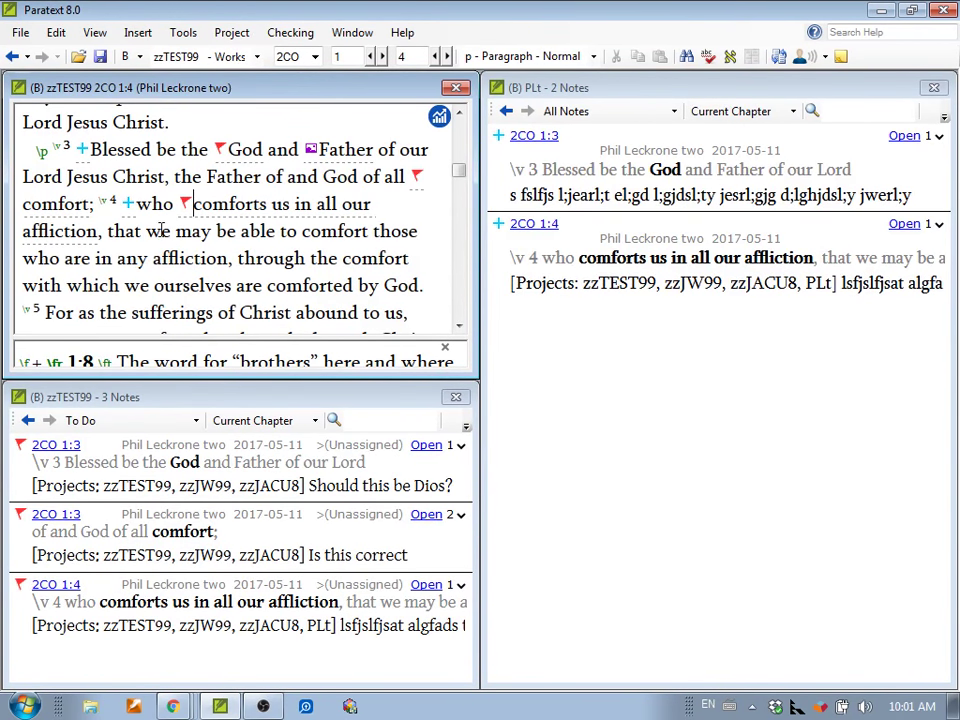
click(97, 32)
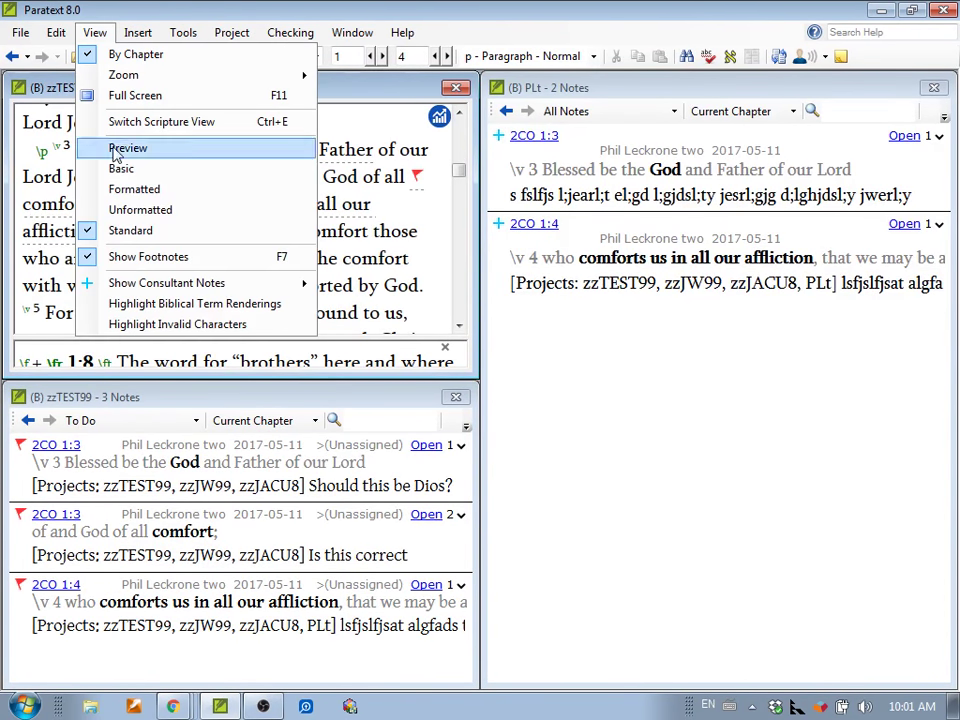
mouse_move(137, 287)
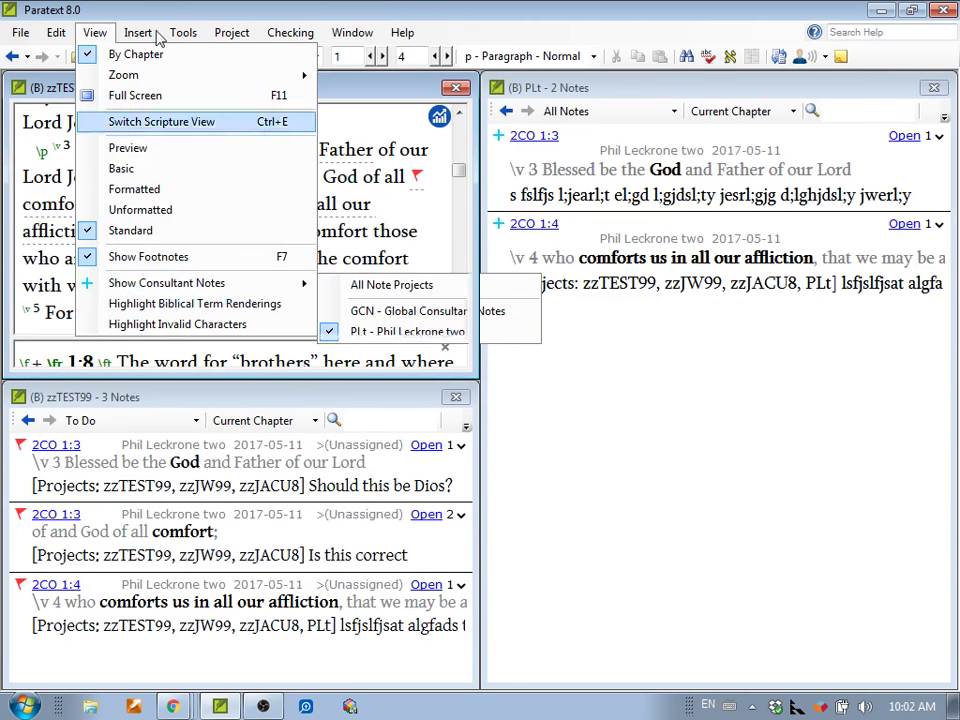
- Start a new project of type Consultant Notes with the language eng (eng)
click(20, 32)
click(20, 32)
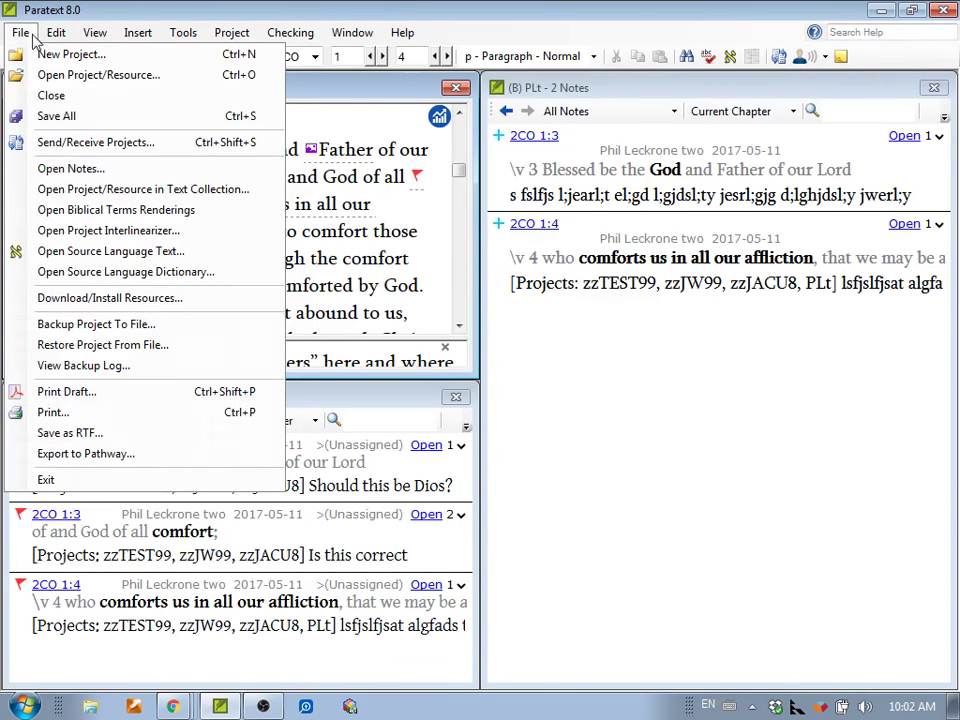
click(38, 57)
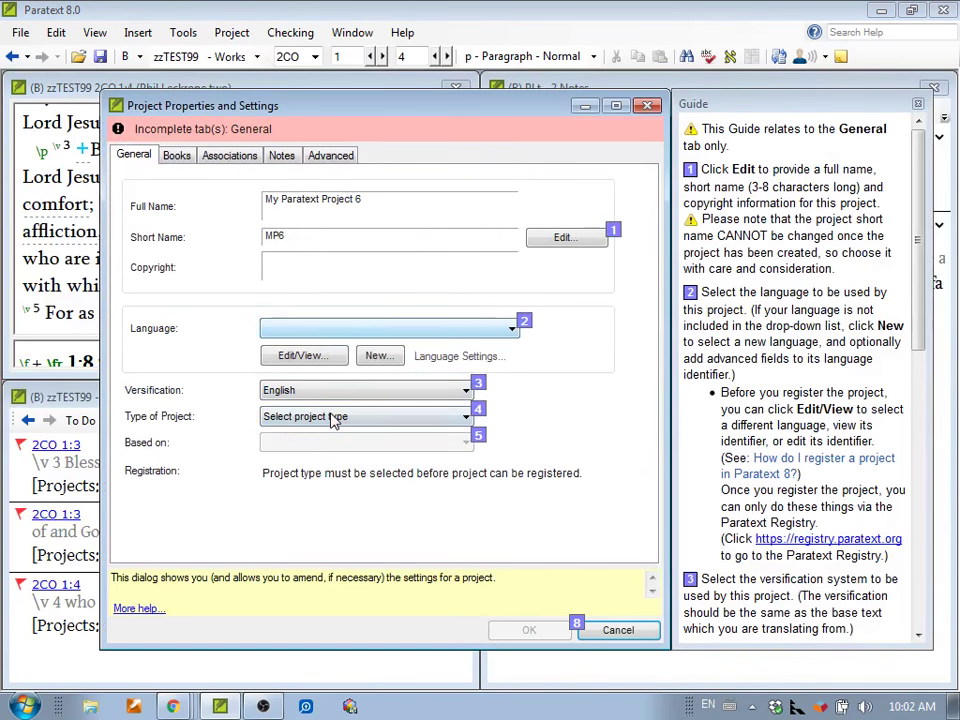
click(396, 418)
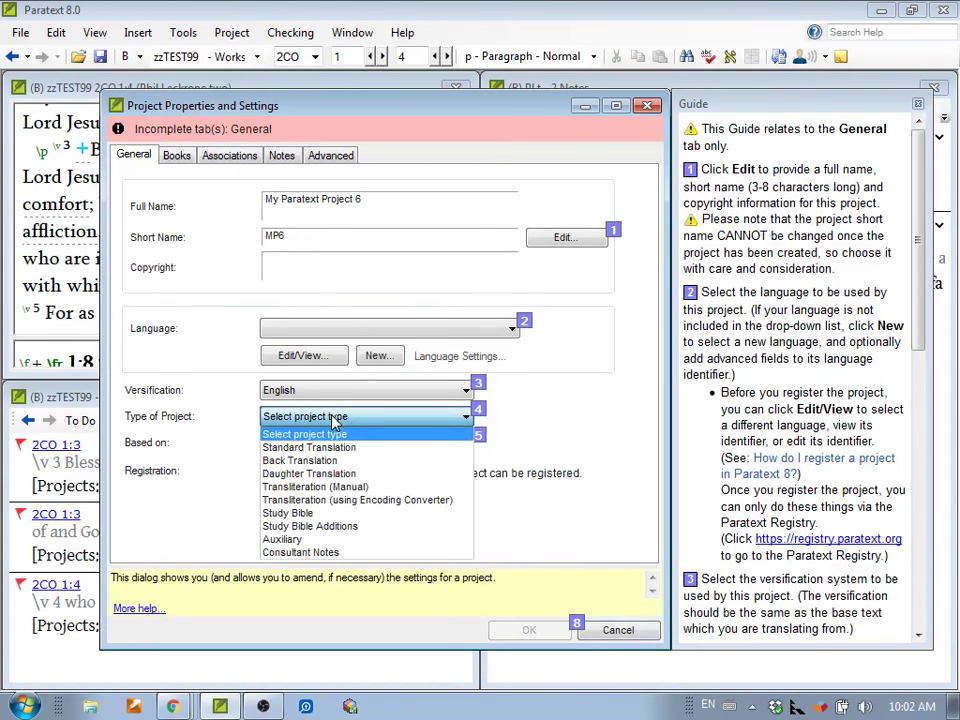
click(318, 551)
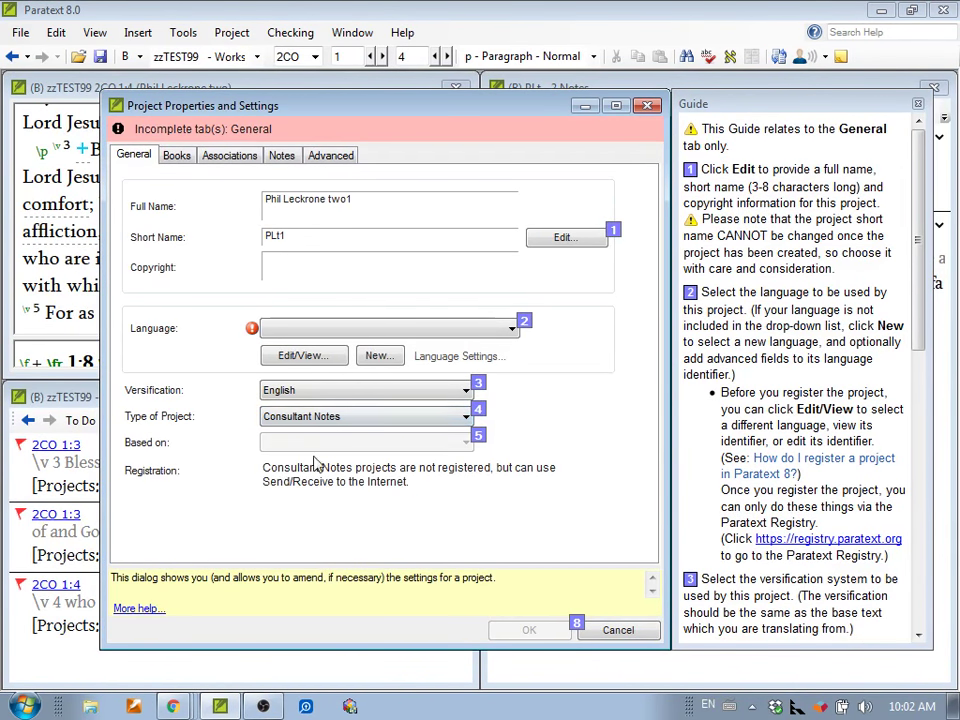
click(306, 330)
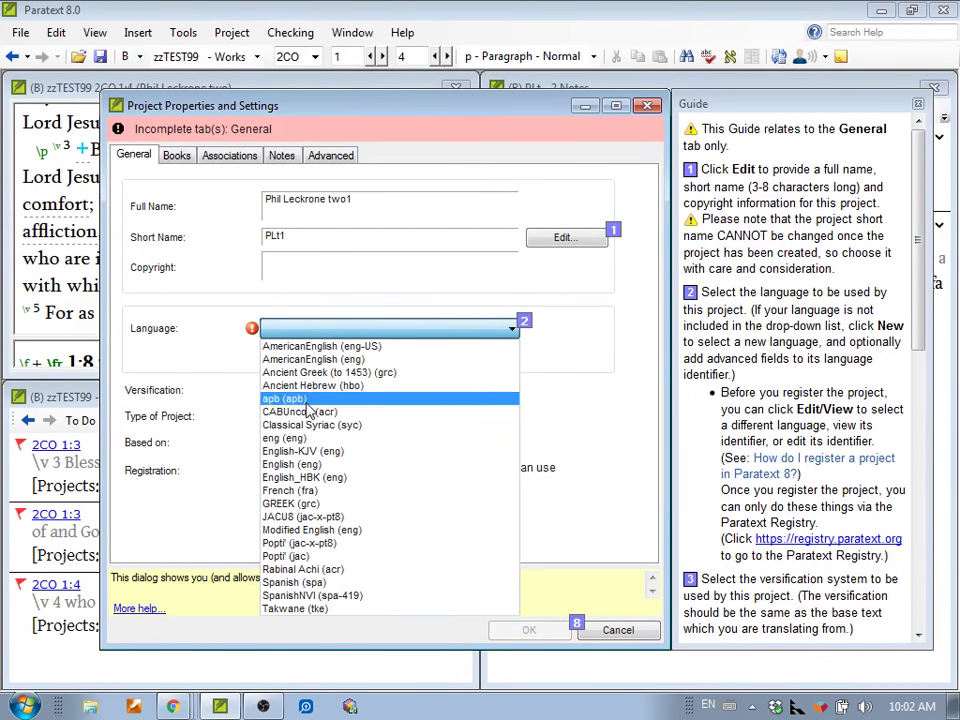
click(300, 438)
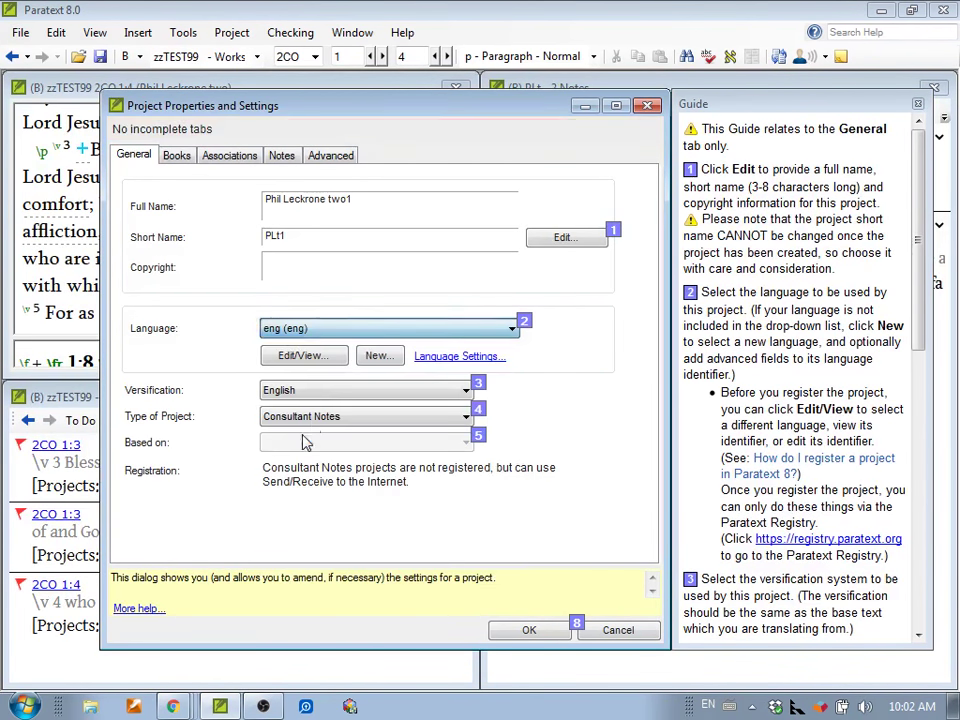
- Name the new project "zzTEST99 Consultant Notes" with the short name "CNzzTest" and create it
click(566, 240)
triple_click(450, 289)
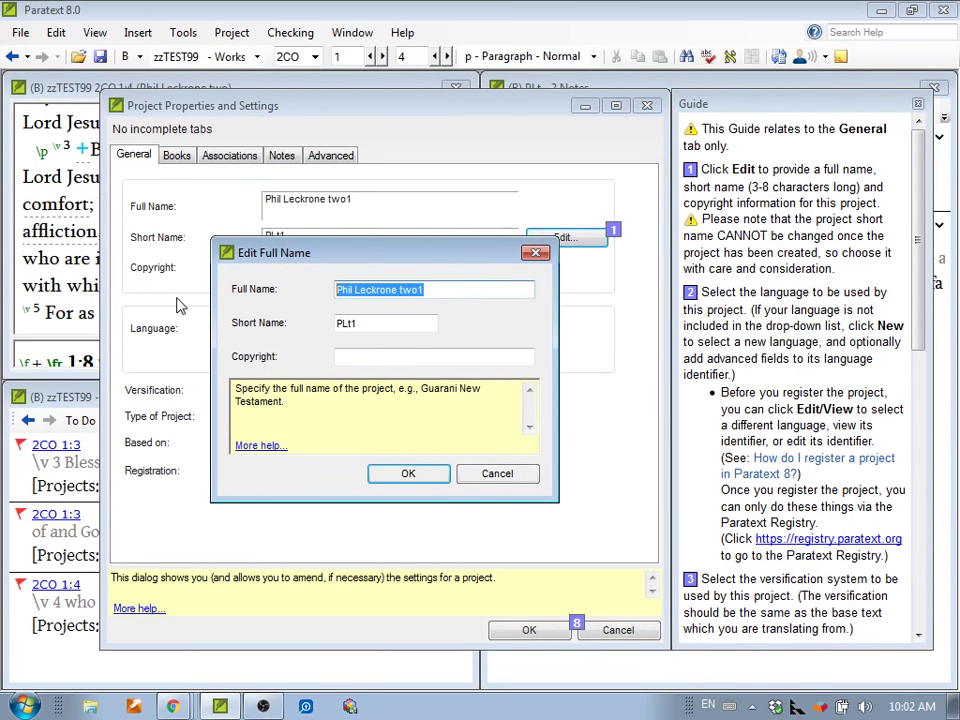
text(zzTEST)
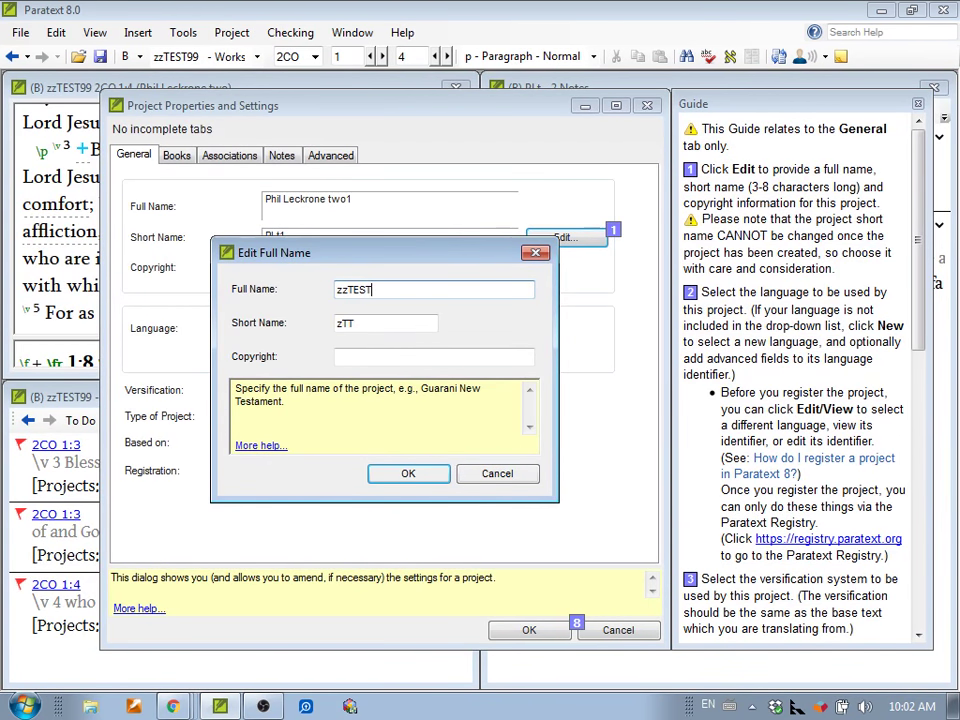
text(99 Consultant Notes)
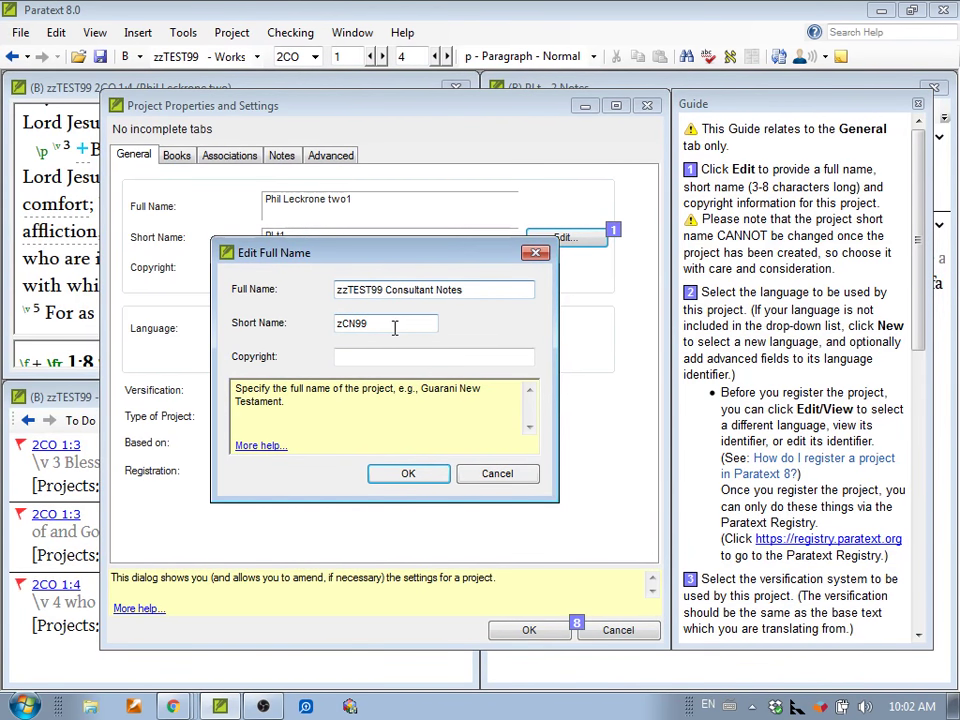
drag(394, 328, 236, 326)
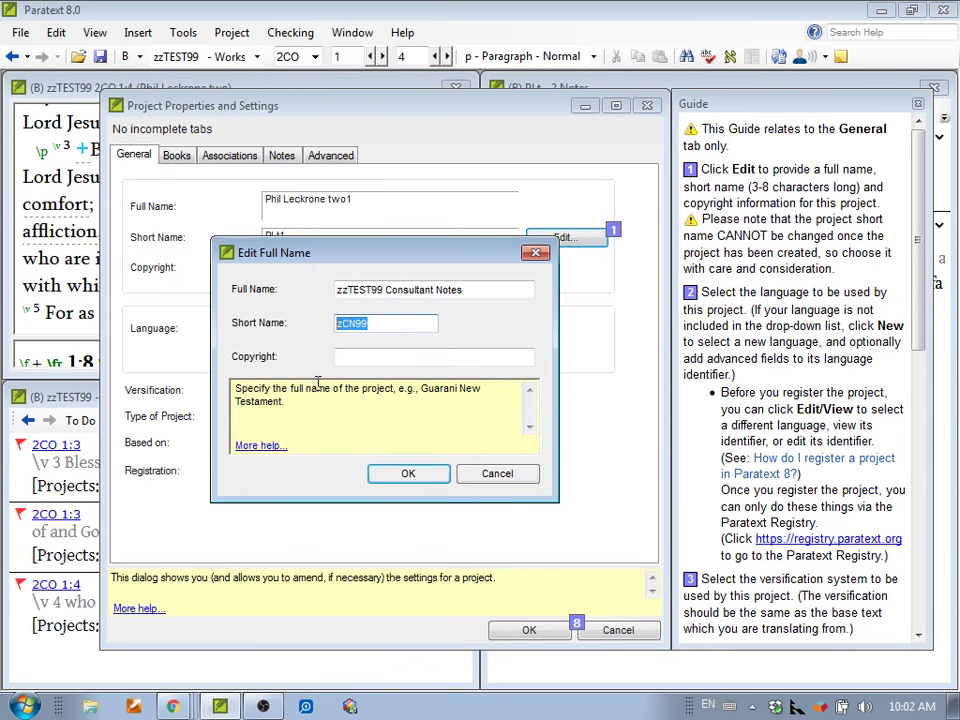
text(CN)
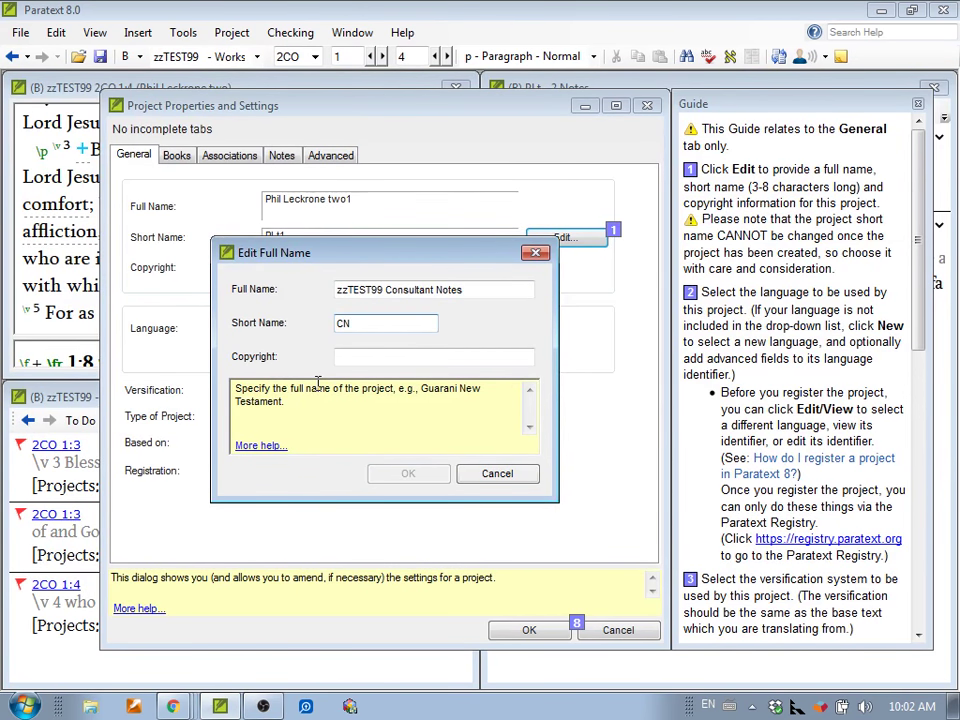
text(zz)
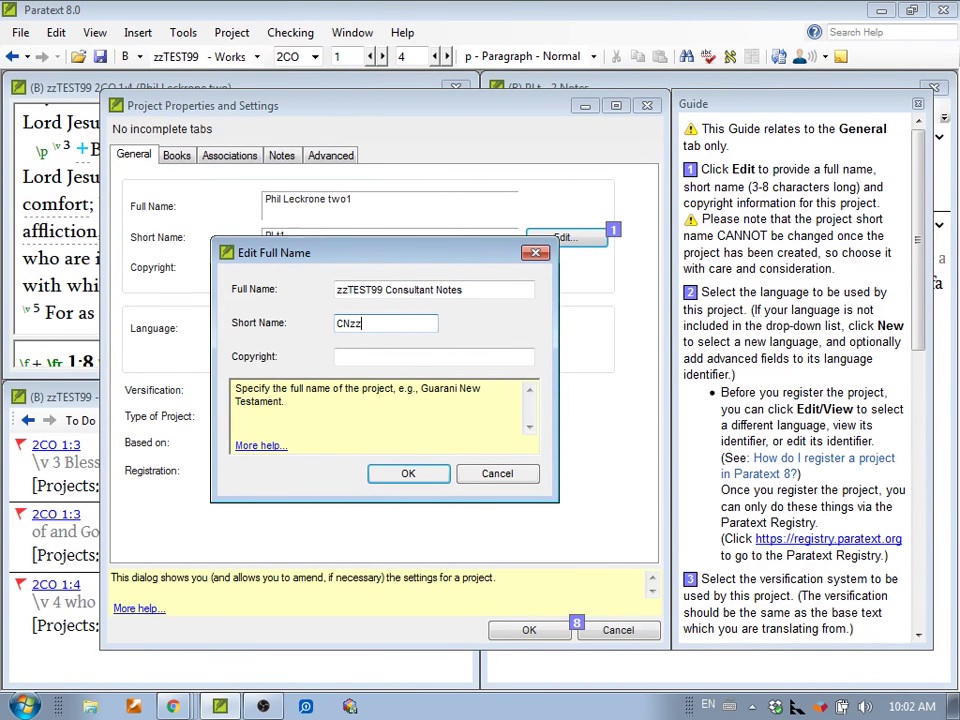
text(Test)
click(397, 476)
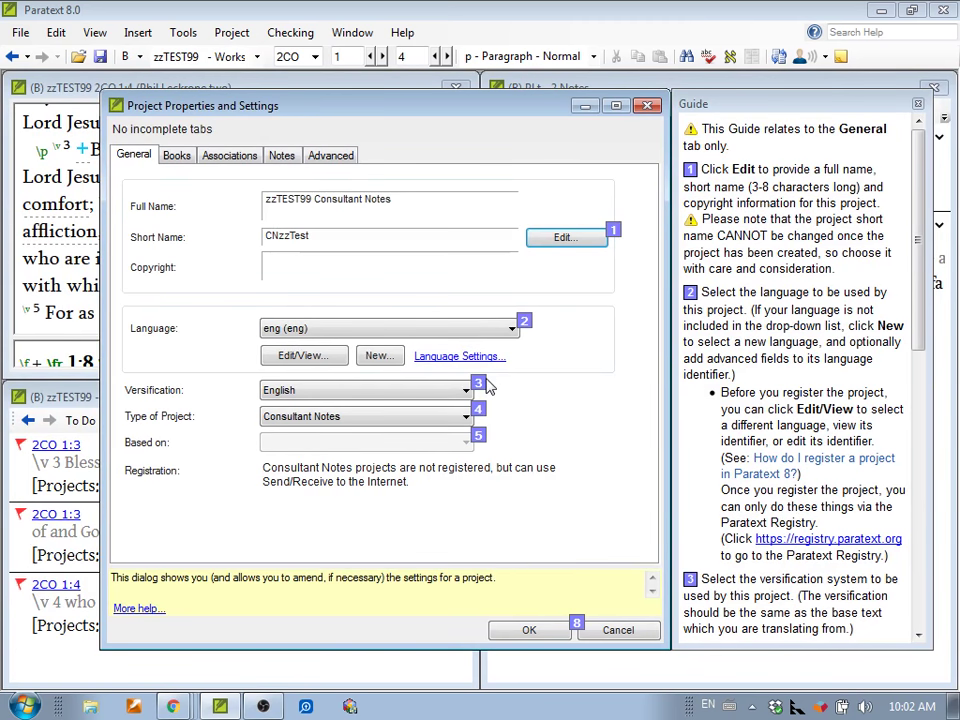
click(530, 631)
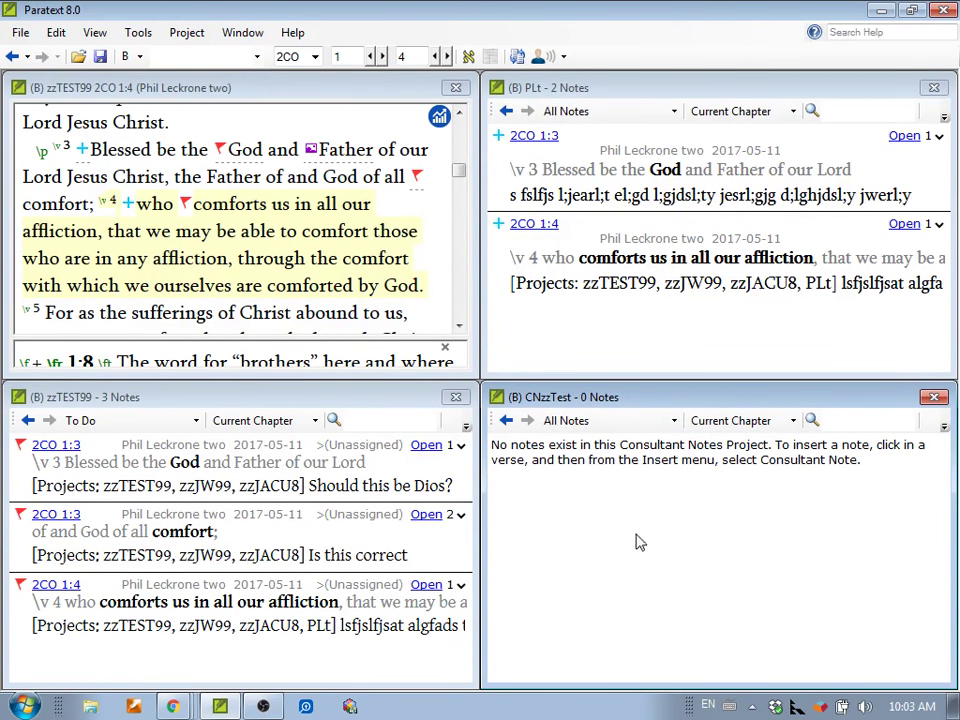
- Change the icon of the CNzzTest project's "To Do" note tag to a purple plus and save the project settings
click(127, 222)
click(187, 32)
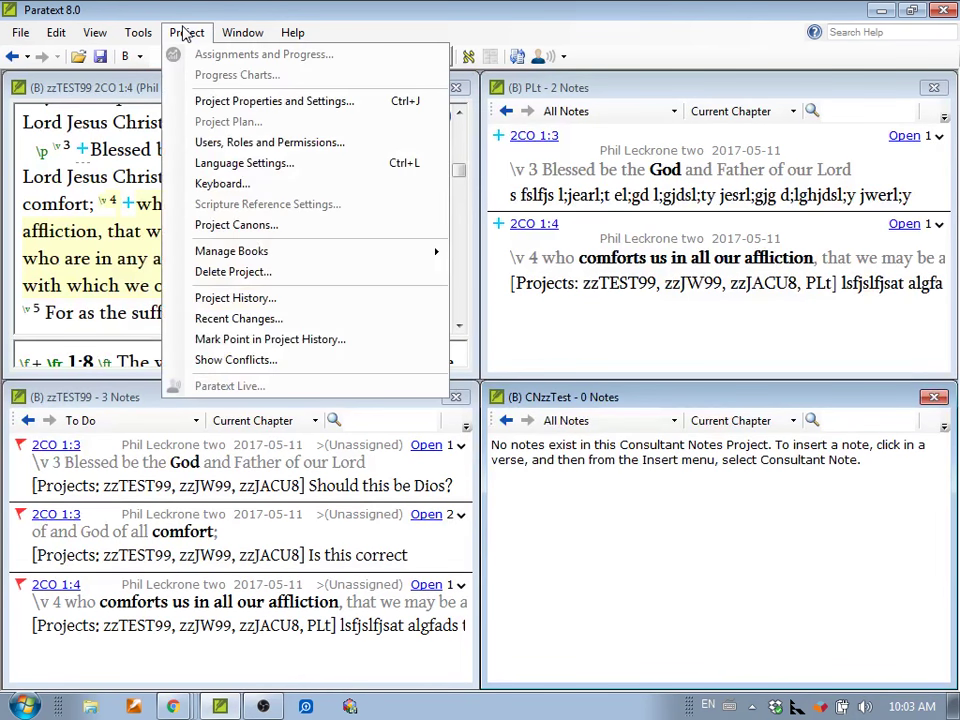
click(210, 103)
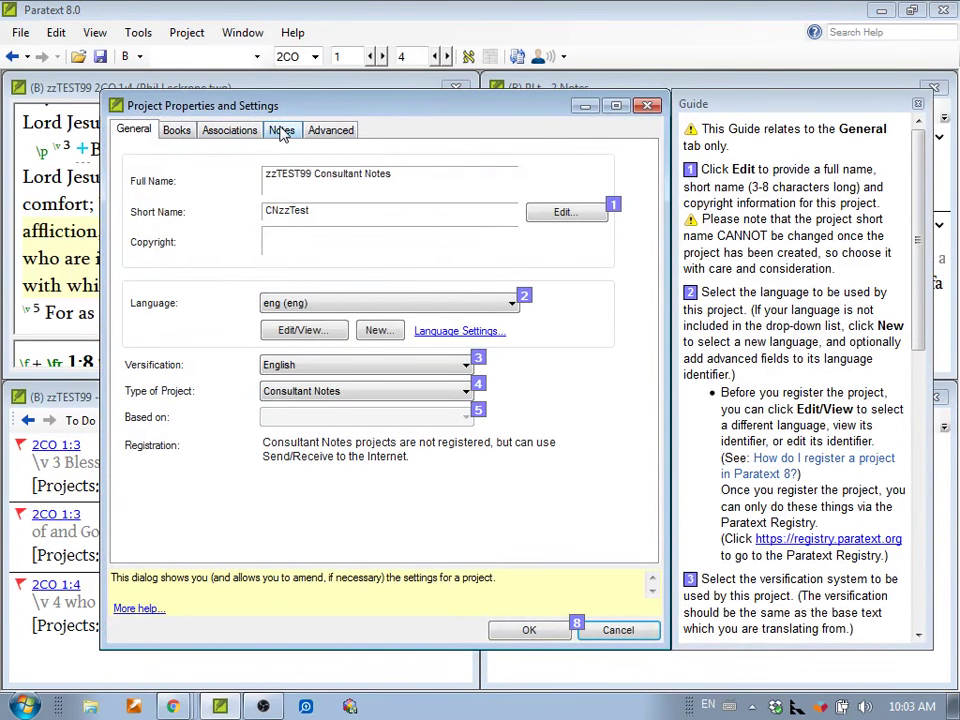
click(282, 131)
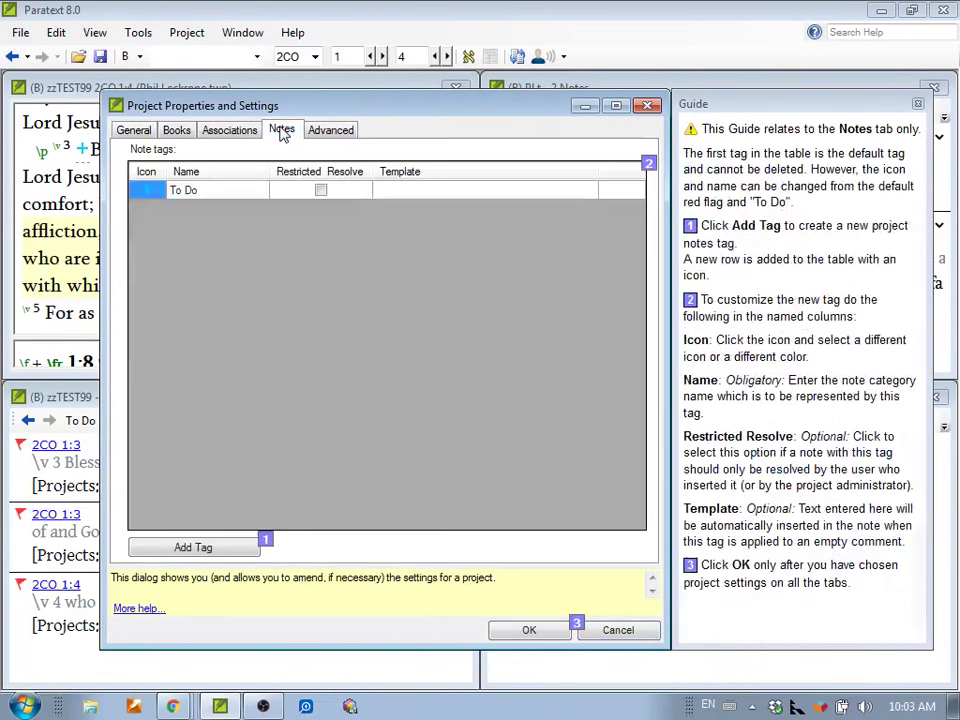
click(155, 192)
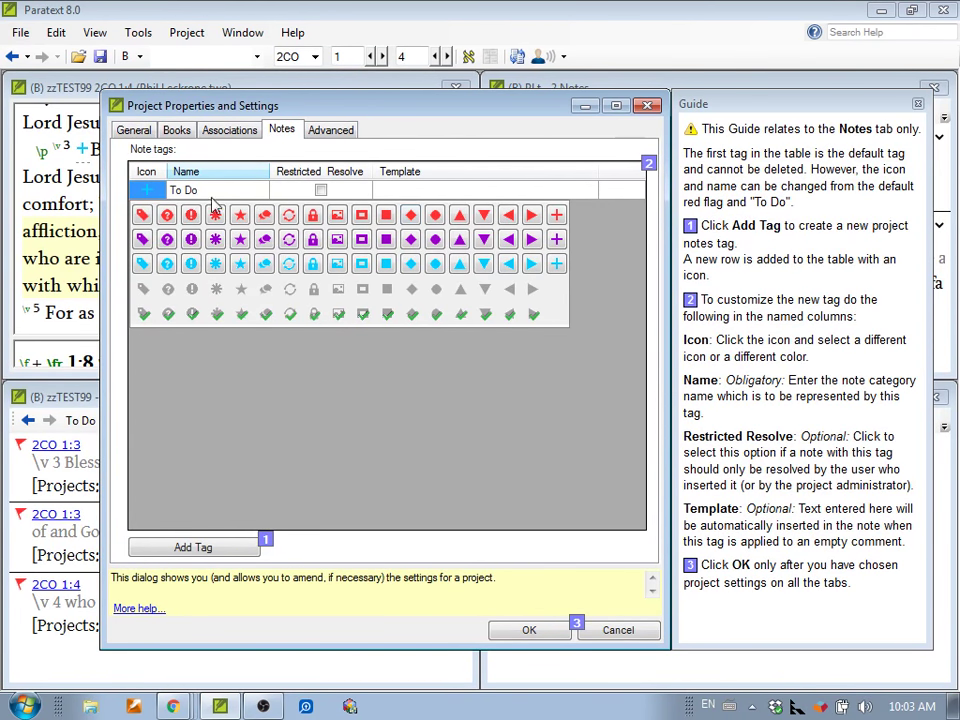
click(557, 239)
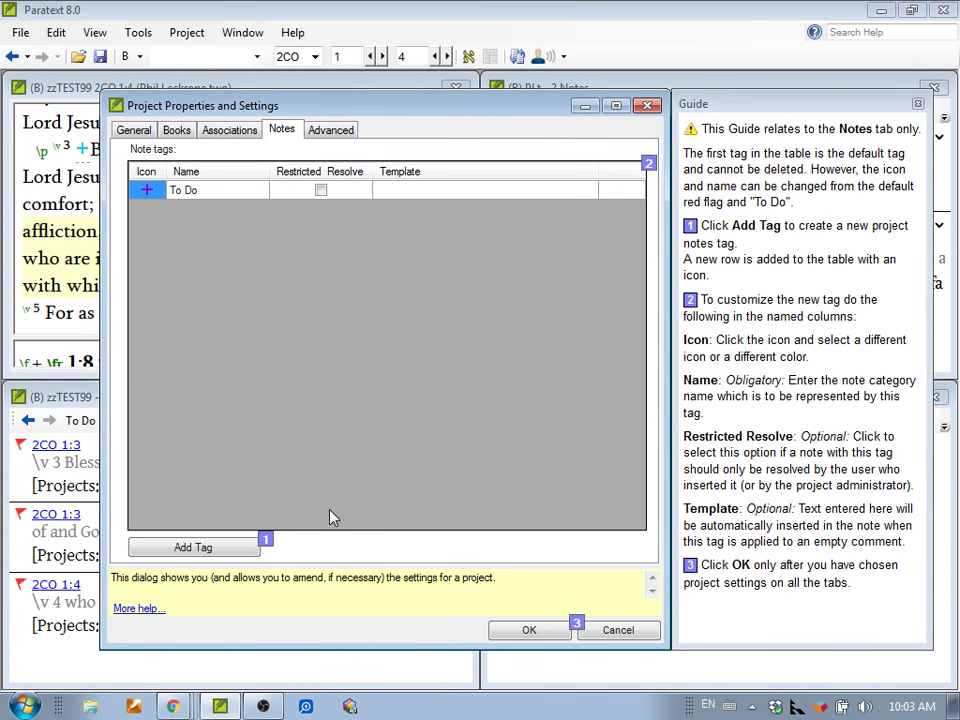
click(560, 630)
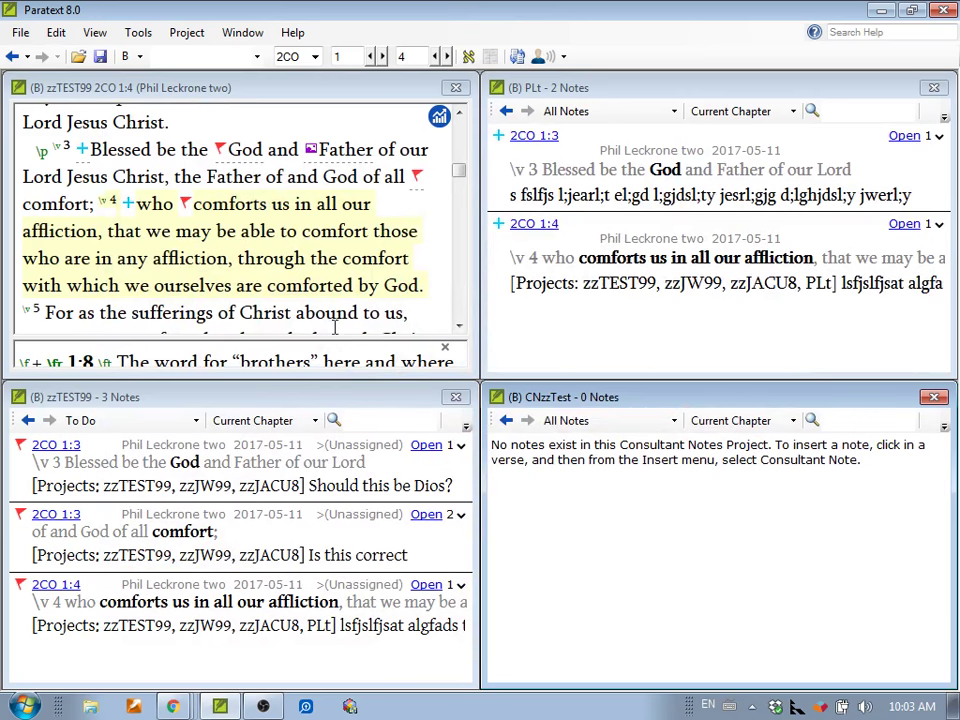
right_click(253, 231)
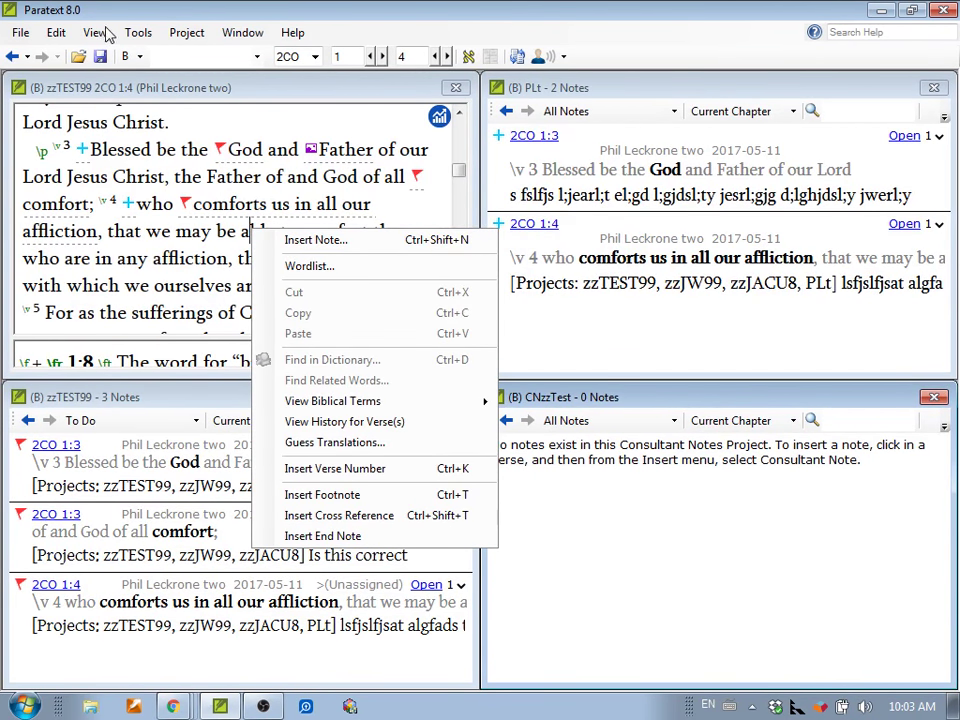
click(158, 80)
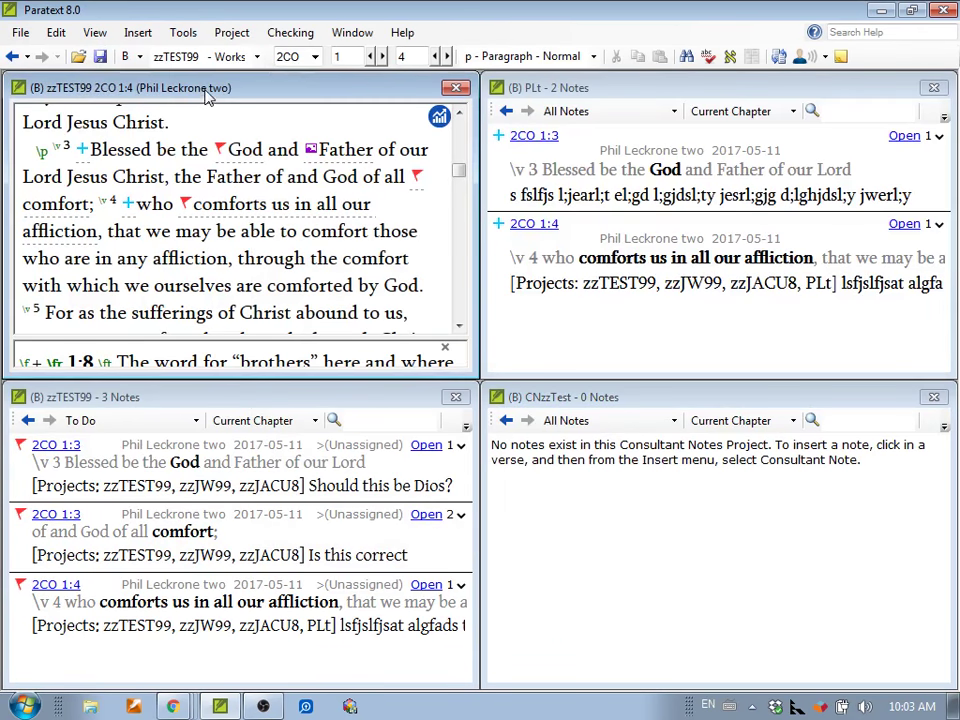
right_click(259, 231)
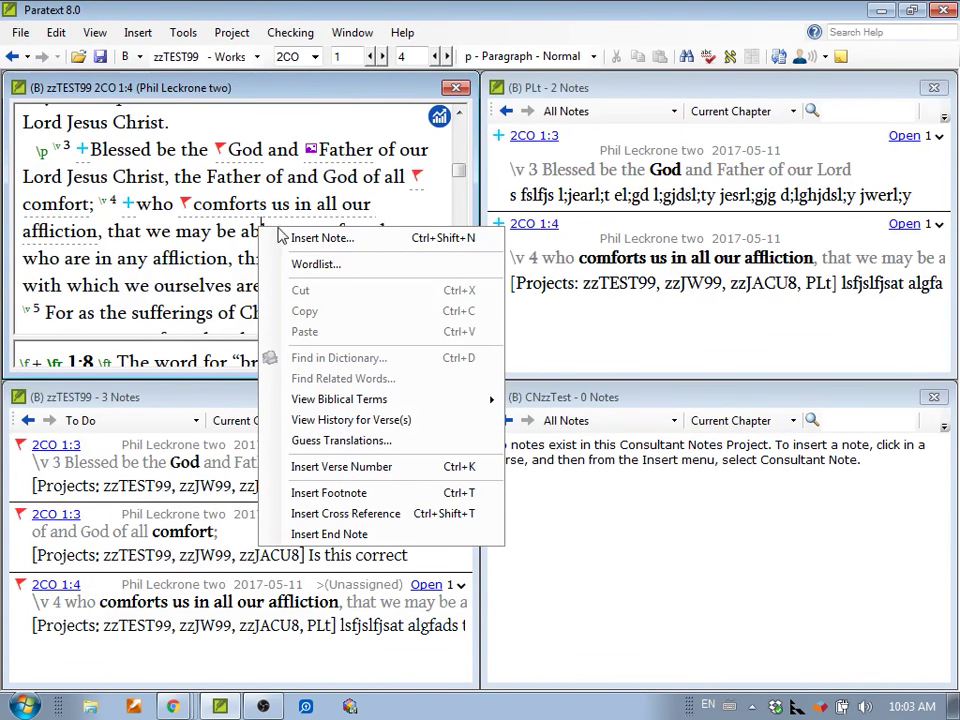
- Insert a consultant note on the word "able" in 2CO 1:4, stored in the CNzzTest project, with the text "lsf sfjsal;gf jas;d"
click(192, 180)
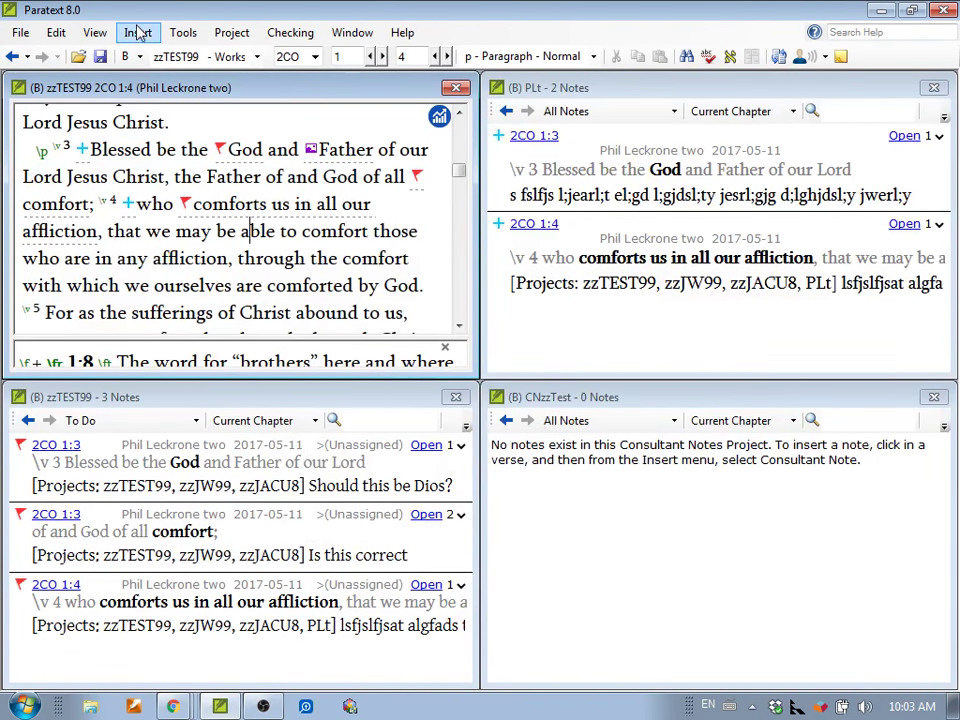
click(138, 33)
click(150, 75)
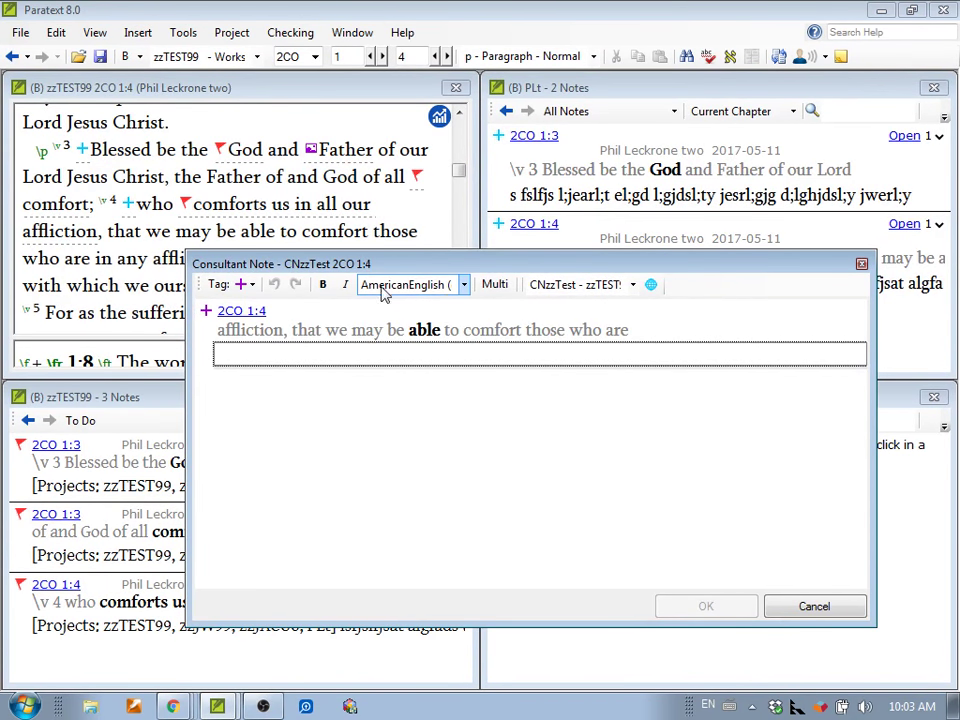
click(632, 286)
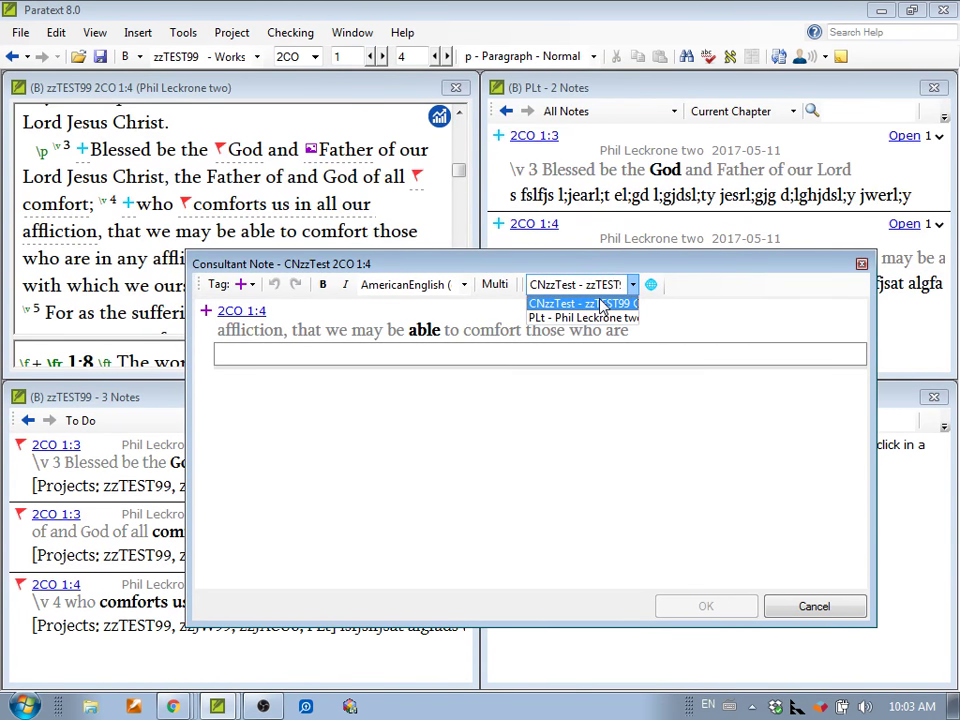
click(601, 304)
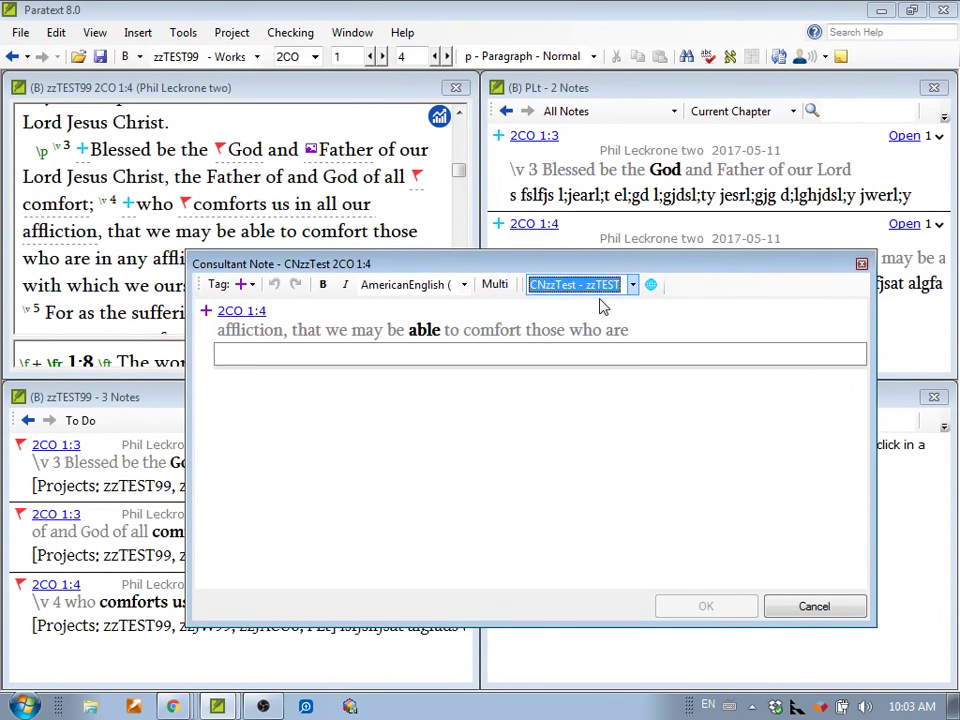
click(559, 354)
text(lsf sfjsal;gf jas;d)
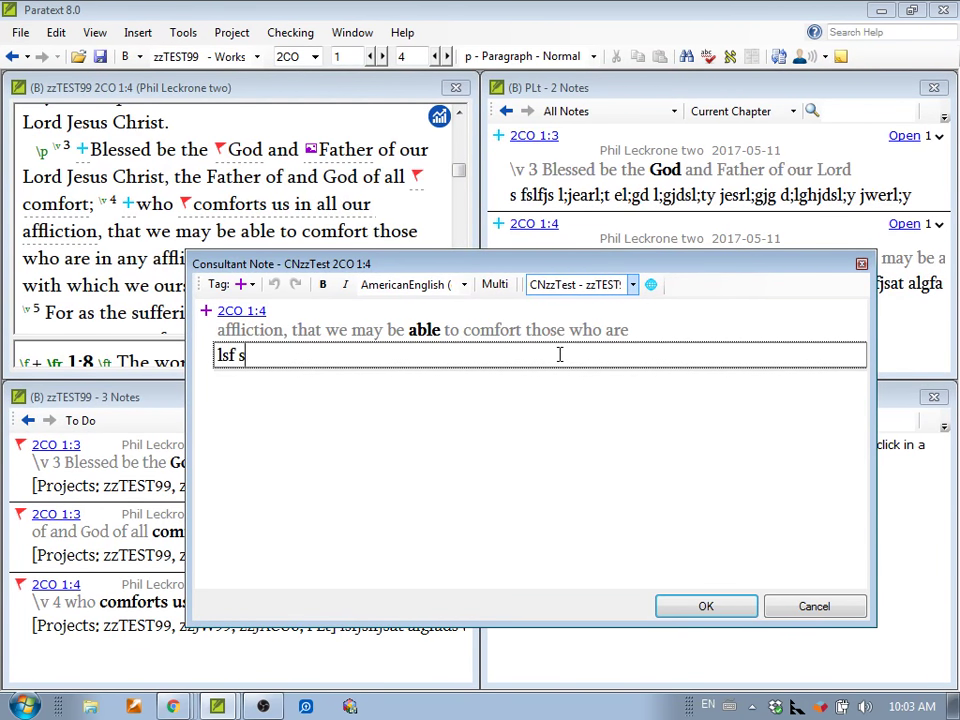
click(722, 606)
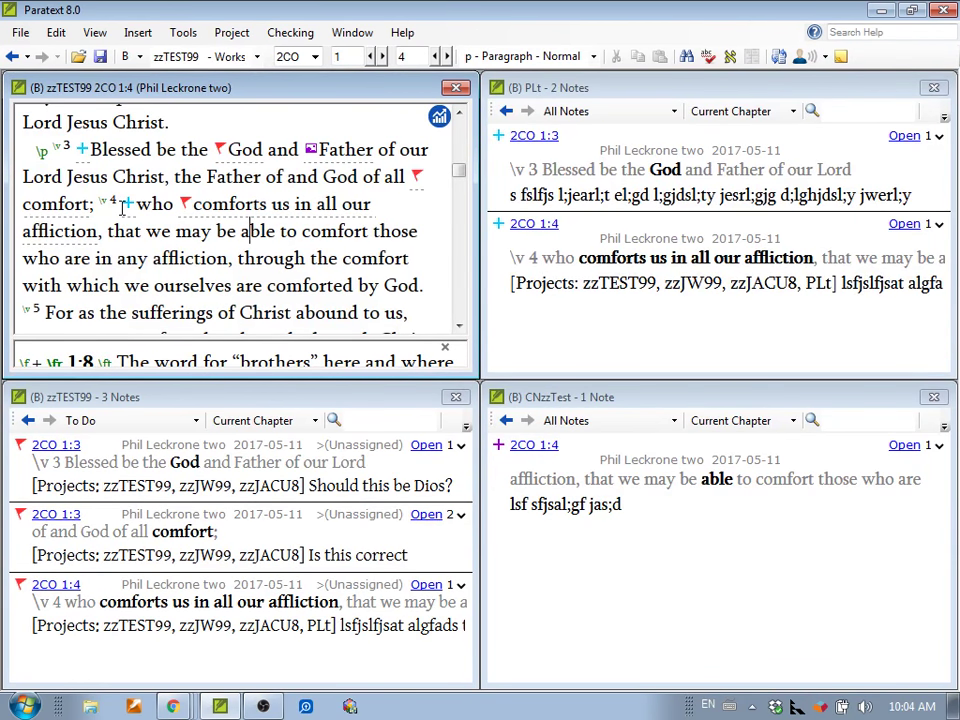
- Show the consultant notes of the CNzzTest project in the zzTEST99 text
click(94, 33)
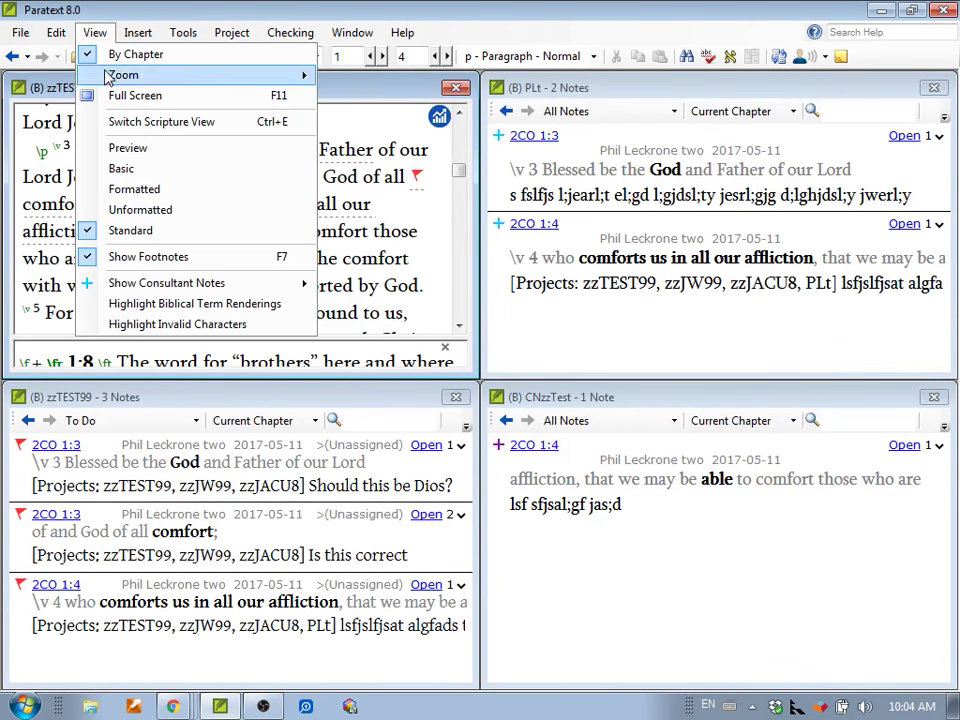
mouse_move(157, 285)
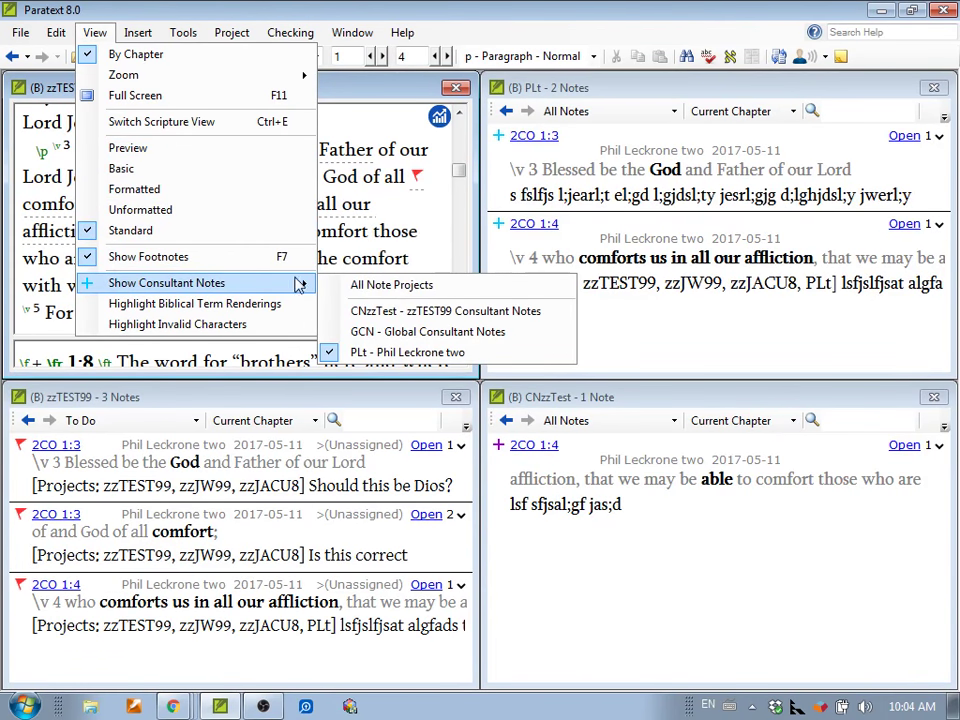
click(360, 310)
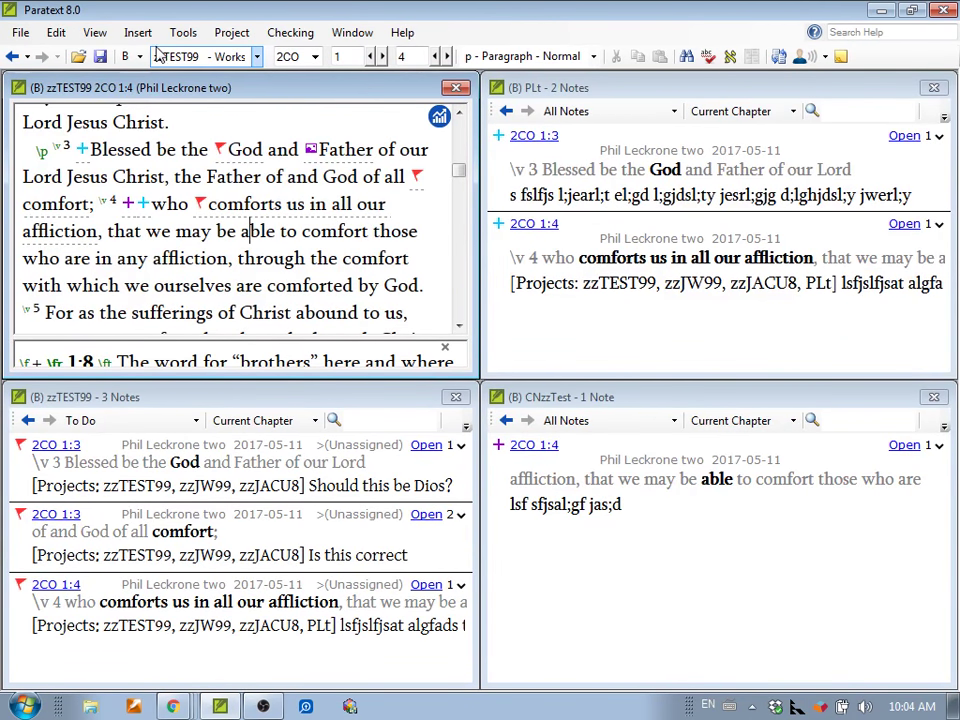
- Switch the Scripture text from zzTEST99 to RVR95 and show the CNzzTest consultant notes in it
click(240, 62)
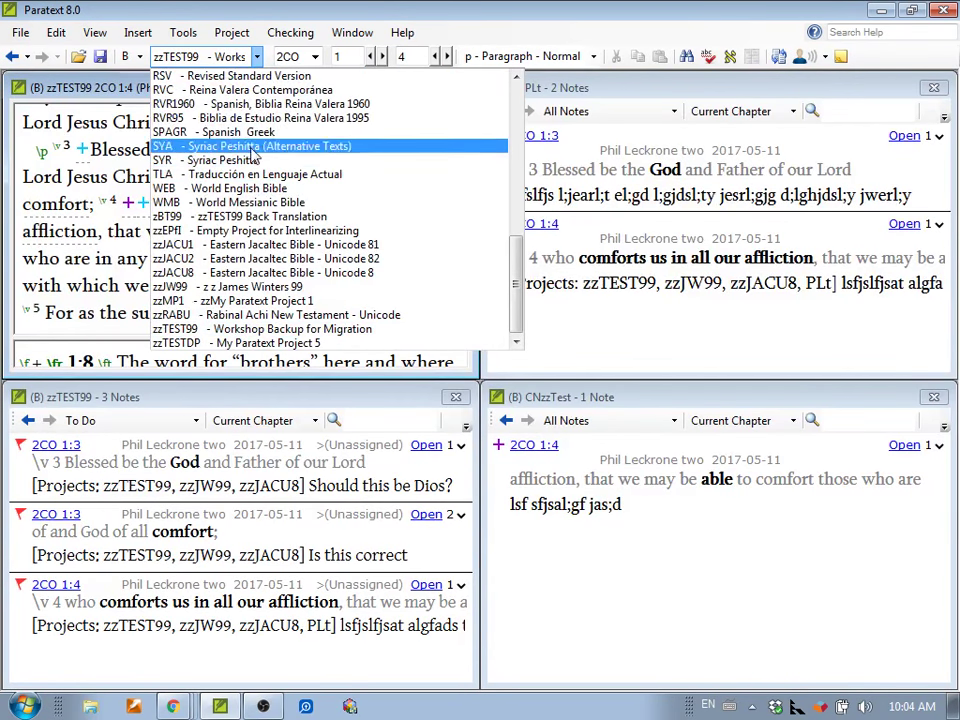
click(248, 119)
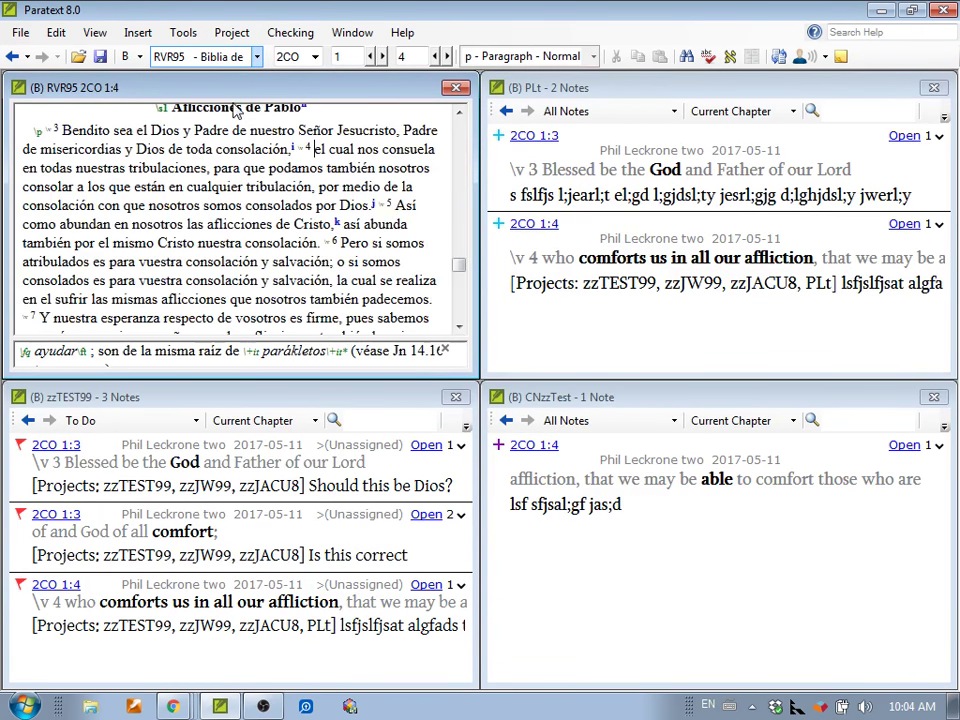
click(110, 36)
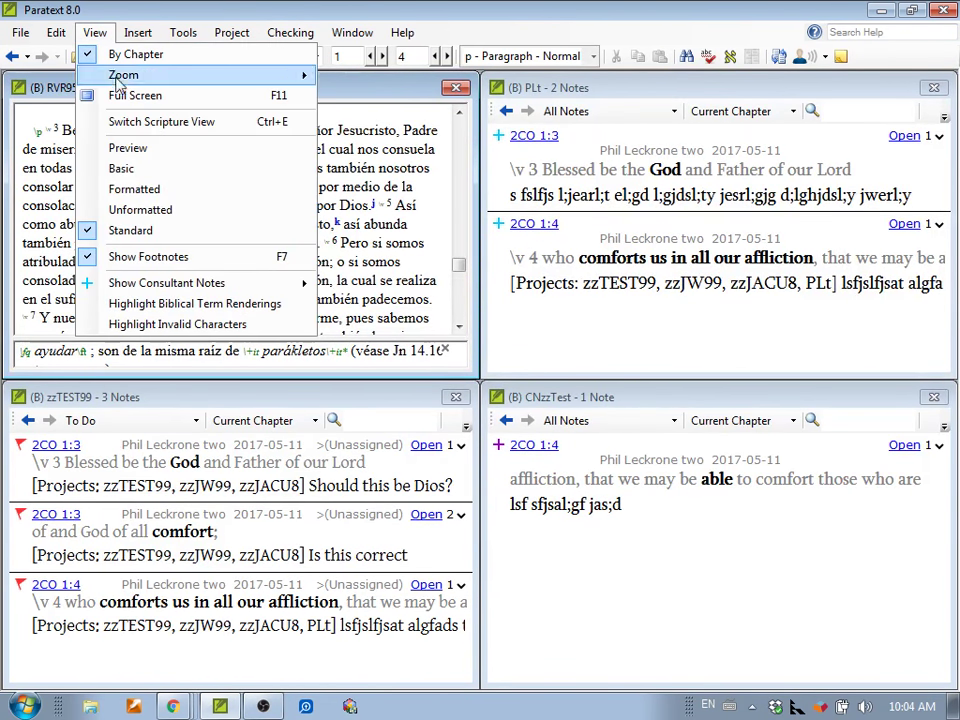
mouse_move(161, 288)
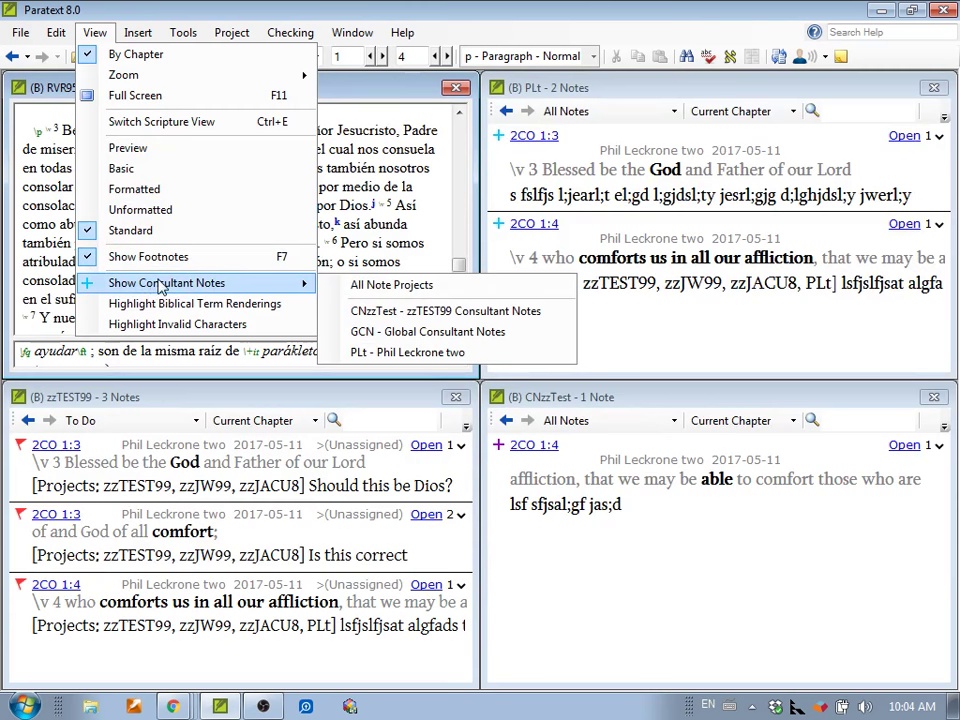
click(334, 311)
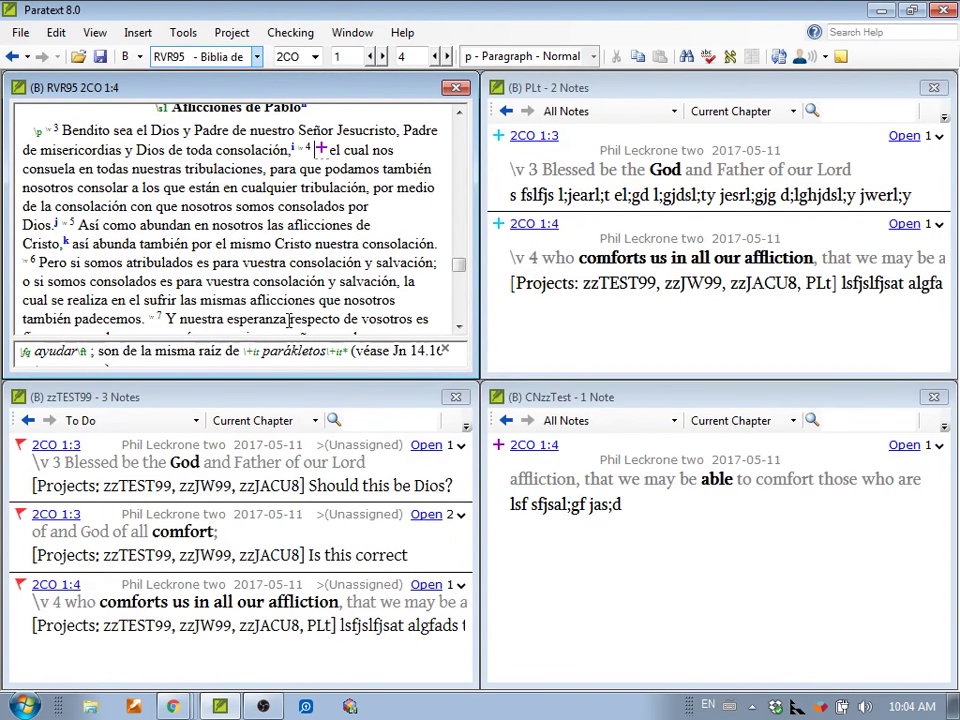
click(325, 152)
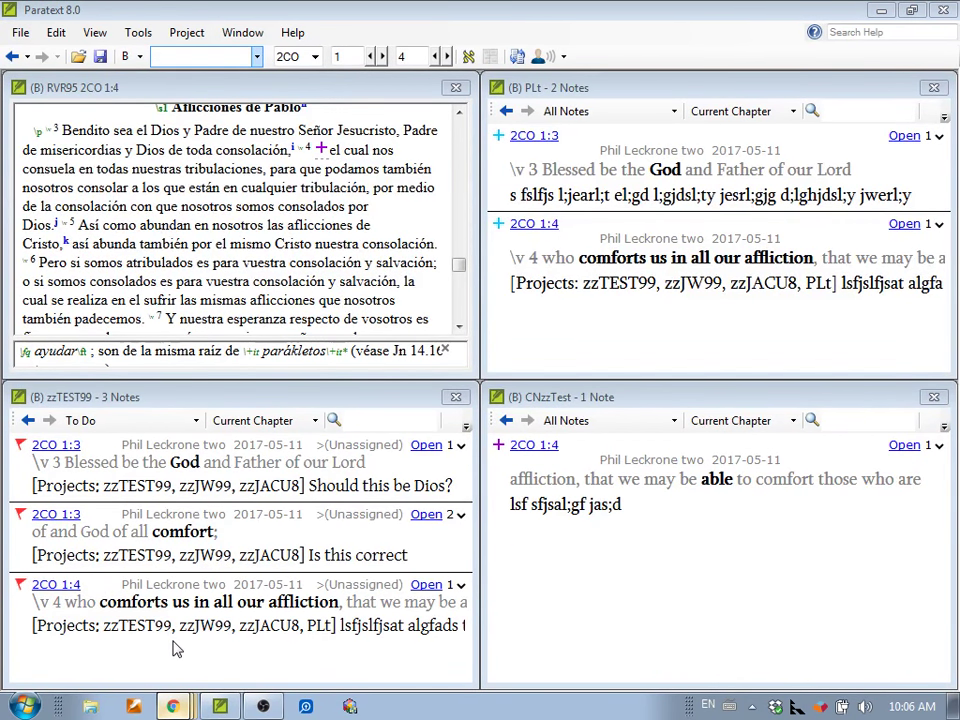
- Switch to the YouTube live event page in Chrome and stop streaming "Paratext 8 Workshop - May 11 - Session 1 - Using Notes"
key(alt+Tab)
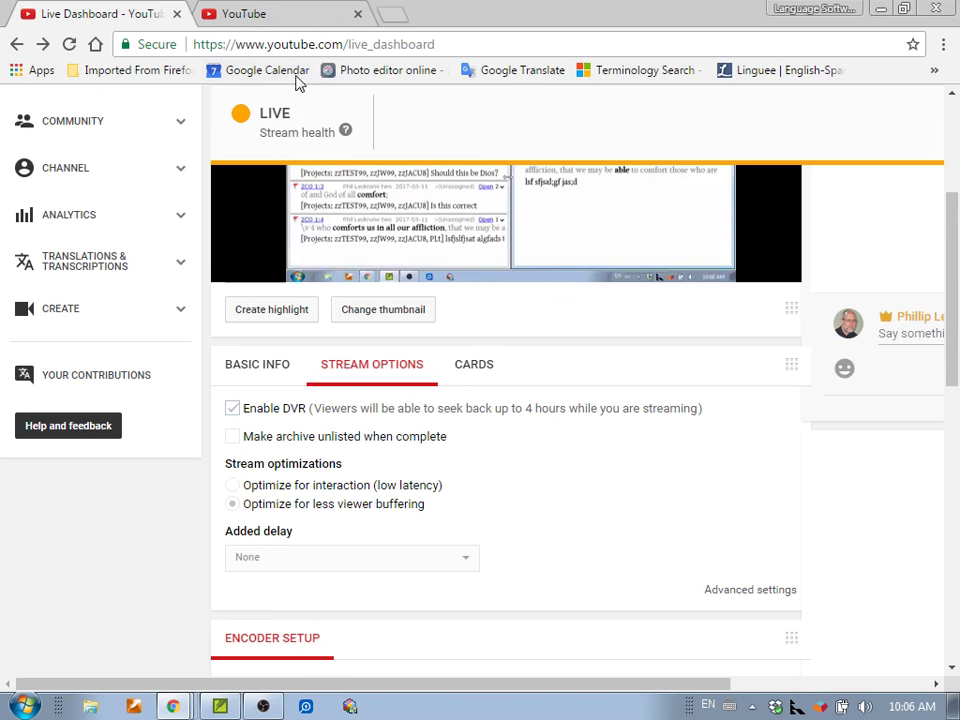
click(289, 20)
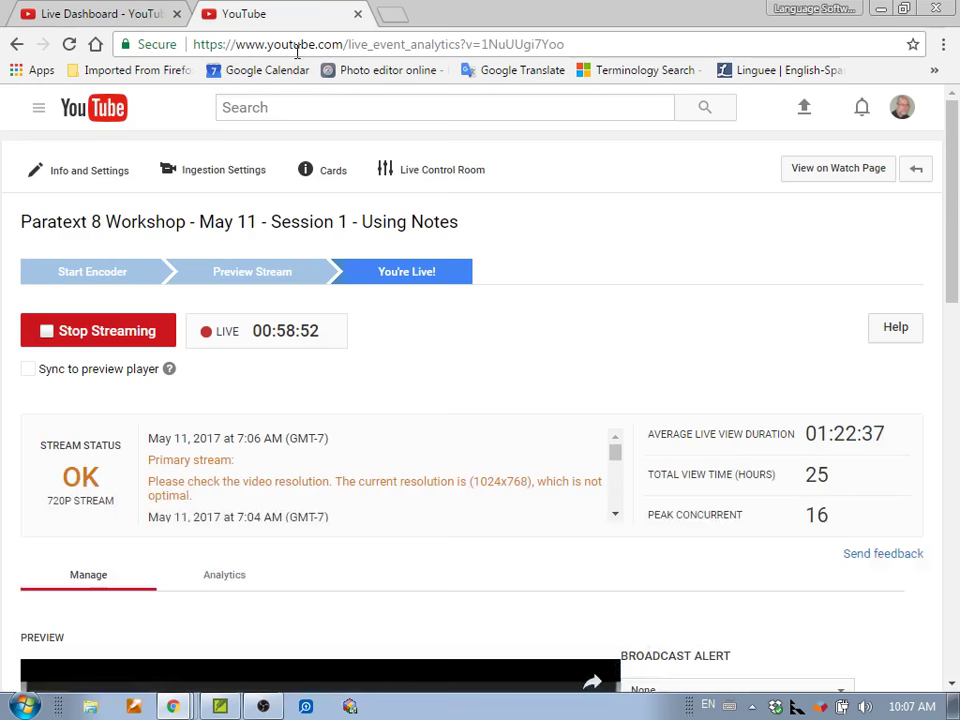
click(47, 332)
click(570, 170)
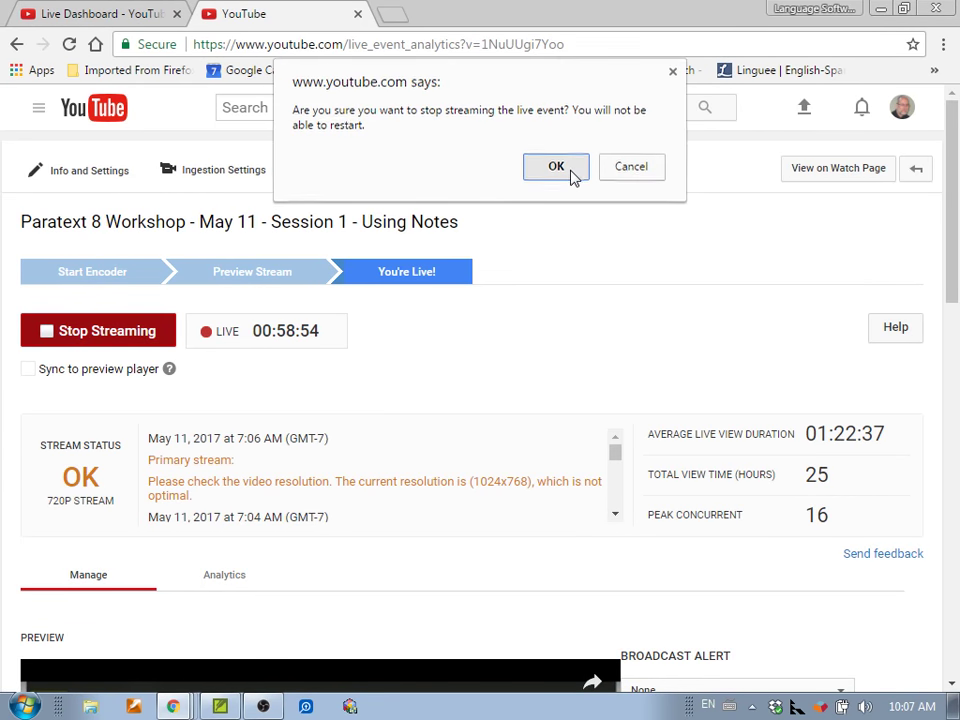